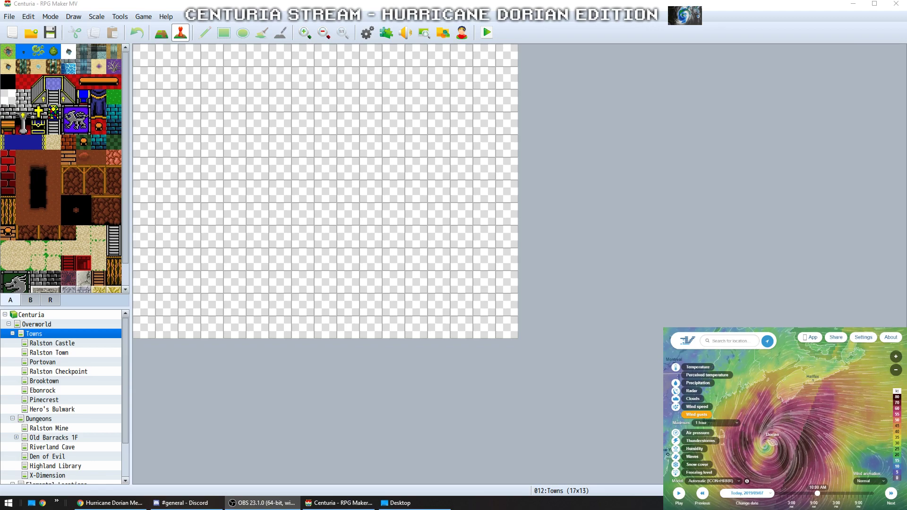
# Switch to Chrome and open a new tab in its own separate browser window
pyautogui.click(114, 504)
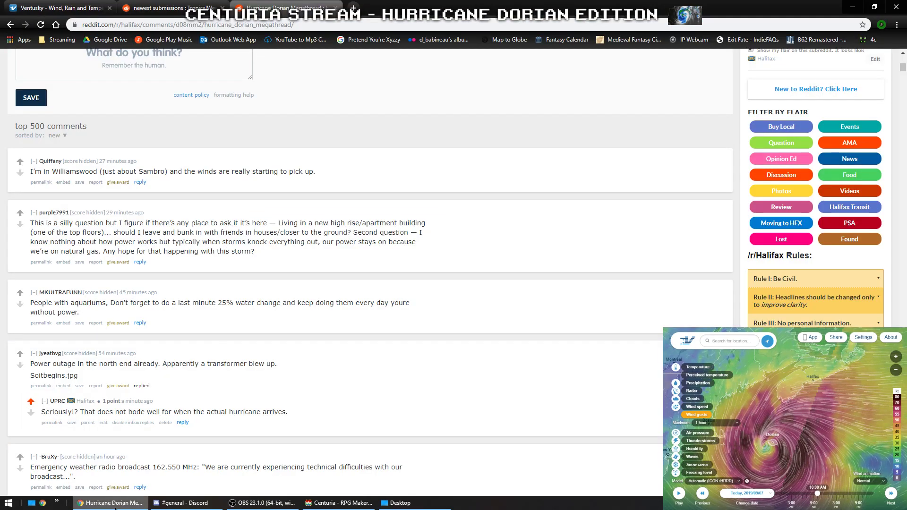
pyautogui.click(116, 508)
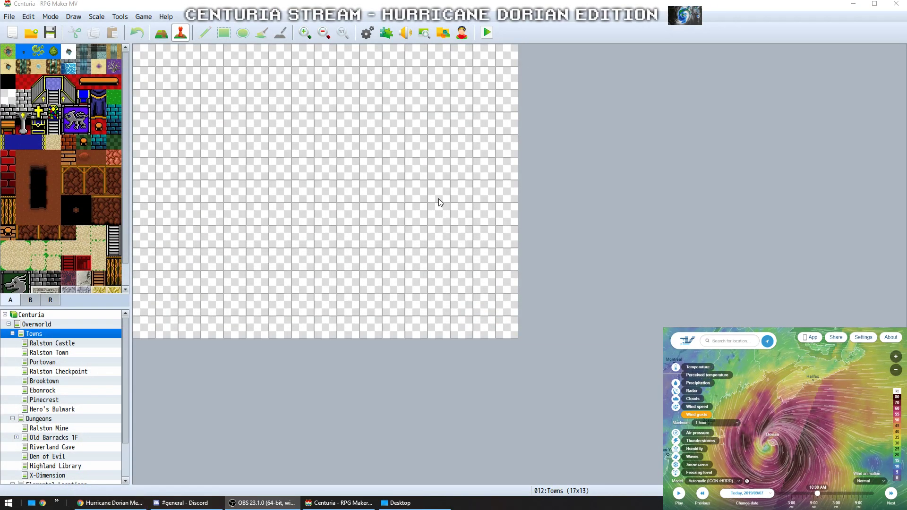
pyautogui.click(113, 504)
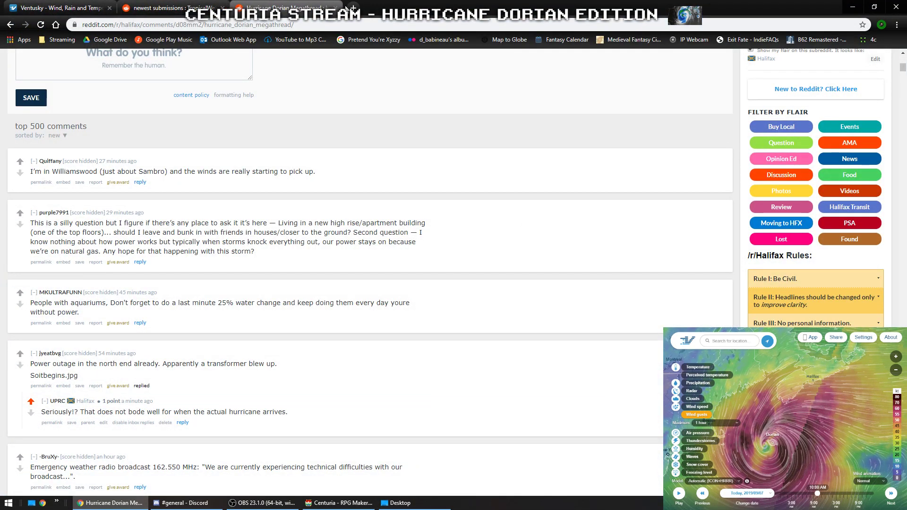
pyautogui.click(353, 8)
pyautogui.moveTo(370, 9); pyautogui.dragTo(0, 142)
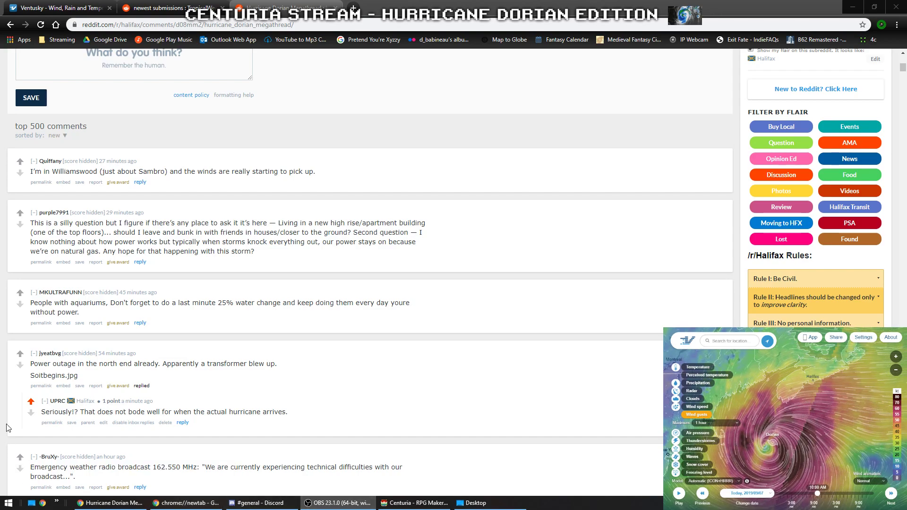
# Bring RPG Maker MV back on screen and load the Centuria Stream page in the separate browser window
pyautogui.click(422, 504)
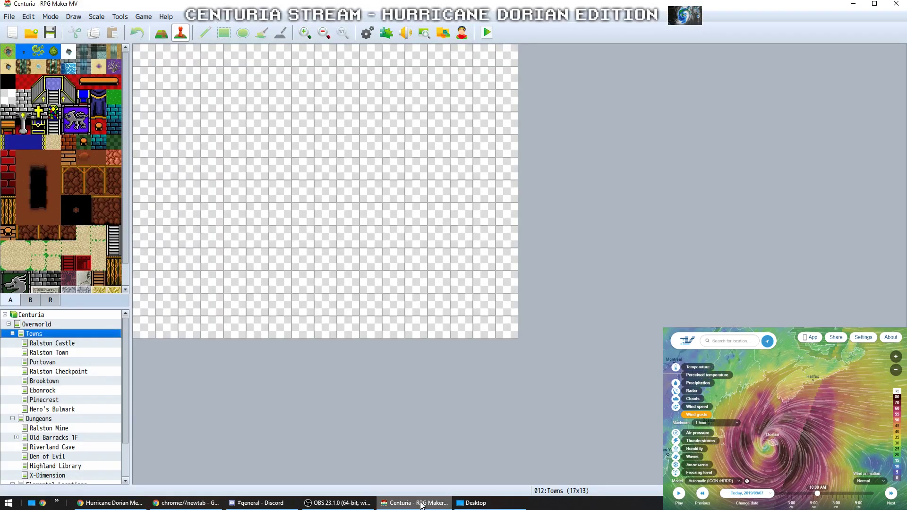
pyautogui.click(185, 504)
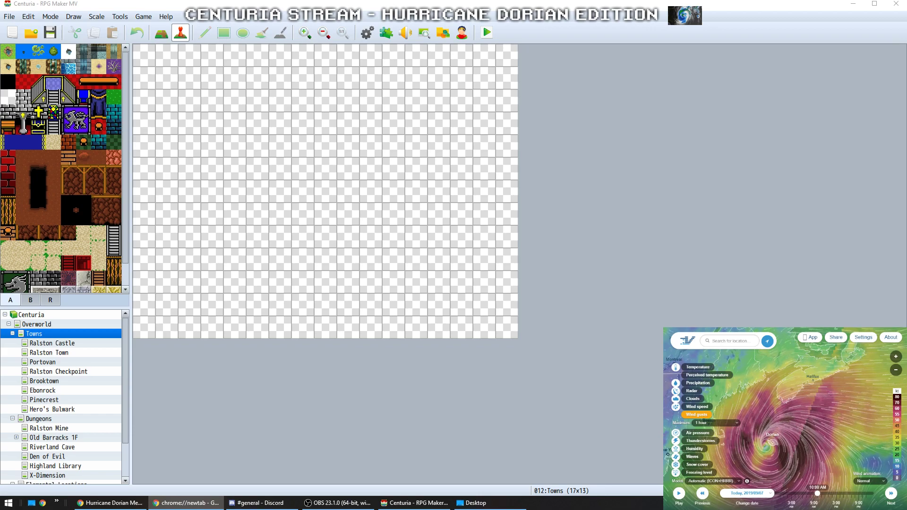
pyautogui.hotkey('ctrl', 'n')
pyautogui.hotkey('ctrl', 'w')
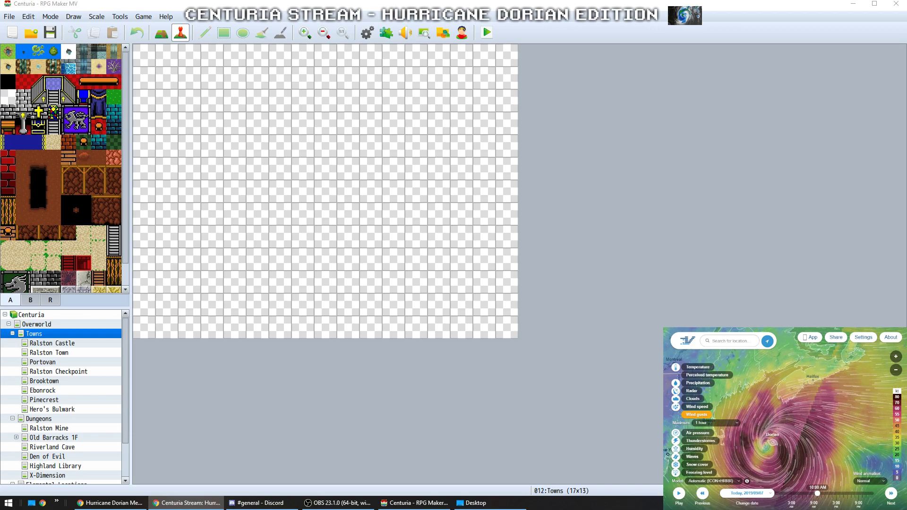
pyautogui.moveTo(355, 508)
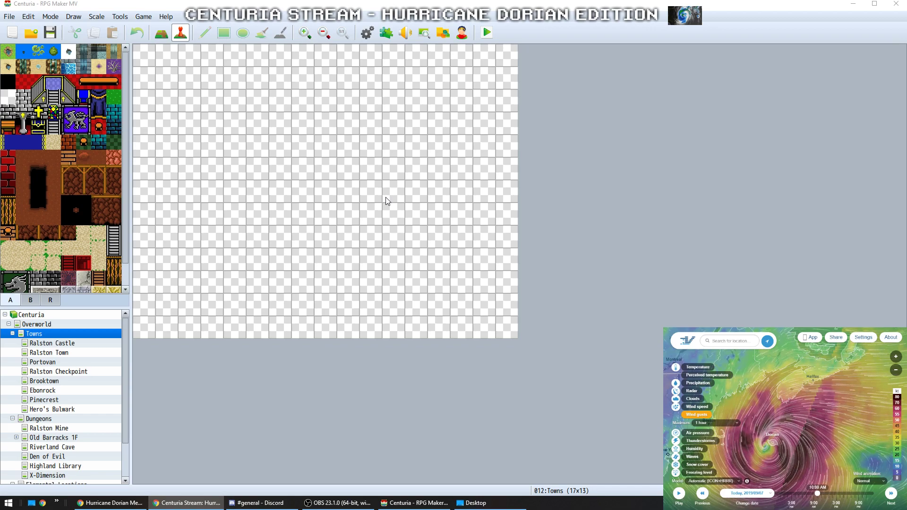
# Open the Ralston Castle map and look over its rooms, central blue-carpeted hall and chapel
pyautogui.click(91, 344)
pyautogui.scroll(-1, 411, 250)
pyautogui.scroll(-6, 411, 250)
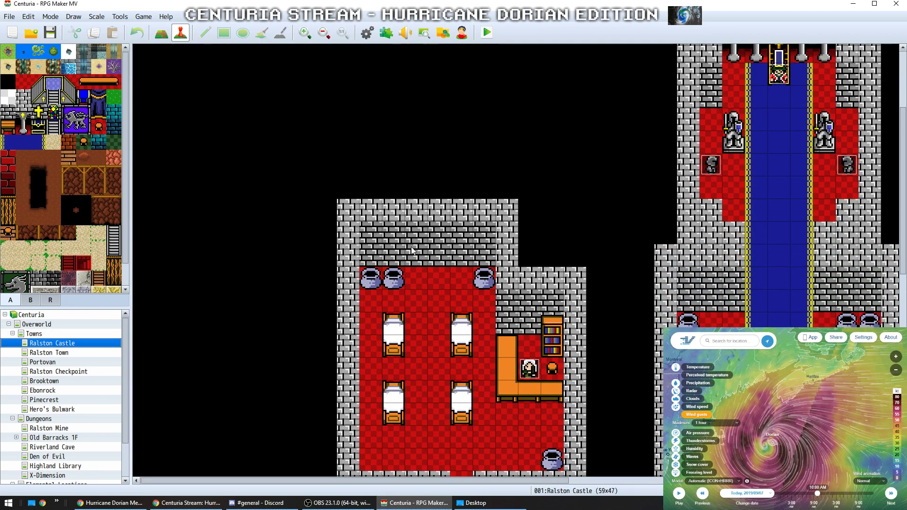
pyautogui.moveTo(387, 481); pyautogui.dragTo(597, 474)
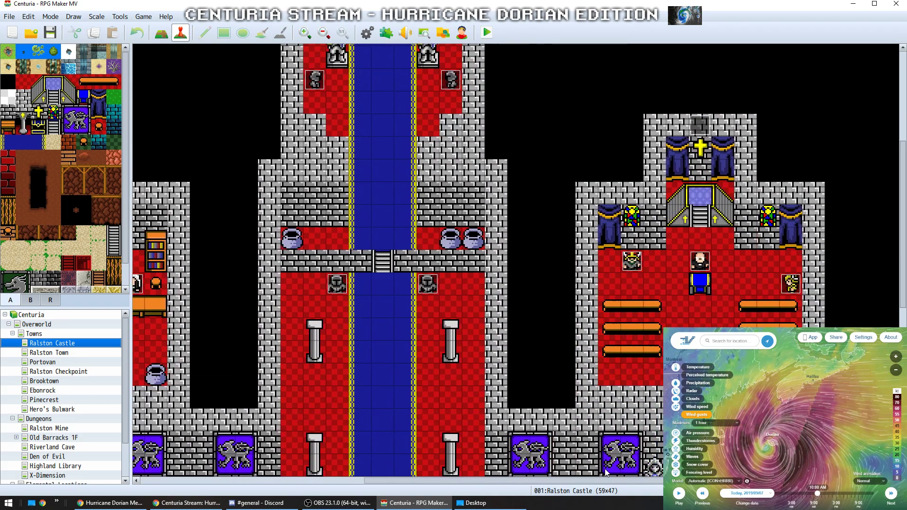
pyautogui.scroll(-7, 534, 311)
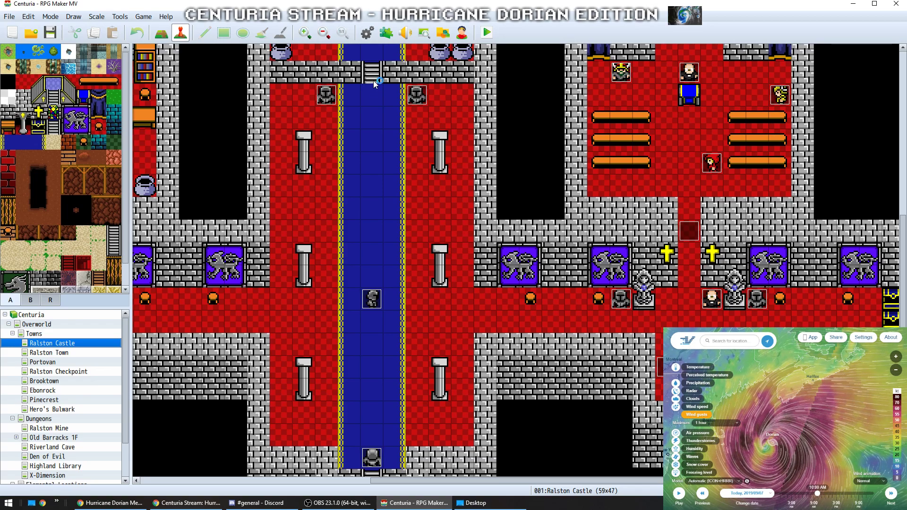
# Open the sound test, stop music playback with the Intro track selected, and close it
pyautogui.click(405, 33)
pyautogui.click(508, 177)
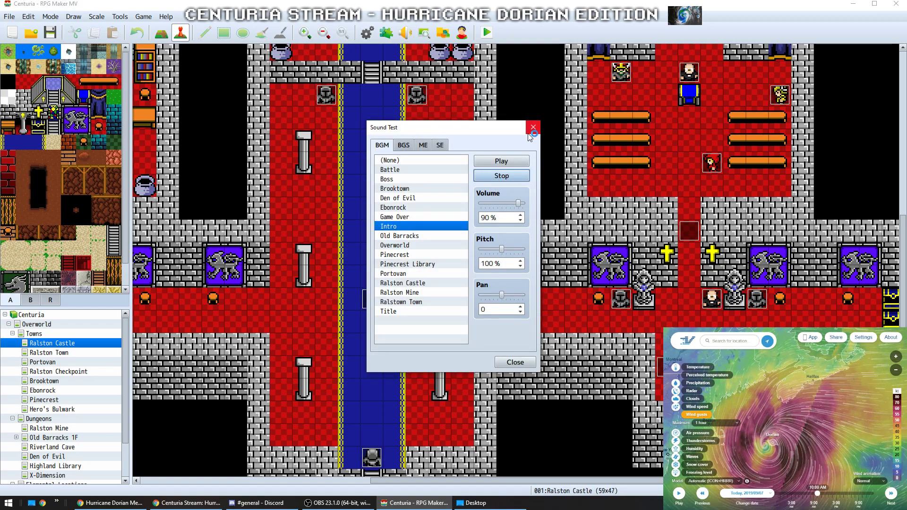
pyautogui.click(532, 130)
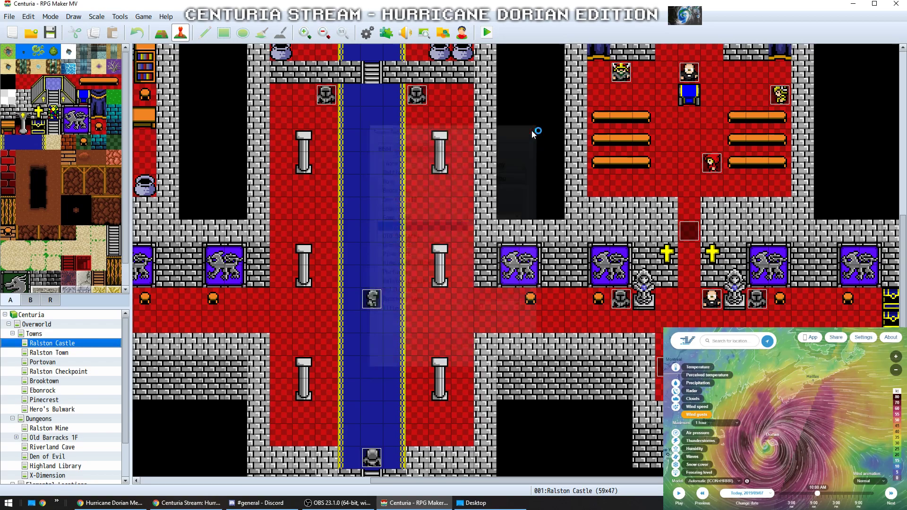
# Start a playtest and alternate between Begin Tale and Resume Story on the title menu to check the audio
pyautogui.click(486, 32)
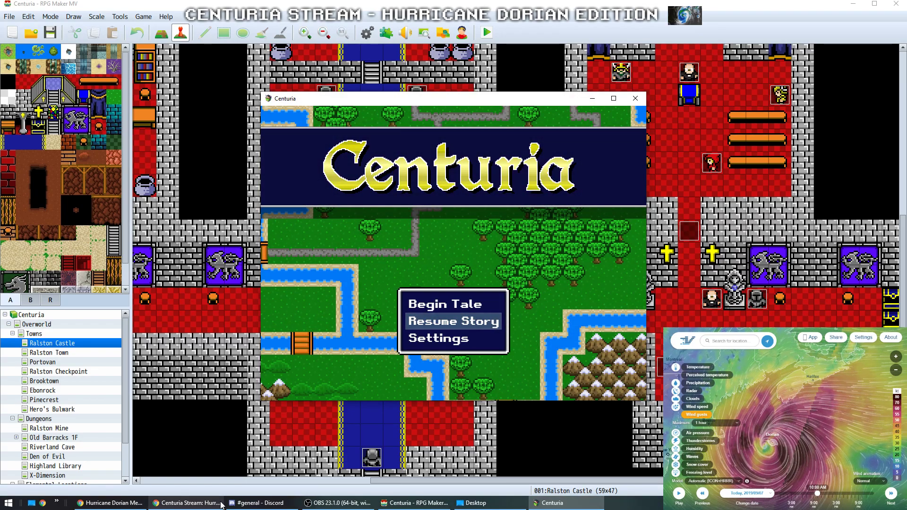
pyautogui.click(342, 506)
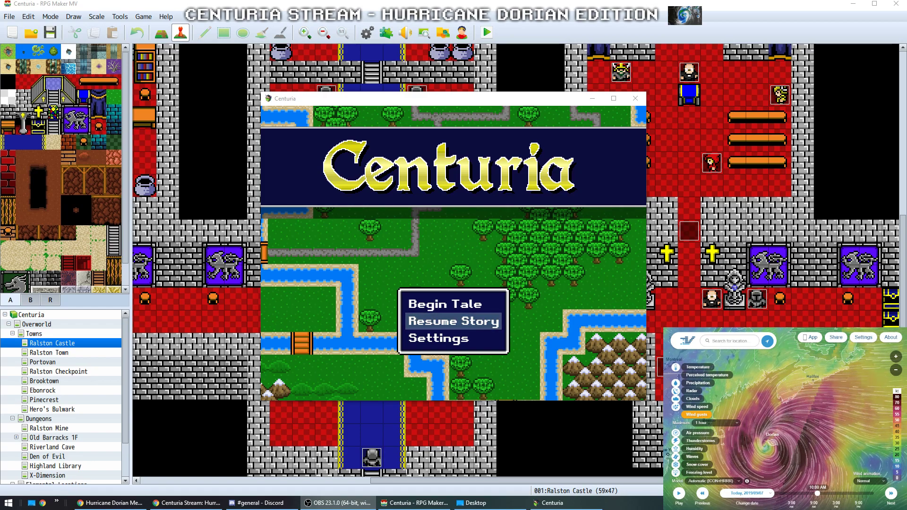
pyautogui.click(464, 307)
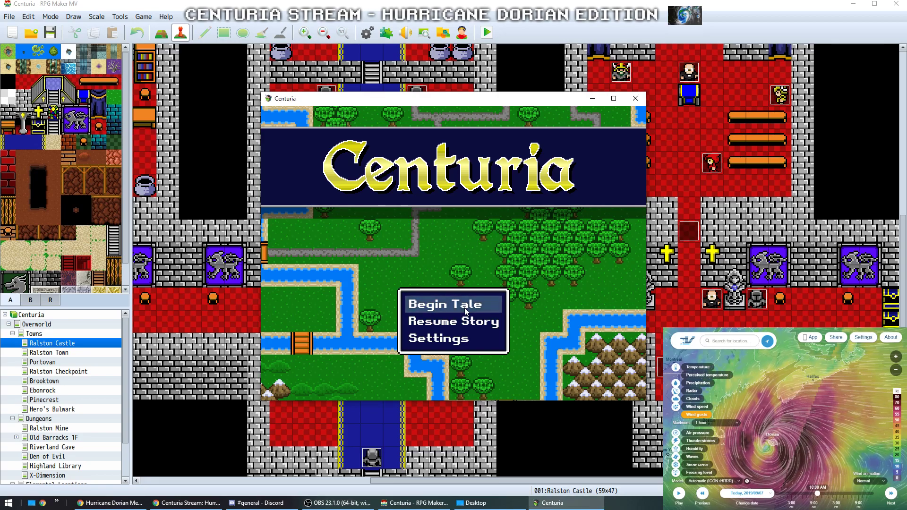
pyautogui.press('Down')
pyautogui.press('Up')
pyautogui.press('Down')
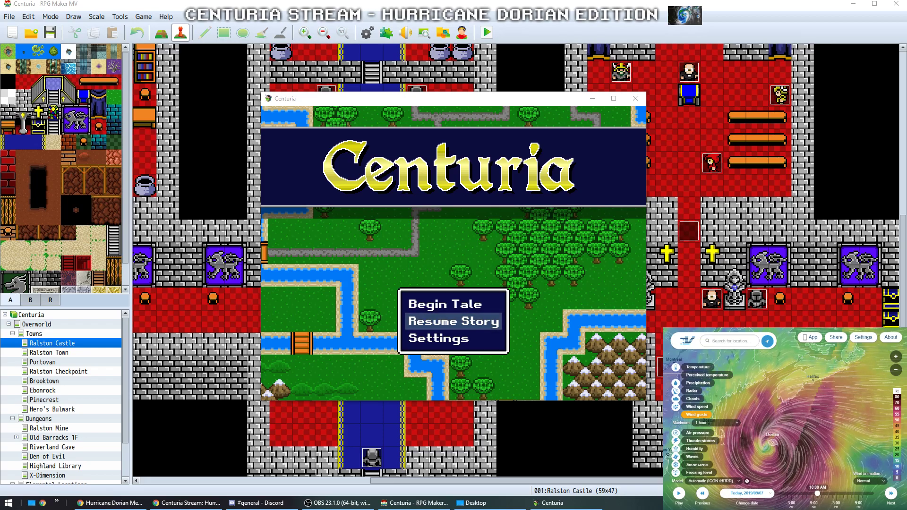
pyautogui.click(567, 251)
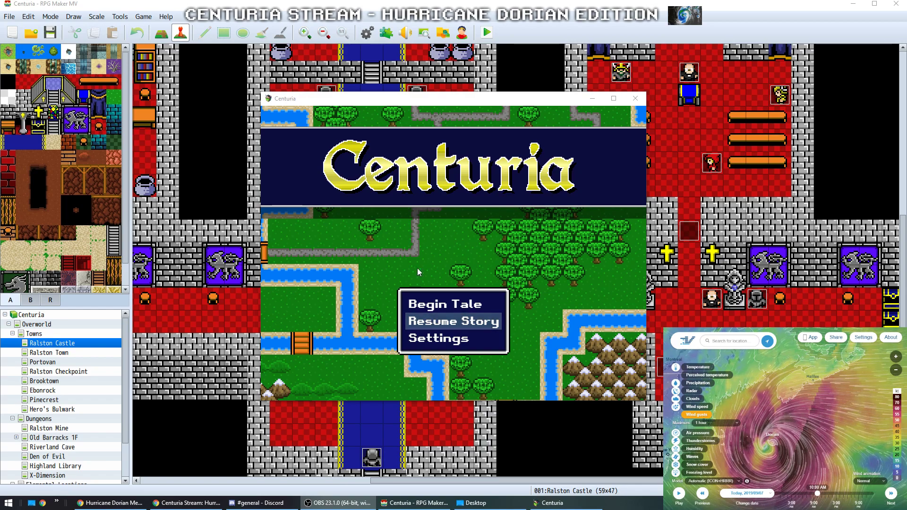
pyautogui.click(515, 220)
pyautogui.press('Up')
pyautogui.press('Down')
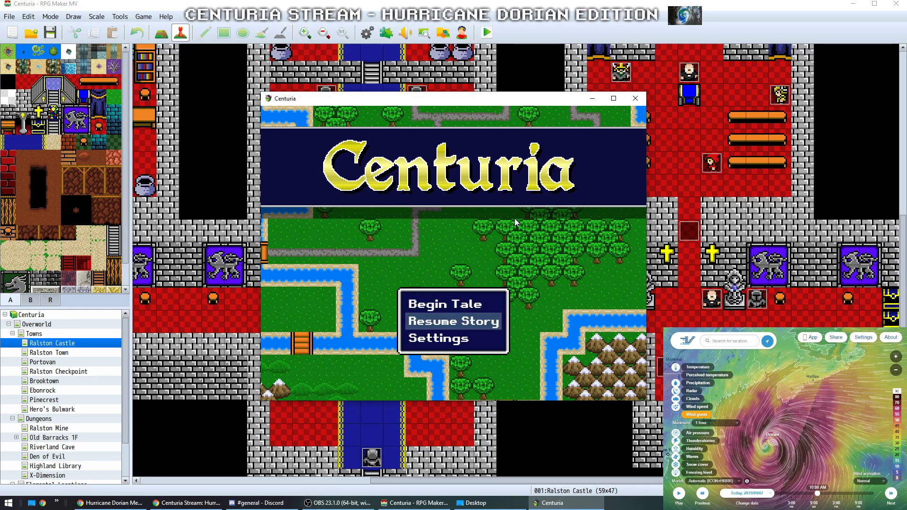
# Show the saved games under Resume Story, move between File 1 and File 2, and close the playtest
pyautogui.press('Return')
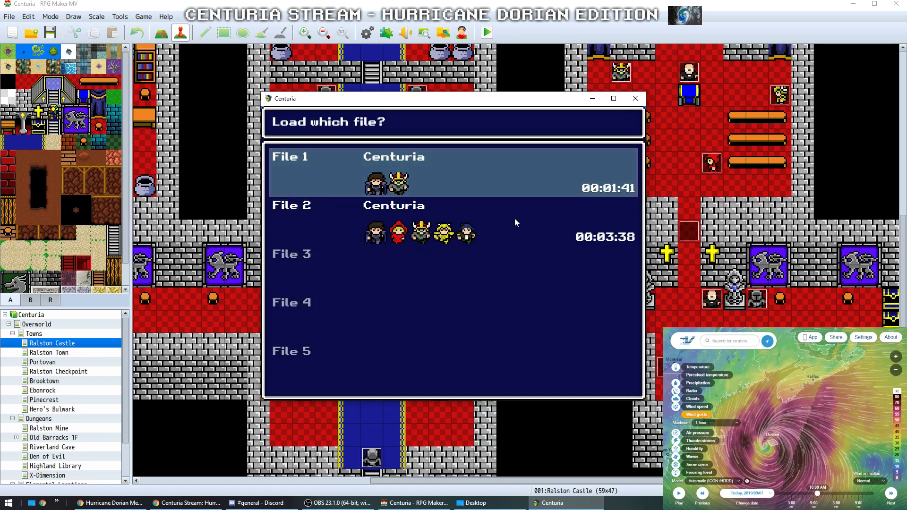
pyautogui.press('Down')
pyautogui.press('Up')
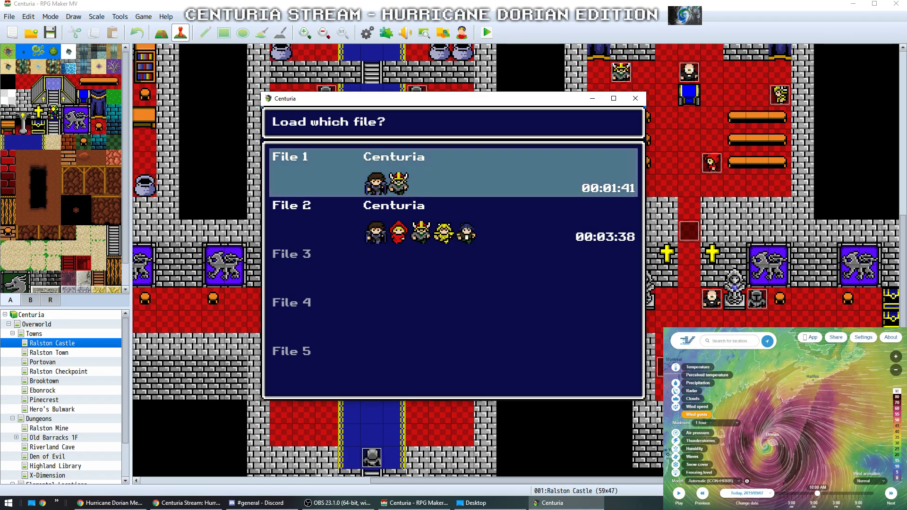
pyautogui.click(636, 99)
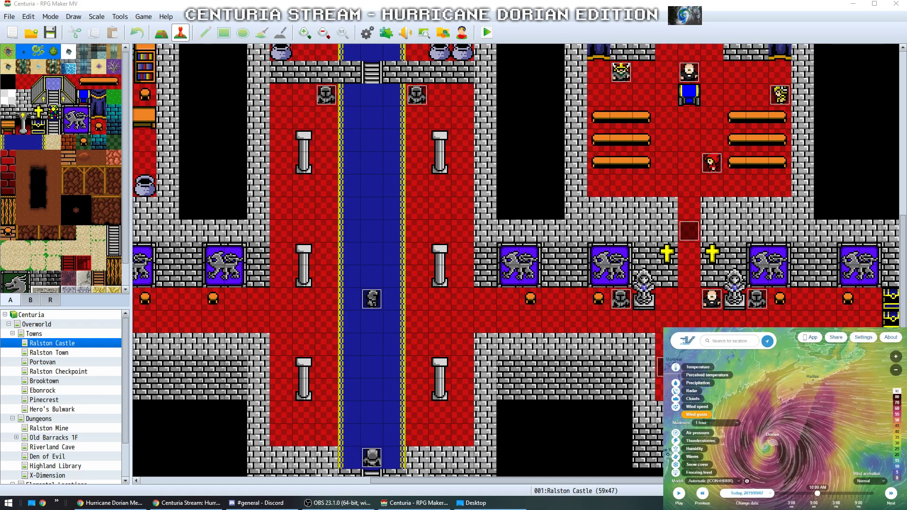
# Change the Windows sound output device to Speakers (Realtek(R) Audio) and close the settings
pyautogui.click(812, 449)
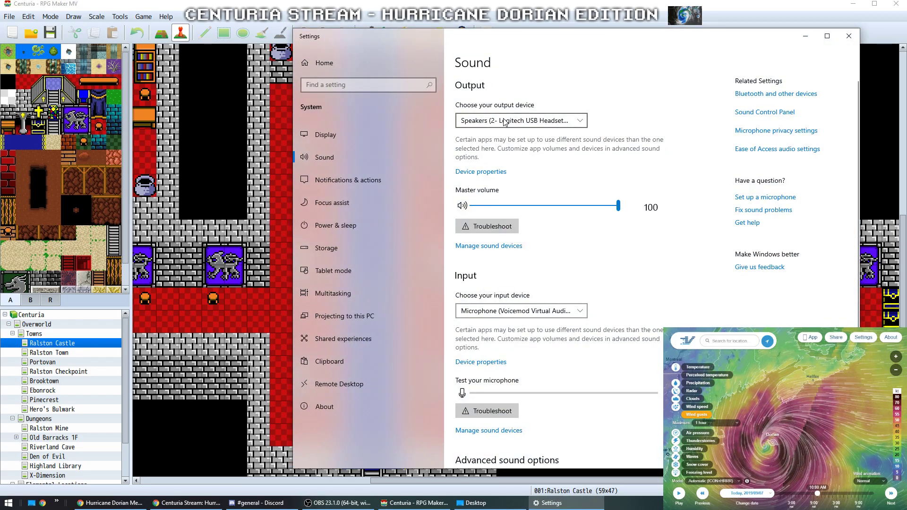
pyautogui.click(519, 120)
pyautogui.click(517, 137)
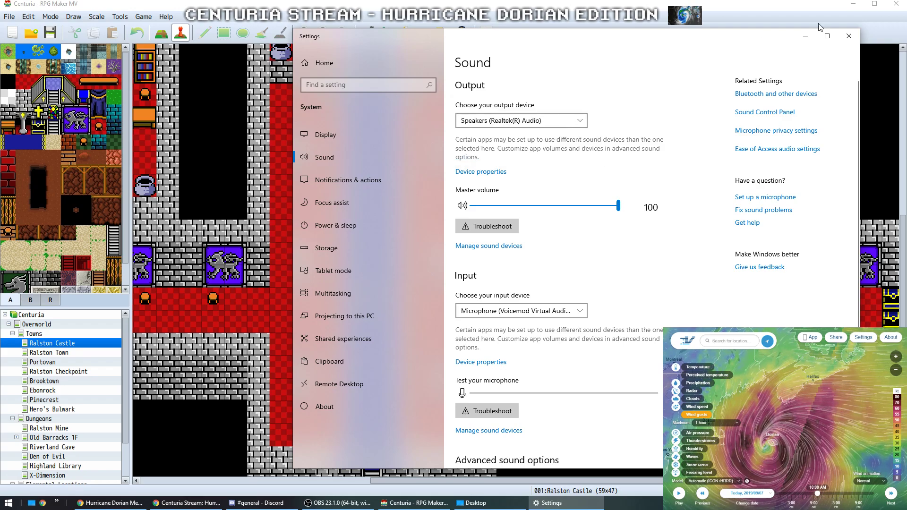
pyautogui.click(848, 38)
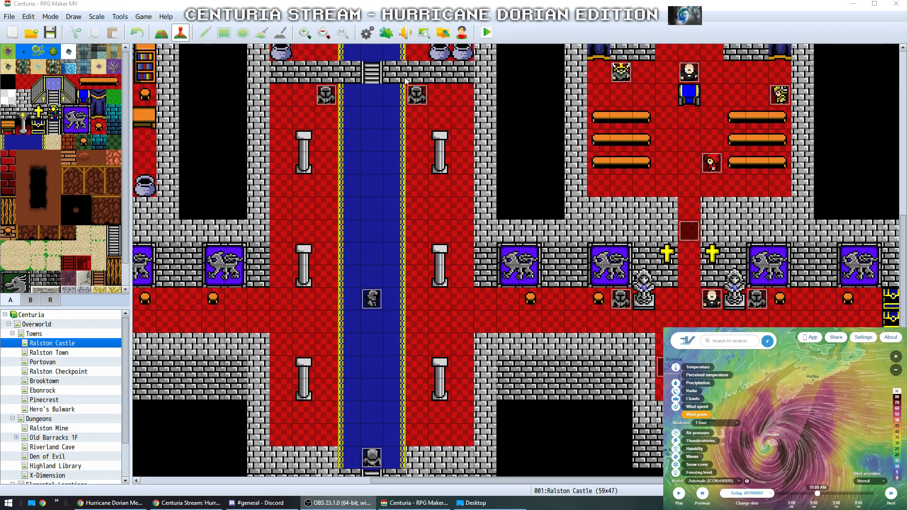
# Select the Brooktown background music in RPG Maker's sound test to check the audio, and close it
pyautogui.click(405, 32)
pyautogui.click(386, 189)
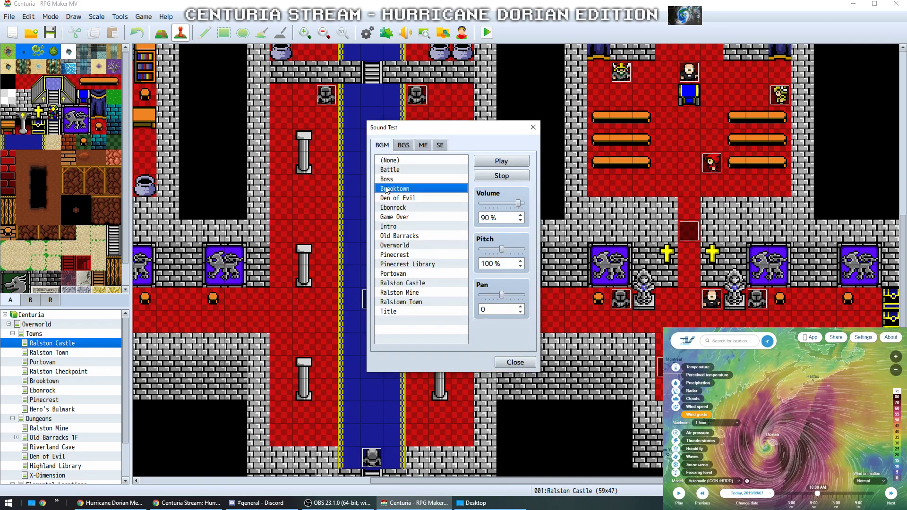
pyautogui.click(533, 128)
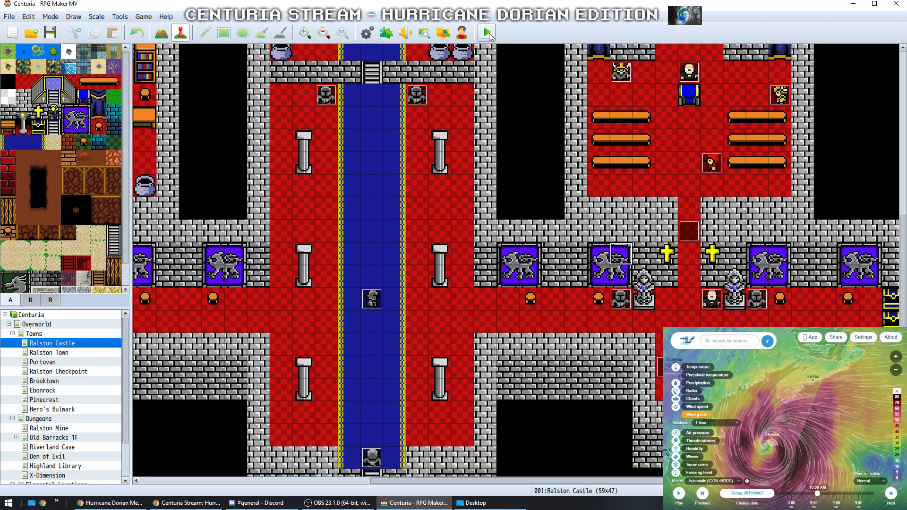
# Launch a new playtest and open the Resume Story file list, moving between File 1 and File 2
pyautogui.click(487, 33)
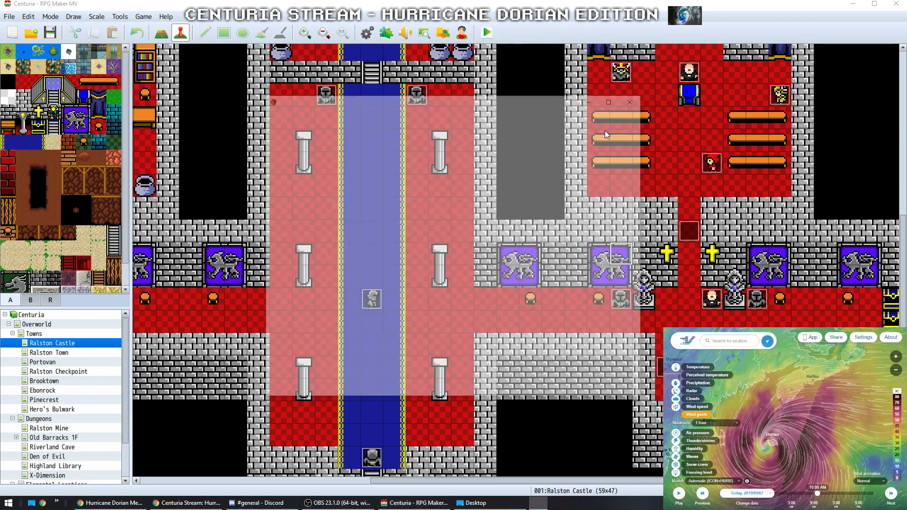
pyautogui.click(350, 503)
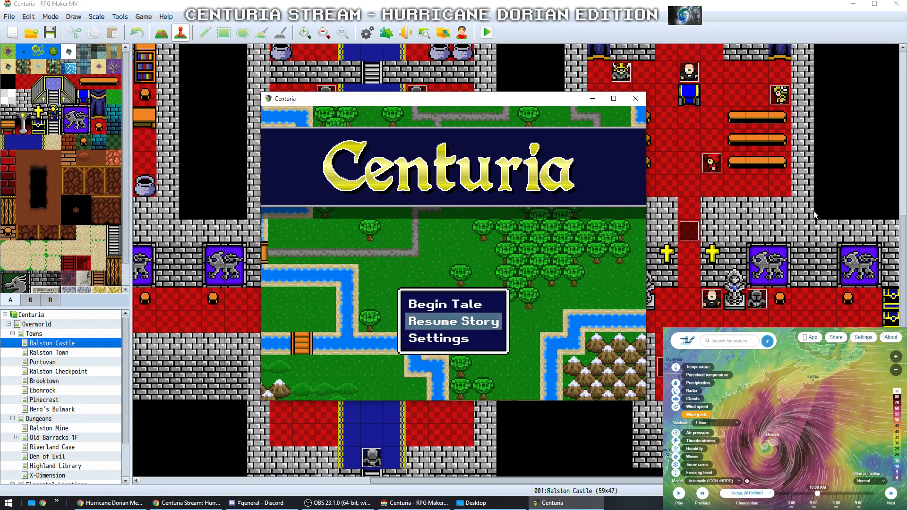
pyautogui.press('Return')
pyautogui.press('Down')
pyautogui.press('Up')
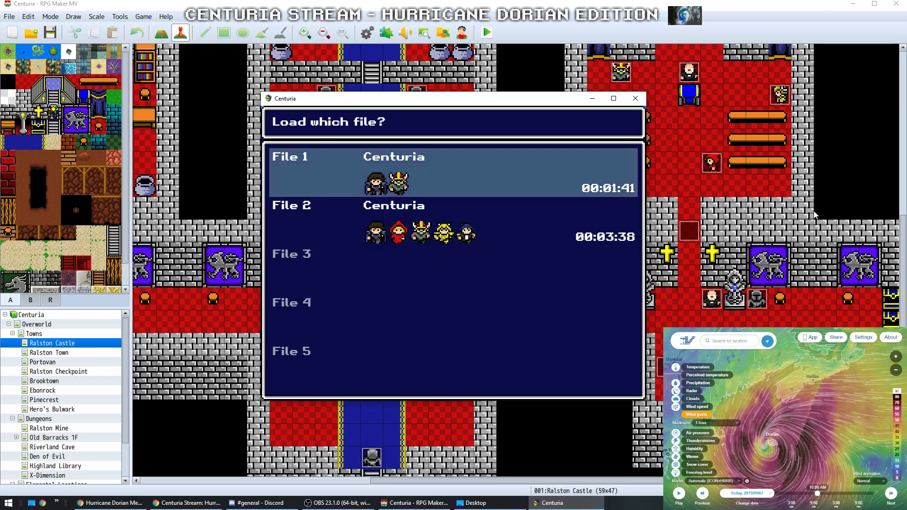
# Leave and reopen the load screen, alternating repeatedly between File 1 and File 2 to test the cursor sound
pyautogui.press('Escape')
pyautogui.press('Return')
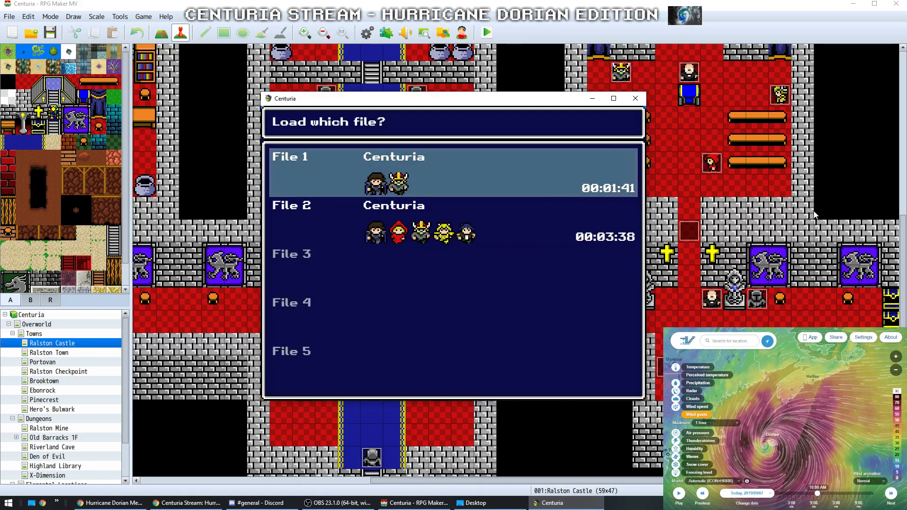
pyautogui.press('Down')
pyautogui.press('Up')
pyautogui.press('Down')
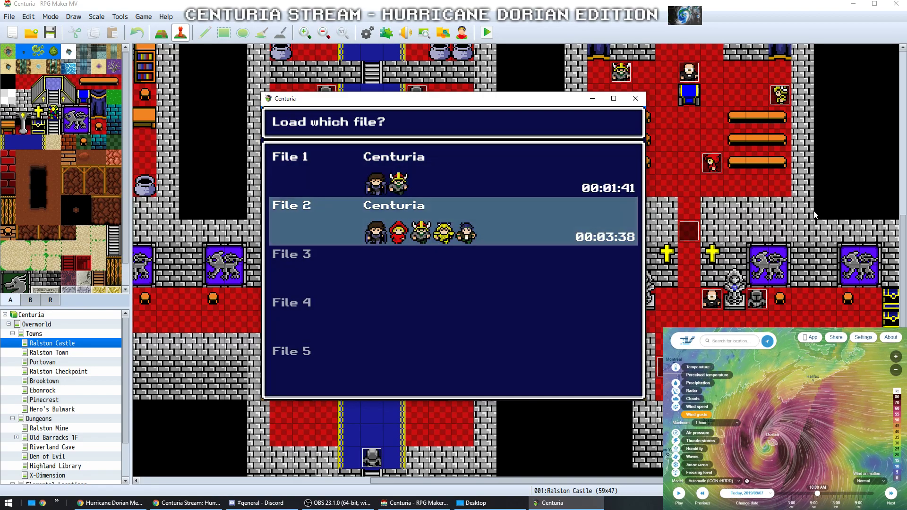
pyautogui.press('Up')
pyautogui.press('Down')
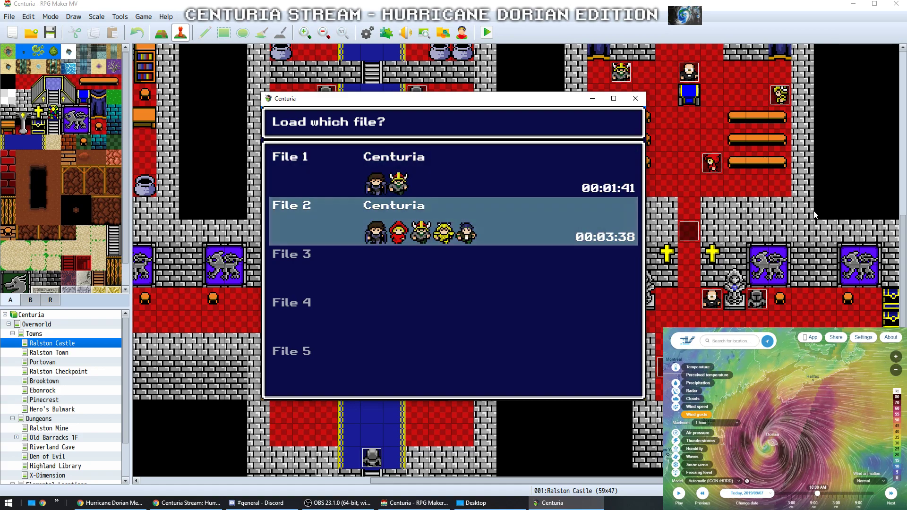
pyautogui.press('Up')
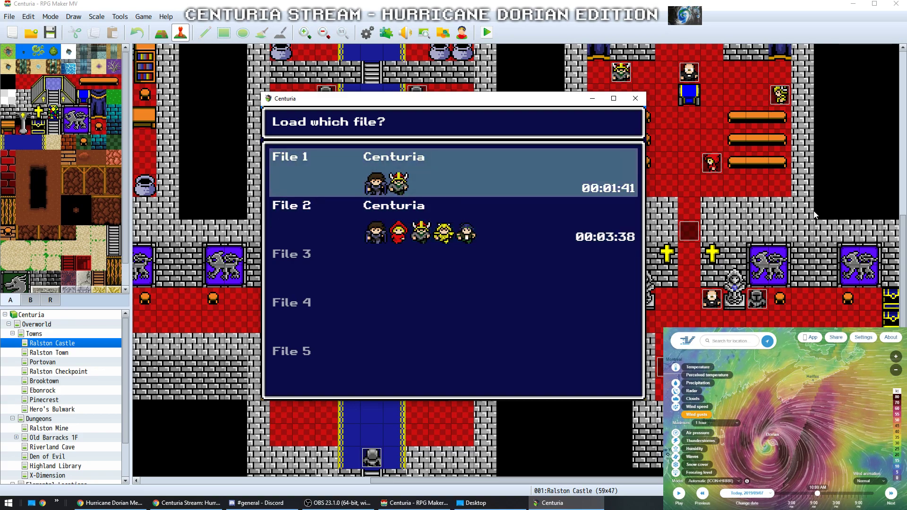
pyautogui.press('Down')
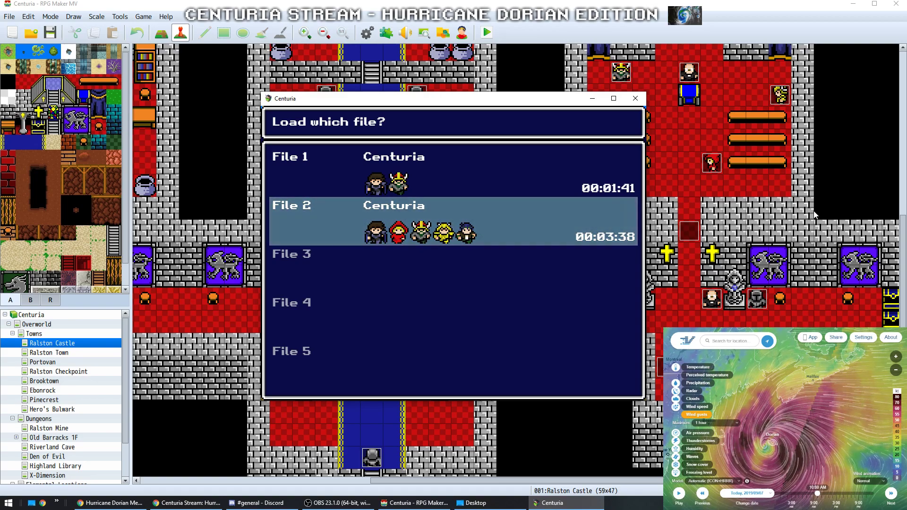
# Leave the load screen and start a new game with Begin Tale in the Centuria playtest
pyautogui.press('Up')
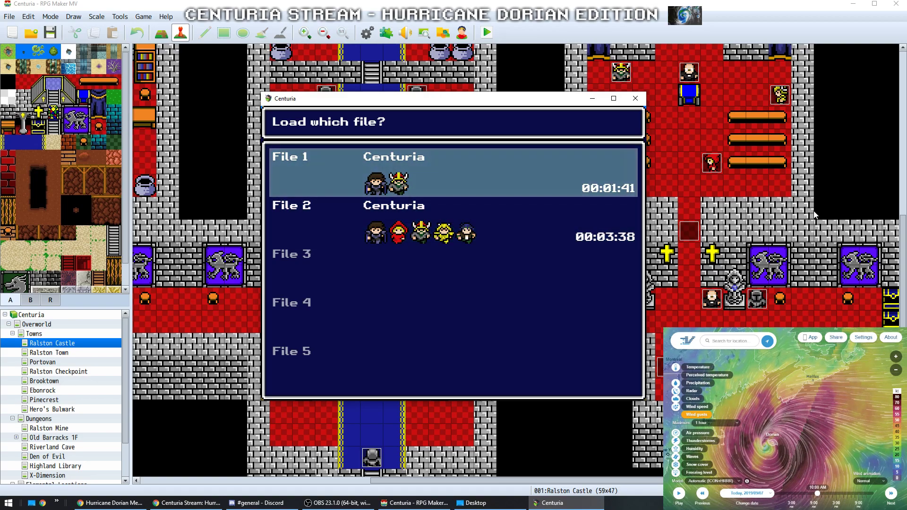
pyautogui.press('Down')
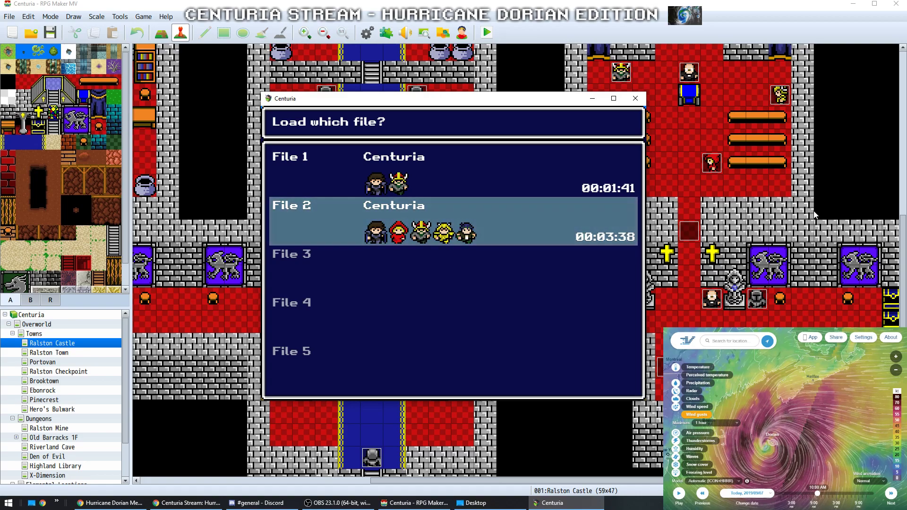
pyautogui.press('Escape')
pyautogui.press('Up')
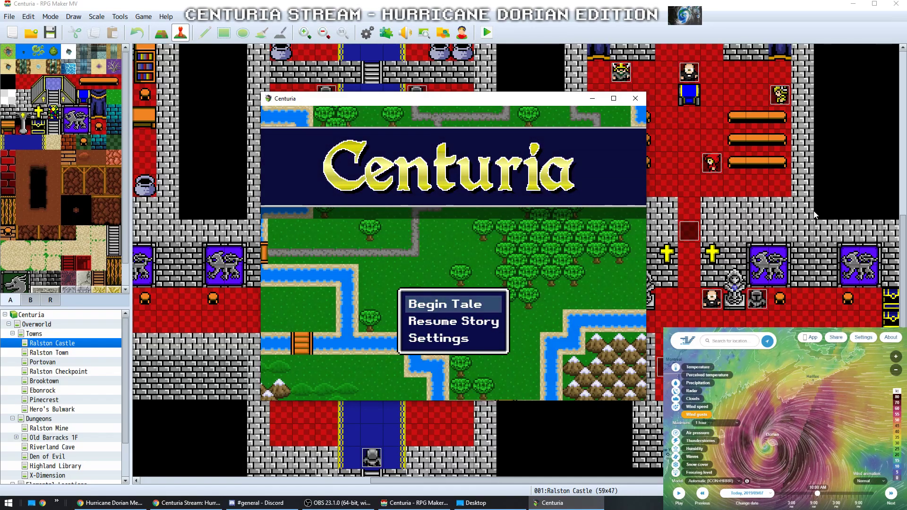
pyautogui.press('Return')
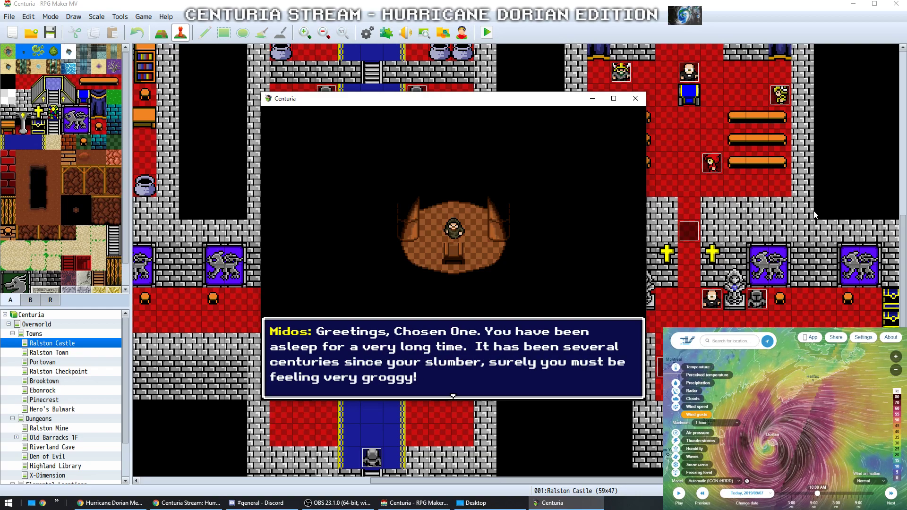
# Launch Game.exe from the Games > VX Projects > Centuria Demo folder on HDD (D:)
pyautogui.click(475, 502)
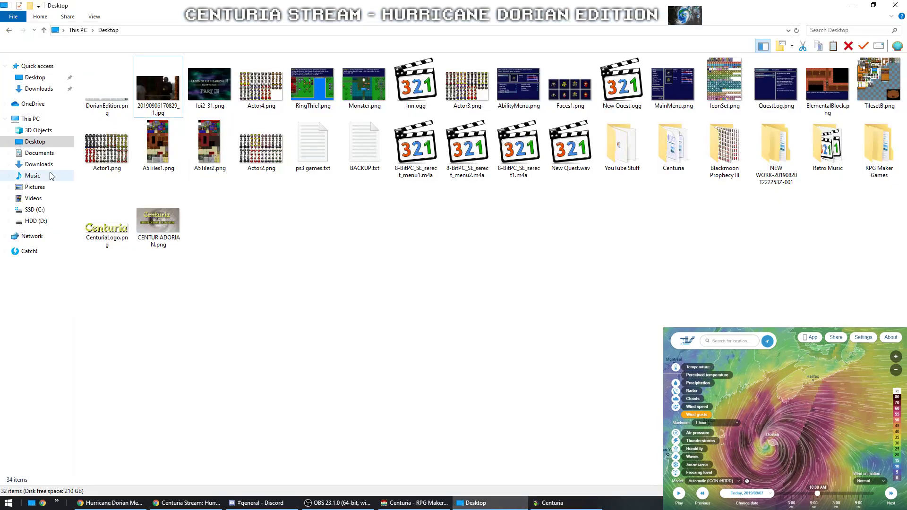
pyautogui.click(36, 222)
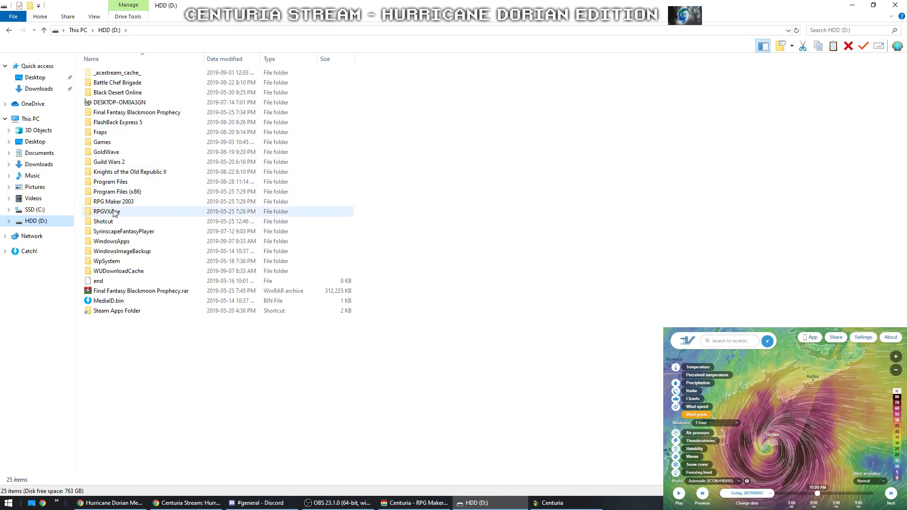
pyautogui.doubleClick(108, 142)
pyautogui.click(115, 104)
pyautogui.doubleClick(114, 104)
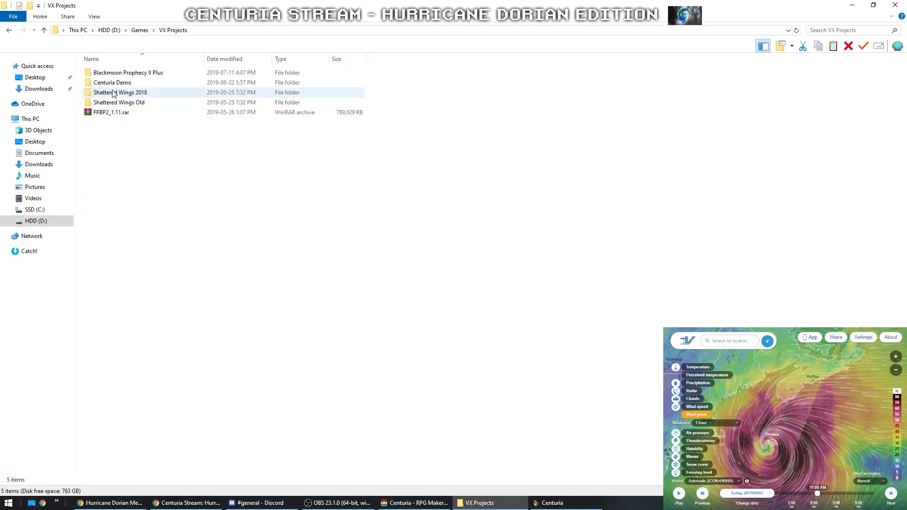
pyautogui.doubleClick(103, 83)
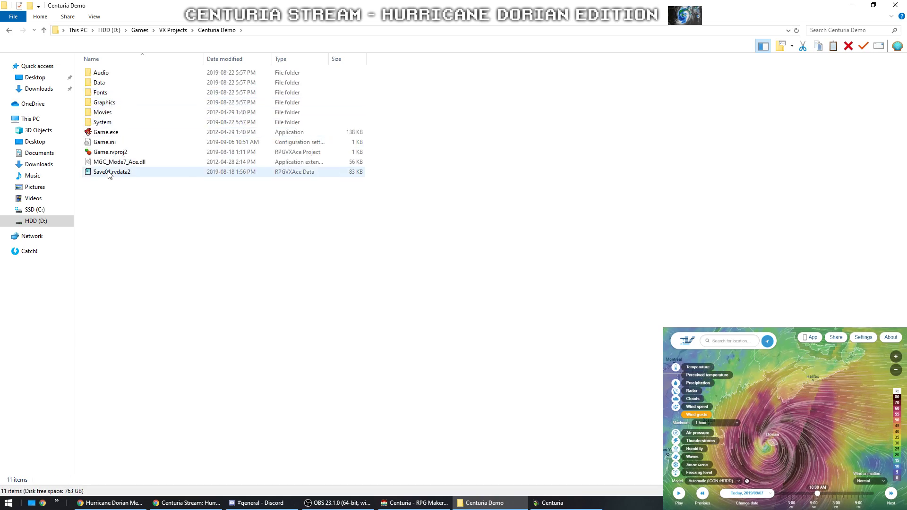
pyautogui.doubleClick(108, 132)
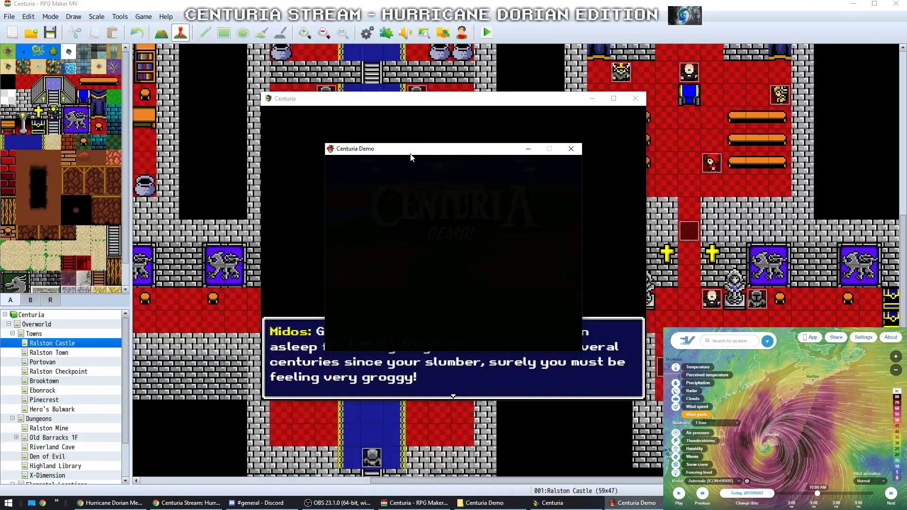
# Place the Centuria and Centuria Demo windows side by side and start a new game in the demo
pyautogui.moveTo(399, 103); pyautogui.dragTo(510, 121)
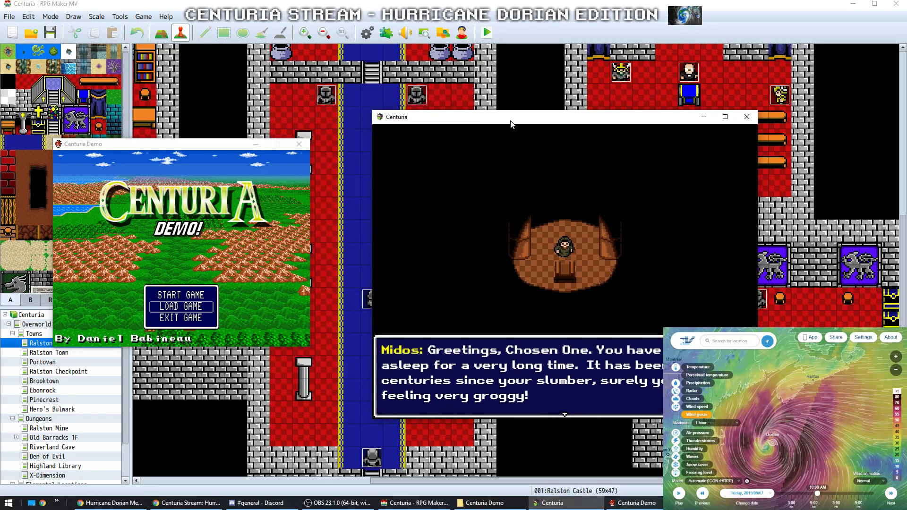
pyautogui.moveTo(192, 146); pyautogui.dragTo(247, 147)
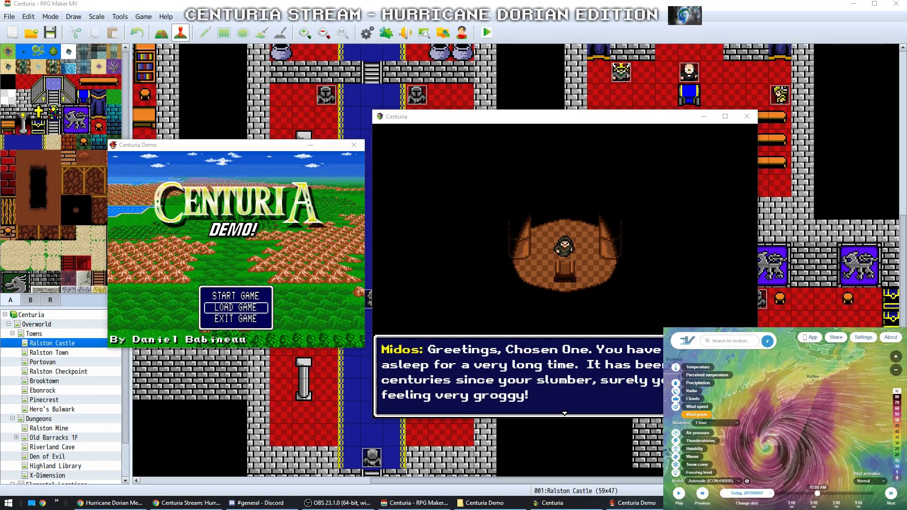
pyautogui.click(225, 240)
pyautogui.press('Up')
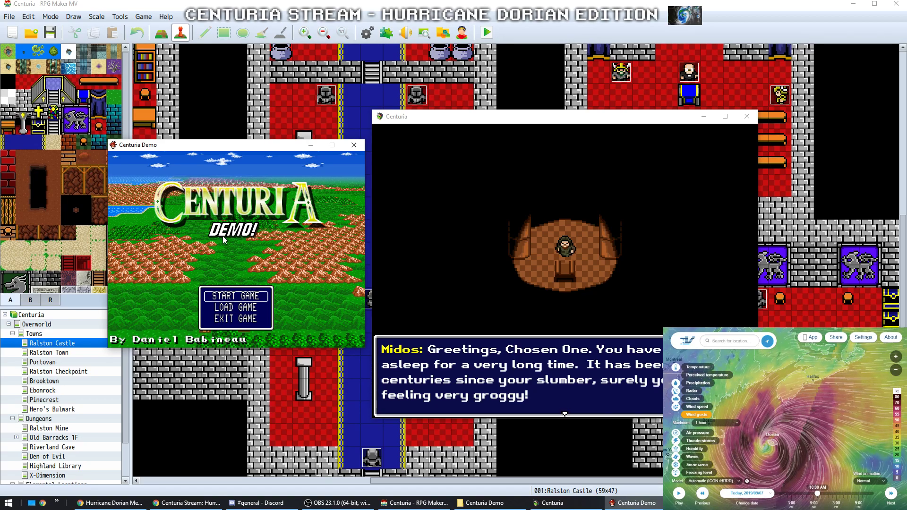
pyautogui.press('Return')
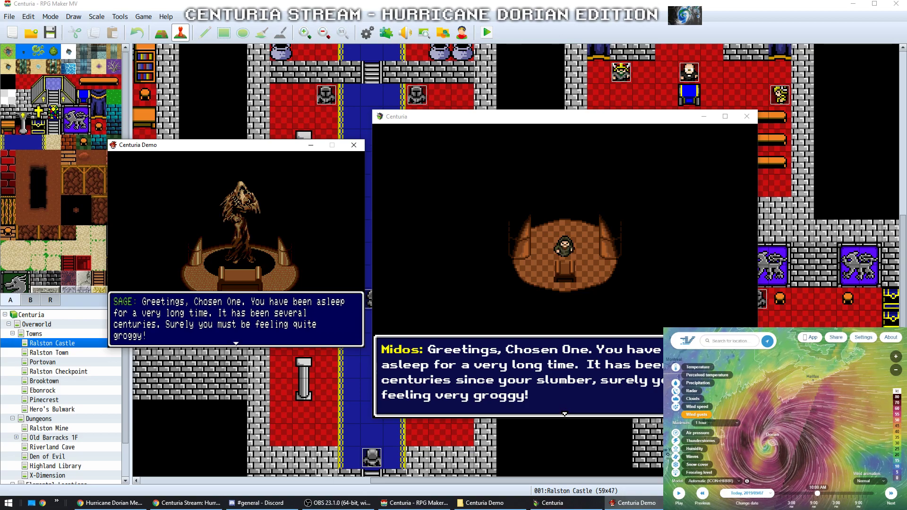
# Advance the opening dialogue in both games, answering "I am a man." in each
pyautogui.click(446, 175)
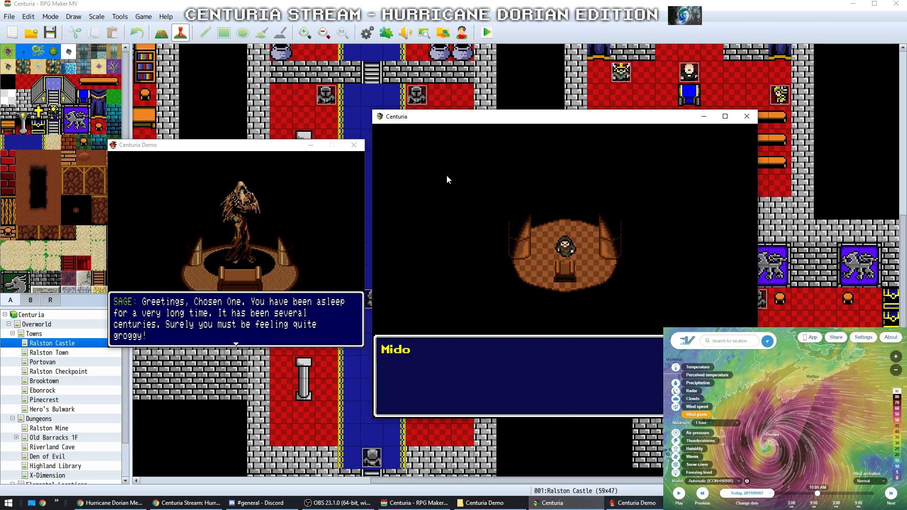
pyautogui.click(251, 149)
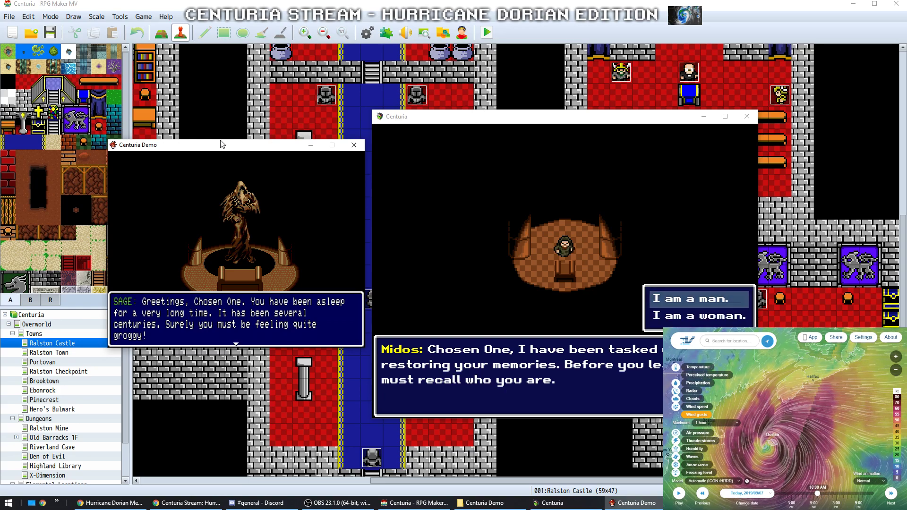
pyautogui.press('Return')
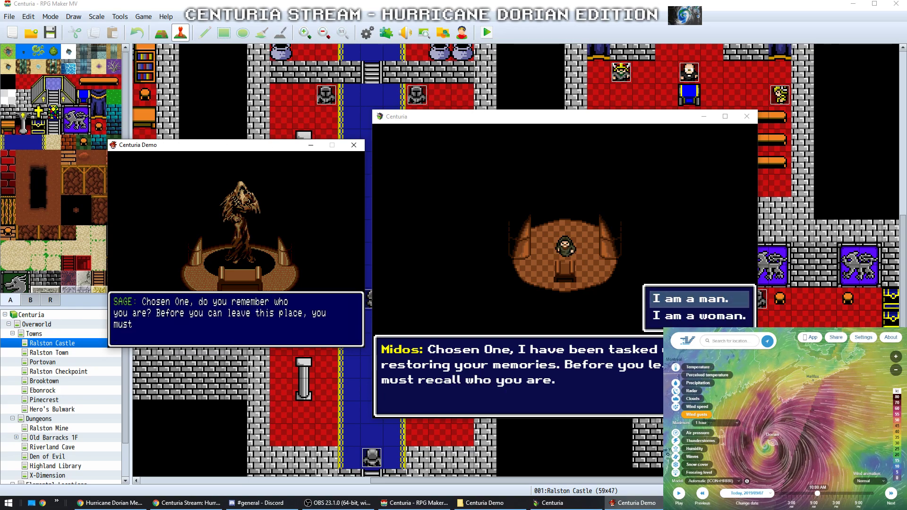
pyautogui.click(567, 120)
pyautogui.press('Return')
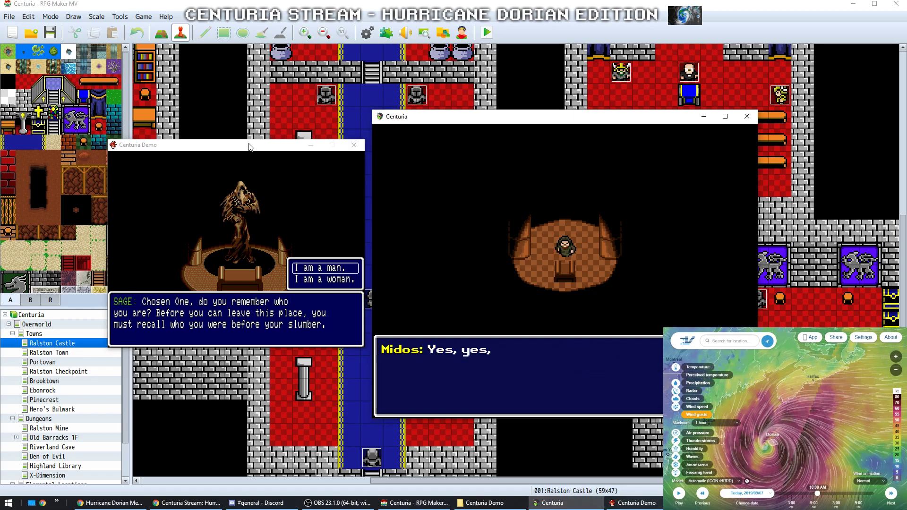
pyautogui.click(249, 148)
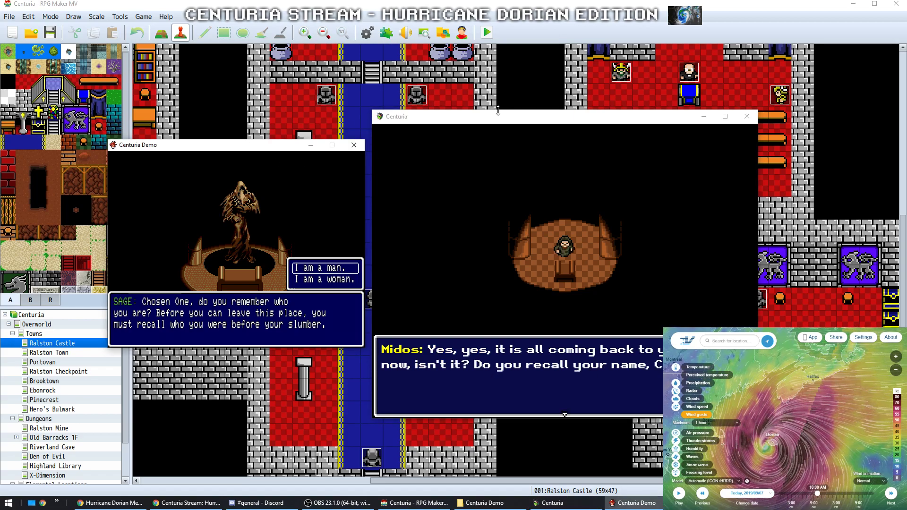
pyautogui.press('Return')
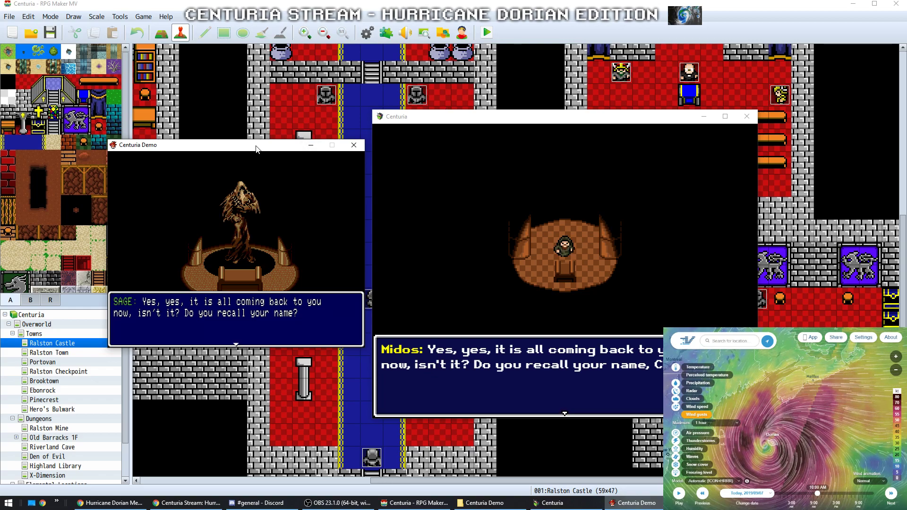
# Rearrange the game windows so an enlarged Centuria playtest sits beside the smaller Centuria Demo without overlapping it
pyautogui.moveTo(255, 148); pyautogui.dragTo(160, 244)
pyautogui.moveTo(437, 120); pyautogui.dragTo(334, 43)
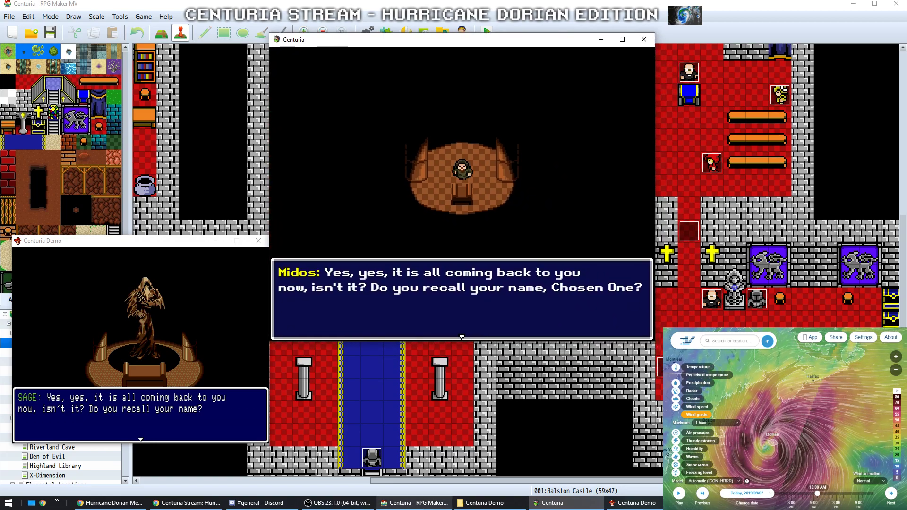
pyautogui.click(353, 505)
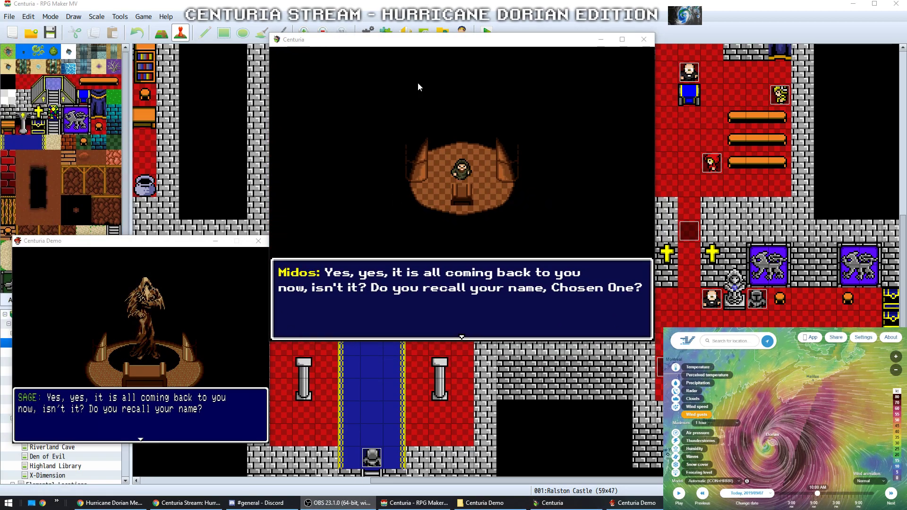
pyautogui.moveTo(422, 45); pyautogui.dragTo(288, 131)
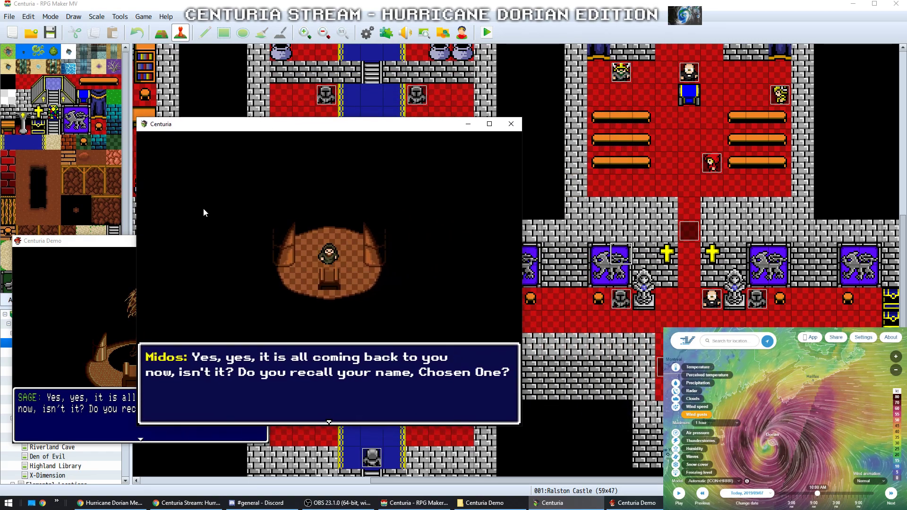
pyautogui.moveTo(95, 242); pyautogui.dragTo(714, 125)
pyautogui.moveTo(394, 129); pyautogui.dragTo(239, 25)
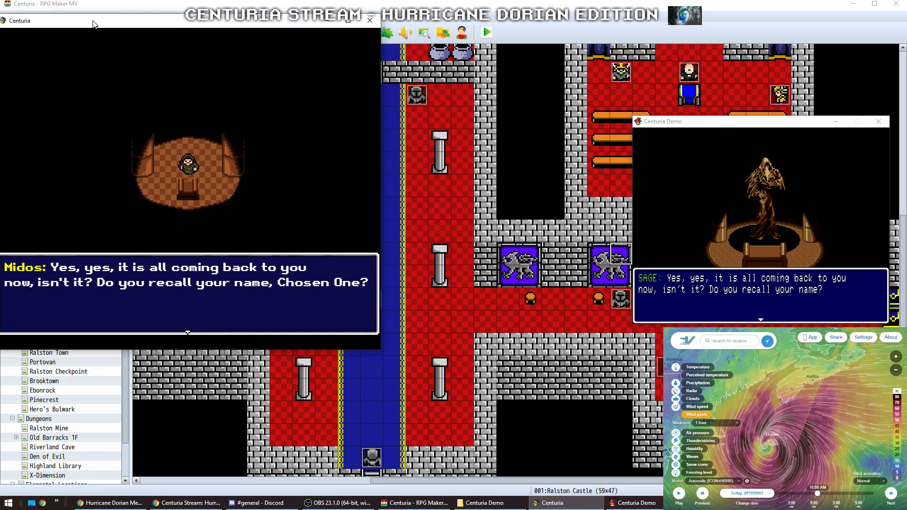
pyautogui.moveTo(94, 24); pyautogui.dragTo(105, 15)
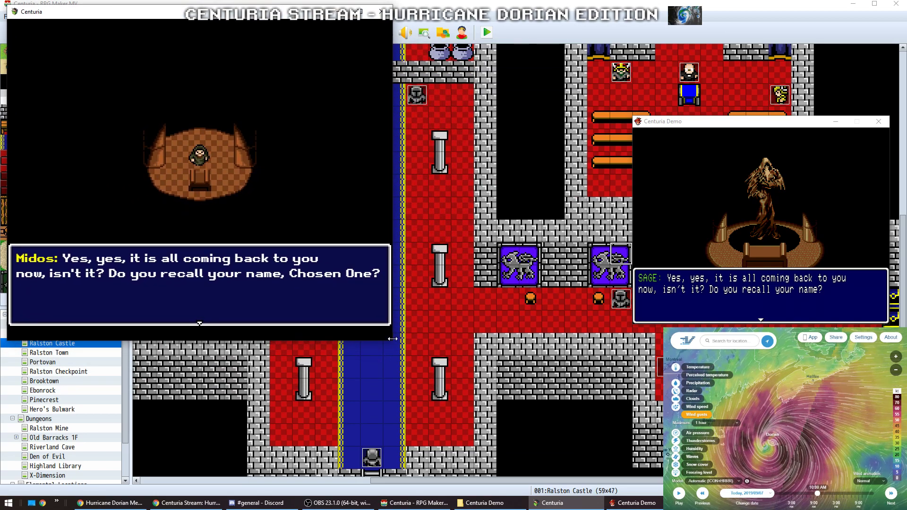
pyautogui.moveTo(392, 338); pyautogui.dragTo(630, 491)
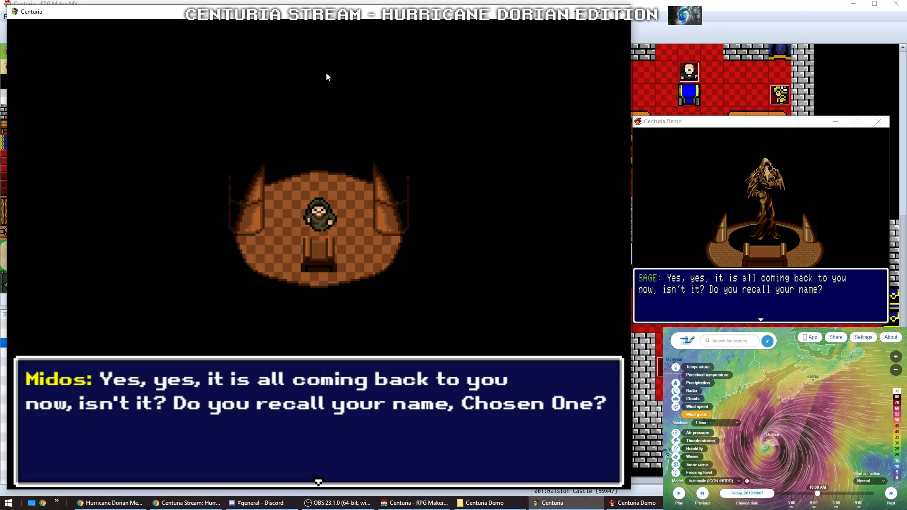
# Advance the dialogue in both games to the hero's name entry screen
pyautogui.press('Return')
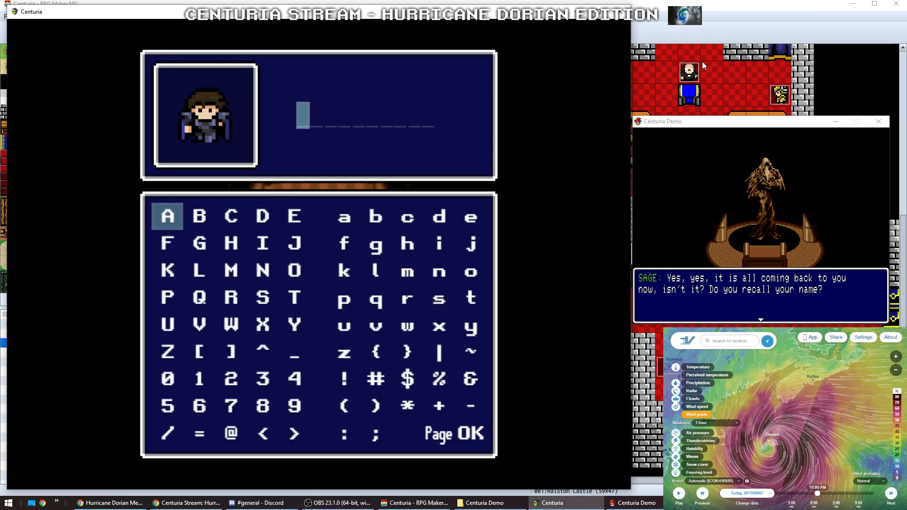
pyautogui.click(747, 122)
pyautogui.press('Return')
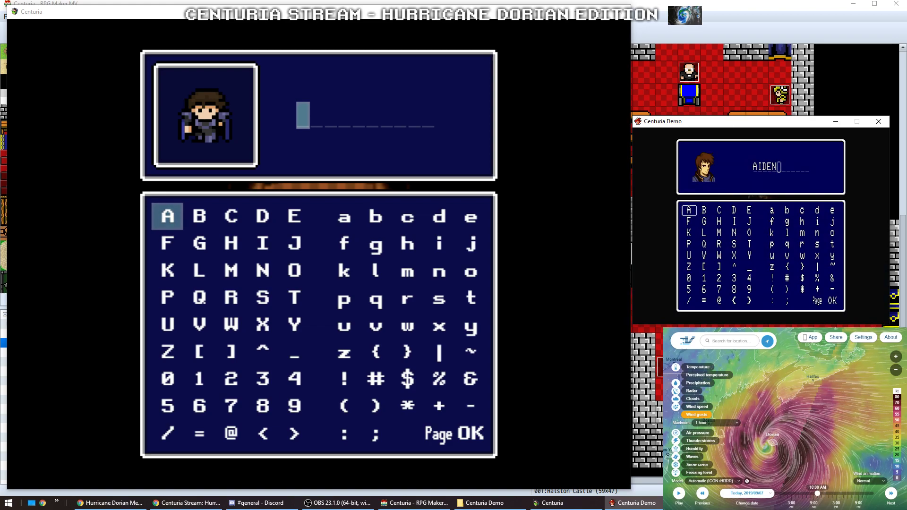
# Test the letter cursor in the Centuria playtest, enter Aiden as the hero's name and confirm it
pyautogui.click(457, 18)
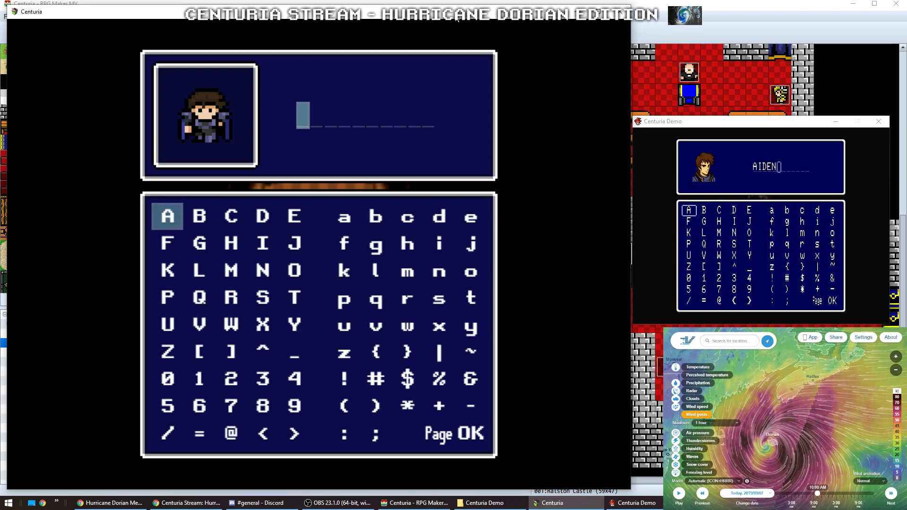
pyautogui.press('Right')
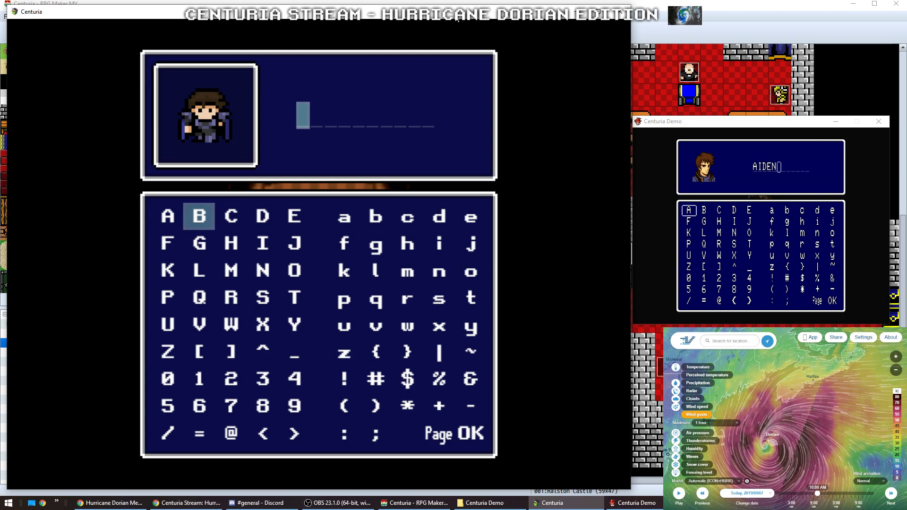
pyautogui.press('Right')
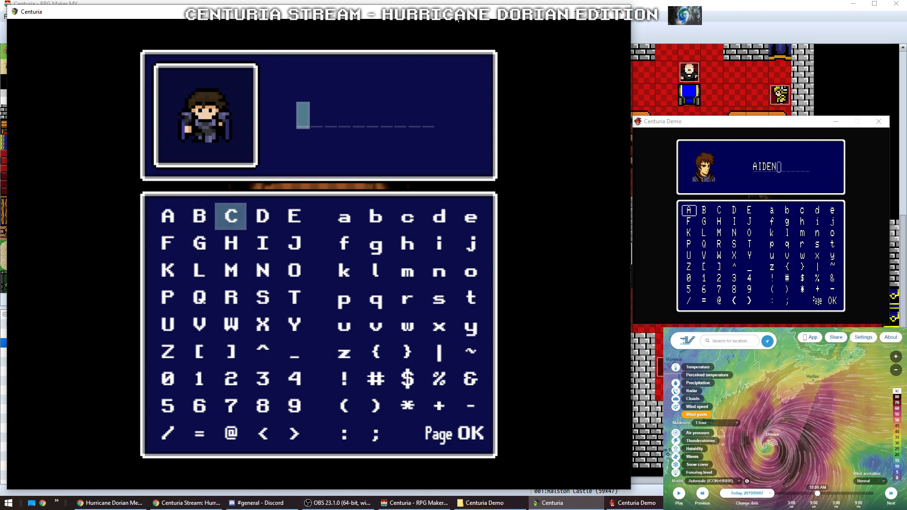
pyautogui.press('Left')
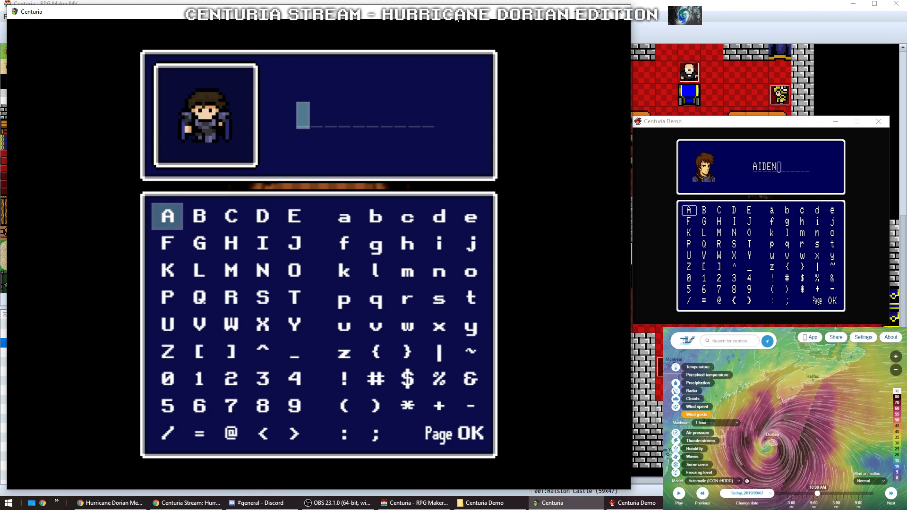
pyautogui.write('Aiden')
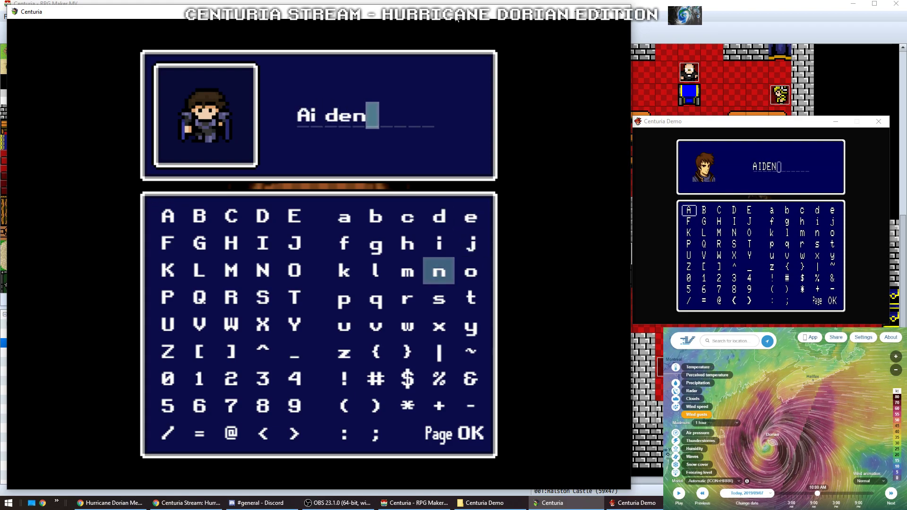
pyautogui.press('Up')
pyautogui.press('Up')
pyautogui.press('Up')
pyautogui.press('Right')
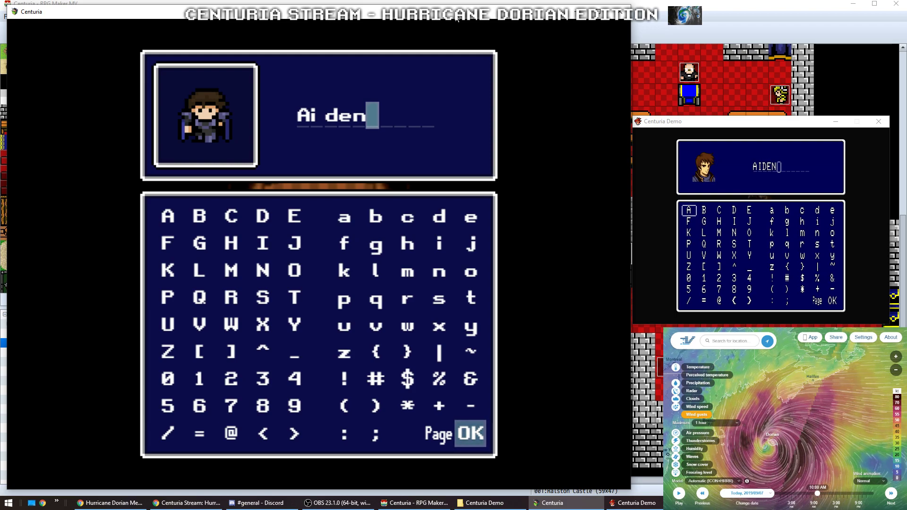
pyautogui.press('Return')
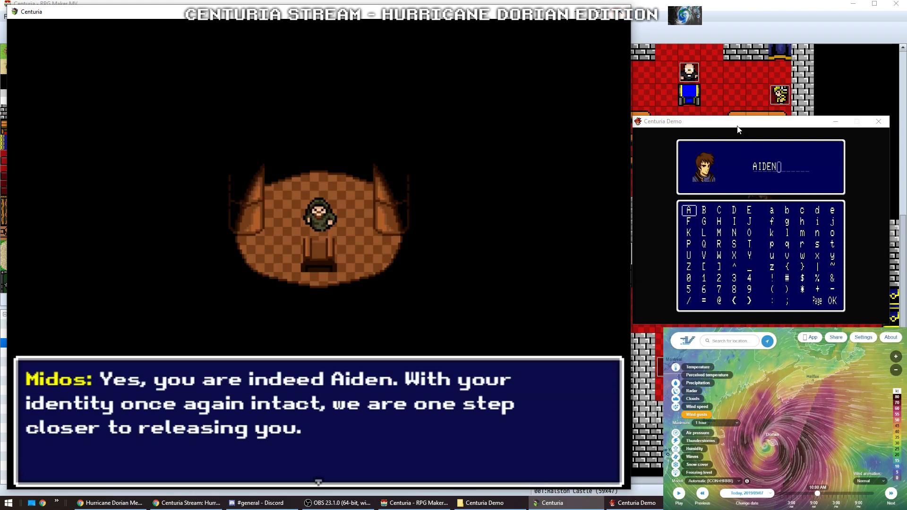
# Remove the stray extra letter from the hero's name in the Centuria Demo and confirm it as AIDEN
pyautogui.click(737, 126)
pyautogui.press('Return')
pyautogui.click(418, 13)
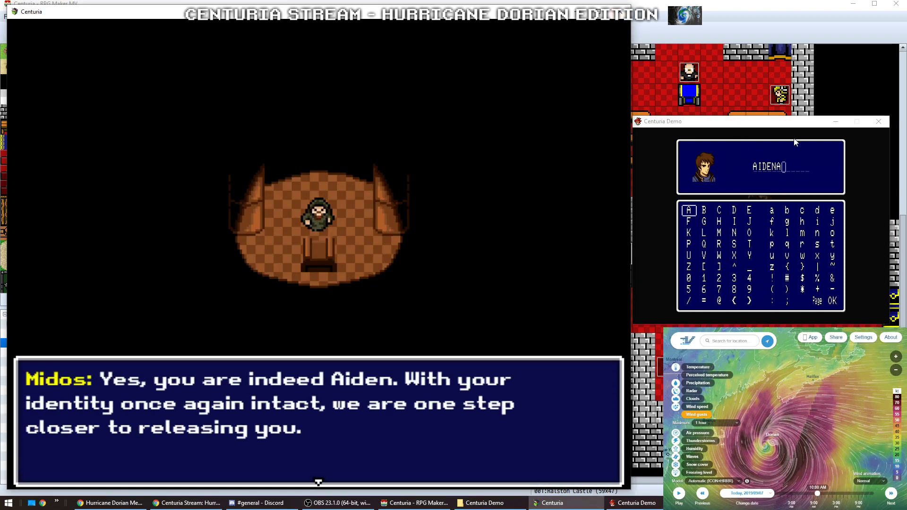
pyautogui.click(782, 123)
pyautogui.press('Escape')
pyautogui.press('Up')
pyautogui.press('Left')
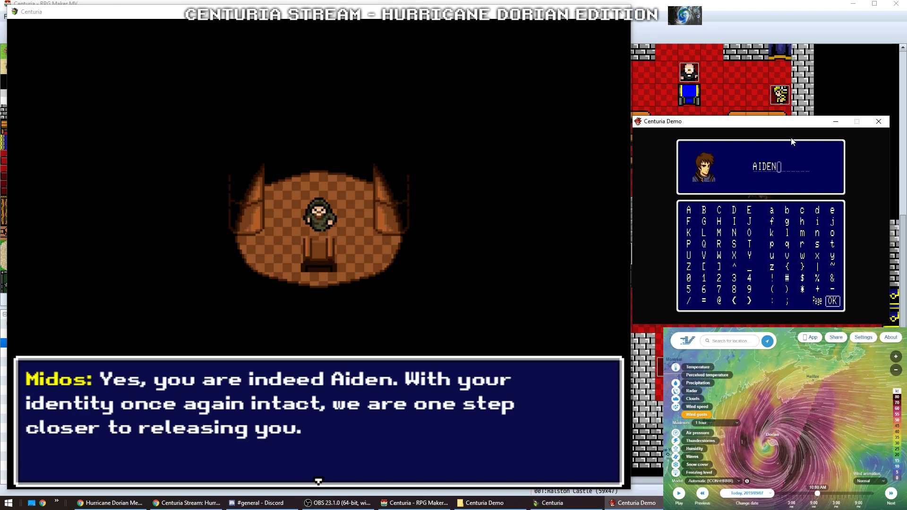
pyautogui.press('Return')
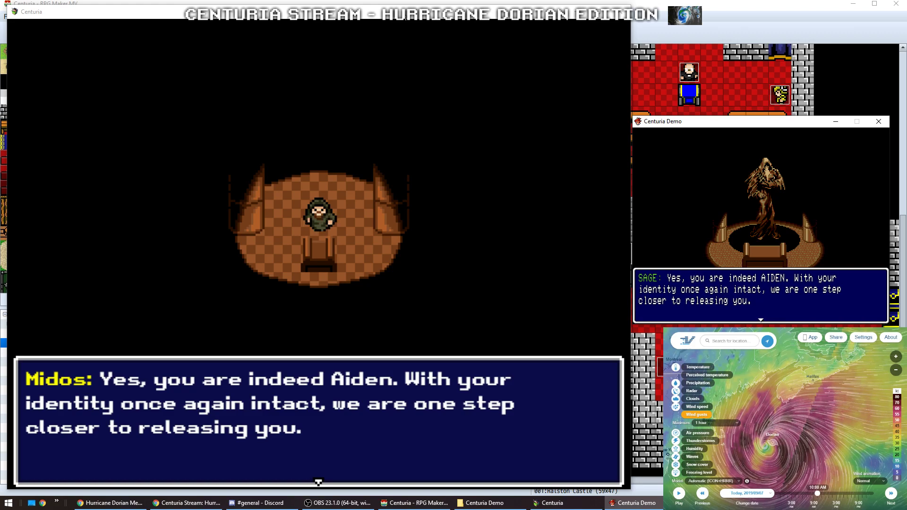
# Advance both games to the question about whom the hero serves and answer Reyvus, the fire option, in each
pyautogui.press('Return')
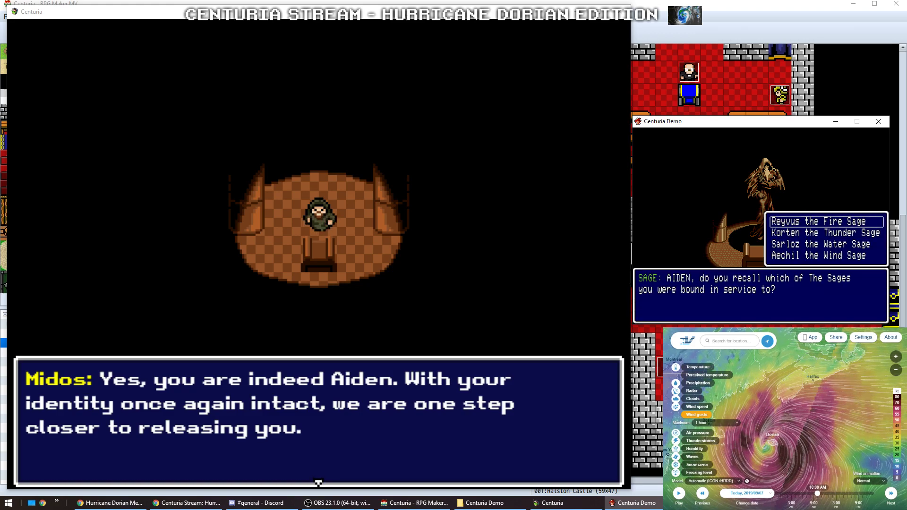
pyautogui.click(598, 11)
pyautogui.press('Return')
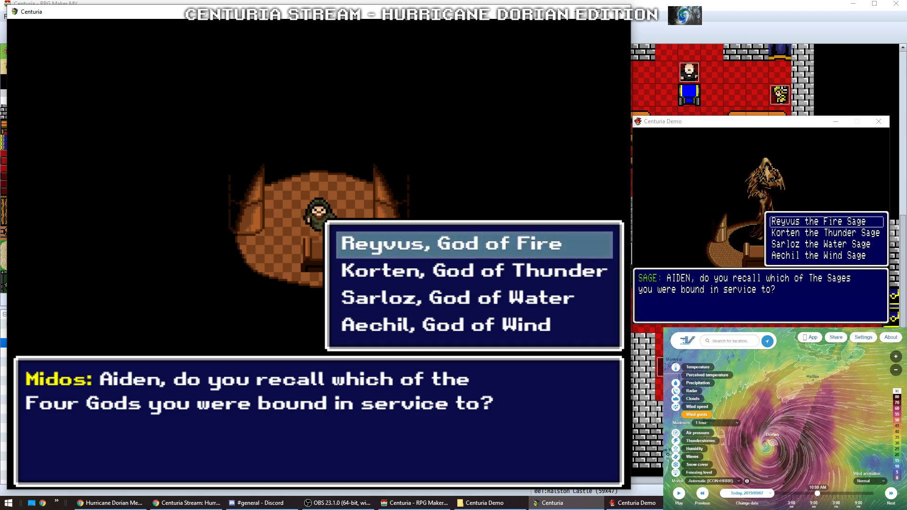
pyautogui.press('Up')
pyautogui.press('Down')
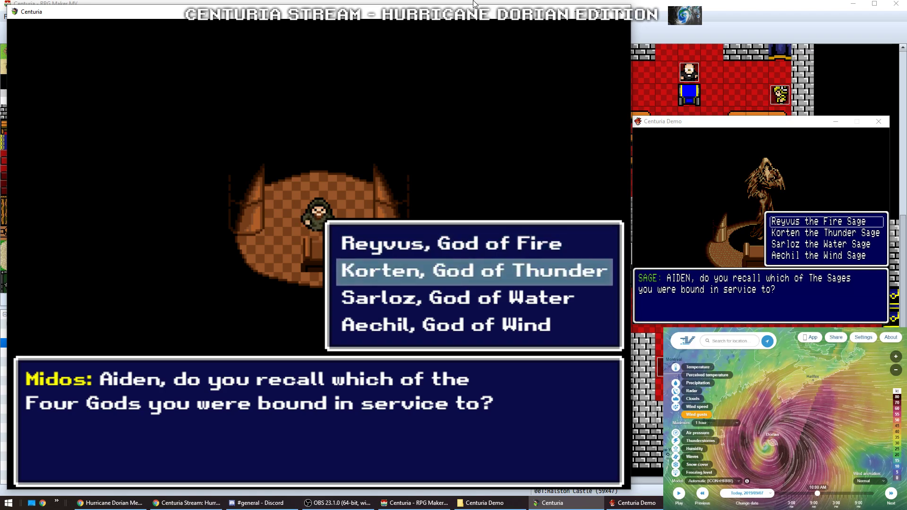
pyautogui.press('Up')
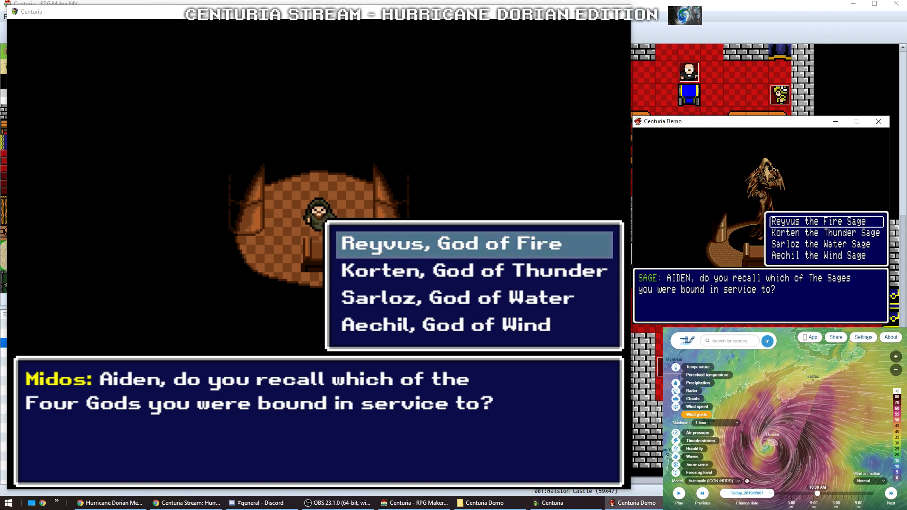
pyautogui.press('Return')
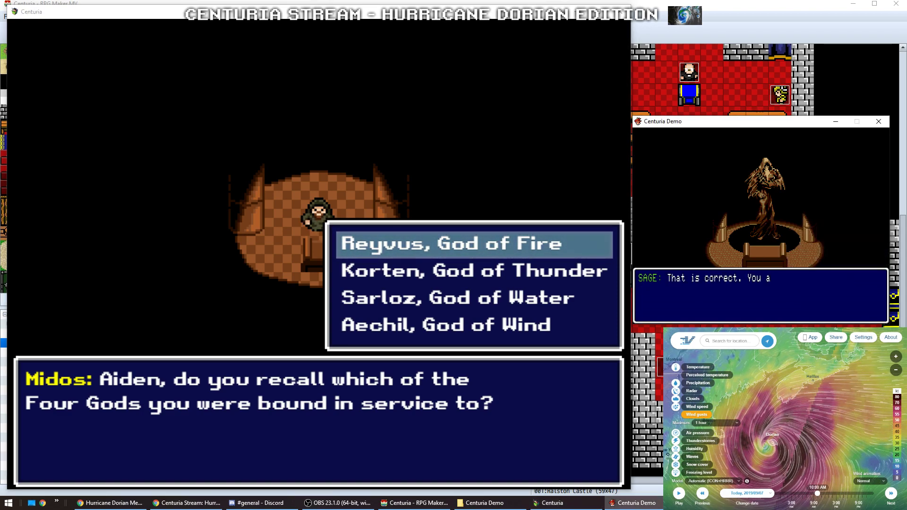
pyautogui.click(527, 17)
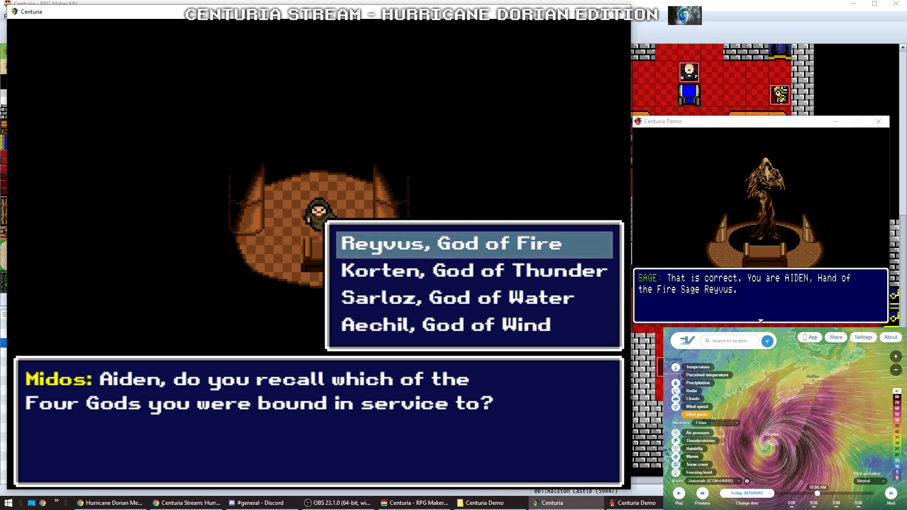
pyautogui.press('Return')
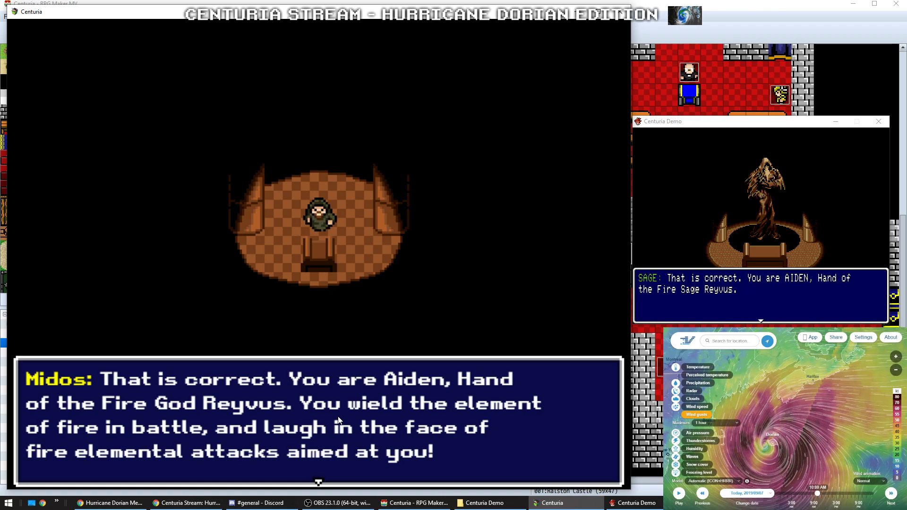
# Advance the Centuria Demo to the role question, compare both roles and choose Berserker
pyautogui.click(707, 127)
pyautogui.press('Return')
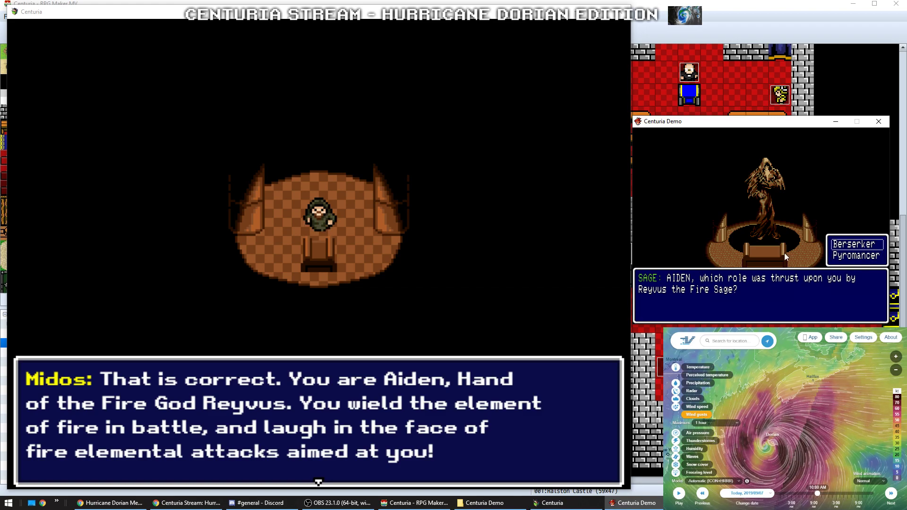
pyautogui.press('Down')
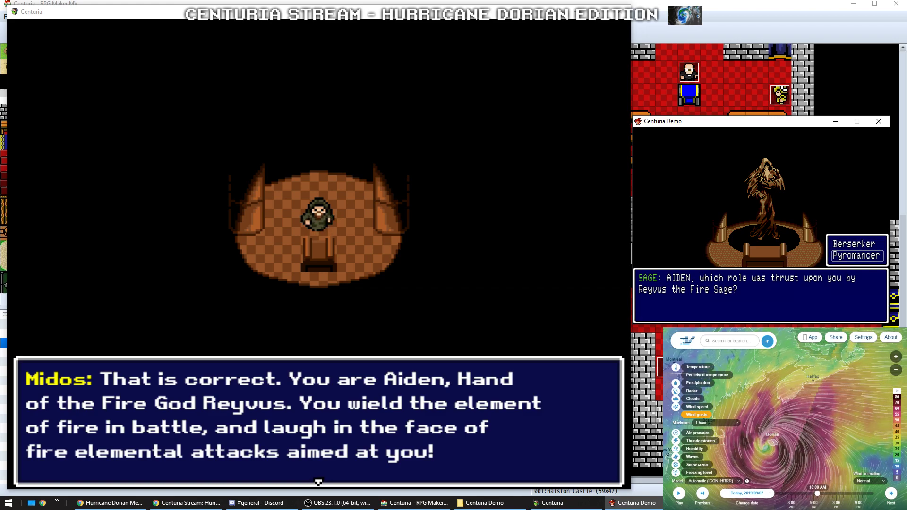
pyautogui.press('Up')
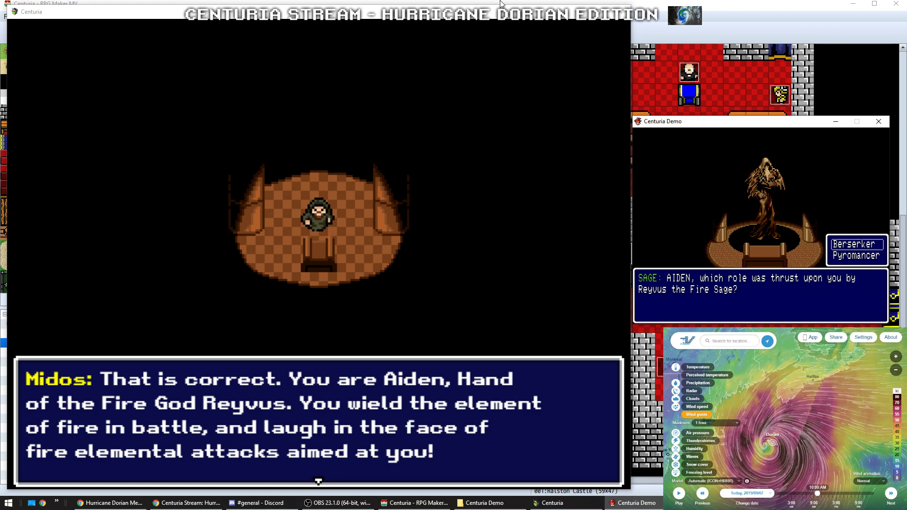
pyautogui.press('Return')
# Advance the dialogue in both games through why the hero was awakened to the message about the disturbance
pyautogui.click(492, 14)
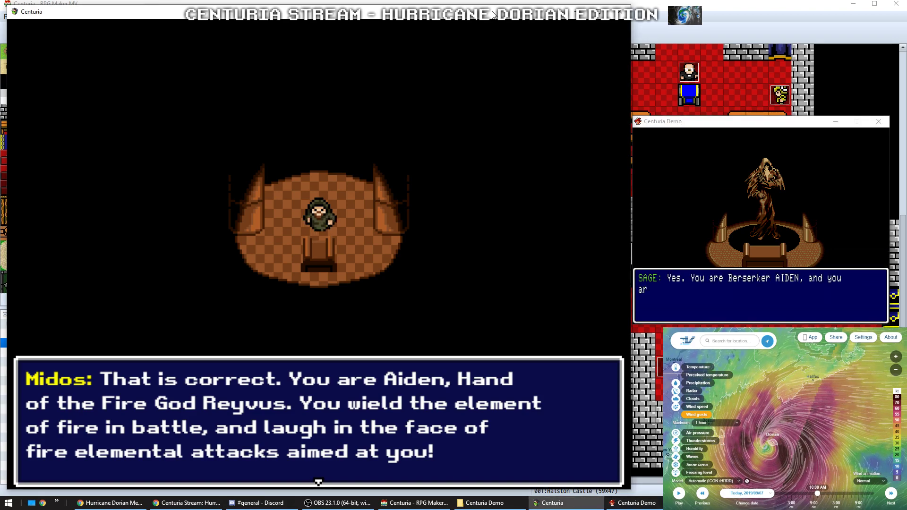
pyautogui.click(760, 123)
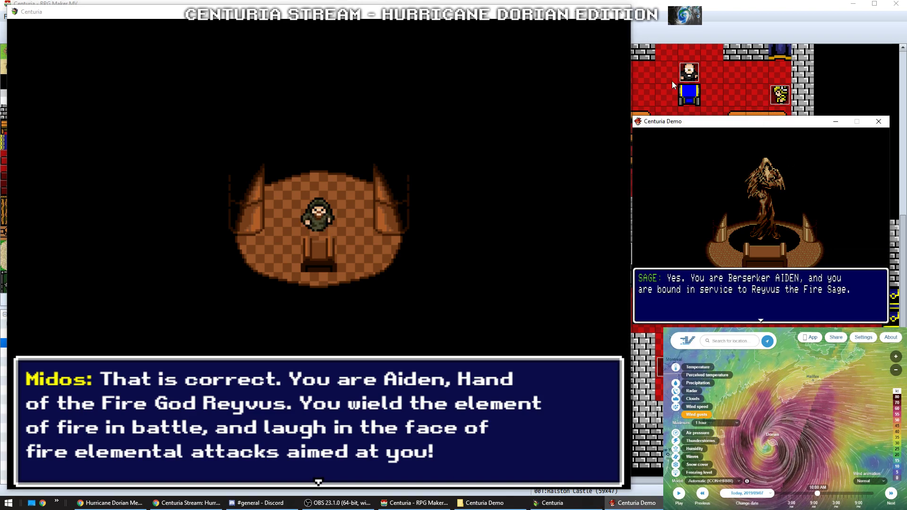
pyautogui.click(598, 11)
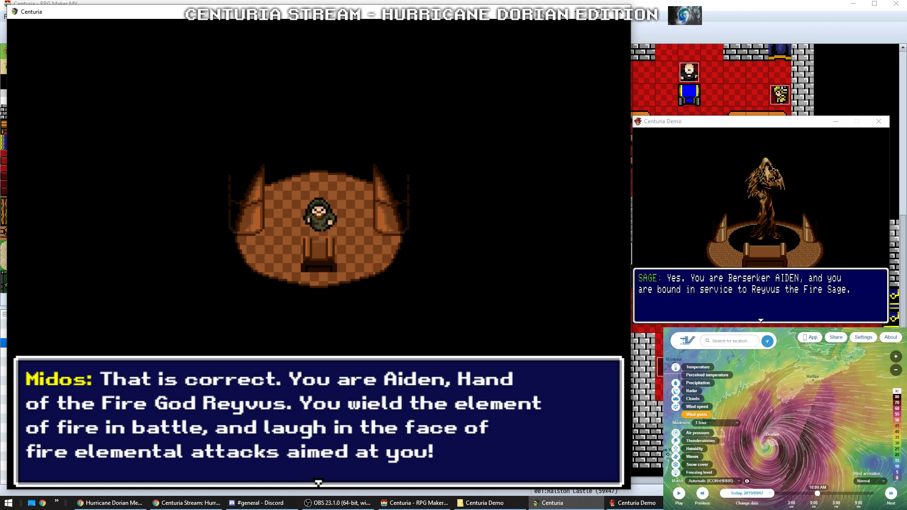
pyautogui.press('Return')
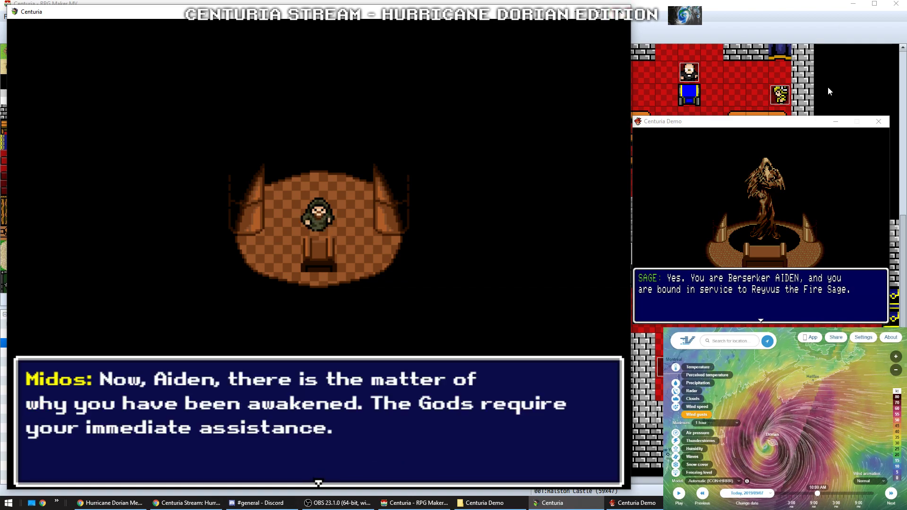
pyautogui.click(795, 126)
pyautogui.press('Return')
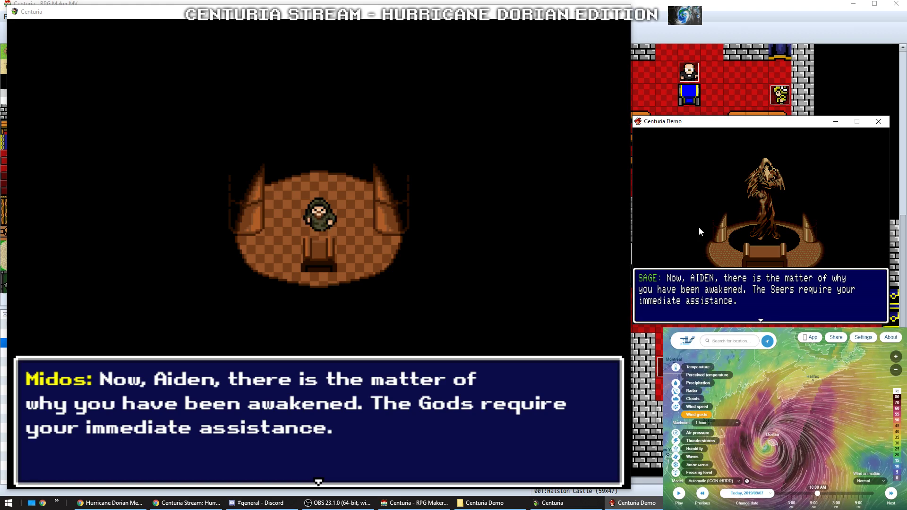
pyautogui.press('Return')
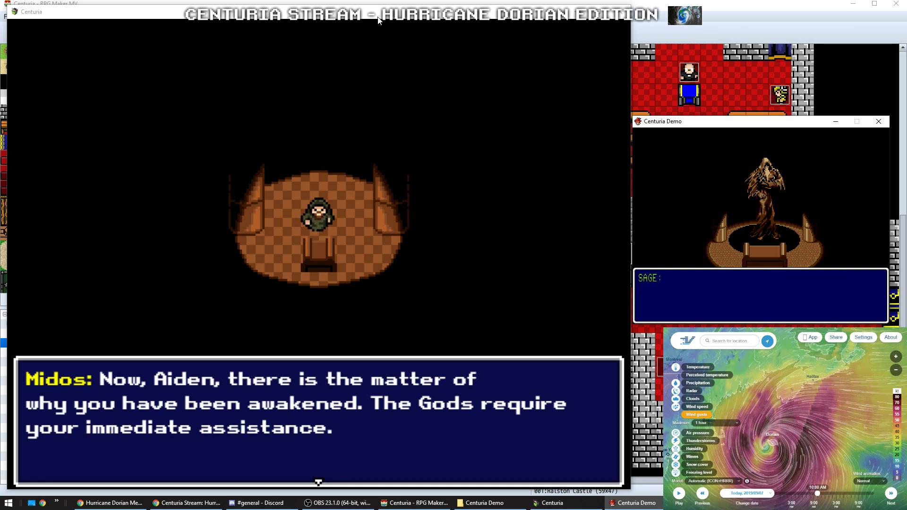
pyautogui.click(378, 19)
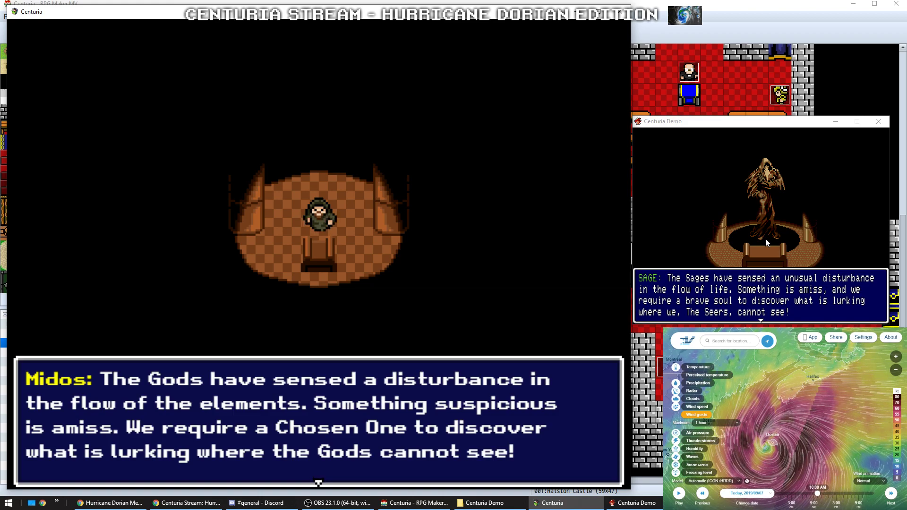
# Advance both games through the "Go forth" message to end the awakening conversation
pyautogui.click(730, 138)
pyautogui.press('Return')
pyautogui.click(422, 16)
pyautogui.press('Return')
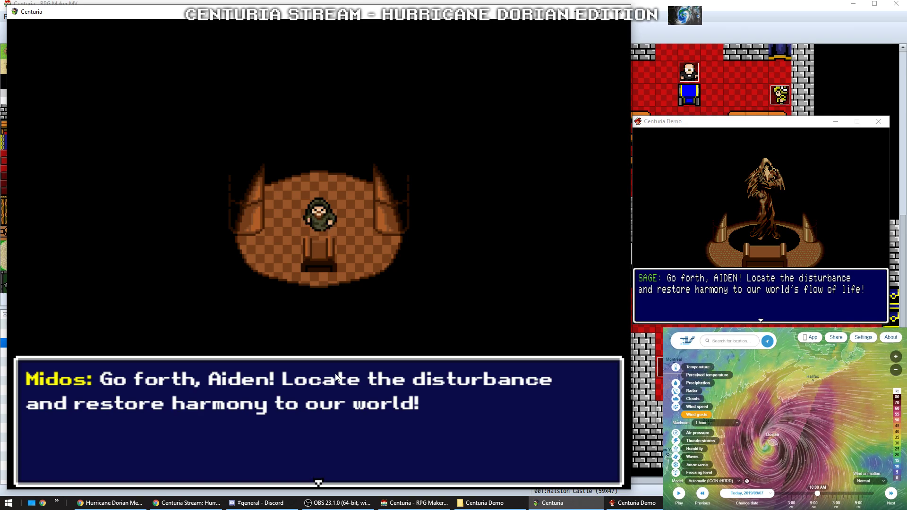
pyautogui.click(700, 125)
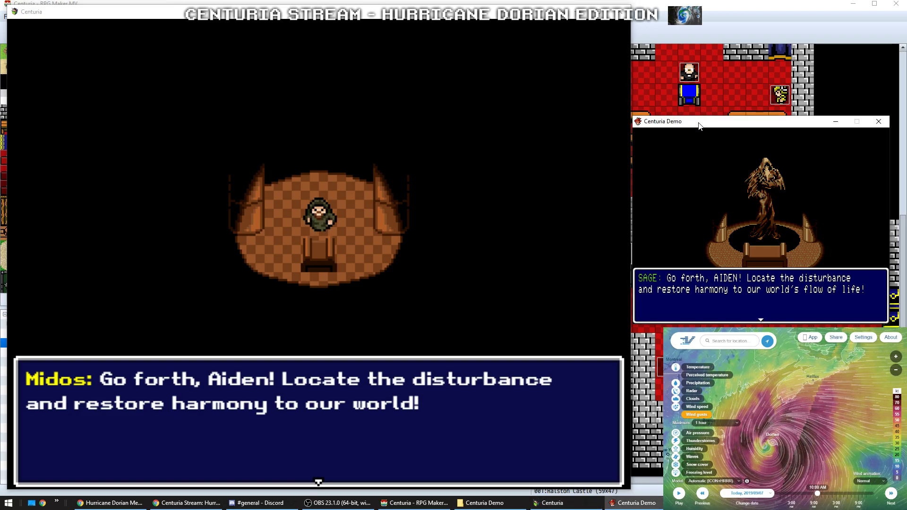
pyautogui.press('Return')
pyautogui.click(509, 19)
pyautogui.press('Return')
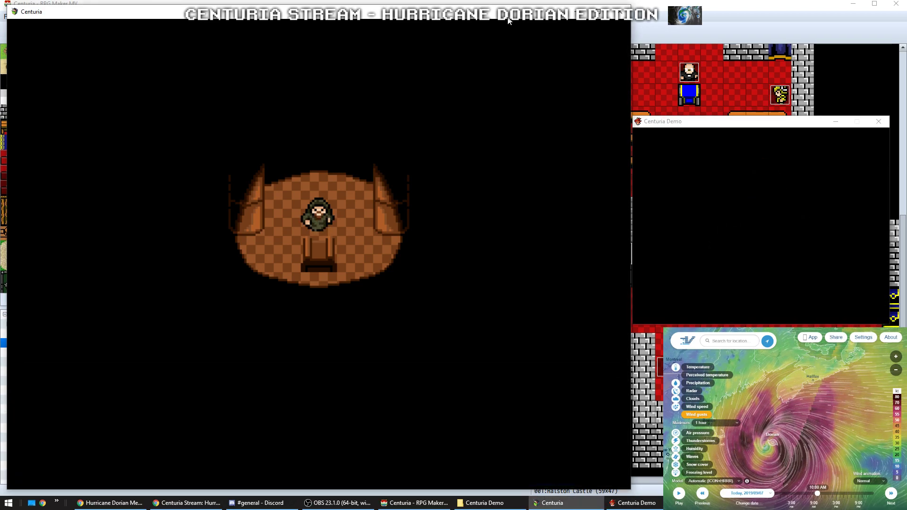
# Advance the Priest's dialogue in both games through the request to select a concierge
pyautogui.click(680, 123)
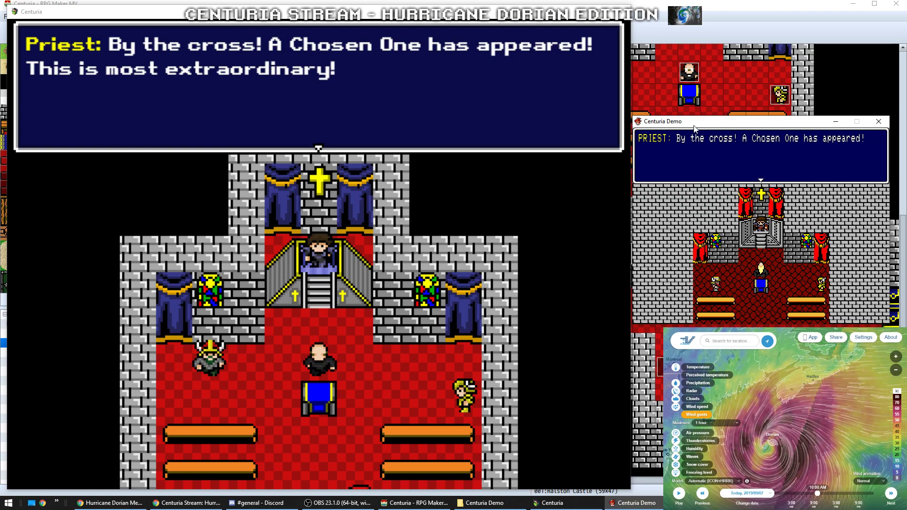
pyautogui.press('Return')
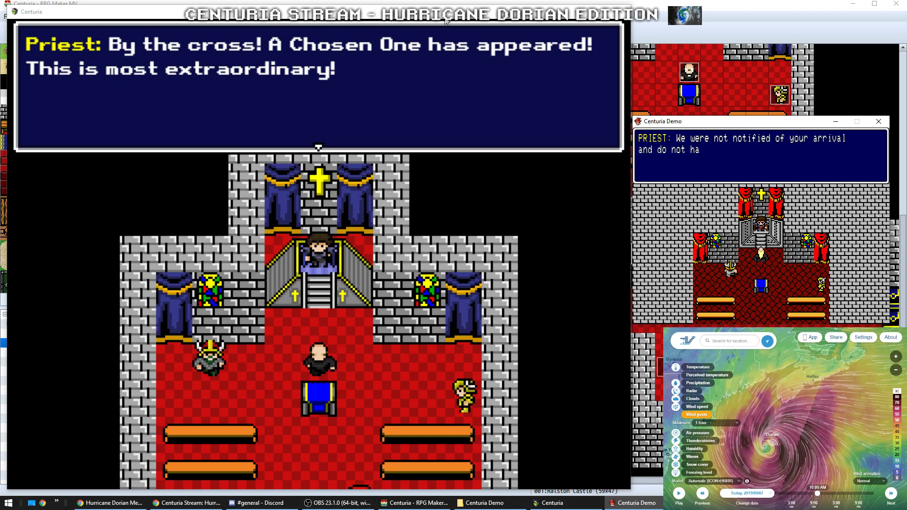
pyautogui.click(445, 19)
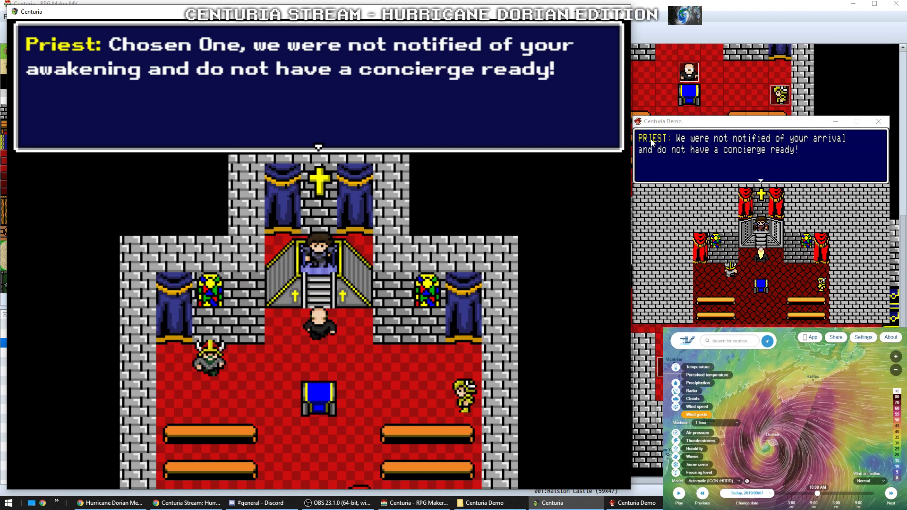
pyautogui.click(652, 142)
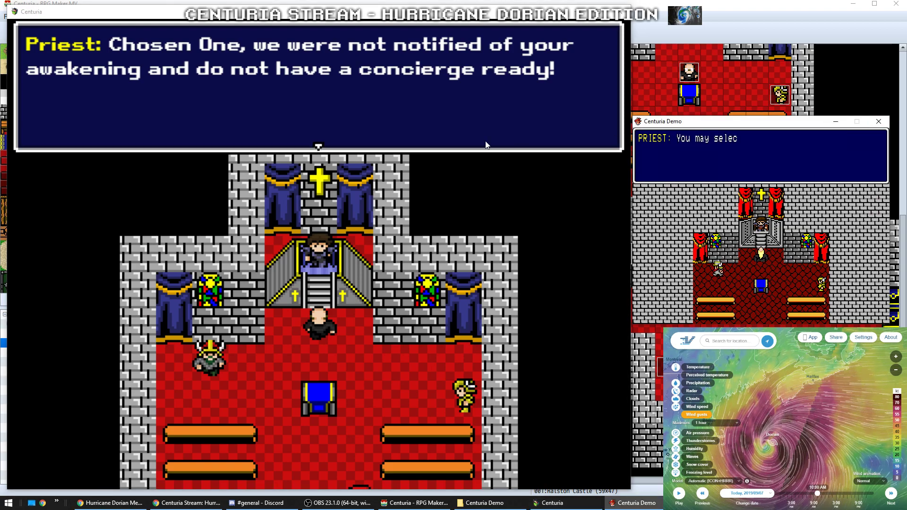
pyautogui.click(459, 19)
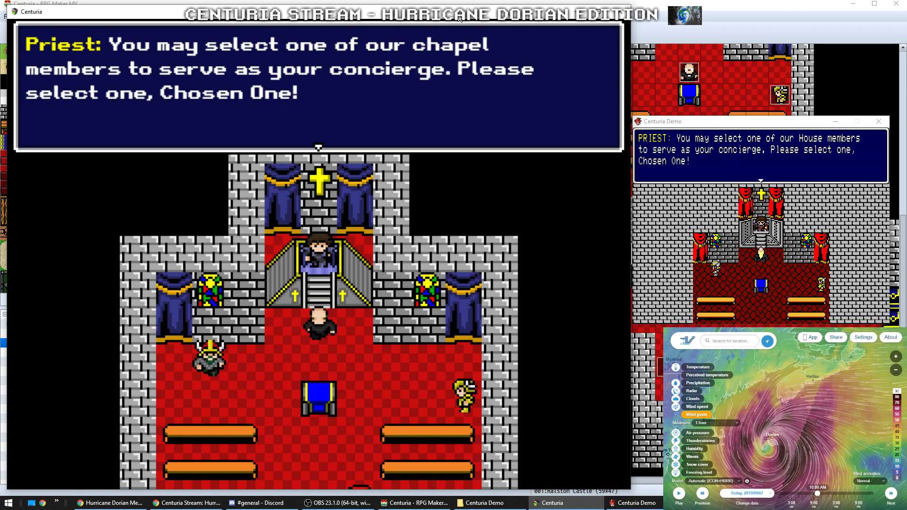
pyautogui.click(510, 21)
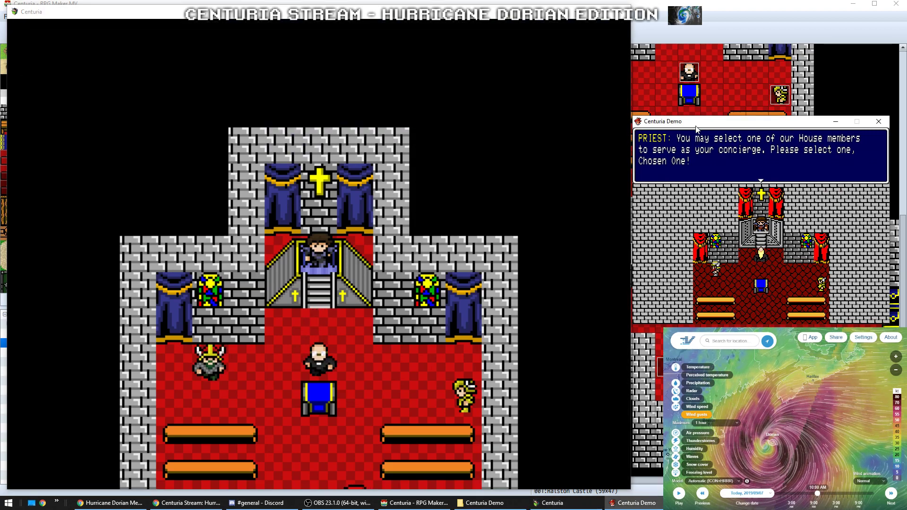
pyautogui.click(694, 128)
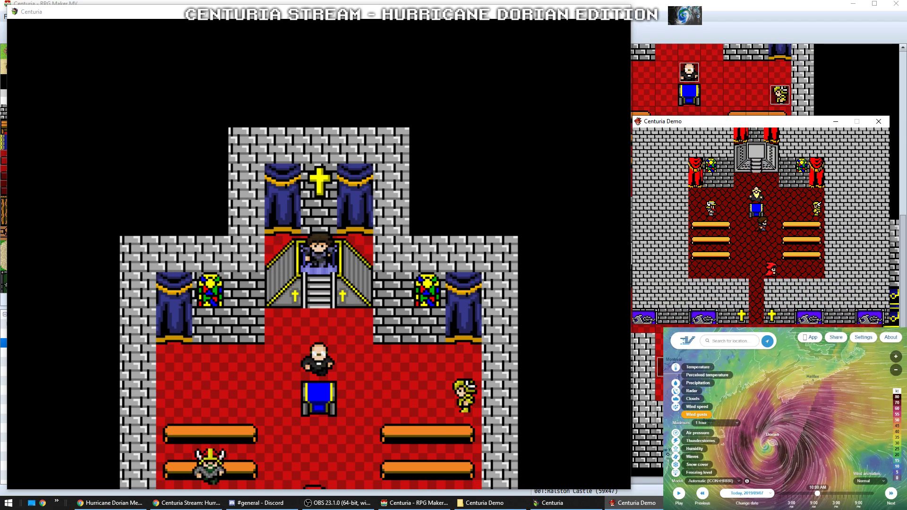
# Return to the Centuria playtest and advance the Priest's repeated message about the missing concierge until it closes
pyautogui.click(343, 18)
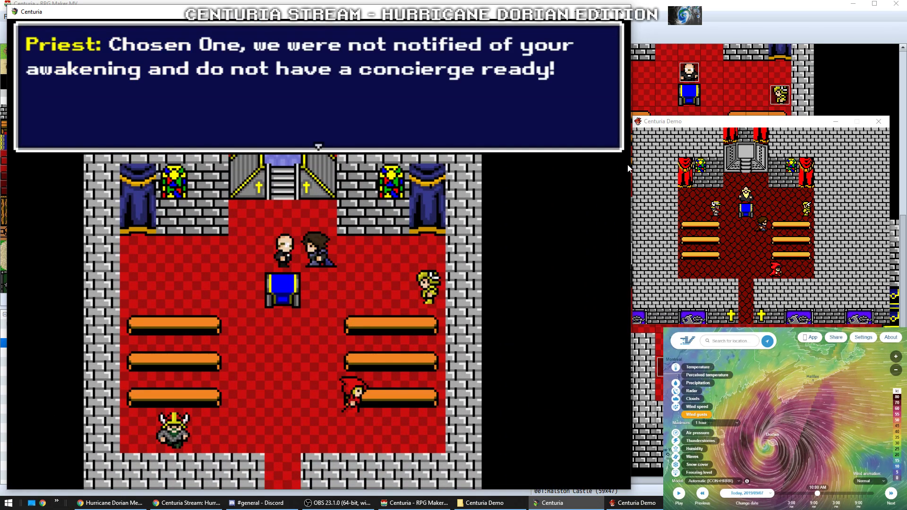
pyautogui.press('Return')
pyautogui.press('Return')
# Walk the hero over to Kersh the paladin, talk to him and answer No to his concierge offer
pyautogui.press('Right')
pyautogui.press('Down')
pyautogui.press('Right')
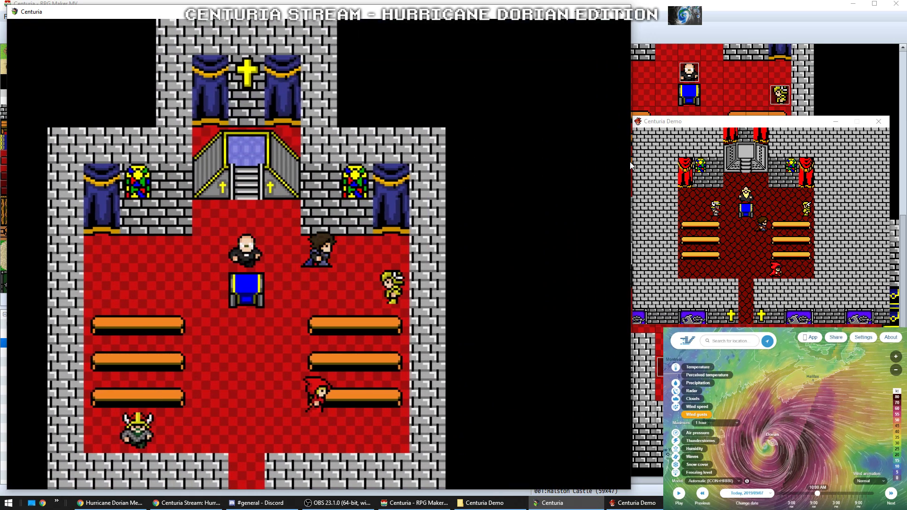
pyautogui.press('Return')
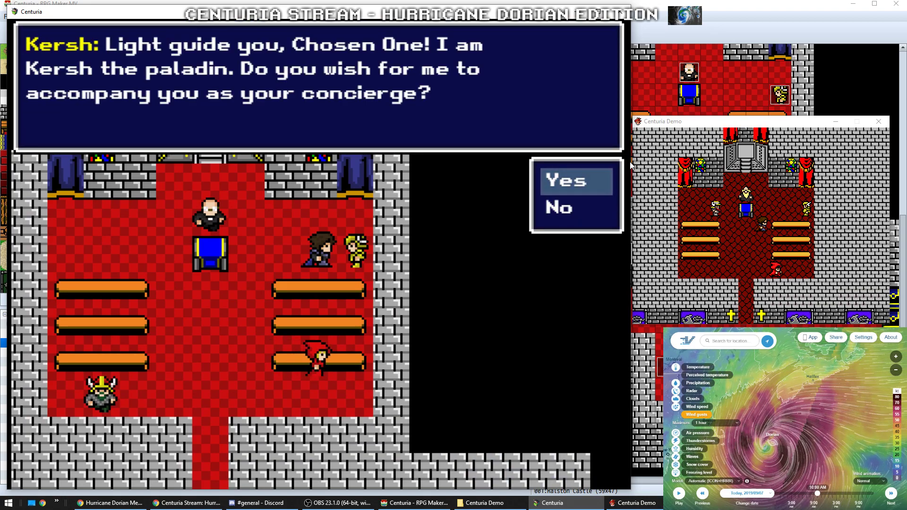
pyautogui.press('Down')
pyautogui.press('Return')
pyautogui.press('Return')
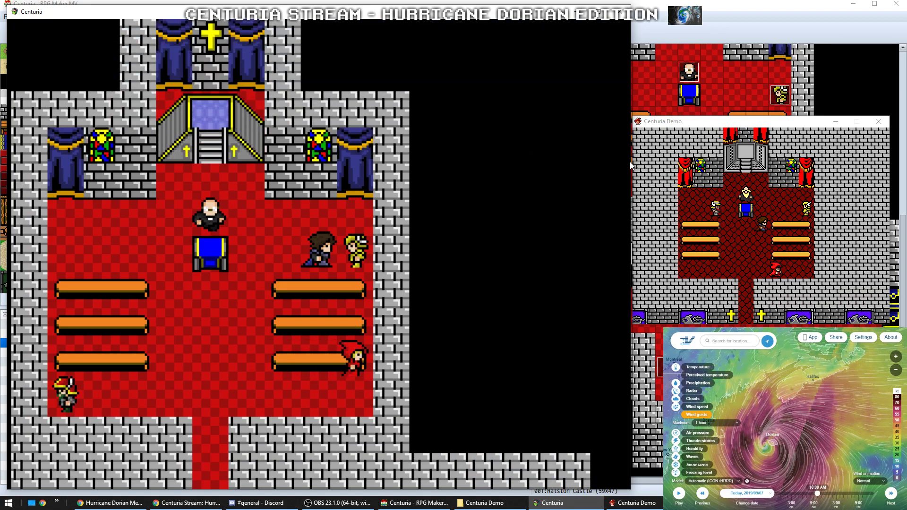
# Walk the hero down to Lyana the priestess, talk to her, answer No to her concierge offer and close her reply
pyautogui.press('Right')
pyautogui.press('Down')
pyautogui.press('Down')
pyautogui.press('Return')
pyautogui.press('Return')
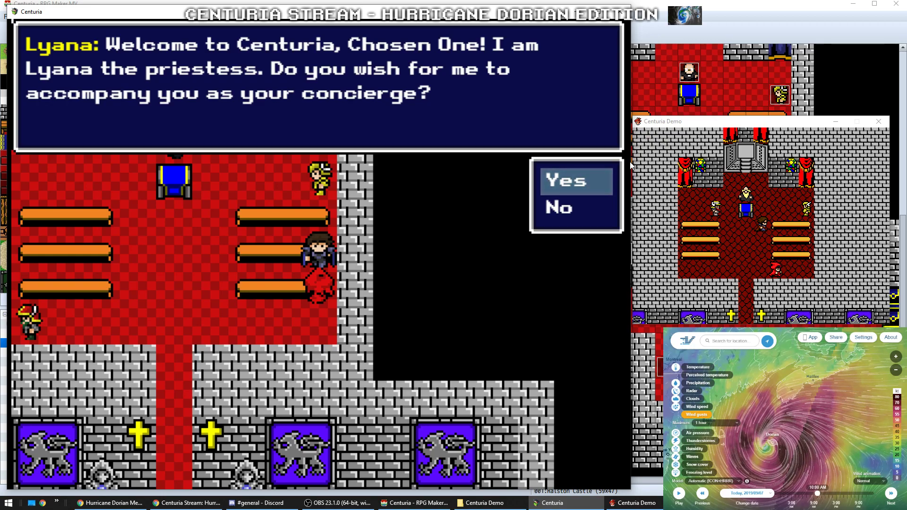
pyautogui.press('Down')
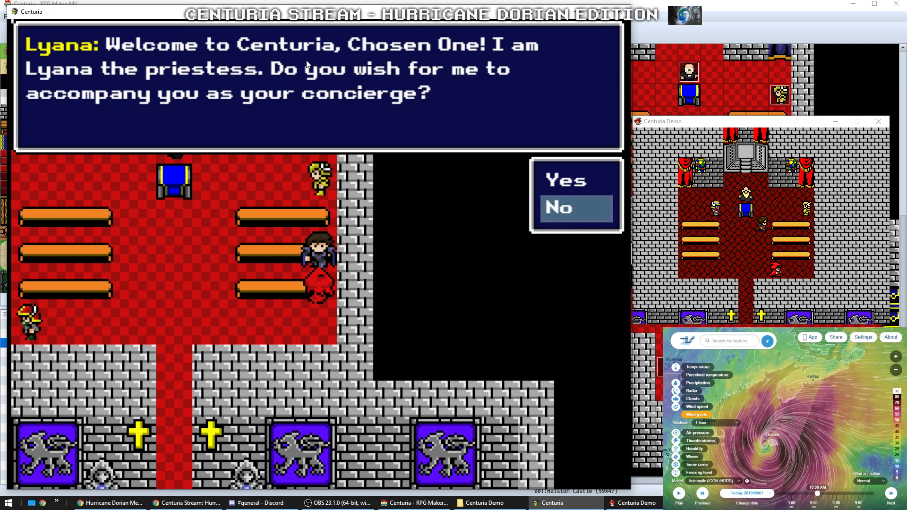
pyautogui.press('Return')
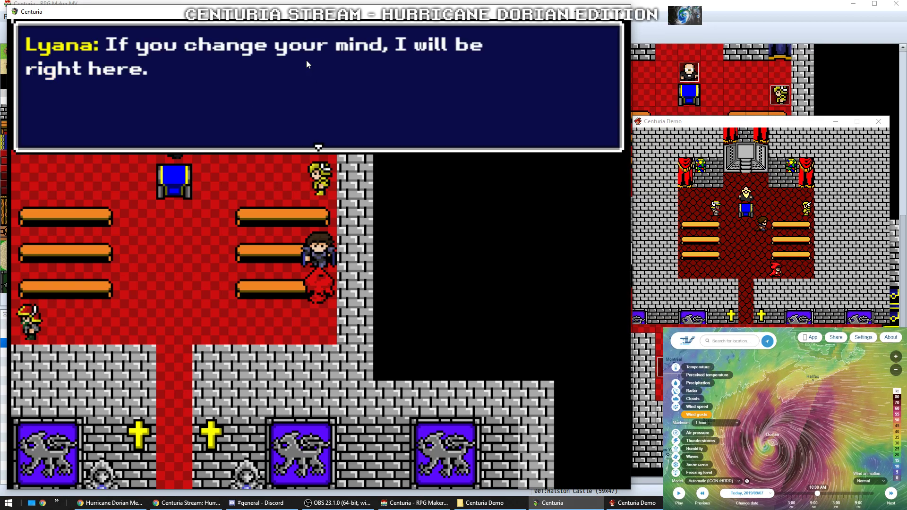
pyautogui.press('Return')
# Walk over to Bron the warrior, talk to him, answer No to his concierge offer and close his reply
pyautogui.press('Down')
pyautogui.press('Left')
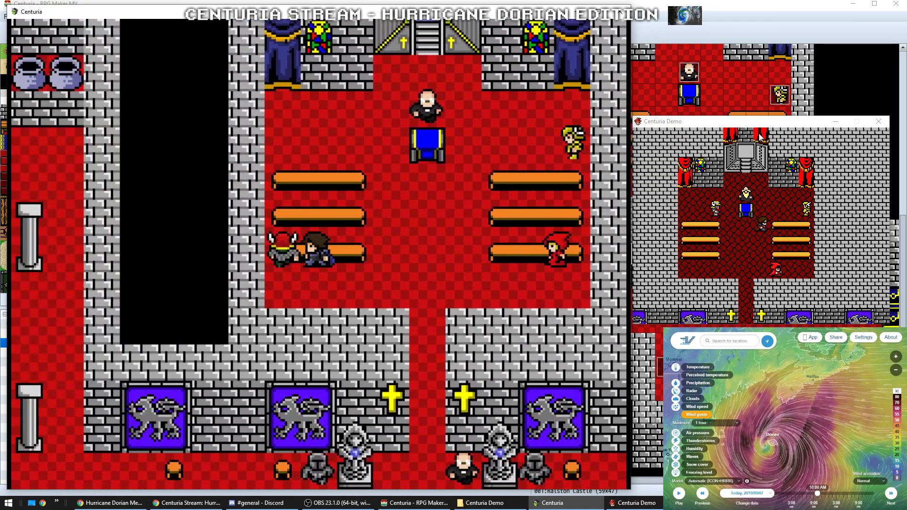
pyautogui.press('Return')
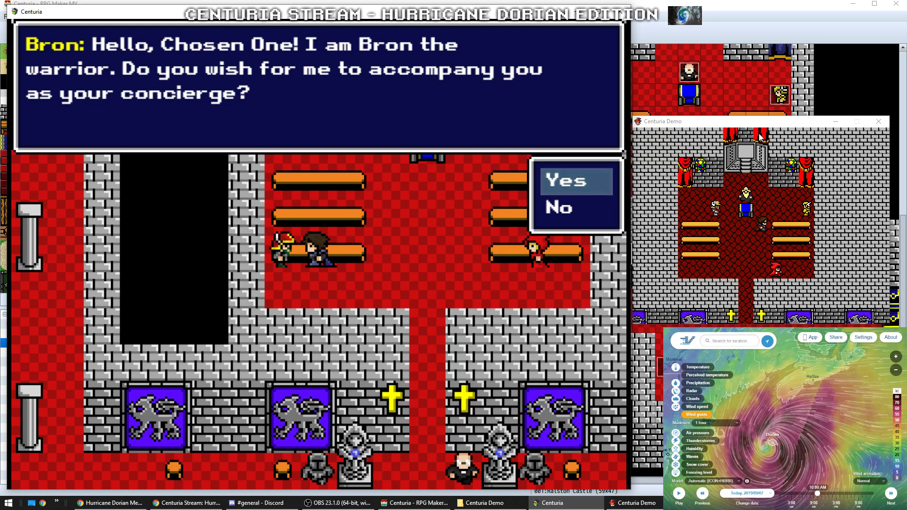
pyautogui.press('Down')
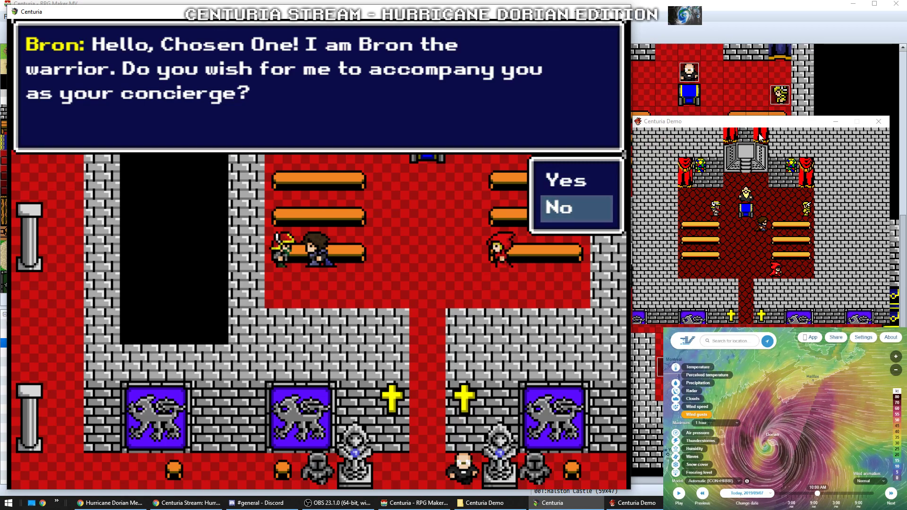
pyautogui.press('Return')
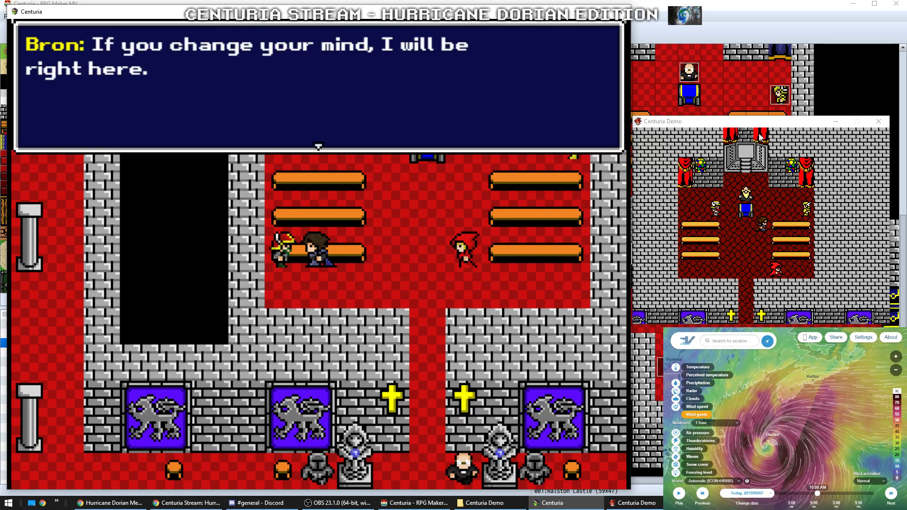
pyautogui.press('Return')
# Return to Lyana in the chapel aisle, accept her as concierge and advance the messages until she joins the party
pyautogui.press('Right')
pyautogui.press('Right')
pyautogui.press('Up')
pyautogui.press('Right')
pyautogui.press('Right')
pyautogui.press('Left')
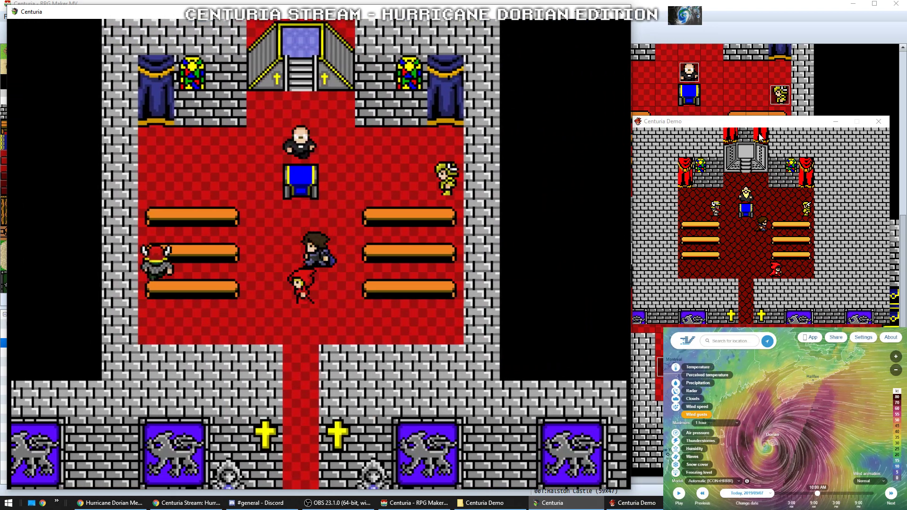
pyautogui.press('Down')
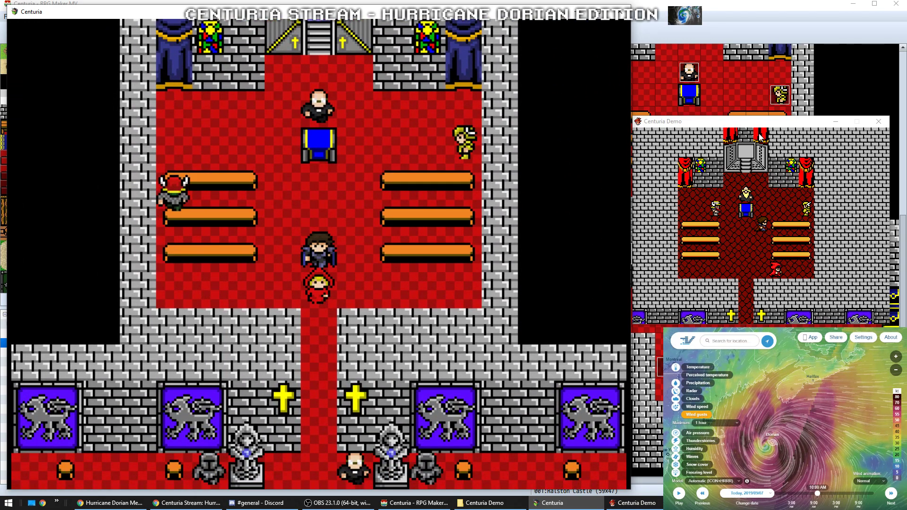
pyautogui.press('Return')
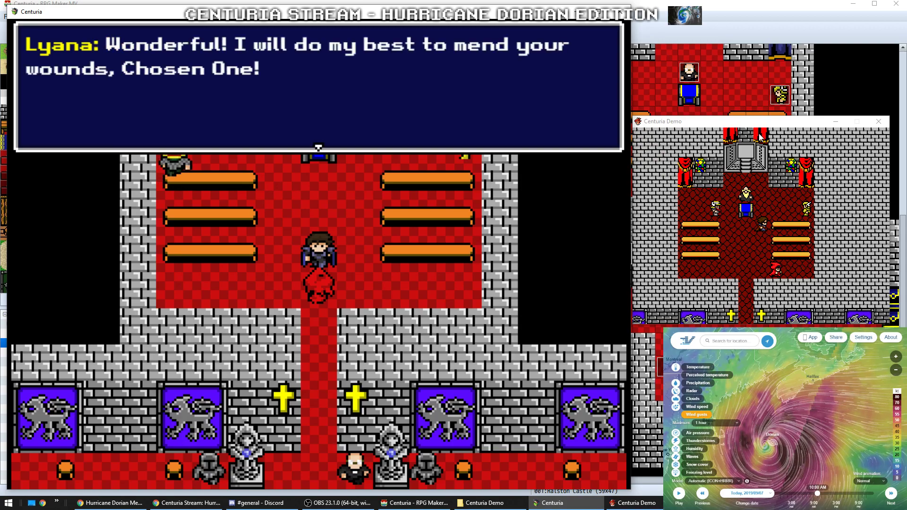
pyautogui.press('Return')
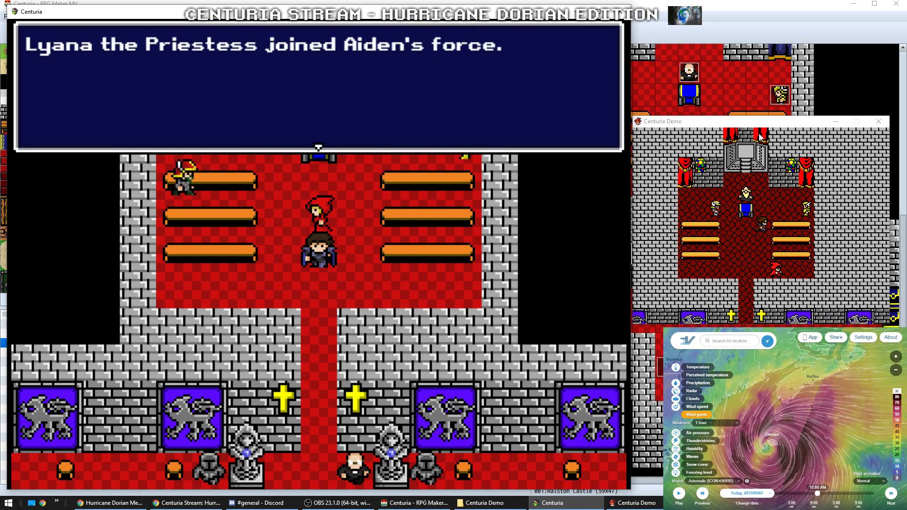
pyautogui.press('Return')
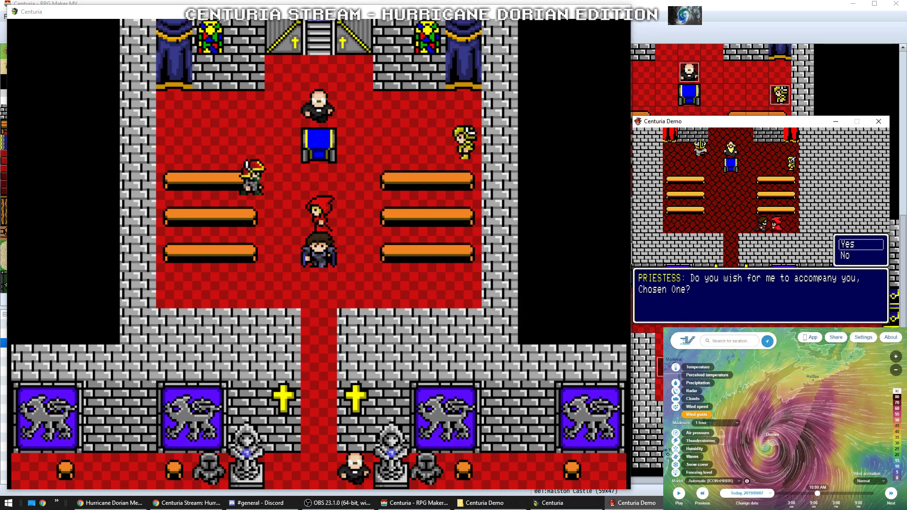
# In the Centuria Demo, accept the Priestess as companion, keep the name LYANA and advance her joining messages
pyautogui.press('Return')
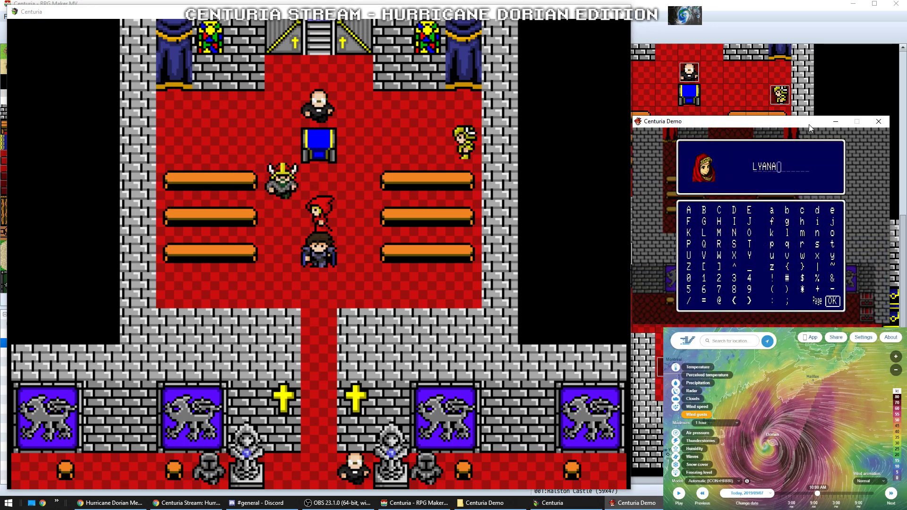
pyautogui.press('Return')
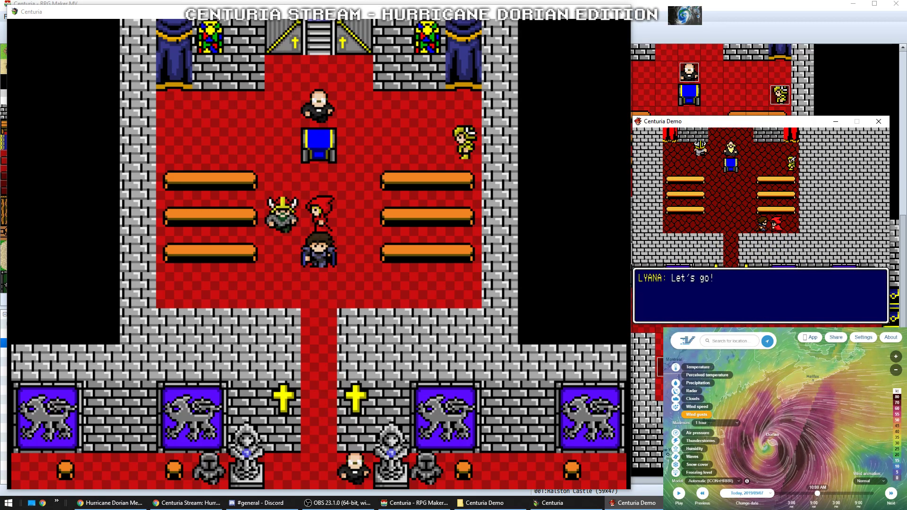
pyautogui.press('Return')
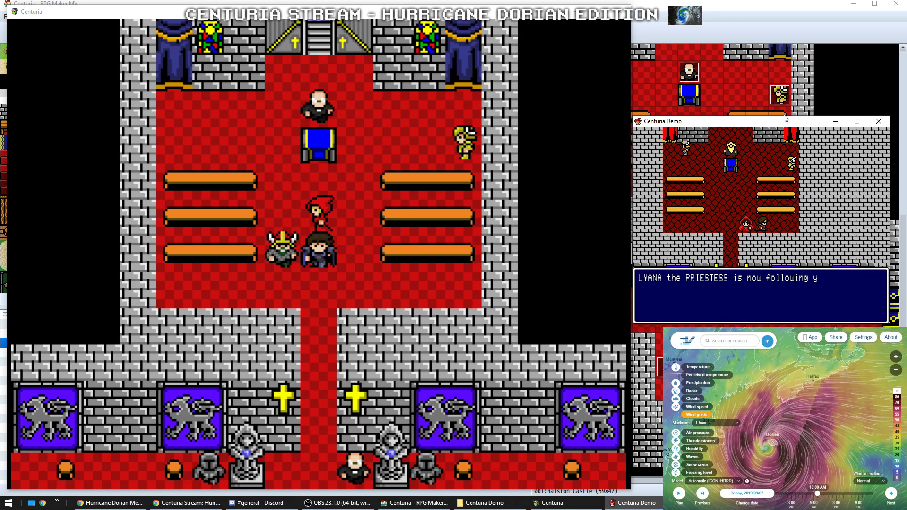
pyautogui.press('Return')
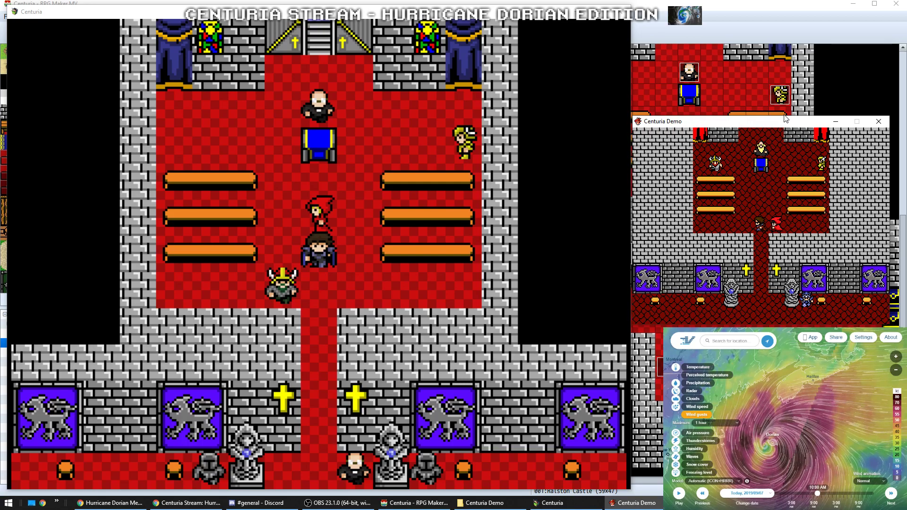
# Lead both parties out of the chapel, bringing the Centuria party down into the hallway above the S tile
pyautogui.press('Down')
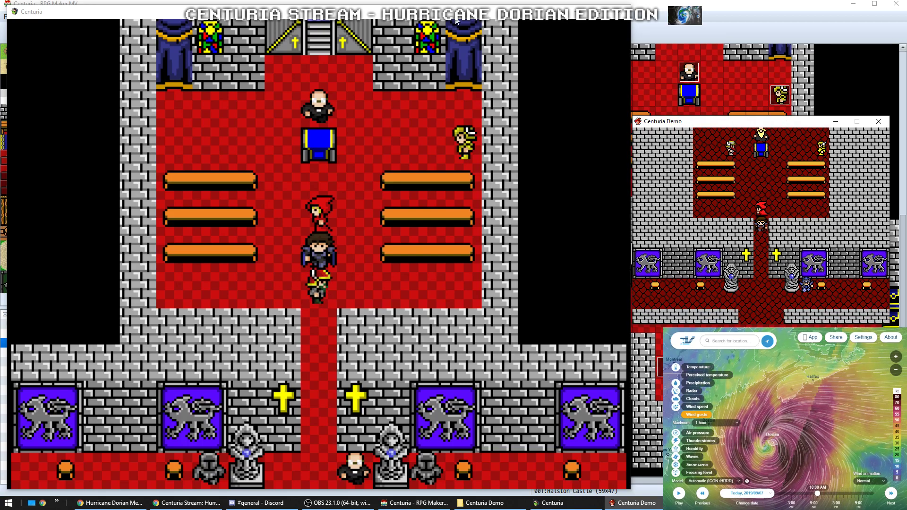
pyautogui.click(457, 21)
pyautogui.press('Down')
pyautogui.press('Down')
pyautogui.press('Down')
pyautogui.press('Down')
pyautogui.press('Down')
pyautogui.press('Down')
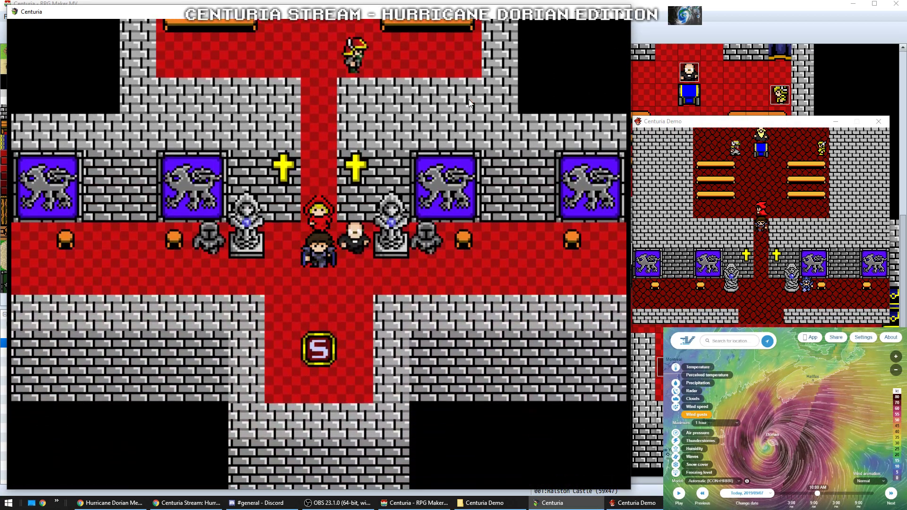
pyautogui.press('Down')
# In the Centuria Demo's options, set Auto-Dash to Dash and return to the map
pyautogui.click(760, 300)
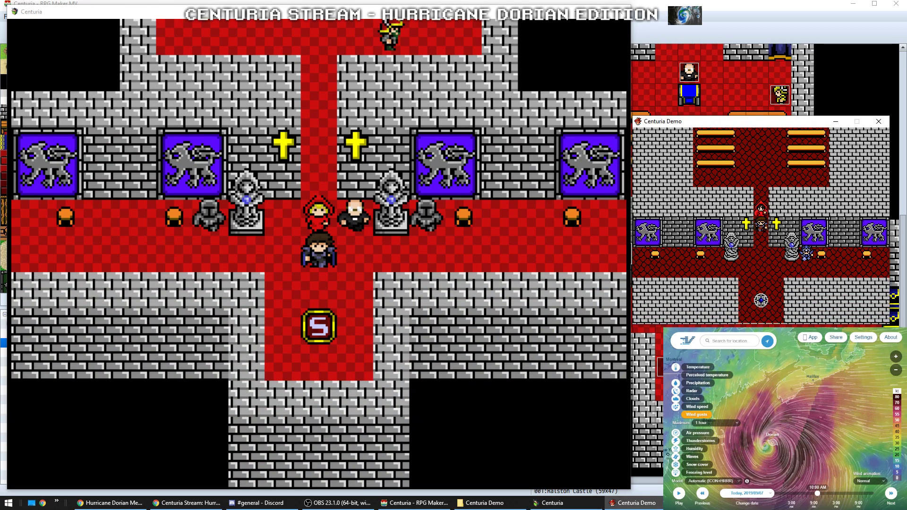
pyautogui.press('Escape')
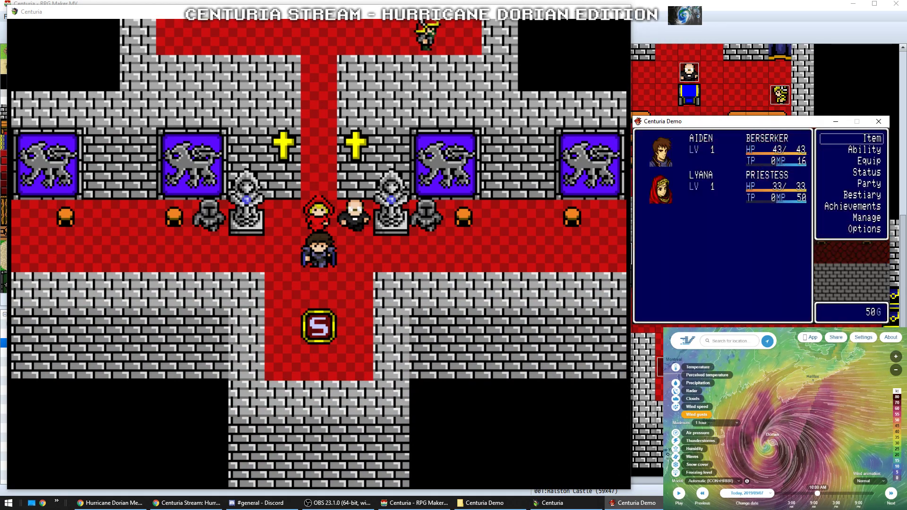
pyautogui.press('Up')
pyautogui.press('Return')
pyautogui.press('Down')
pyautogui.press('Down')
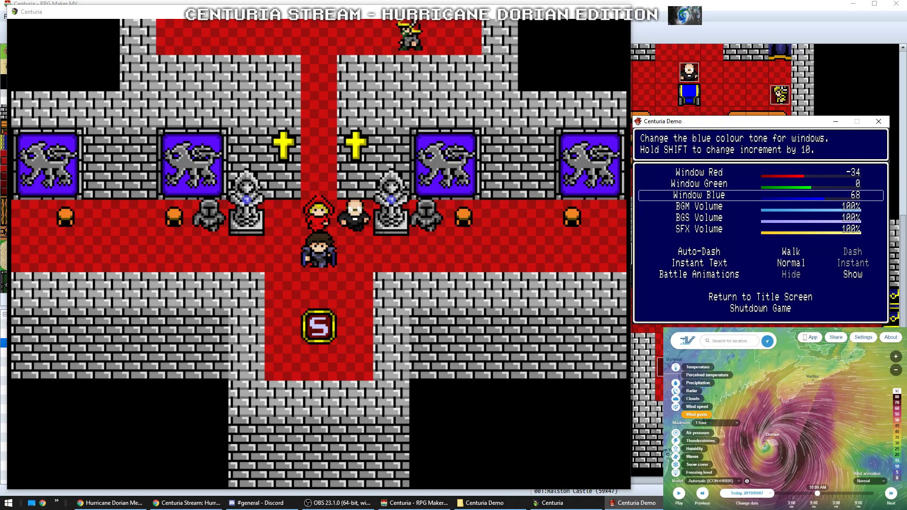
pyautogui.press('Down')
pyautogui.press('Down')
pyautogui.press('Down')
pyautogui.press('Down')
pyautogui.press('Down')
pyautogui.press('Right')
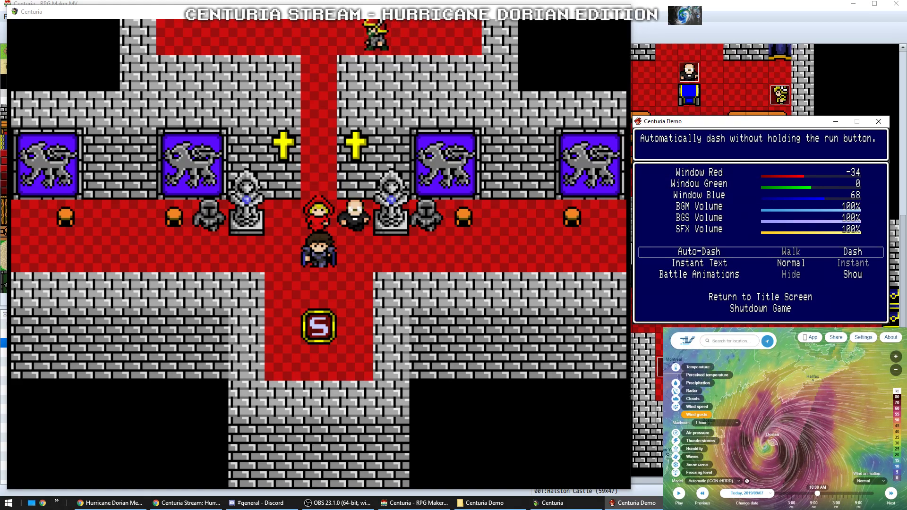
pyautogui.press('Escape')
pyautogui.press('Escape')
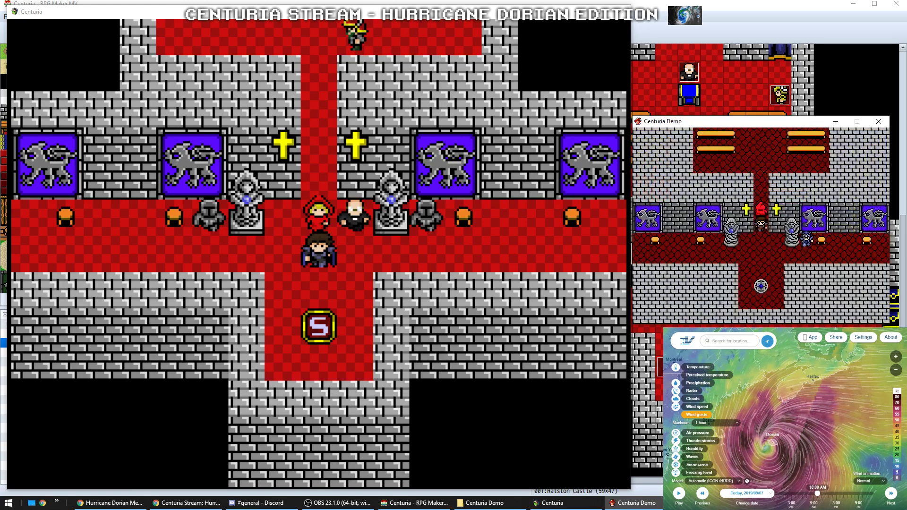
# Walk the Demo party east past the hallway statue, and take the Centuria party to the two treasure chests at the hallway's east end
pyautogui.press('Down')
pyautogui.press('Right')
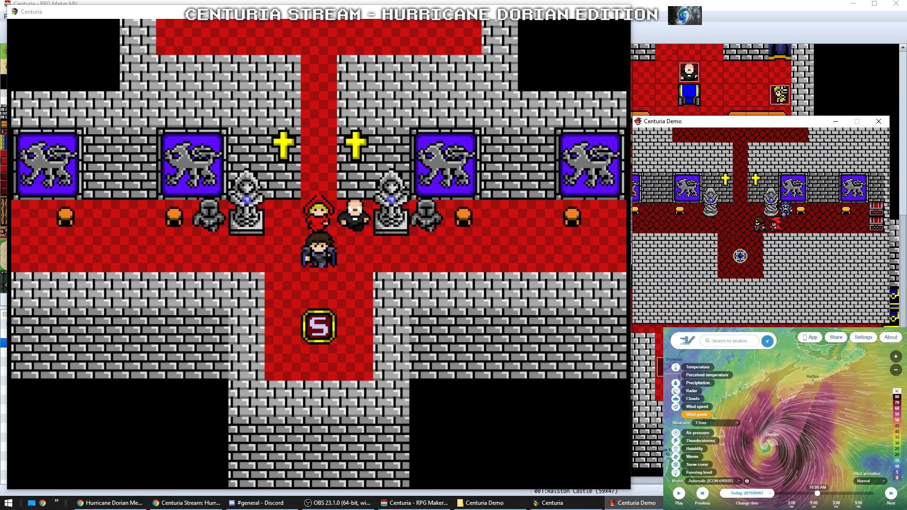
pyautogui.press('Right')
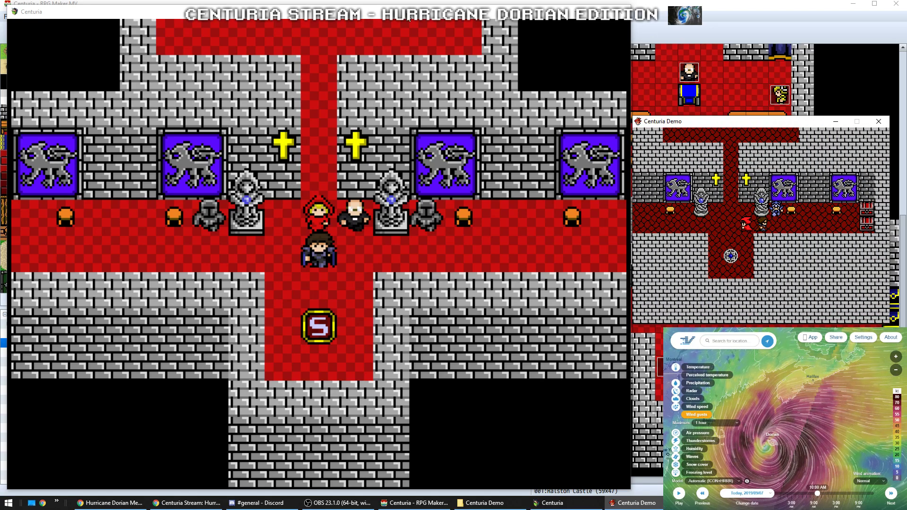
pyautogui.press('Right')
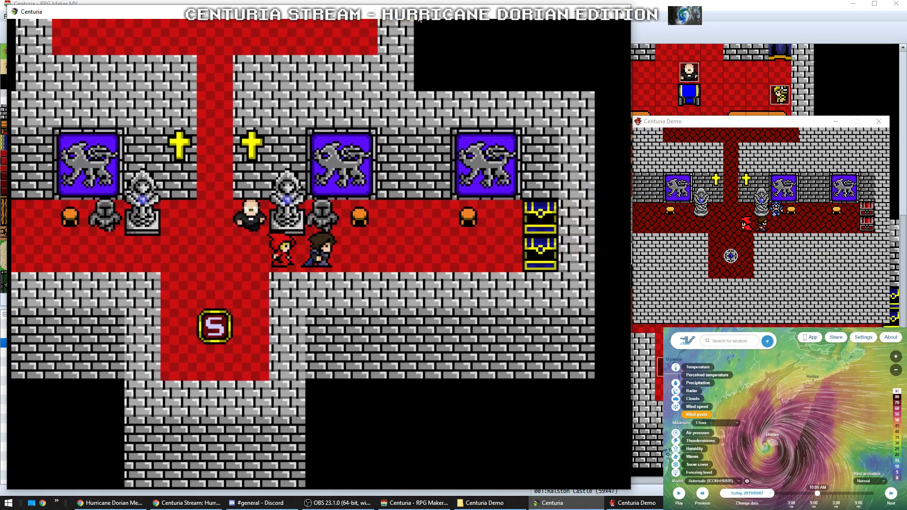
pyautogui.press('Right')
pyautogui.press('Up')
pyautogui.press('Down')
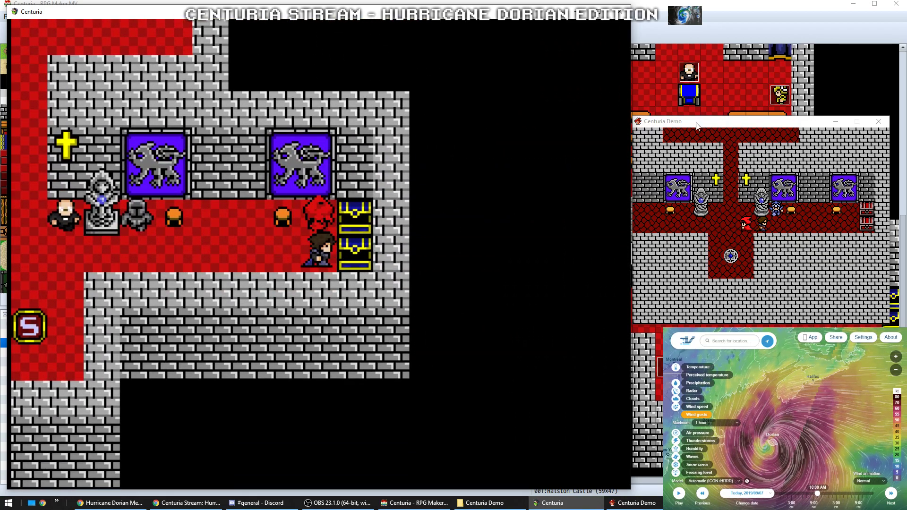
# In the Centuria Demo, walk to the chests at the hallway's east end, open the lower one and dismiss its messages
pyautogui.click(745, 123)
pyautogui.press('Right')
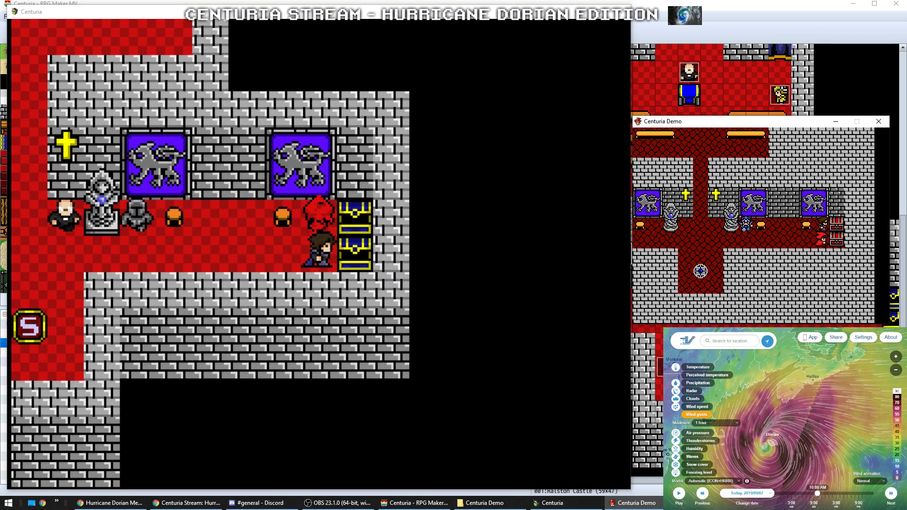
pyautogui.press('Up')
pyautogui.press('Down')
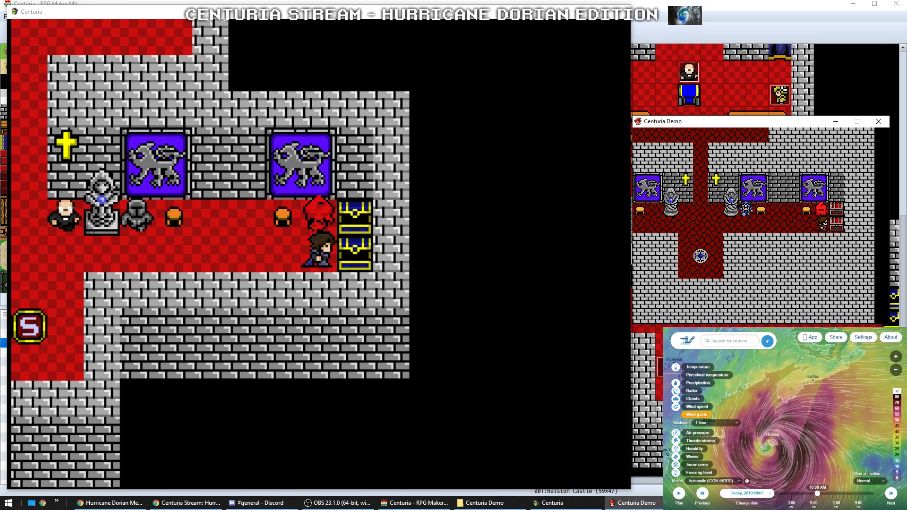
pyautogui.press('Return')
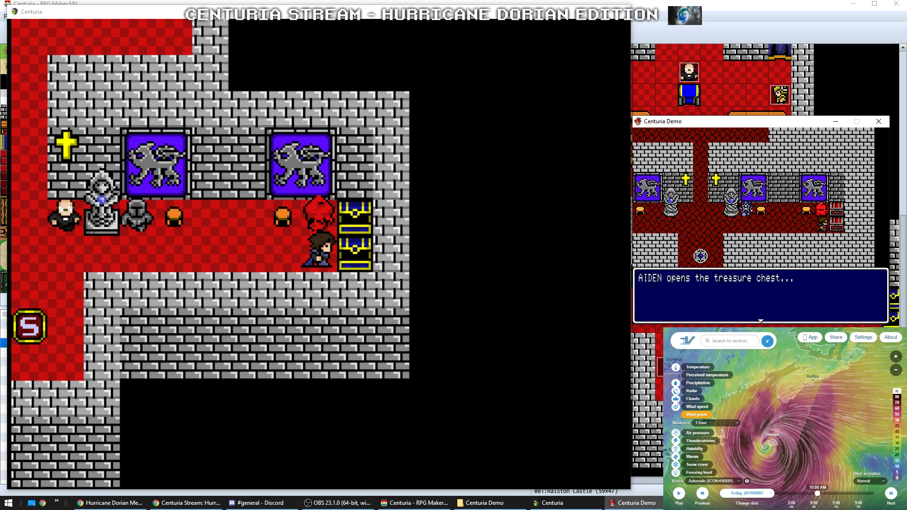
pyautogui.press('Return')
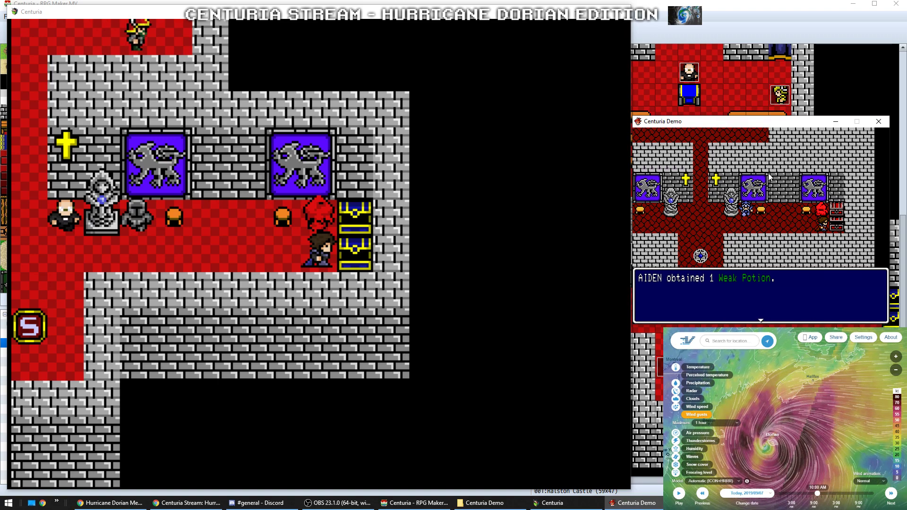
pyautogui.press('Return')
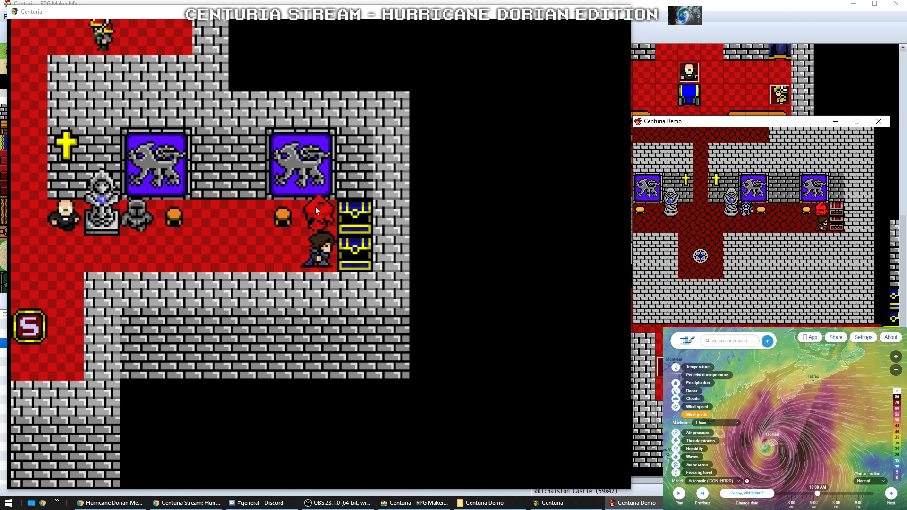
# Walk the Centuria party back to the hallway centre above the S tile, and the Demo party onto its round floor symbol
pyautogui.click(265, 212)
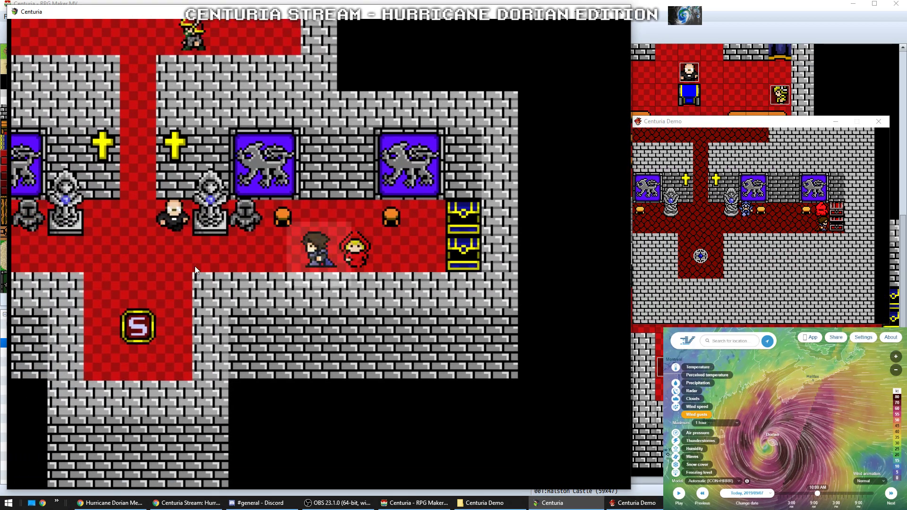
pyautogui.click(182, 255)
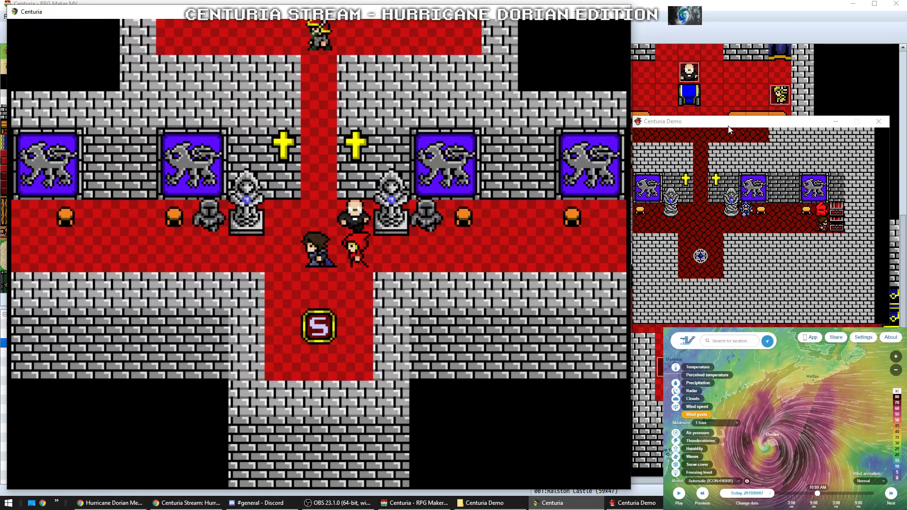
pyautogui.click(729, 123)
pyautogui.press('Left')
pyautogui.press('Down')
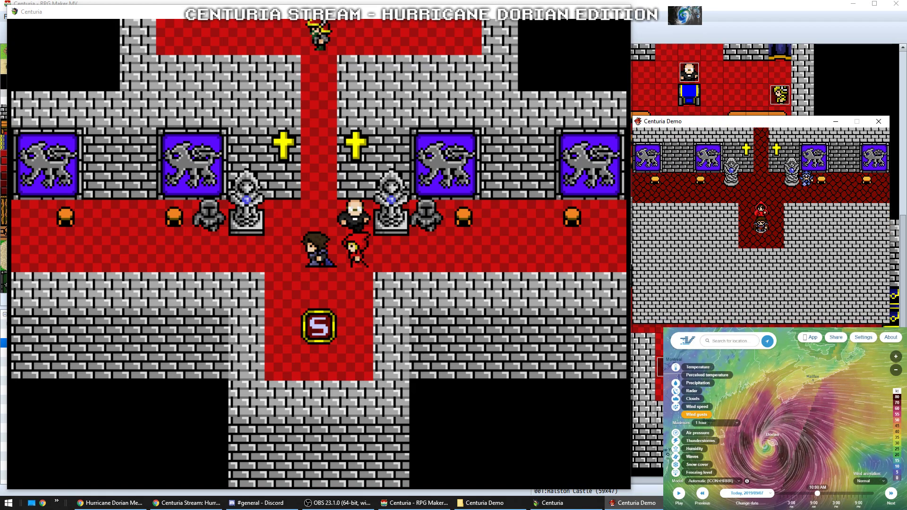
# Open the Centuria Demo's file screen from its floor symbol, try the S tile in Centuria, and return the Demo to its map
pyautogui.press('Return')
pyautogui.click(500, 11)
pyautogui.press('Down')
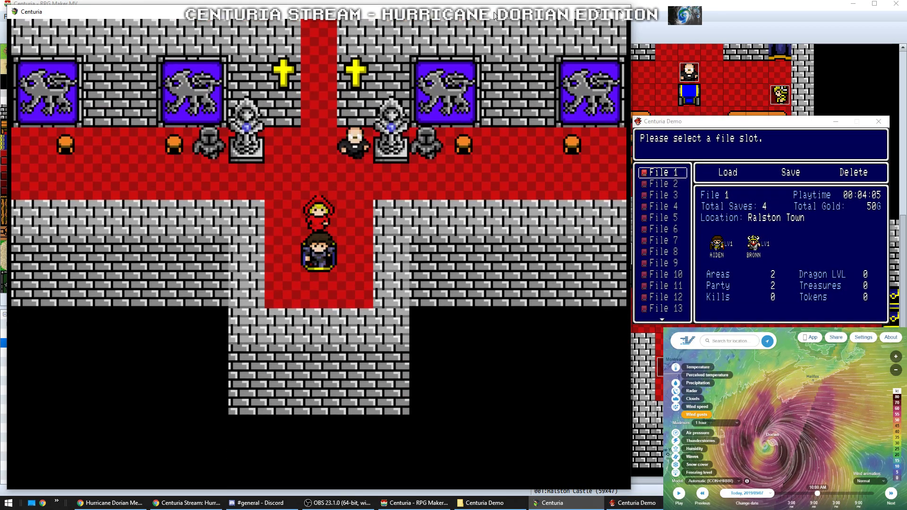
pyautogui.press('Return')
pyautogui.press('Escape')
pyautogui.click(741, 126)
pyautogui.press('Escape')
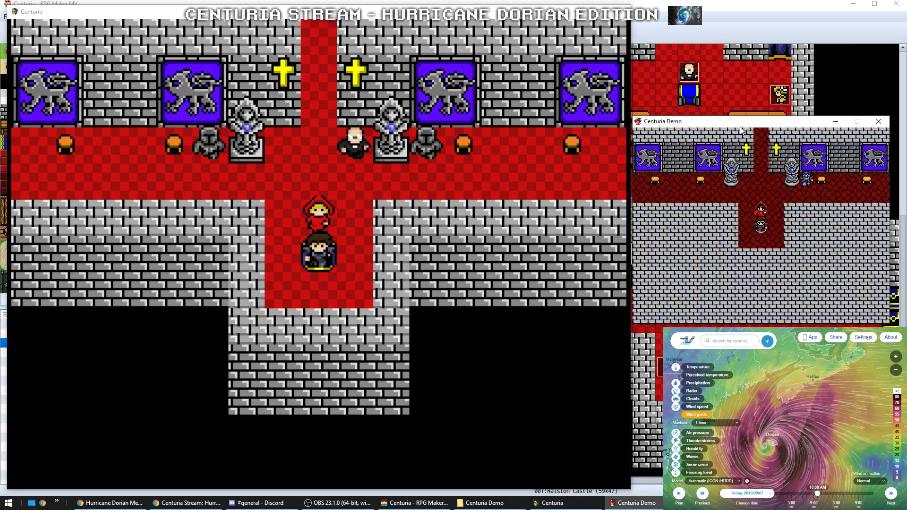
# Walk the Demo party from the floor symbol up to the hallway beside the guard at the east statue
pyautogui.press('Up')
pyautogui.press('Right')
pyautogui.press('Up')
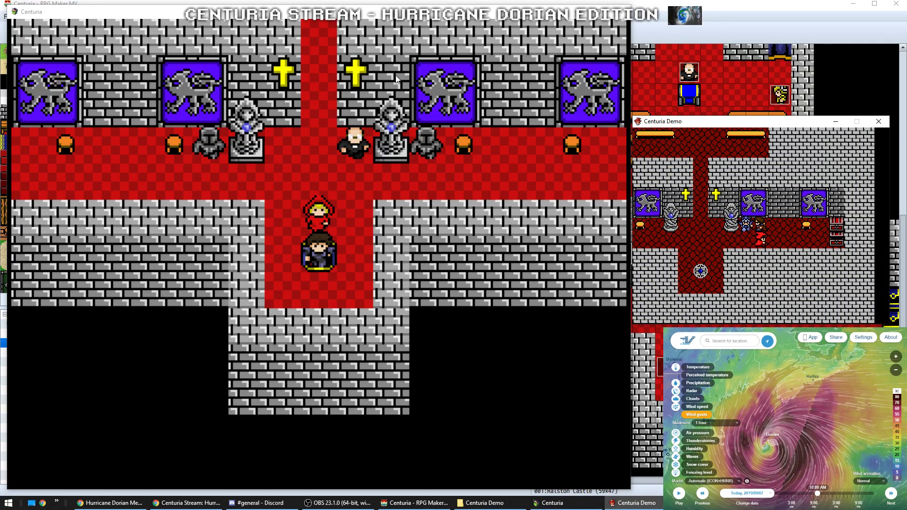
# Walk the Centuria party off the S tile to just below the black-robed man beside the east statue
pyautogui.click(376, 22)
pyautogui.press('Up')
pyautogui.press('Up')
pyautogui.press('Up')
pyautogui.press('Up')
pyautogui.press('Up')
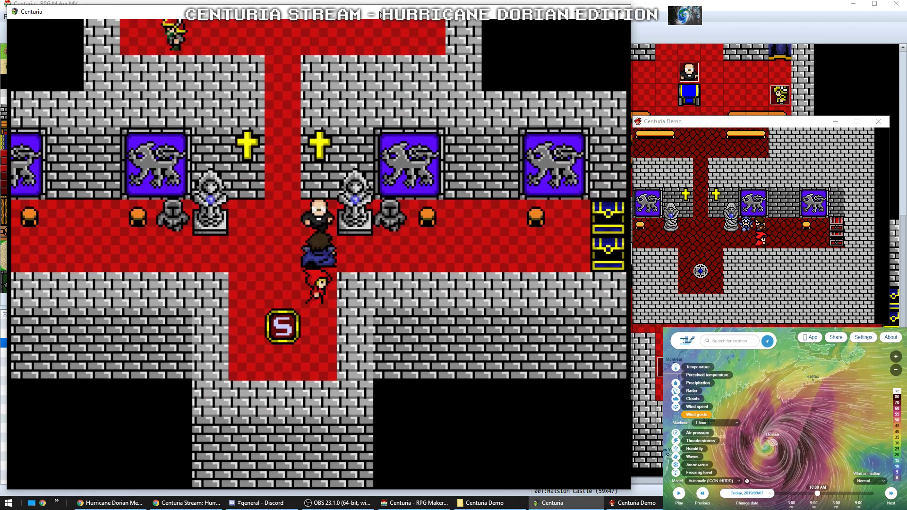
# Walk the Centuria party north into the chapel and back down to the hallway centre above the S tile
pyautogui.press('Up')
pyautogui.press('Up')
pyautogui.press('Up')
pyautogui.press('Up')
pyautogui.press('Up')
pyautogui.press('Up')
pyautogui.press('Down')
pyautogui.press('Down')
pyautogui.press('Down')
pyautogui.press('Down')
pyautogui.press('Down')
pyautogui.press('Down')
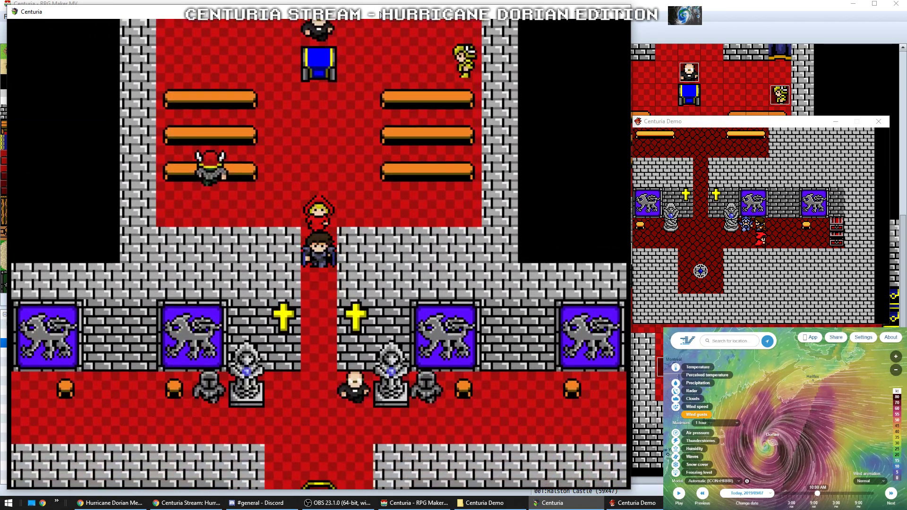
pyautogui.press('Left')
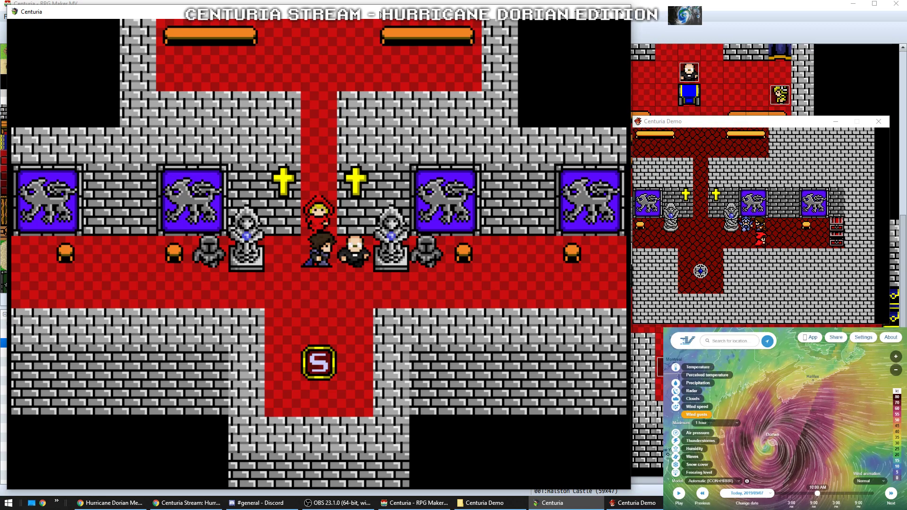
pyautogui.press('Down')
pyautogui.press('Right')
pyautogui.press('Left')
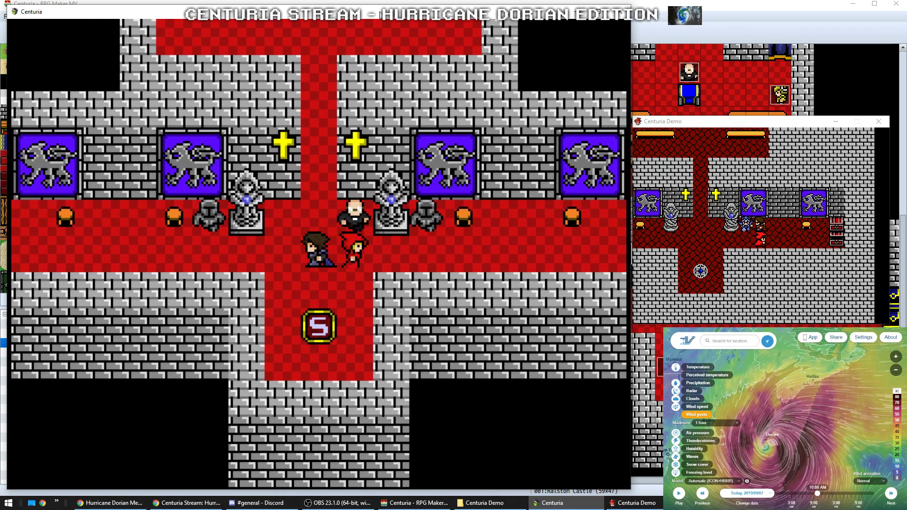
# Step the Centuria party onto the S tile, save the game in File 1 and close the playtest window
pyautogui.press('Down')
pyautogui.press('Down')
pyautogui.press('Up')
pyautogui.press('Up')
pyautogui.press('Return')
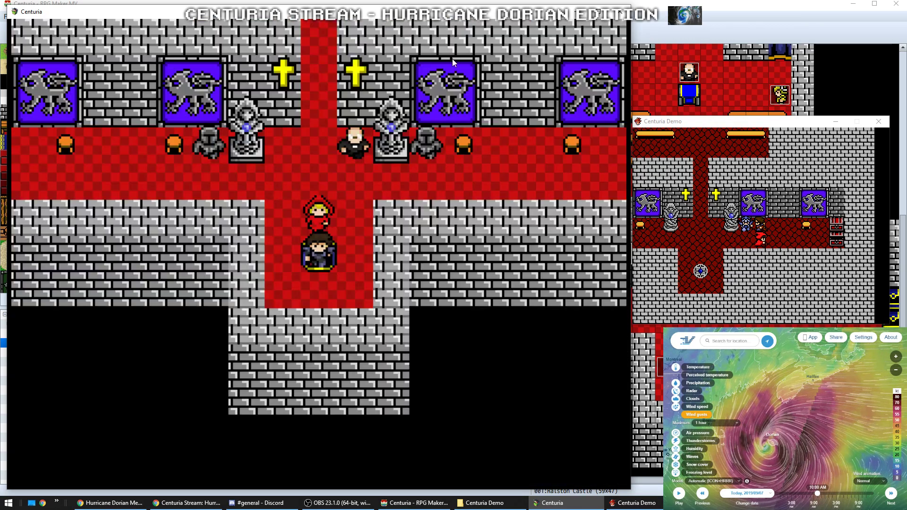
pyautogui.click(630, 13)
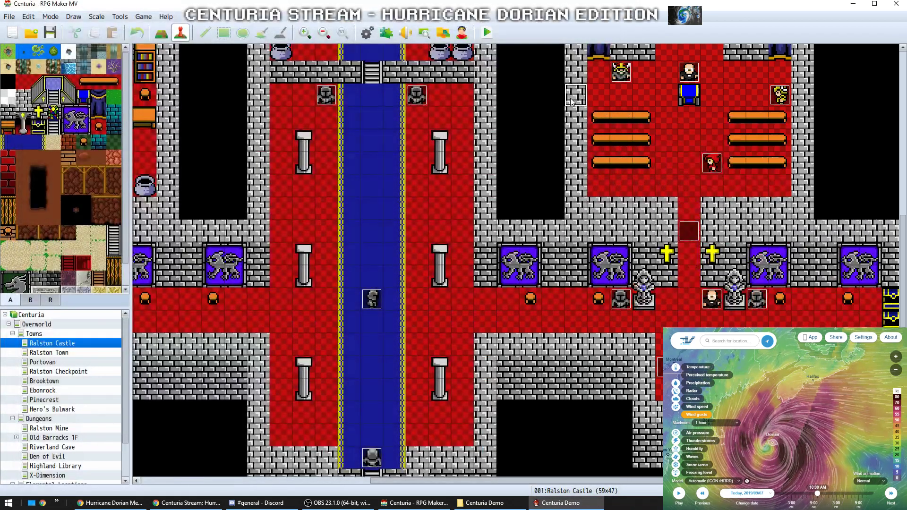
# Review the Change Party Member command in event EV022 beside the east statue, close the Event Editor and delete the event
pyautogui.doubleClick(710, 298)
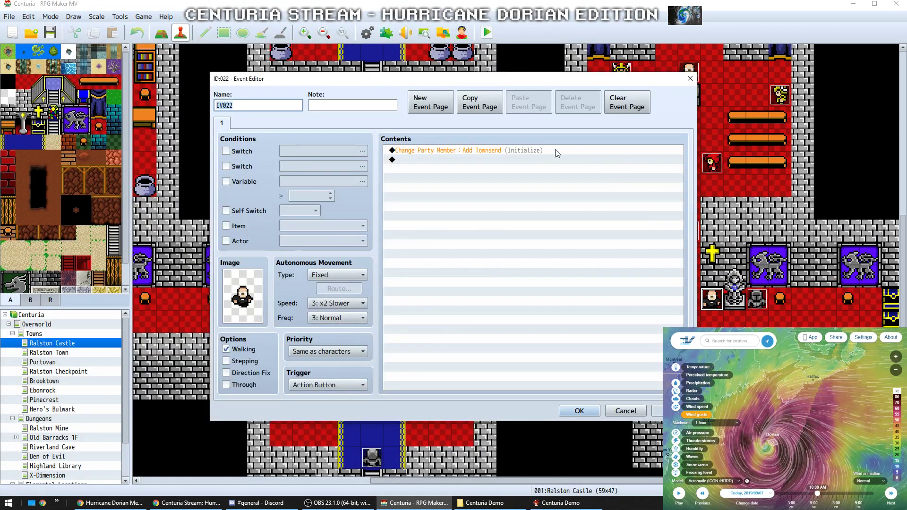
pyautogui.click(500, 151)
pyautogui.click(690, 78)
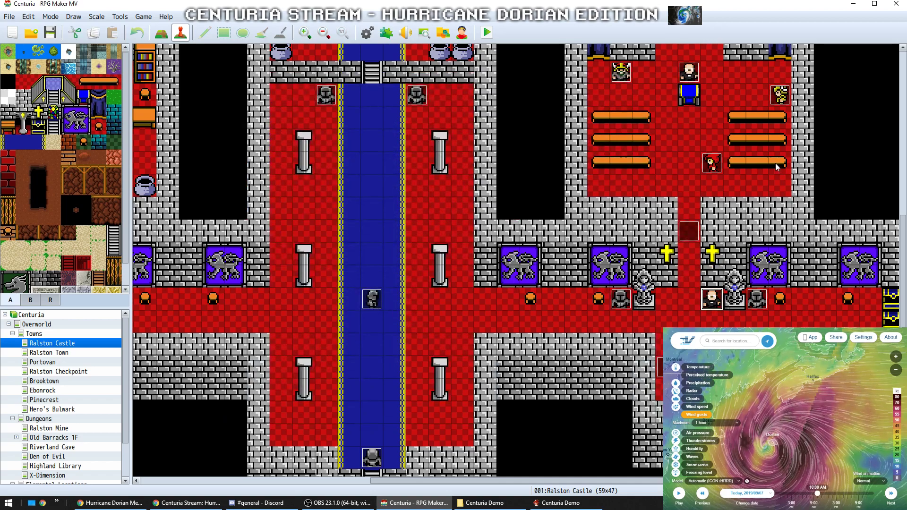
# Start a new playtest with the project changes saved, and resume the story from File 1
pyautogui.click(487, 33)
pyautogui.press('Return')
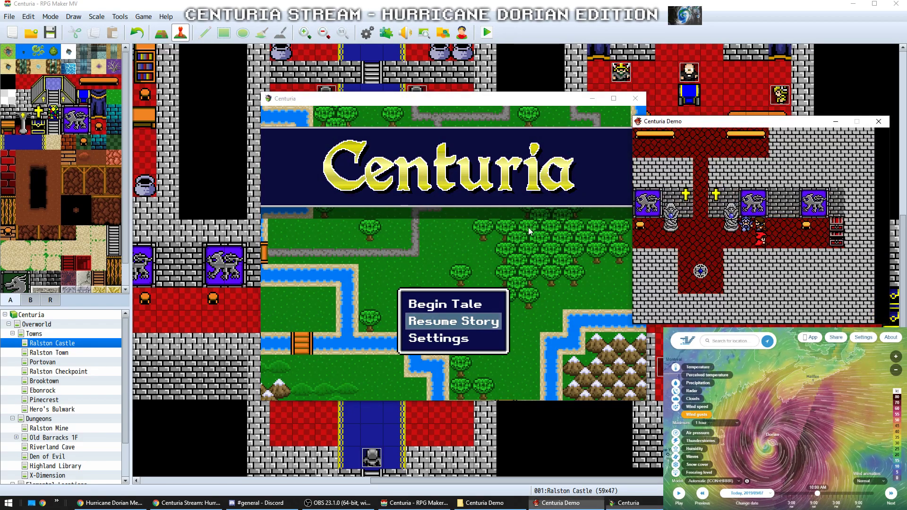
pyautogui.moveTo(492, 101); pyautogui.dragTo(419, 75)
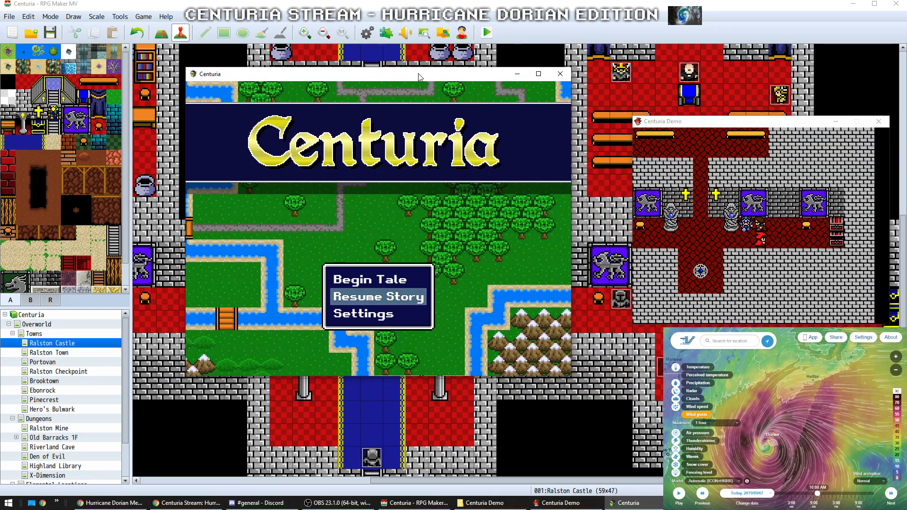
pyautogui.press('Return')
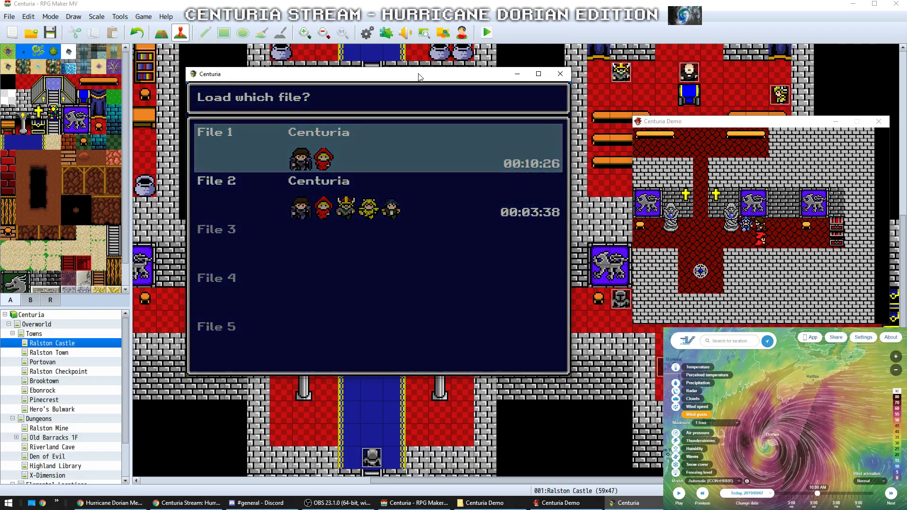
pyautogui.press('Return')
# Move the Centuria game window over the map editor and enlarge it to fill the space beside the Demo window
pyautogui.moveTo(418, 75); pyautogui.dragTo(238, 12)
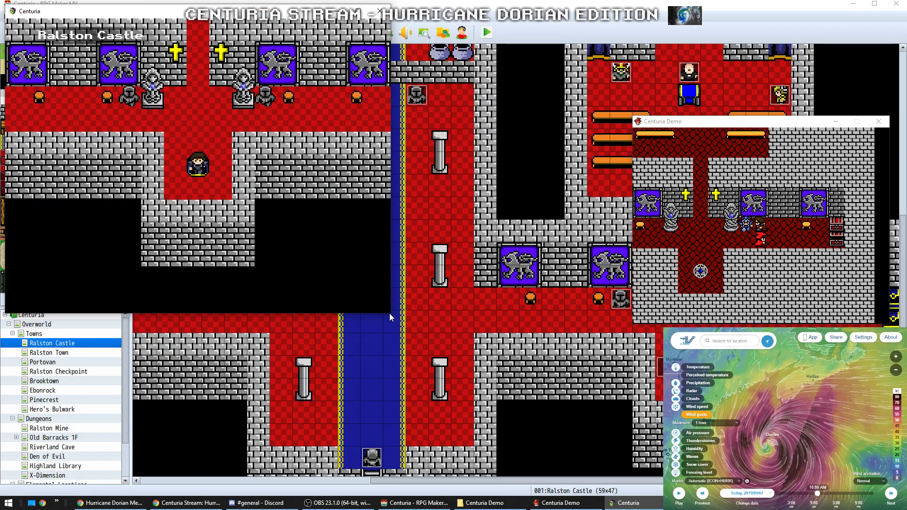
pyautogui.moveTo(390, 312); pyautogui.dragTo(631, 477)
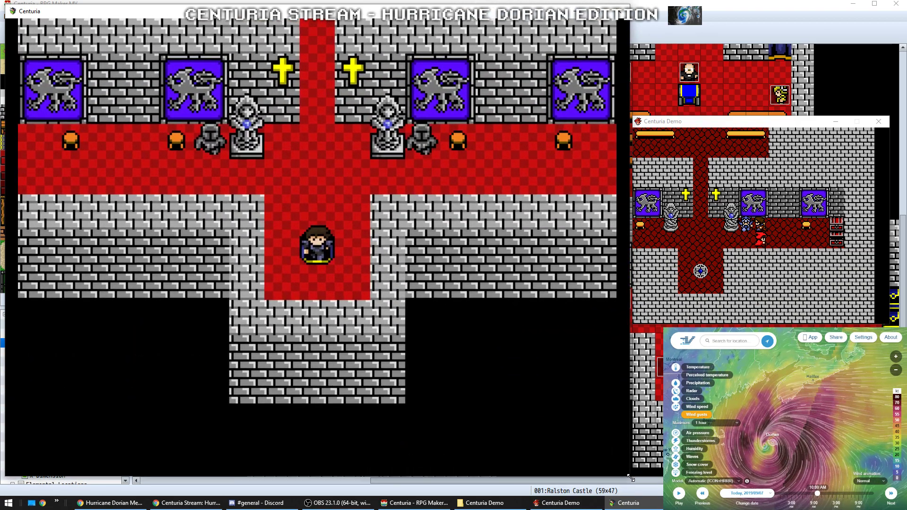
pyautogui.moveTo(629, 126); pyautogui.dragTo(612, 127)
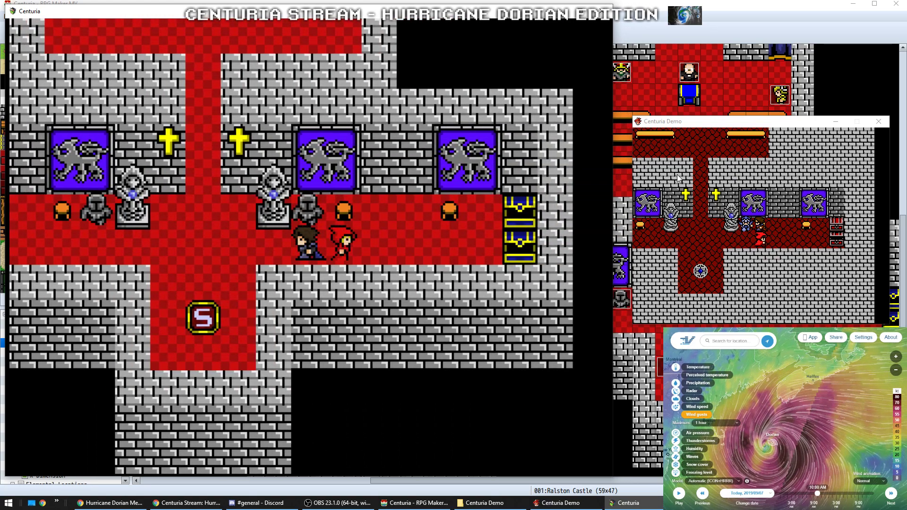
# Talk to the soldier beside the east statue in Centuria, and to the matching guard in the Demo
pyautogui.press('Up')
pyautogui.press('Return')
pyautogui.click(770, 122)
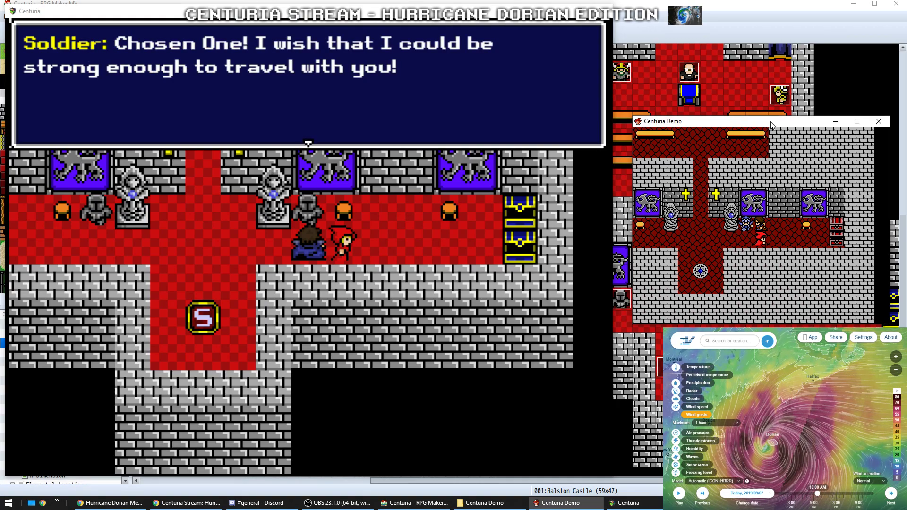
pyautogui.press('Return')
pyautogui.press('Return')
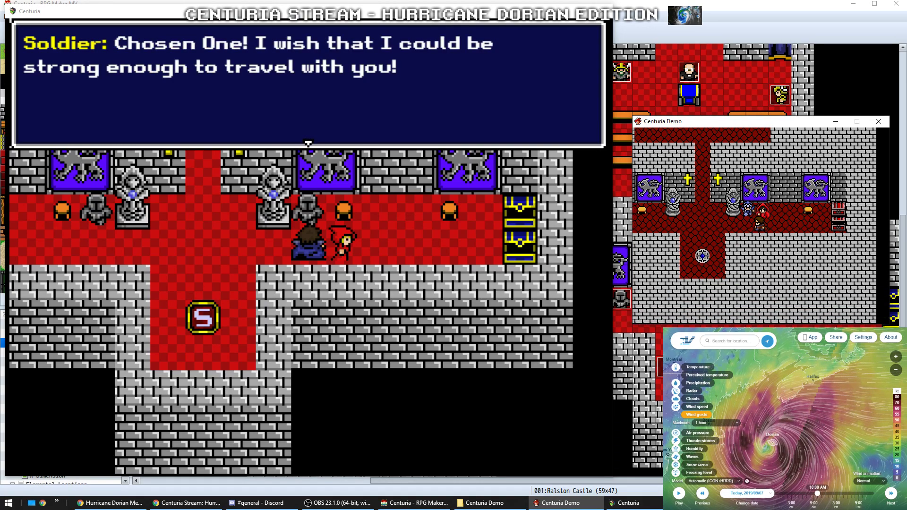
# Walk the Demo party west along the hallway to just below the west statue
pyautogui.press('Down')
pyautogui.press('Left')
pyautogui.press('Left')
pyautogui.press('Left')
pyautogui.press('Left')
pyautogui.press('Left')
pyautogui.press('Left')
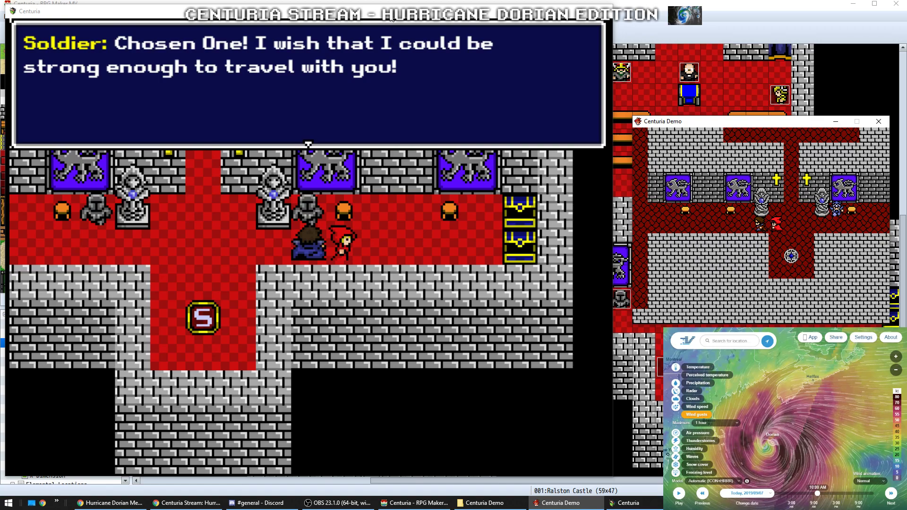
# Dismiss the soldier's message in Centuria, walk west and talk to the soldier beside the west statue
pyautogui.click(391, 18)
pyautogui.press('Return')
pyautogui.press('Left')
pyautogui.press('Left')
pyautogui.press('Left')
pyautogui.press('Left')
pyautogui.press('Left')
pyautogui.press('Left')
pyautogui.press('Left')
pyautogui.press('Left')
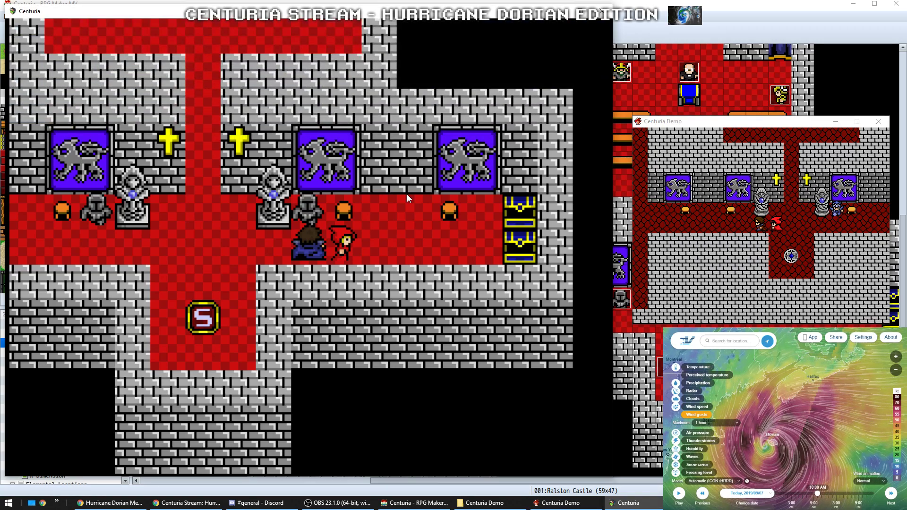
pyautogui.press('Return')
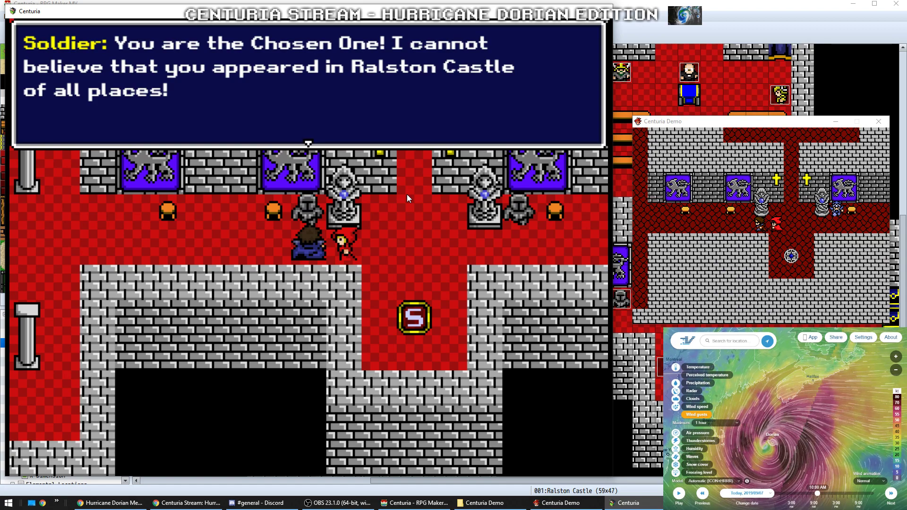
# Dismiss the message, walk the Centuria party west across the blue carpet and talk to the soldier beside it
pyautogui.press('Return')
pyautogui.press('Left')
pyautogui.press('Left')
pyautogui.press('Left')
pyautogui.press('Left')
pyautogui.press('Left')
pyautogui.press('Left')
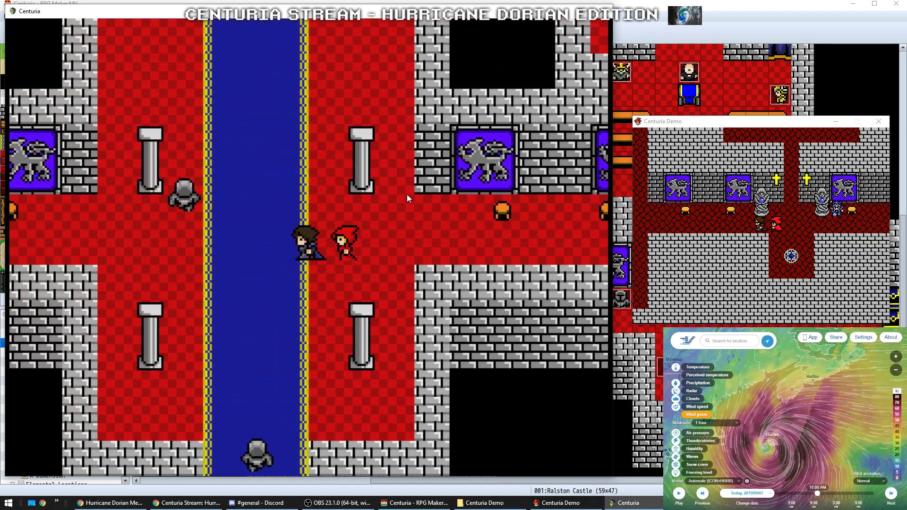
pyautogui.press('Left')
pyautogui.press('Left')
pyautogui.press('Left')
pyautogui.press('Left')
pyautogui.press('Up')
pyautogui.press('Return')
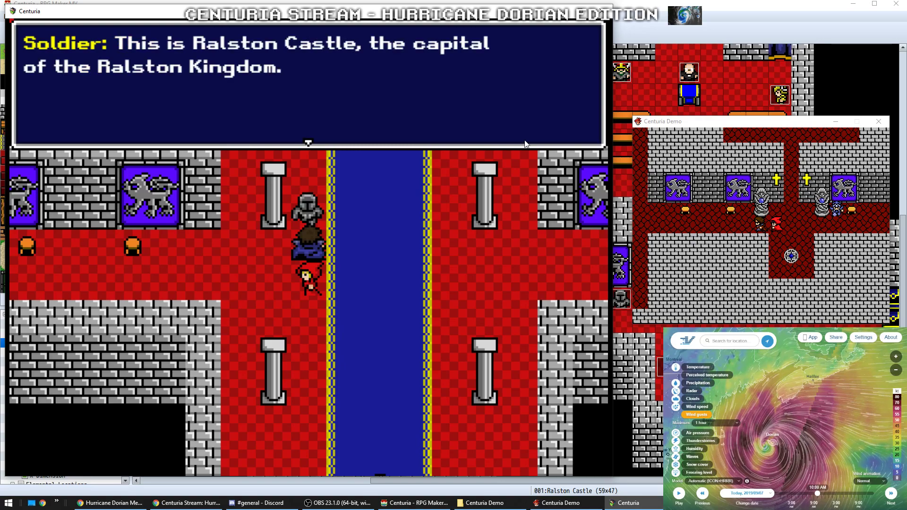
# Walk the Demo party west onto the orange carpet, talk to the guard there and dismiss his message
pyautogui.click(674, 123)
pyautogui.press('Left')
pyautogui.press('Left')
pyautogui.press('Left')
pyautogui.press('Left')
pyautogui.press('Left')
pyautogui.press('Left')
pyautogui.press('Left')
pyautogui.press('Left')
pyautogui.press('Left')
pyautogui.press('Left')
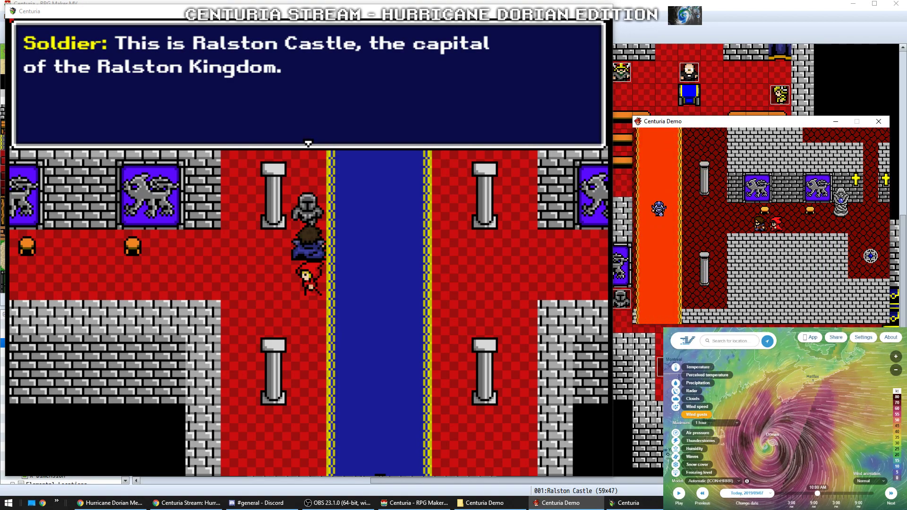
pyautogui.press('Up')
pyautogui.press('Up')
pyautogui.press('Return')
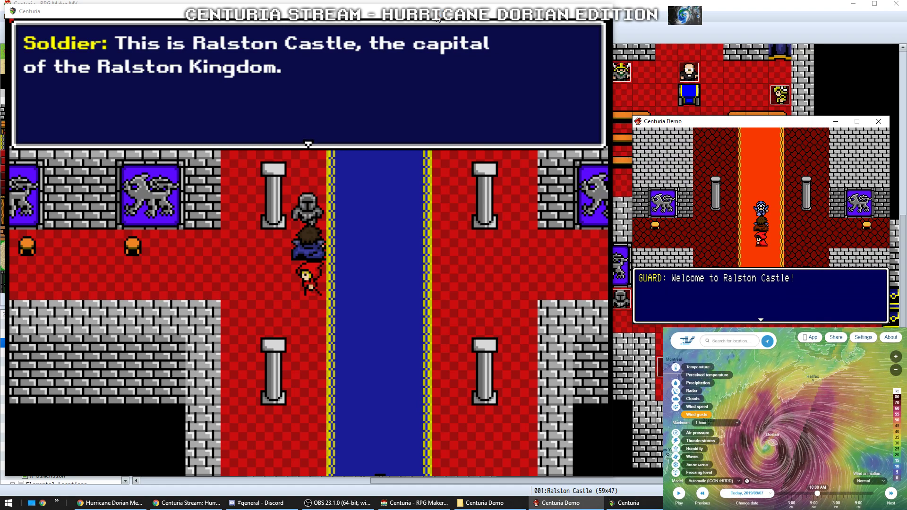
pyautogui.press('Return')
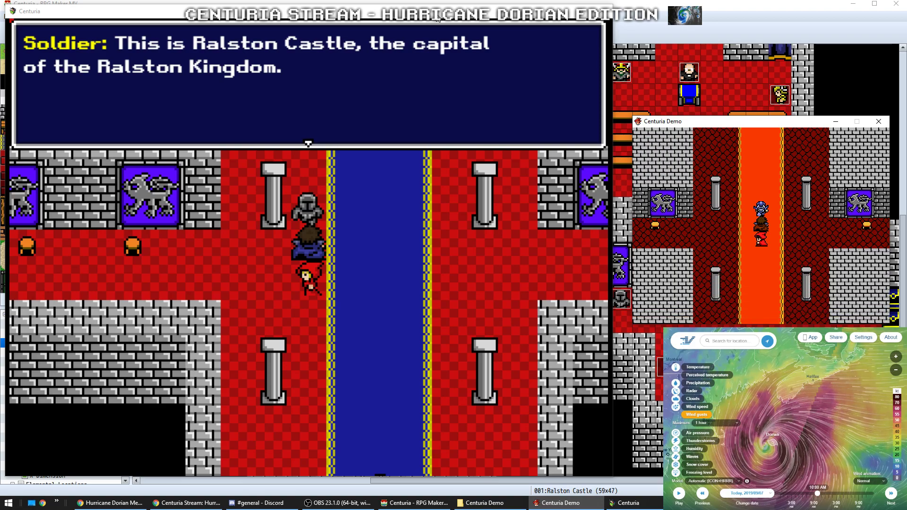
# Dismiss the soldier's message in Centuria and walk the party west along the hallway to the statues outside the inn
pyautogui.click(437, 19)
pyautogui.press('Return')
pyautogui.press('Left')
pyautogui.press('Left')
pyautogui.press('Left')
pyautogui.press('Left')
pyautogui.press('Left')
pyautogui.press('Left')
pyautogui.press('Left')
pyautogui.press('Left')
pyautogui.press('Left')
pyautogui.press('Left')
pyautogui.press('Left')
pyautogui.press('Left')
pyautogui.press('Left')
pyautogui.press('Left')
pyautogui.press('Left')
pyautogui.press('Left')
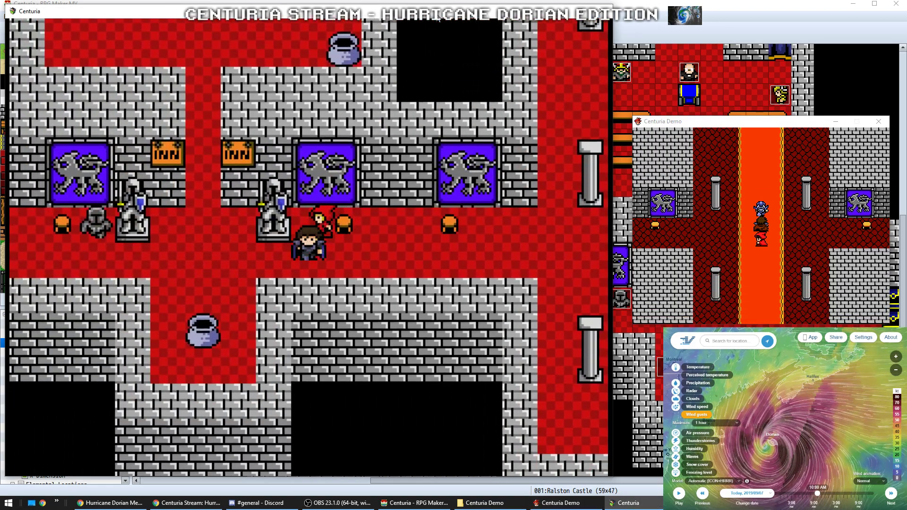
# Walk the Centuria party up into the inn's entrance passage between the two INN signs
pyautogui.press('Right')
pyautogui.press('Right')
pyautogui.press('Right')
pyautogui.press('Up')
pyautogui.press('Up')
pyautogui.press('Up')
pyautogui.press('Up')
pyautogui.press('Up')
pyautogui.press('Up')
pyautogui.press('Up')
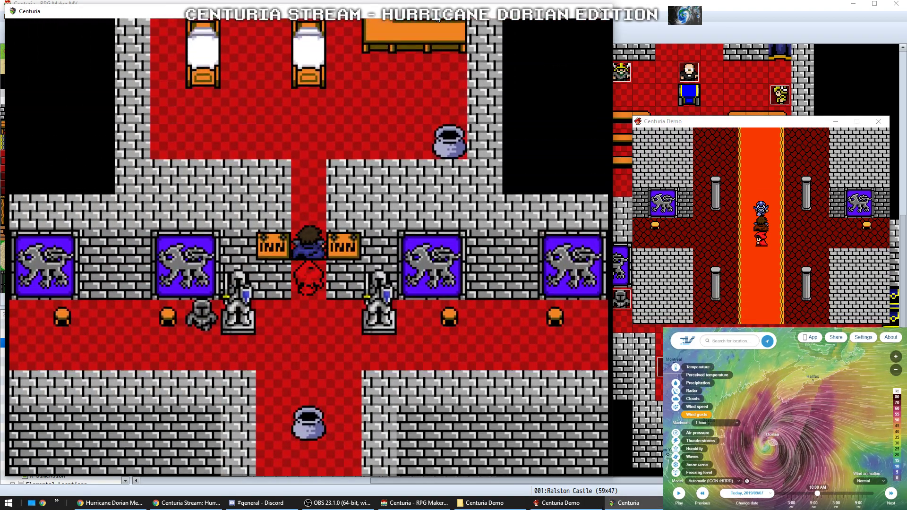
# Walk to the inn's counter, talk to the Innkeeper and end the conversation
pyautogui.press('Right')
pyautogui.press('Up')
pyautogui.press('Up')
pyautogui.press('Up')
pyautogui.press('Right')
pyautogui.press('Return')
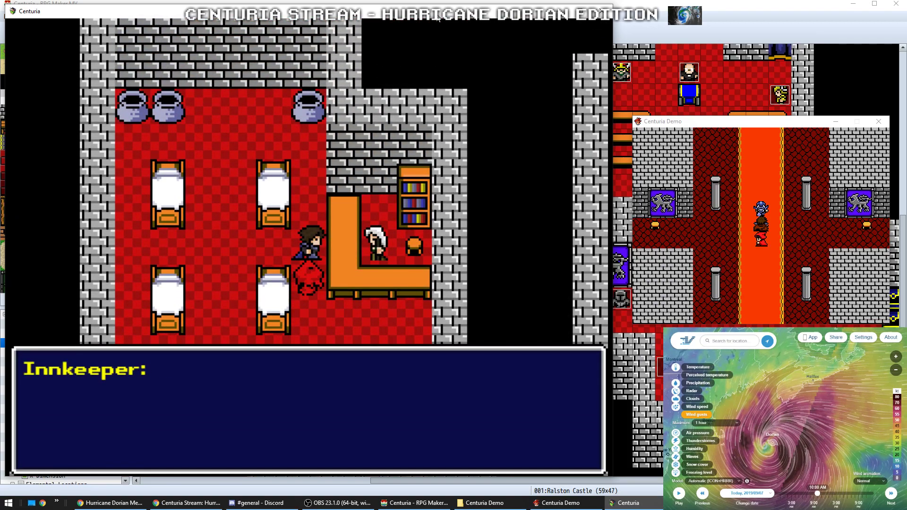
pyautogui.press('Down')
pyautogui.press('Return')
# Walk the Centuria party away from the Innkeeper and south out of the inn into the hallway
pyautogui.press('Down')
pyautogui.press('Down')
pyautogui.press('Down')
pyautogui.press('Down')
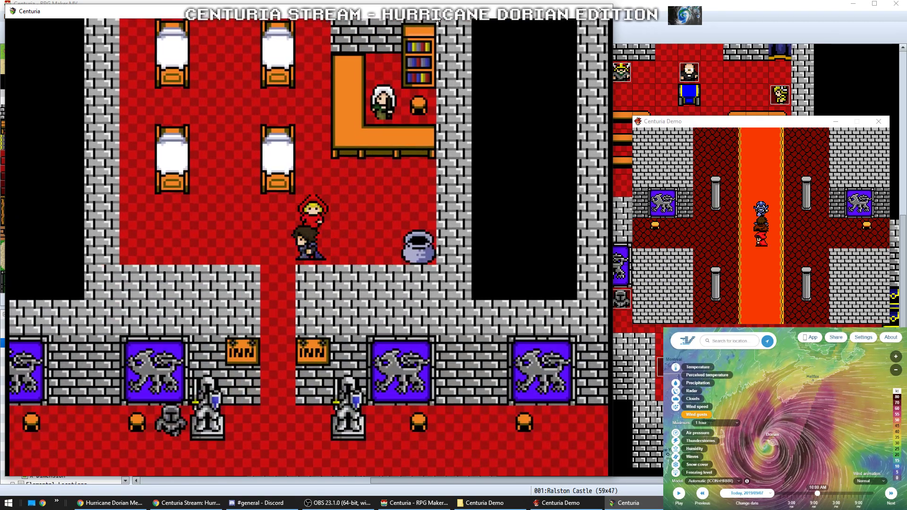
pyautogui.press('Left')
pyautogui.press('Down')
pyautogui.press('Down')
pyautogui.press('Down')
pyautogui.press('Down')
pyautogui.press('Down')
pyautogui.press('Down')
# Walk the Centuria party east along the hallway toward the pillars and the blue carpet
pyautogui.press('Right')
pyautogui.press('Right')
pyautogui.press('Right')
pyautogui.press('Right')
pyautogui.press('Right')
pyautogui.press('Right')
pyautogui.press('Right')
pyautogui.press('Right')
pyautogui.press('Right')
pyautogui.press('Right')
pyautogui.press('Right')
pyautogui.press('Right')
pyautogui.press('Right')
pyautogui.press('Right')
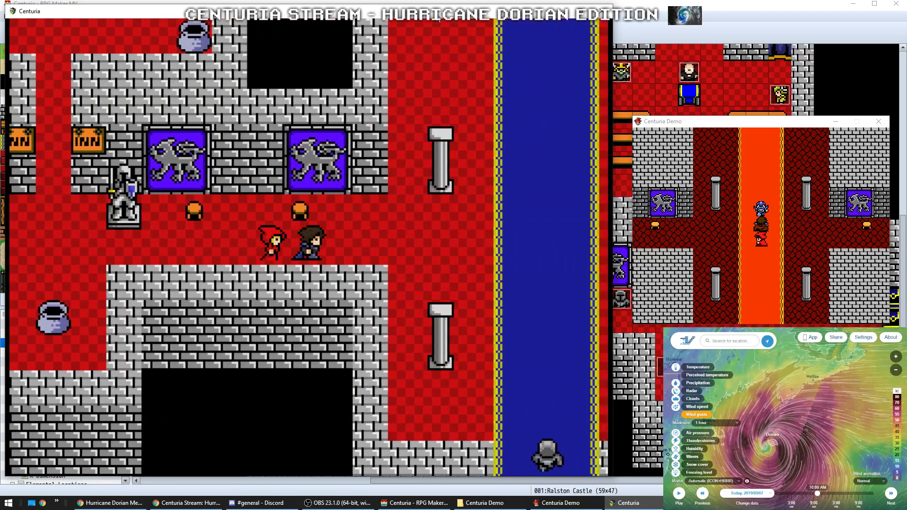
# Walk the Centuria party north along the blue carpet and up the stairs to the throne room
pyautogui.press('Up')
pyautogui.press('Up')
pyautogui.press('Up')
pyautogui.press('Up')
pyautogui.press('Up')
pyautogui.press('Up')
pyautogui.press('Up')
pyautogui.press('Up')
pyautogui.press('Up')
pyautogui.press('Up')
pyautogui.press('Up')
pyautogui.press('Up')
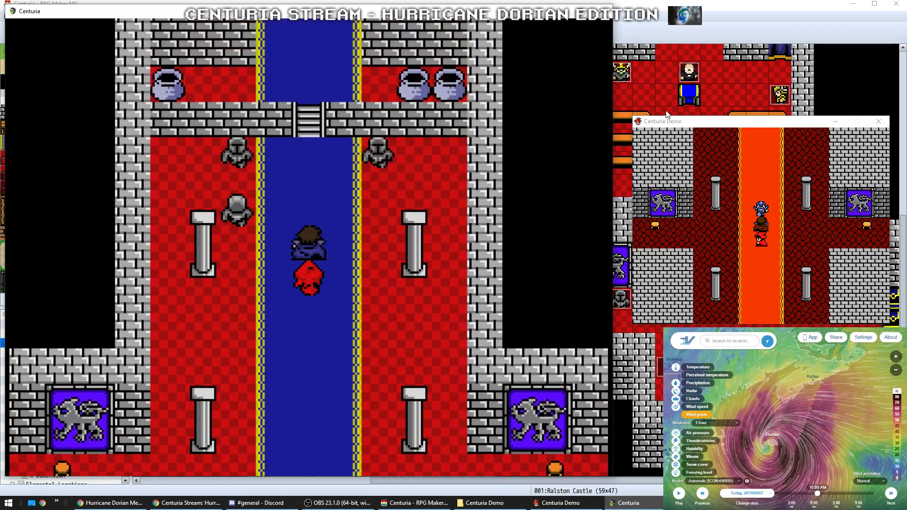
pyautogui.press('Up')
pyautogui.press('Up')
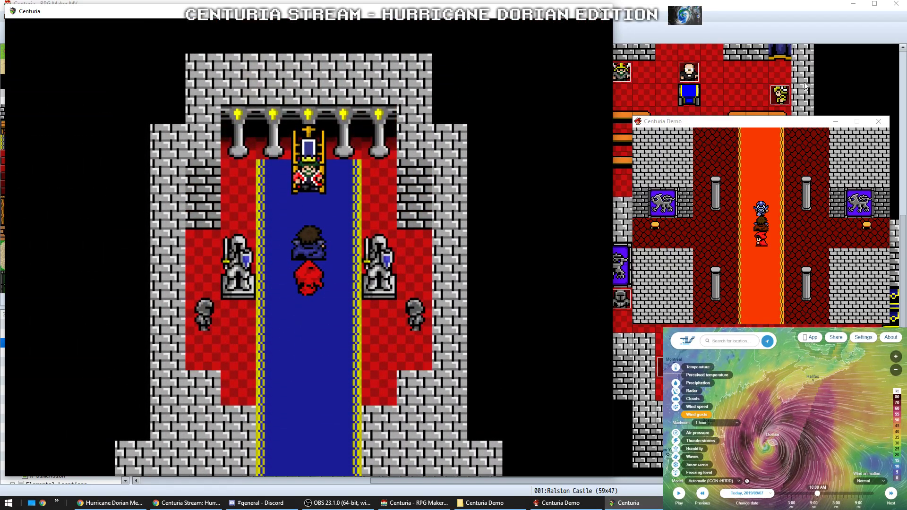
# Switch to the Centuria Demo and walk its party north up the orange carpet to the stairs
pyautogui.click(767, 123)
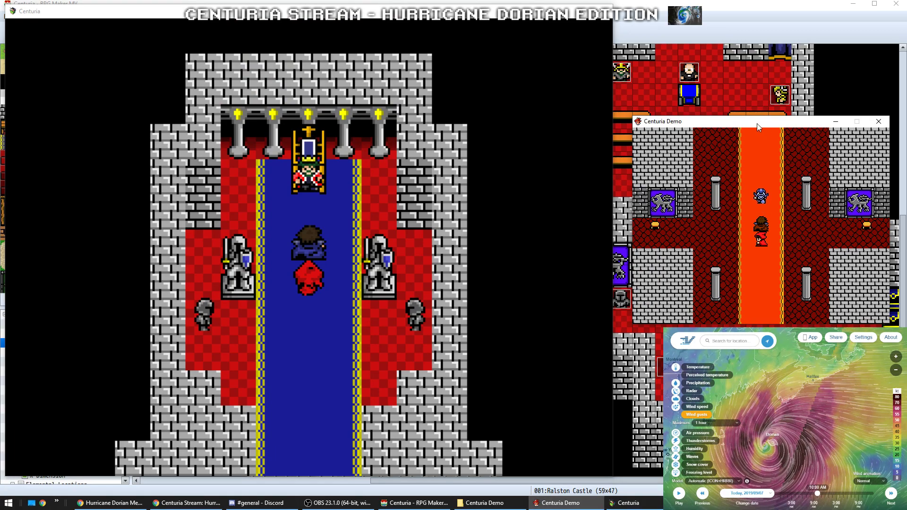
pyautogui.press('Up')
pyautogui.press('Up')
pyautogui.press('Up')
pyautogui.press('Up')
pyautogui.press('Up')
pyautogui.press('Up')
pyautogui.press('Up')
pyautogui.press('Up')
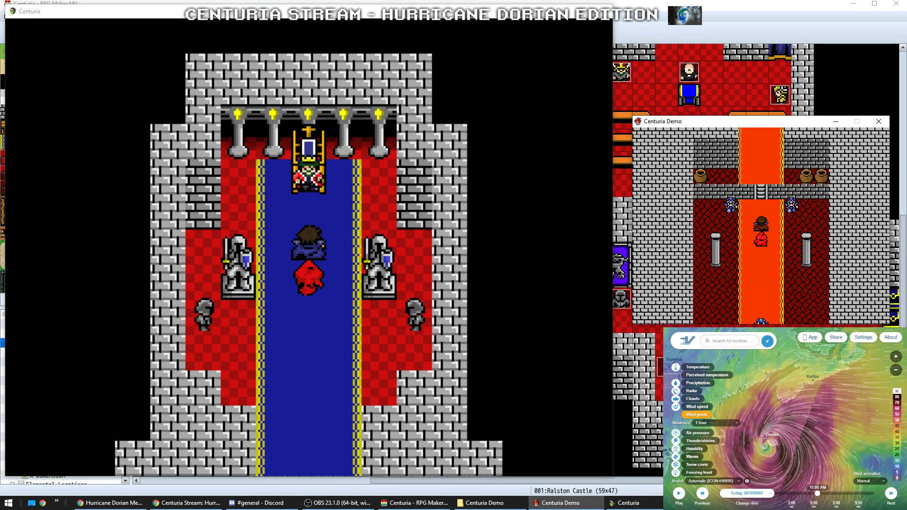
# Walk the Demo party up the stairs to the throne and talk through the King's messages about the mist
pyautogui.press('Up')
pyautogui.press('Up')
pyautogui.press('Up')
pyautogui.press('Up')
pyautogui.press('Up')
pyautogui.press('Up')
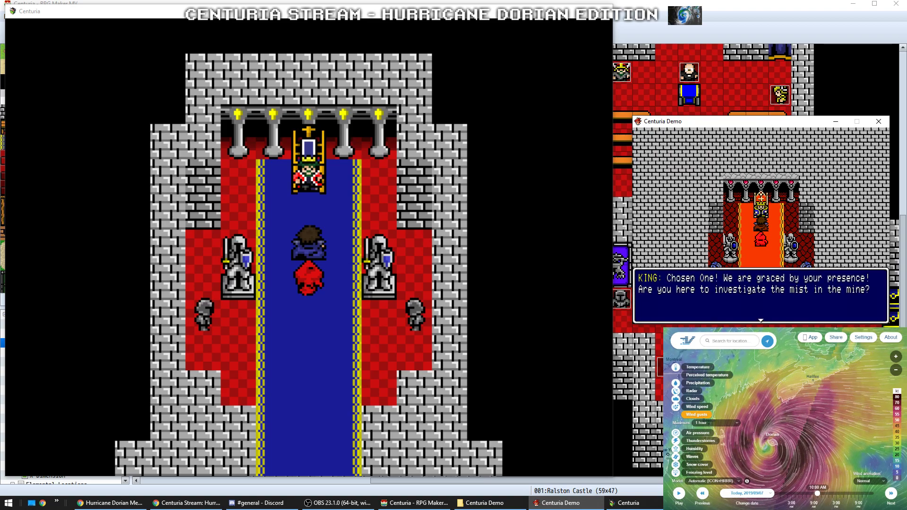
pyautogui.press('Return')
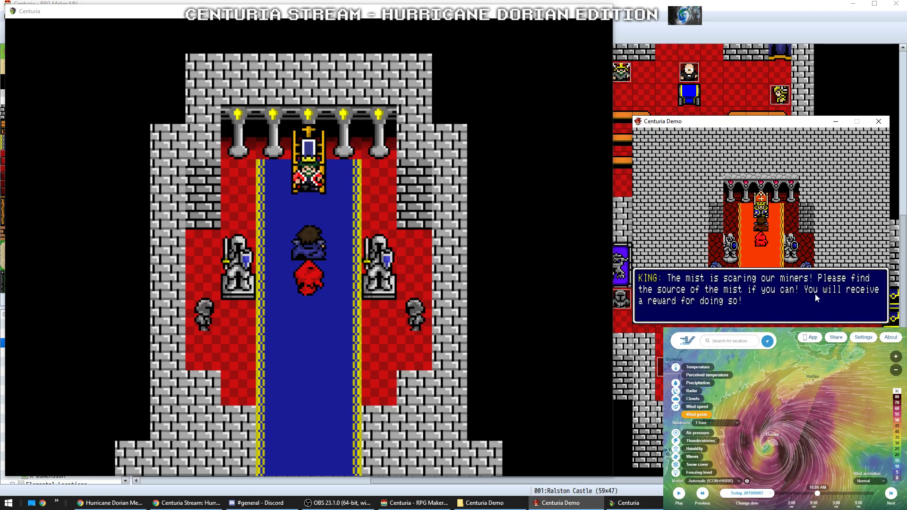
pyautogui.press('Return')
# Talk to the Demo's King again to recheck his repeated request about the mist
pyautogui.press('Down')
pyautogui.press('Up')
pyautogui.press('Return')
pyautogui.press('Return')
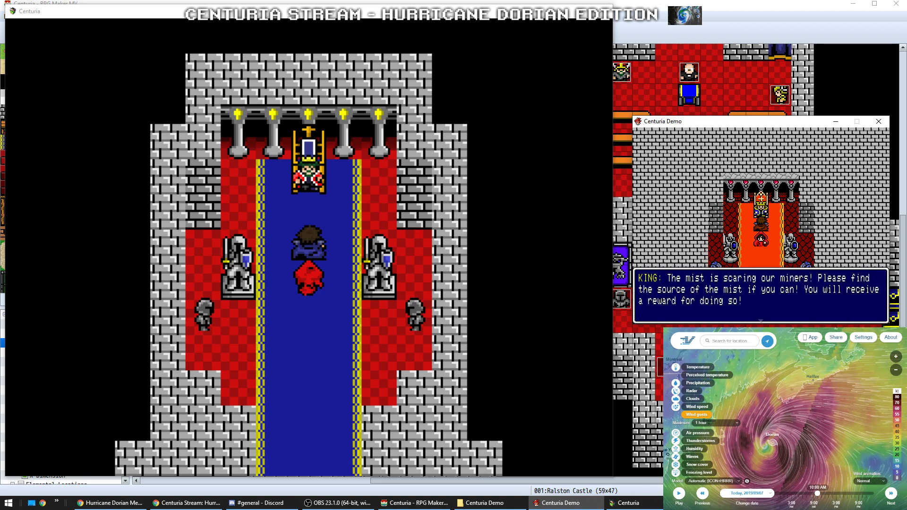
pyautogui.press('Return')
pyautogui.press('Down')
pyautogui.press('Up')
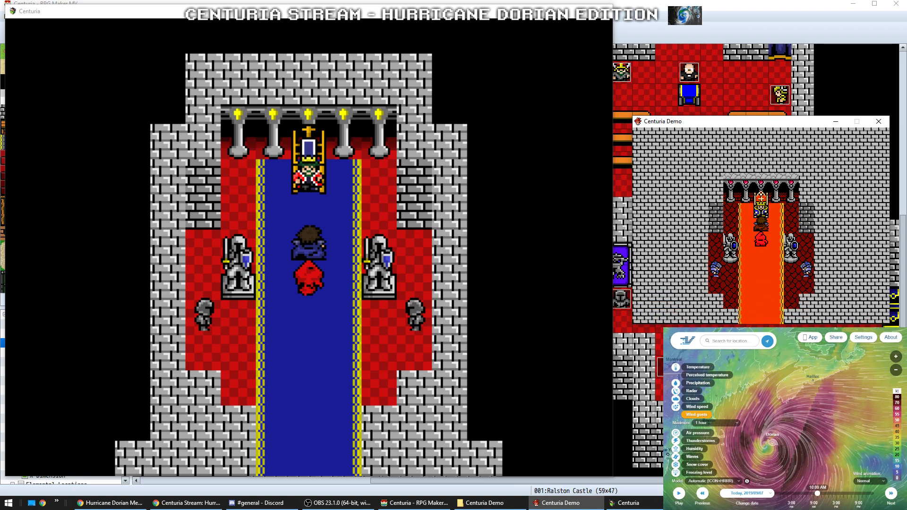
pyautogui.press('Return')
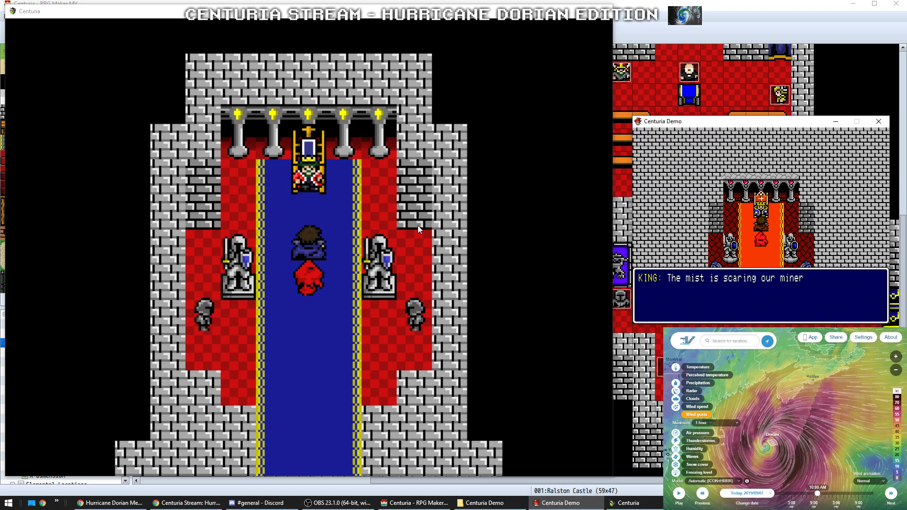
# Switch to Centuria, walk south along the blue carpet to the soldier above the lower stairs and talk to him
pyautogui.click(367, 26)
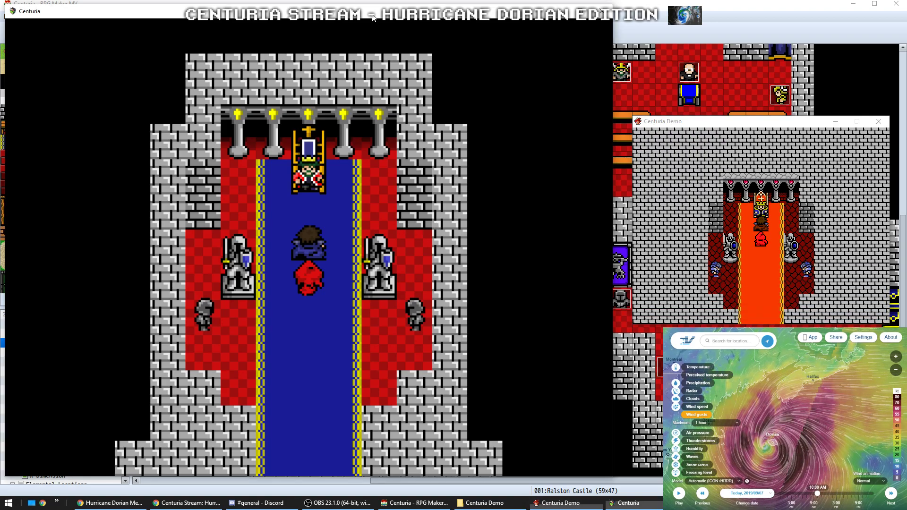
pyautogui.press('Down')
pyautogui.press('Down')
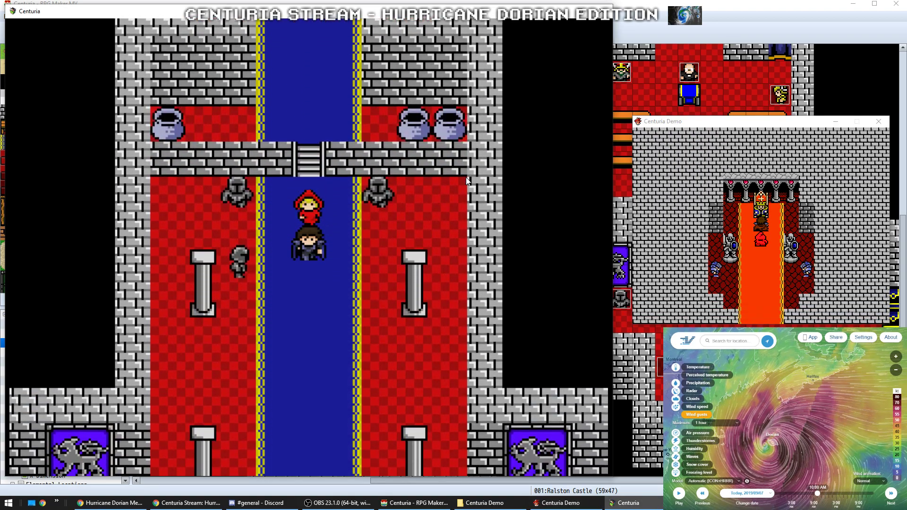
pyautogui.press('Down')
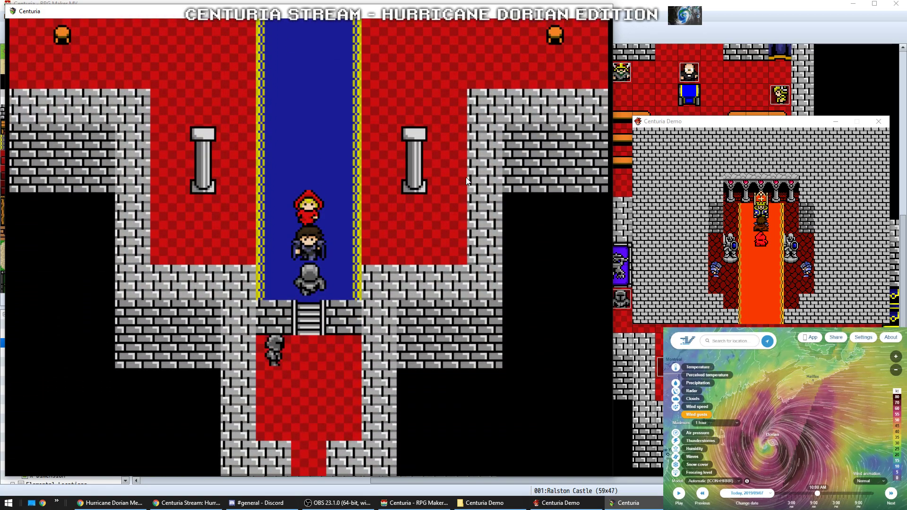
pyautogui.press('Return')
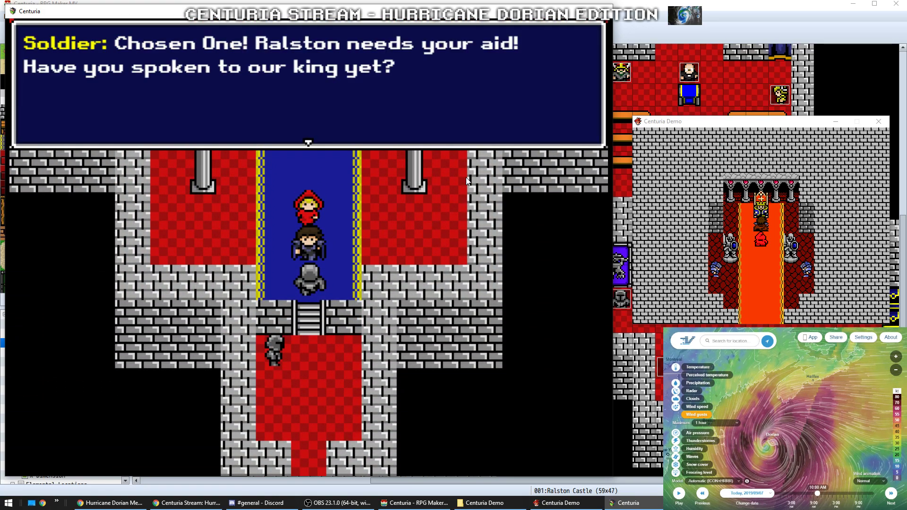
pyautogui.press('Return')
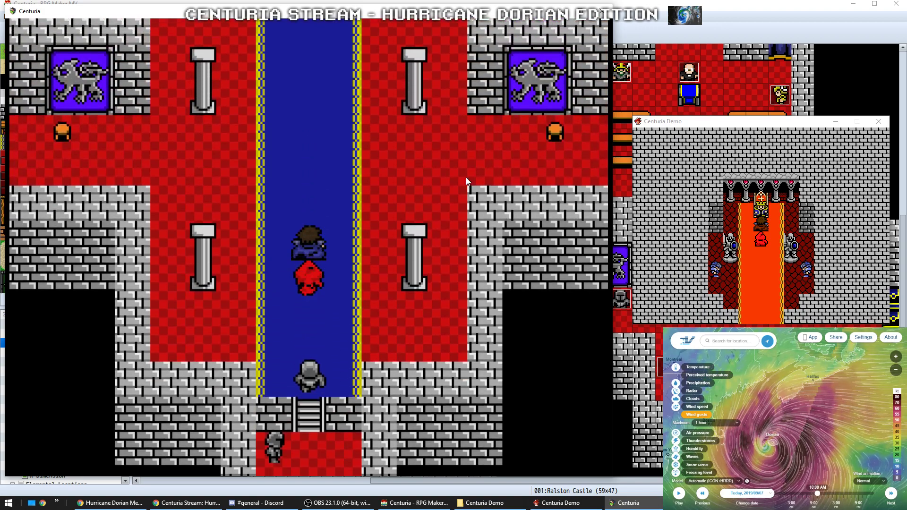
# Walk back north to King Ralston, talk to him and receive the Mysterious Mist quest
pyautogui.press('Up')
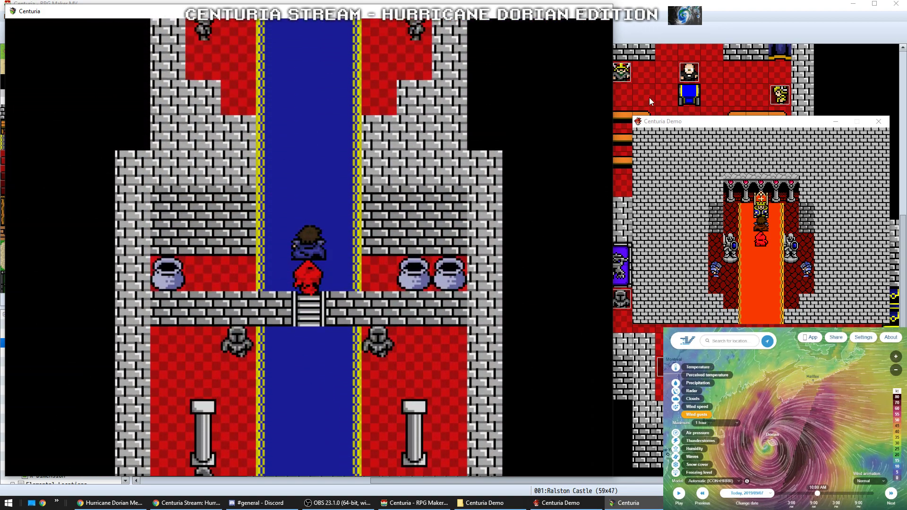
pyautogui.press('Up')
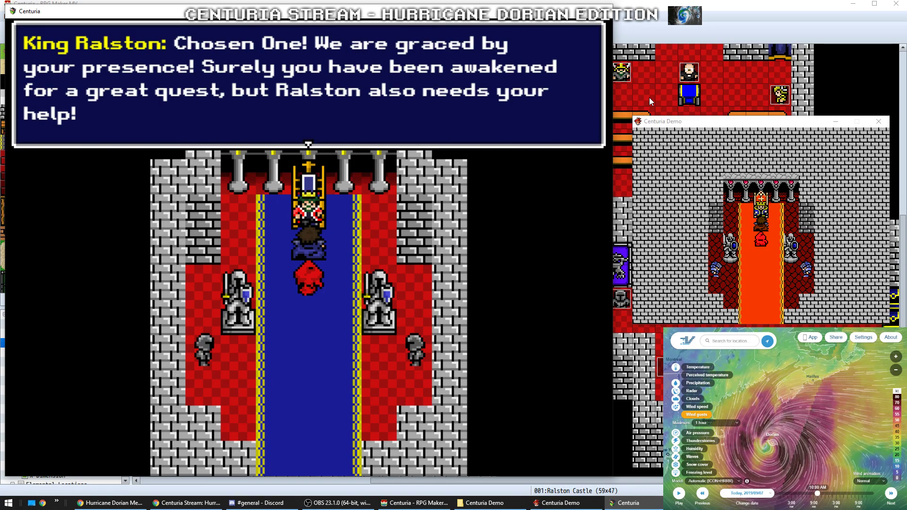
pyautogui.press('Return')
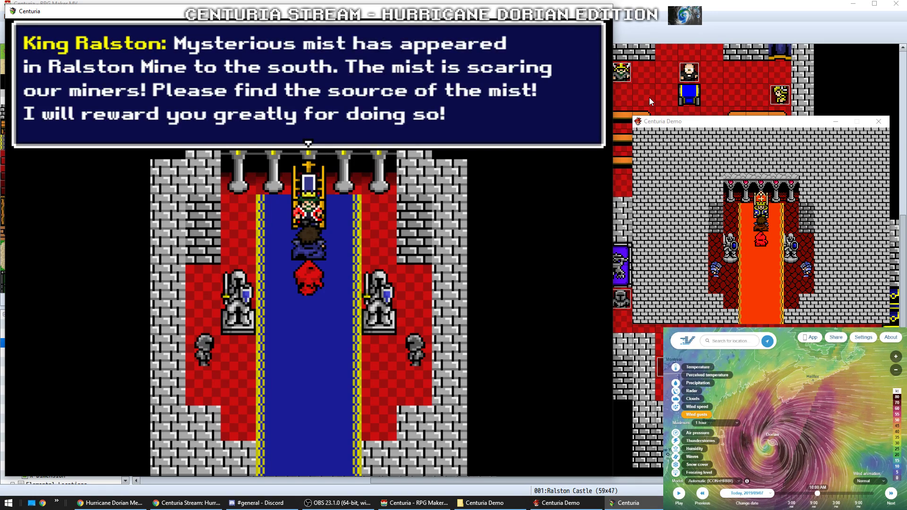
pyautogui.press('Return')
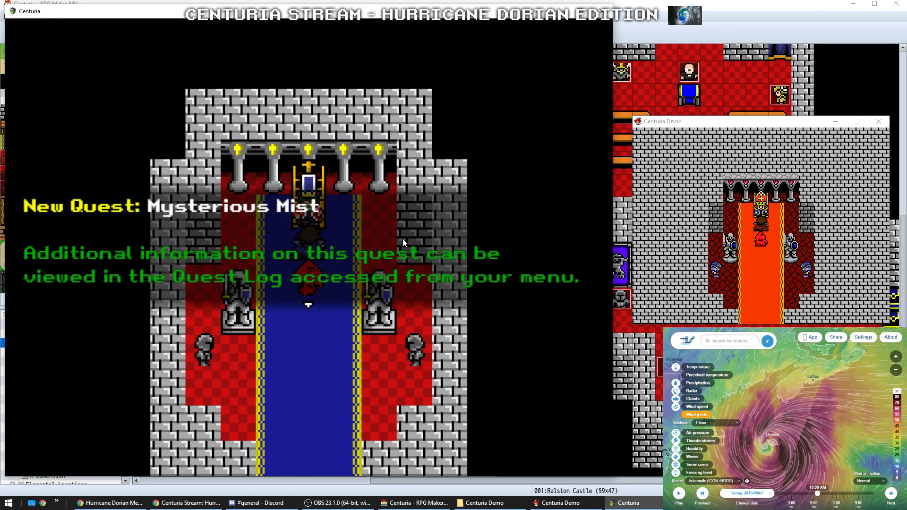
pyautogui.press('Return')
# Open the Quest Log and review the Mysterious Mist entry under Ralston Kingdom
pyautogui.press('Escape')
pyautogui.press('Down')
pyautogui.press('Down')
pyautogui.press('Down')
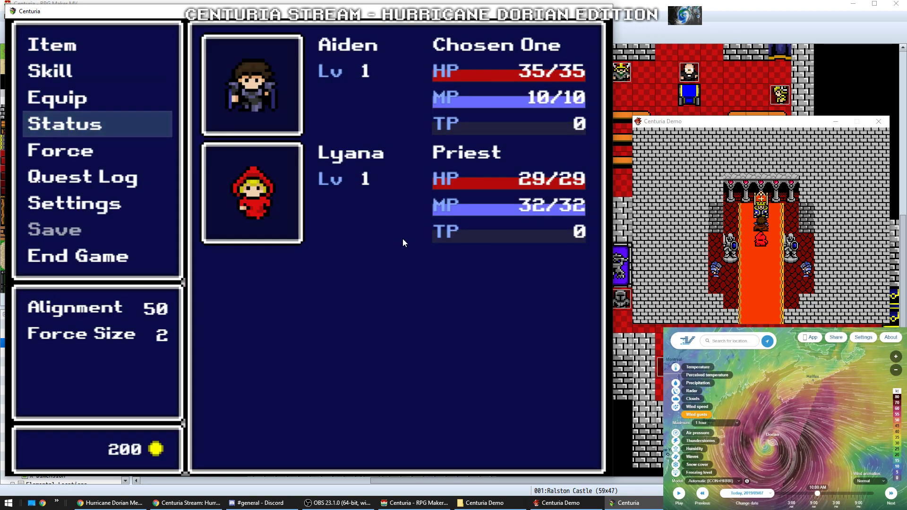
pyautogui.press('Down')
pyautogui.press('Down')
pyautogui.press('Return')
pyautogui.press('Return')
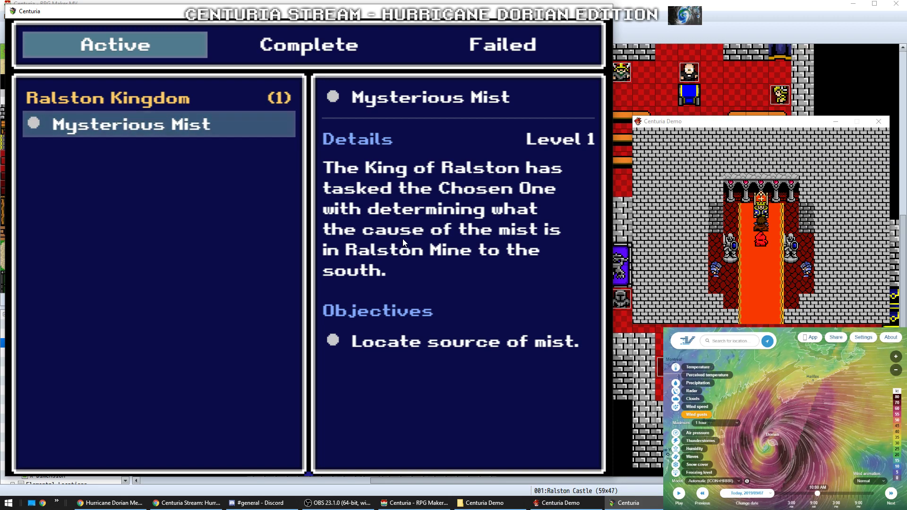
pyautogui.press('Up')
pyautogui.press('Down')
pyautogui.press('Up')
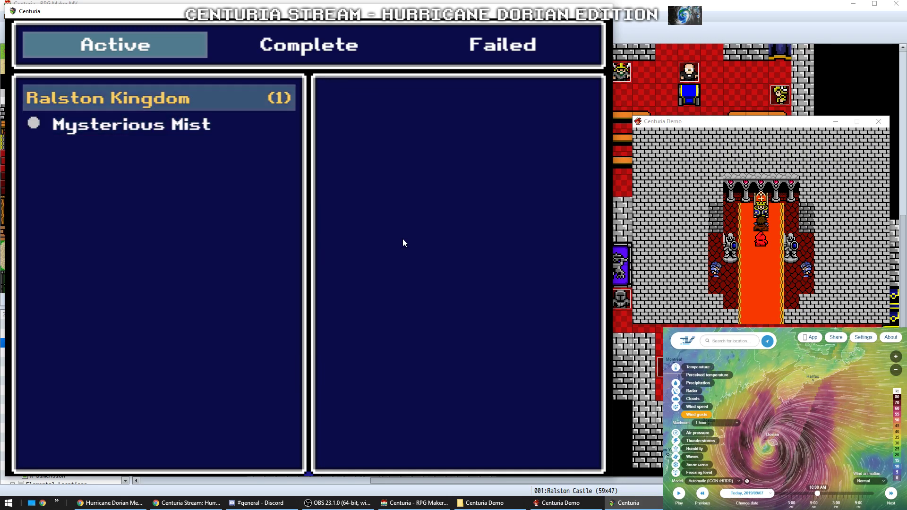
pyautogui.press('Down')
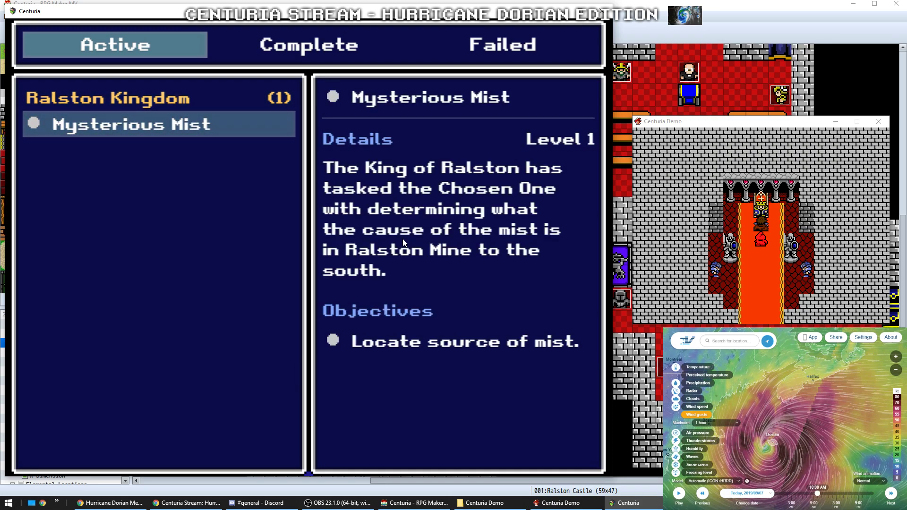
# Close the Quest Log and open the Force screen with the party lineup
pyautogui.press('Escape')
pyautogui.press('Escape')
pyautogui.press('Up')
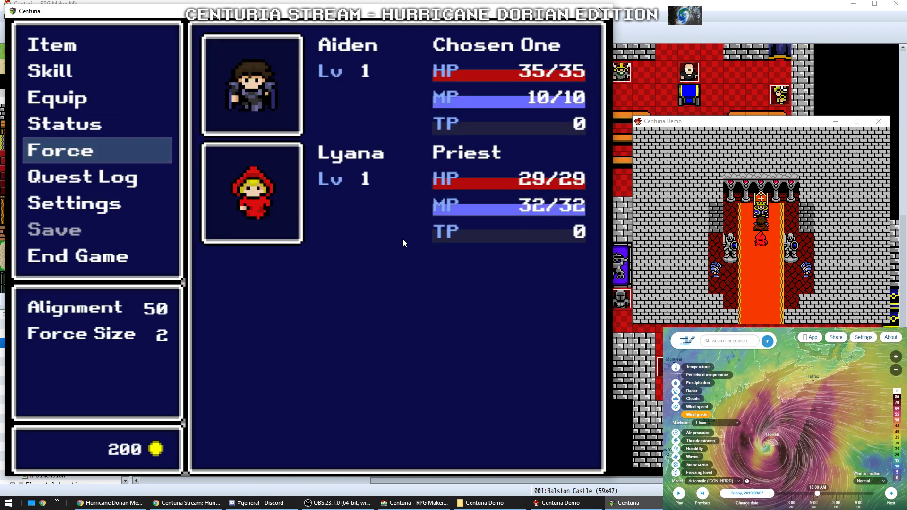
pyautogui.press('Up')
pyautogui.press('Down')
pyautogui.press('Return')
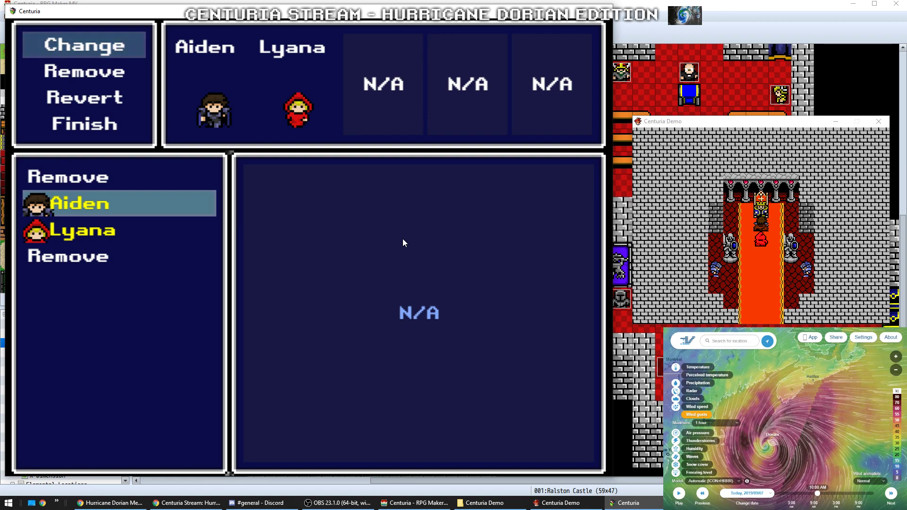
# Use Change on the party's second slot to remove Lyana
pyautogui.press('Down')
pyautogui.press('Up')
pyautogui.press('Return')
pyautogui.press('Right')
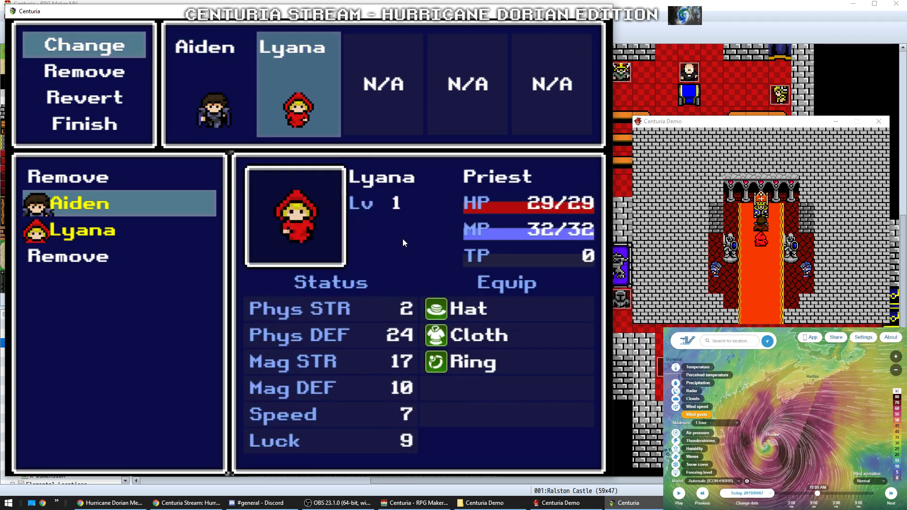
pyautogui.press('Return')
pyautogui.press('Down')
pyautogui.press('Down')
pyautogui.press('Return')
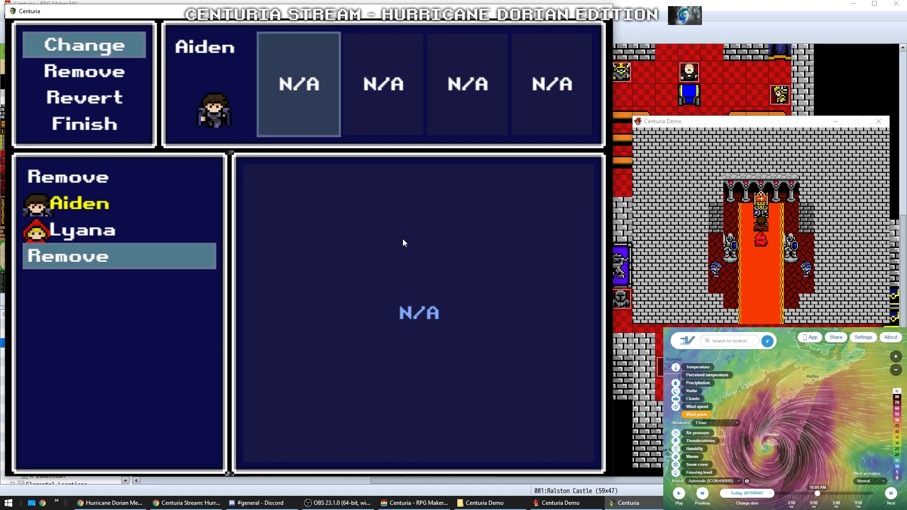
# Put Lyana back in the second party slot, and open and cancel the Remove option on Aiden
pyautogui.press('Up')
pyautogui.press('Return')
pyautogui.press('Escape')
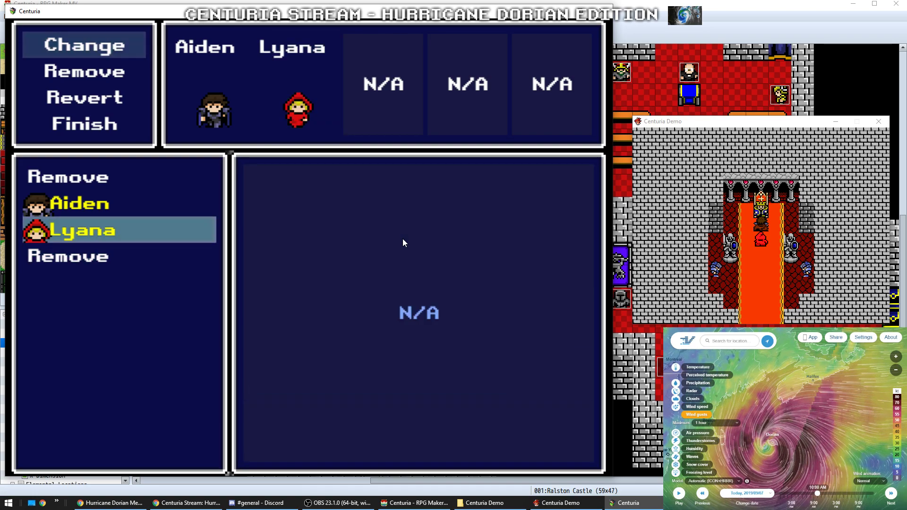
pyautogui.press('Down')
pyautogui.press('Return')
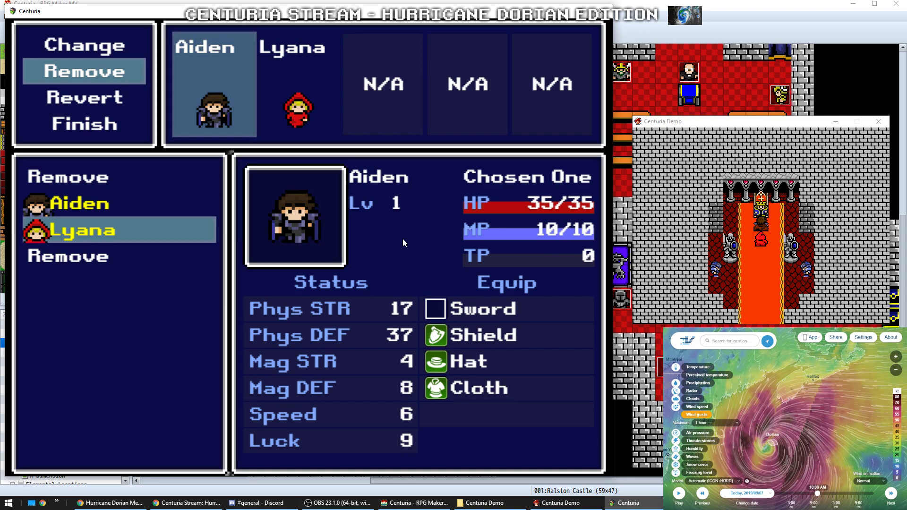
pyautogui.press('Escape')
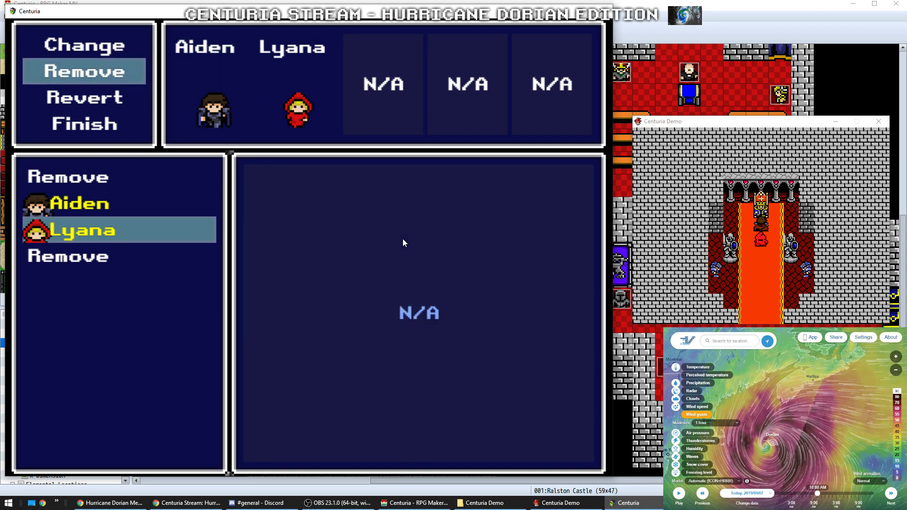
# Leave the Force screen and open Aiden's equipment screen
pyautogui.press('Escape')
pyautogui.press('Up')
pyautogui.press('Up')
pyautogui.press('Return')
pyautogui.press('Return')
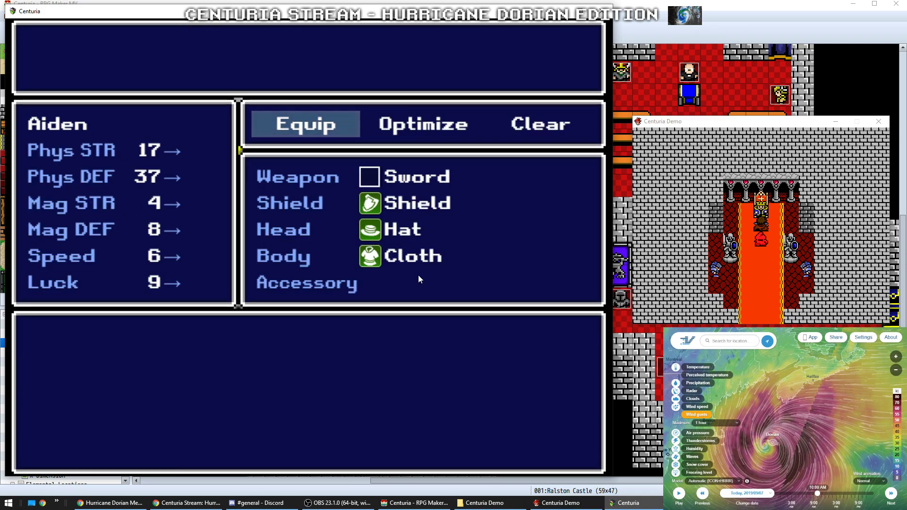
# Leave the equipment screen and open Aiden's Ability skill list
pyautogui.press('Escape')
pyautogui.press('Up')
pyautogui.press('Up')
pyautogui.press('Down')
pyautogui.press('Return')
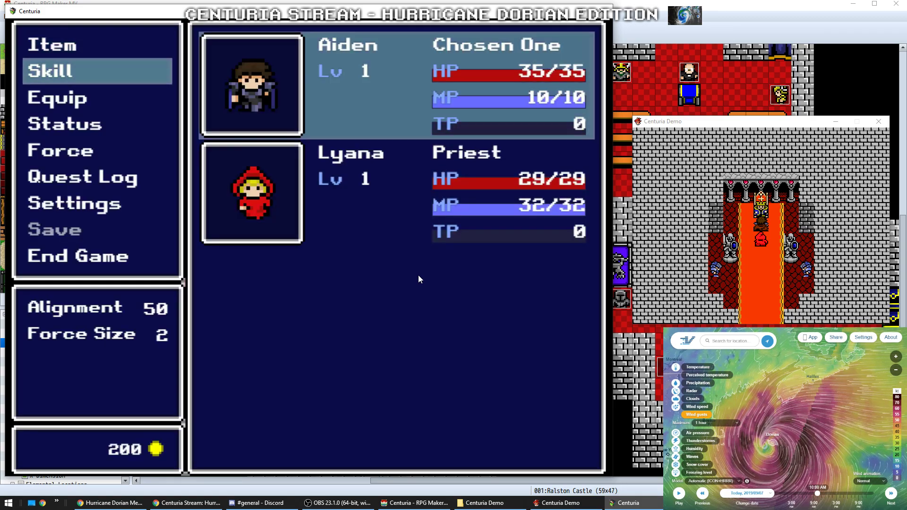
pyautogui.press('Return')
pyautogui.press('Return')
# Browse through Aiden's abilities and highlight Fire Blade
pyautogui.press('Down')
pyautogui.press('Down')
pyautogui.press('Down')
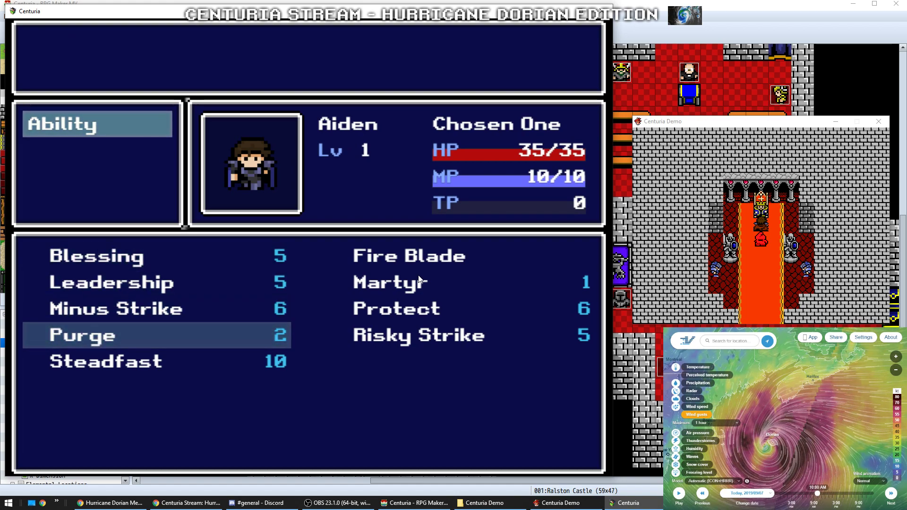
pyautogui.press('Down')
pyautogui.click(418, 279)
pyautogui.press('Up')
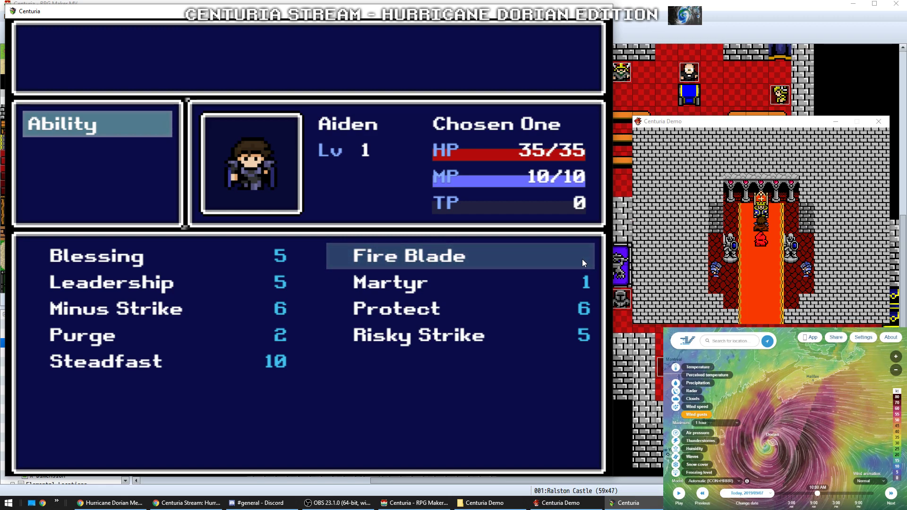
# Look through both columns of Aiden's Ability list, including Purge, Leadership, Protect and Risky Strike, and leave the list at Blessing
pyautogui.press('Left')
pyautogui.press('Down')
pyautogui.press('Down')
pyautogui.press('Down')
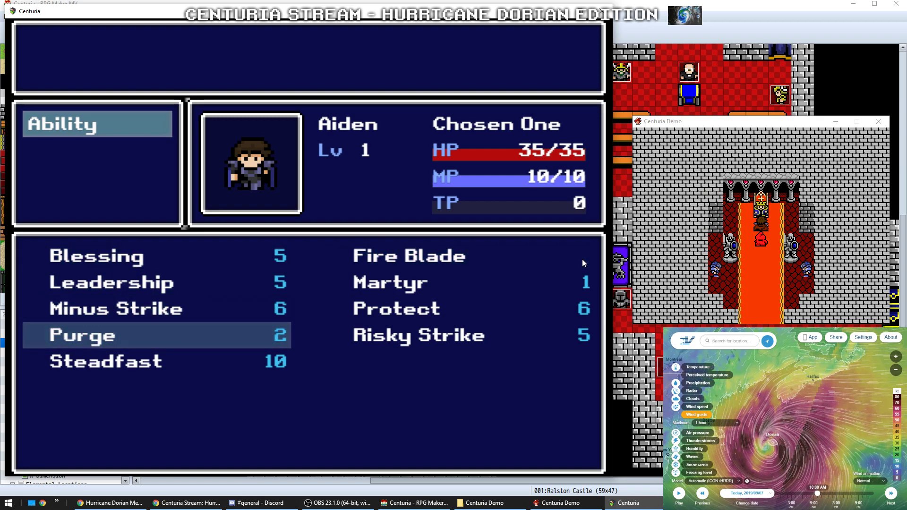
pyautogui.press('Down')
pyautogui.press('Right')
pyautogui.press('Left')
pyautogui.press('Up')
pyautogui.press('Up')
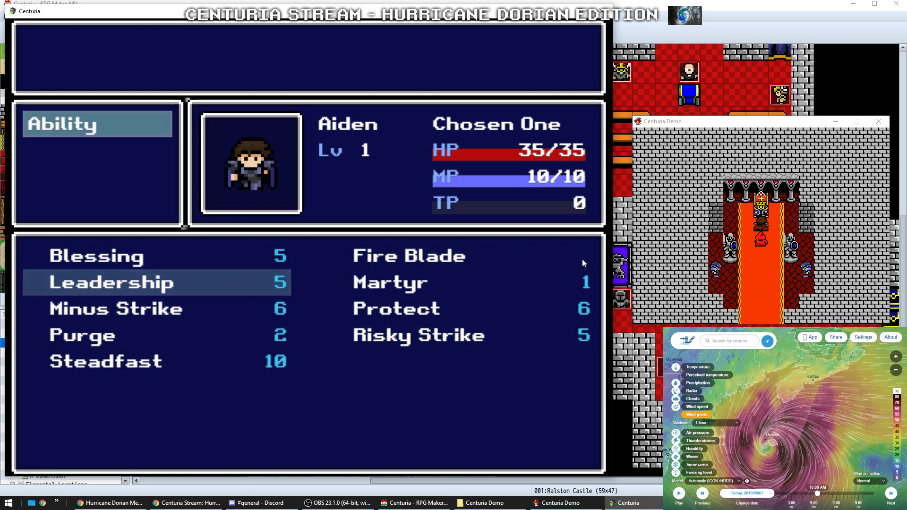
pyautogui.press('Up')
pyautogui.press('Right')
pyautogui.press('Down')
pyautogui.press('Down')
pyautogui.press('Down')
pyautogui.press('Left')
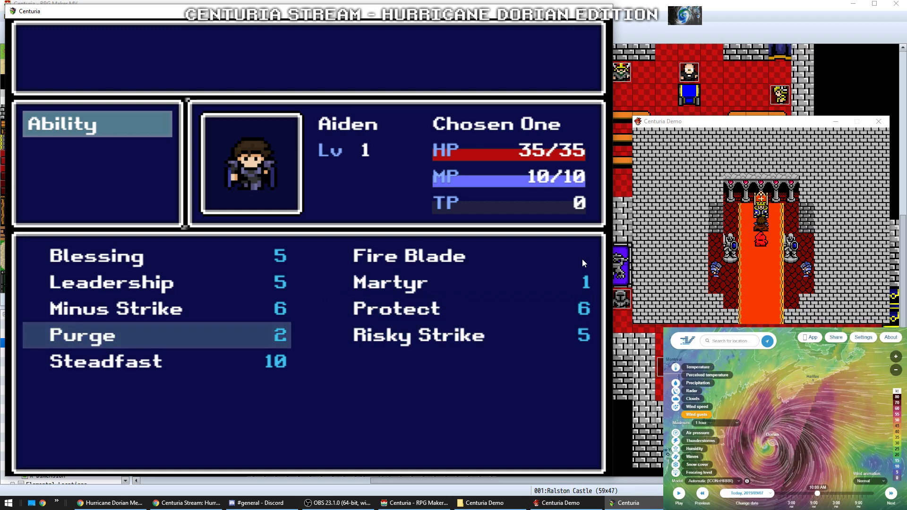
pyautogui.press('Down')
pyautogui.press('Up')
pyautogui.press('Up')
pyautogui.press('Up')
pyautogui.press('Up')
pyautogui.press('Right')
pyautogui.press('Down')
pyautogui.press('Down')
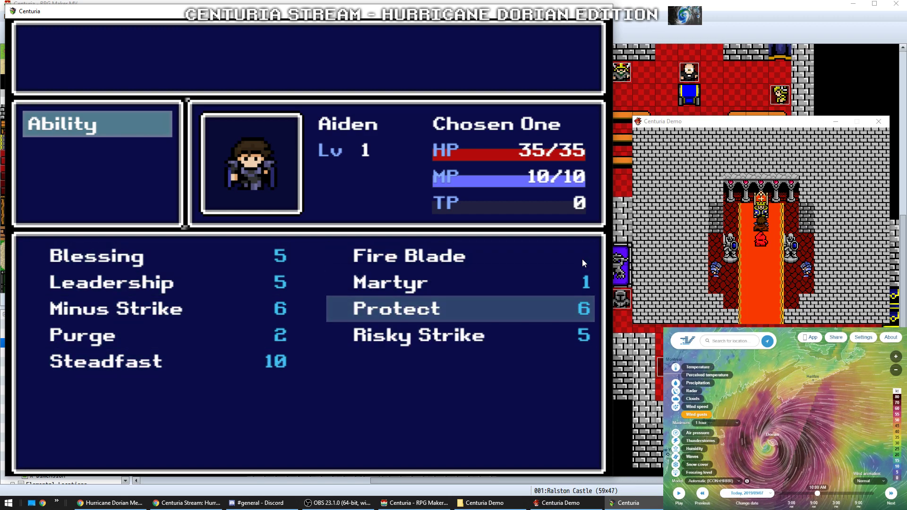
pyautogui.press('Down')
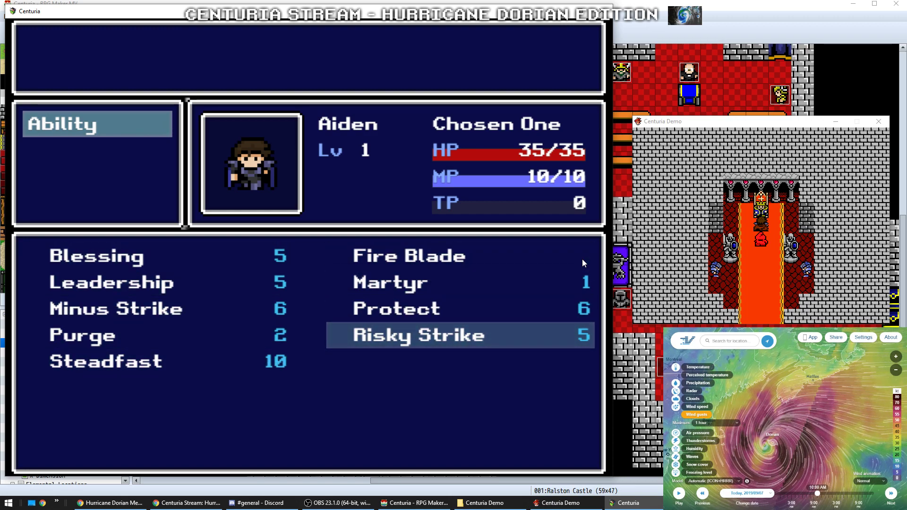
pyautogui.press('Left')
pyautogui.press('Down')
pyautogui.press('Left')
pyautogui.press('Left')
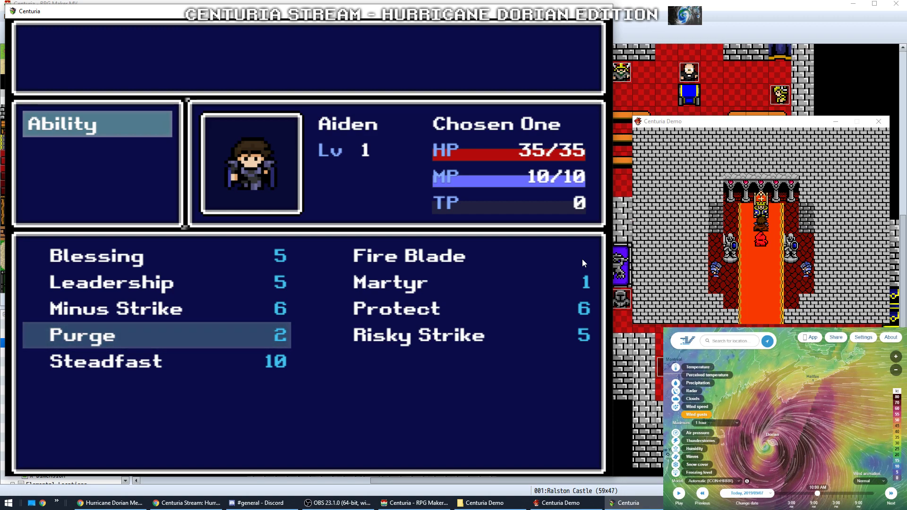
pyautogui.press('Up')
pyautogui.press('Up')
pyautogui.press('Up')
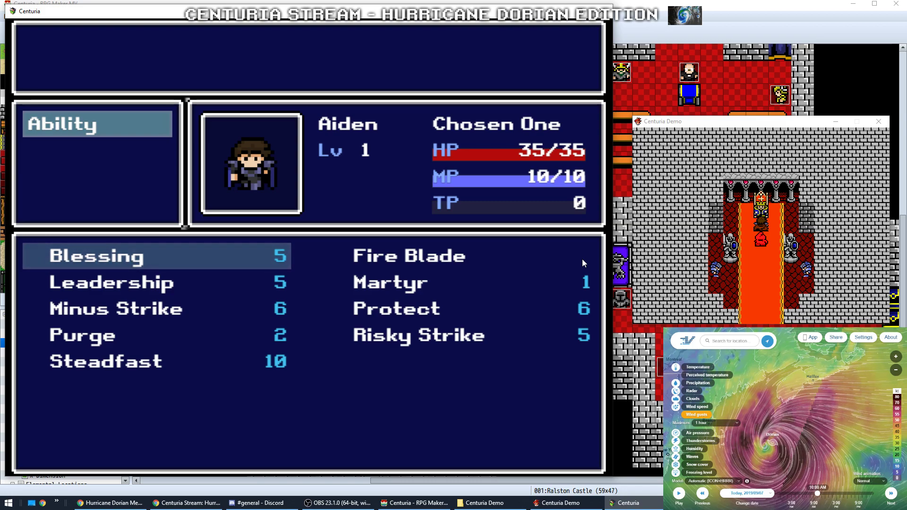
pyautogui.press('Escape')
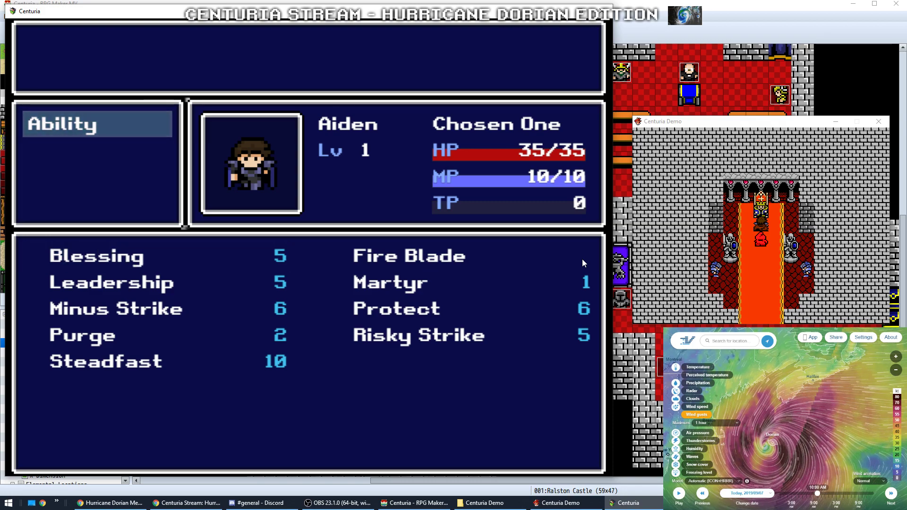
# Switch to the Centuria Demo window and view Aiden's Burst abilities for comparison
pyautogui.click(759, 122)
pyautogui.press('Escape')
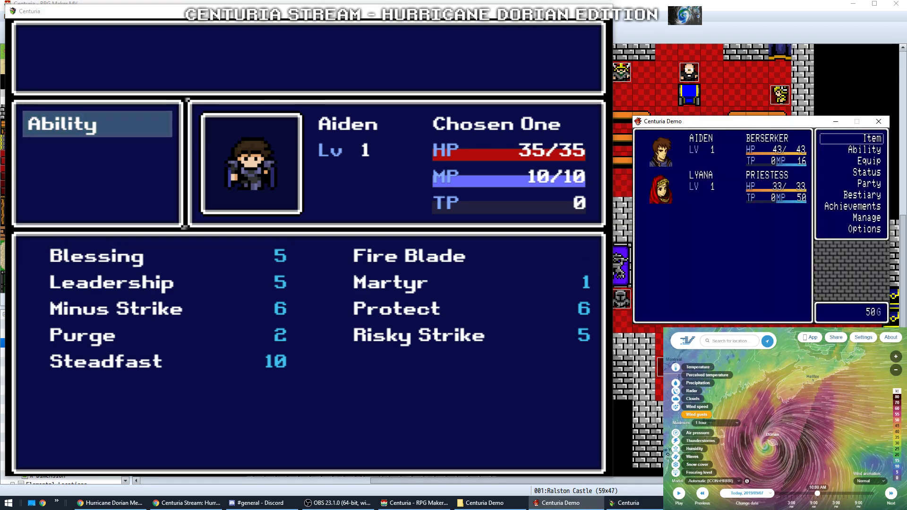
pyautogui.press('Down')
pyautogui.press('Return')
pyautogui.press('Return')
pyautogui.press('Return')
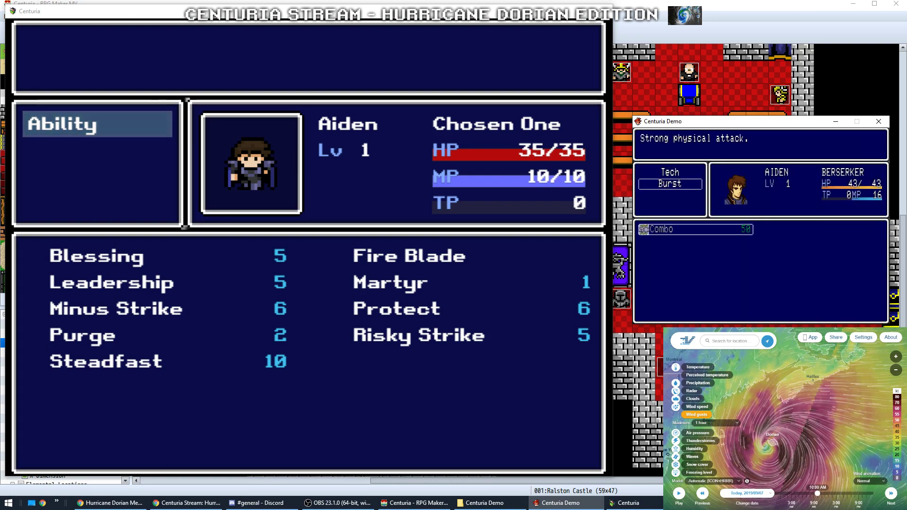
pyautogui.press('Escape')
pyautogui.press('Escape')
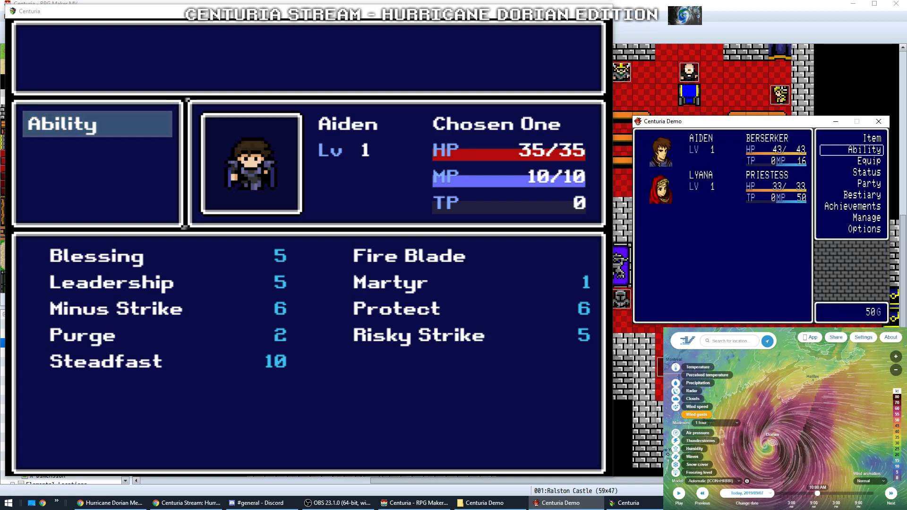
pyautogui.press('Return')
pyautogui.press('Return')
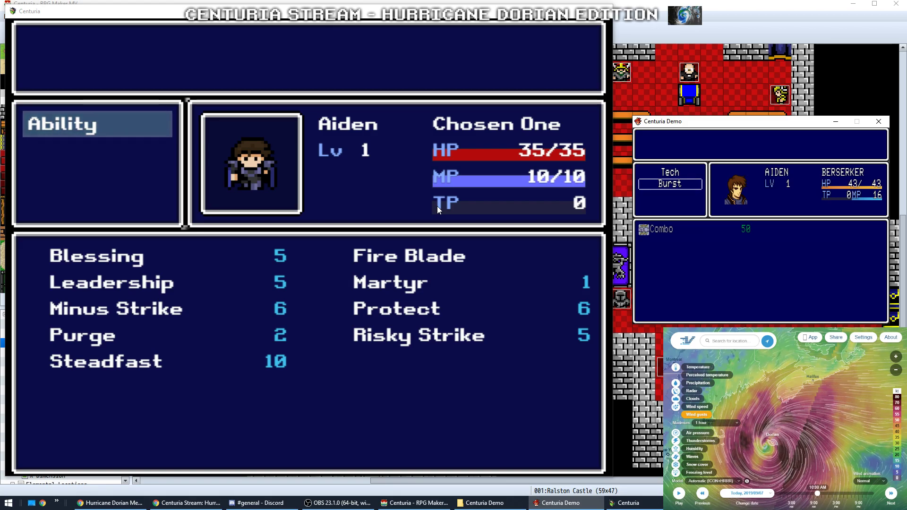
# Switch back to the Centuria window, review Aiden's equipment slots from Weapon to Accessory, and leave the equipment screen
pyautogui.click(437, 19)
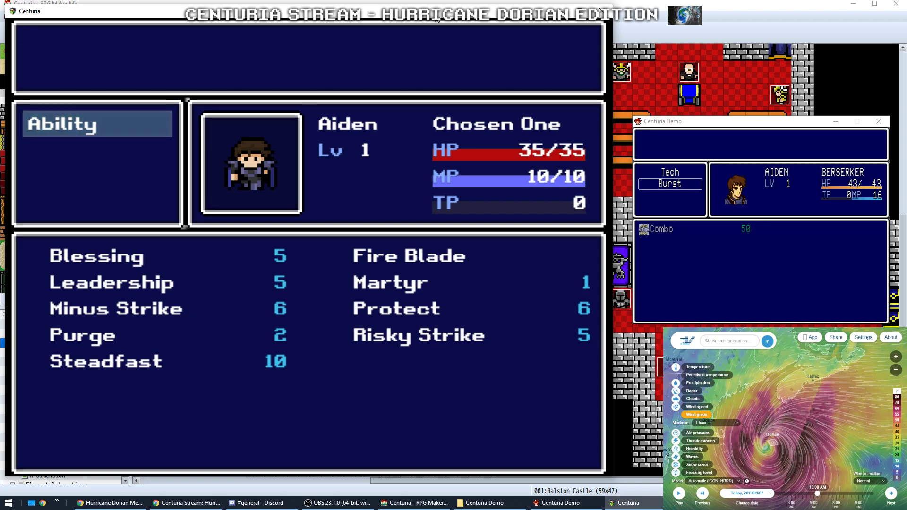
pyautogui.press('Escape')
pyautogui.press('Down')
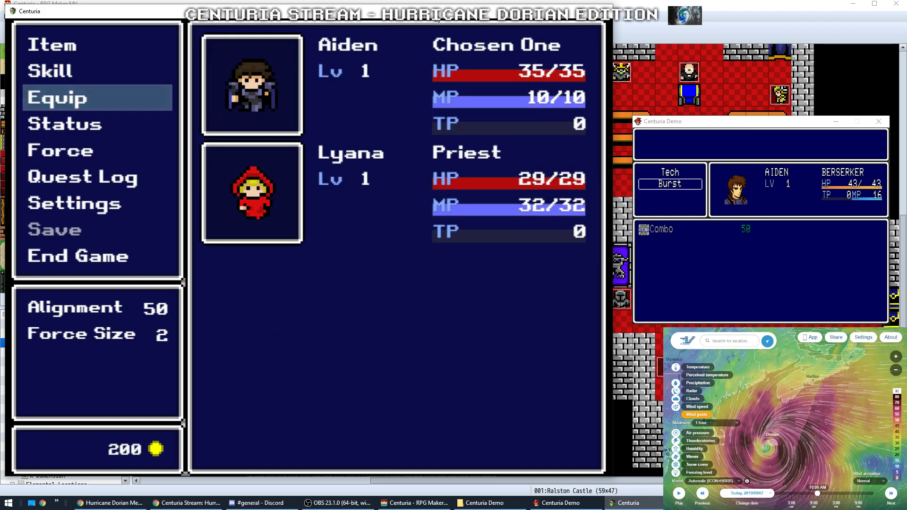
pyautogui.press('Return')
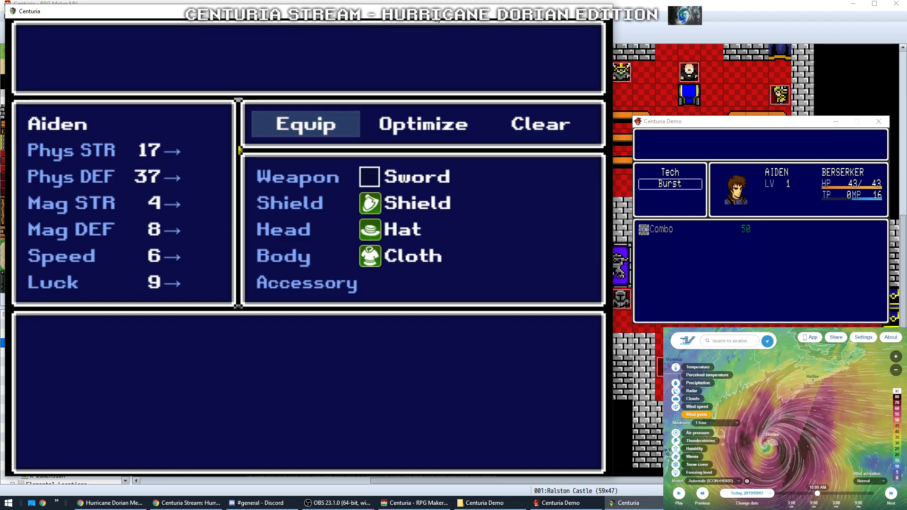
pyautogui.press('Return')
pyautogui.press('Down')
pyautogui.press('Up')
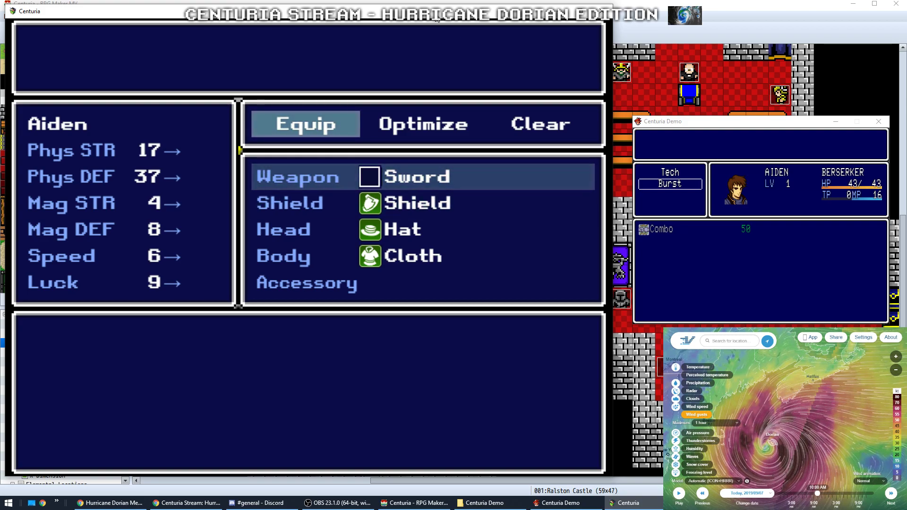
pyautogui.press('Down')
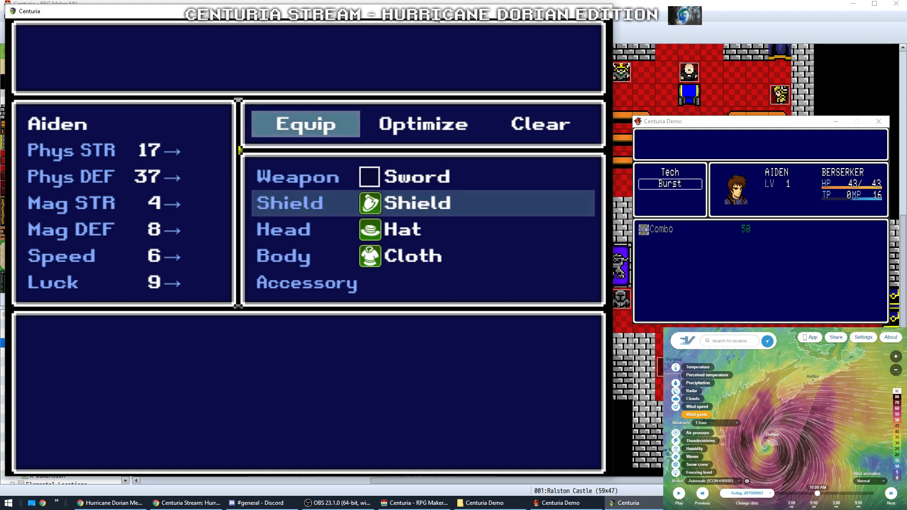
pyautogui.press('Down')
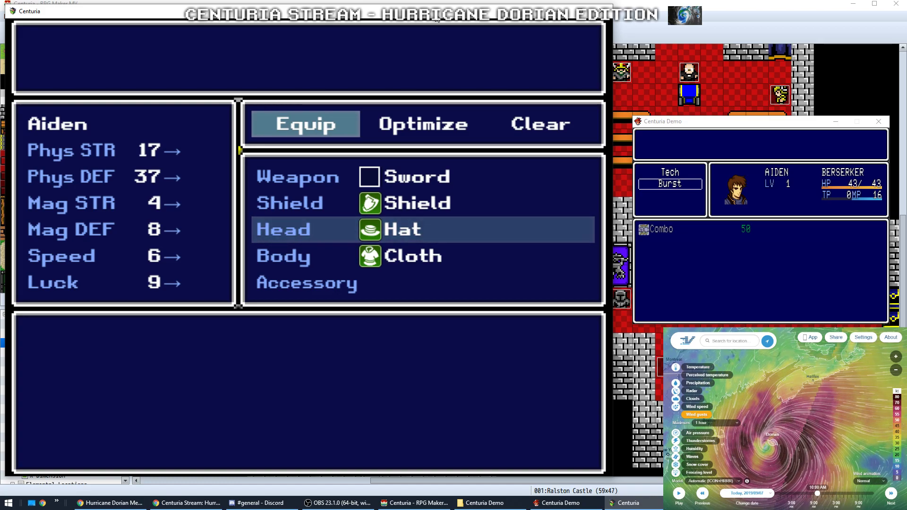
pyautogui.press('Down')
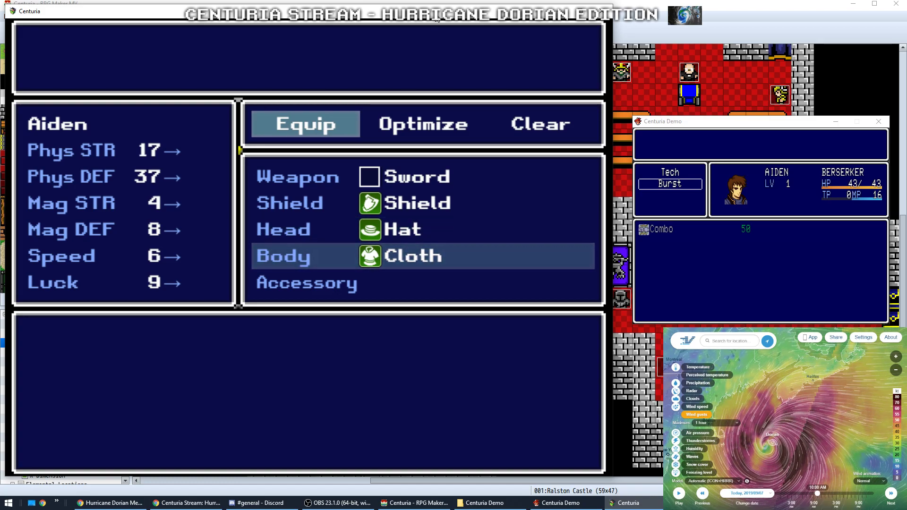
pyautogui.press('Down')
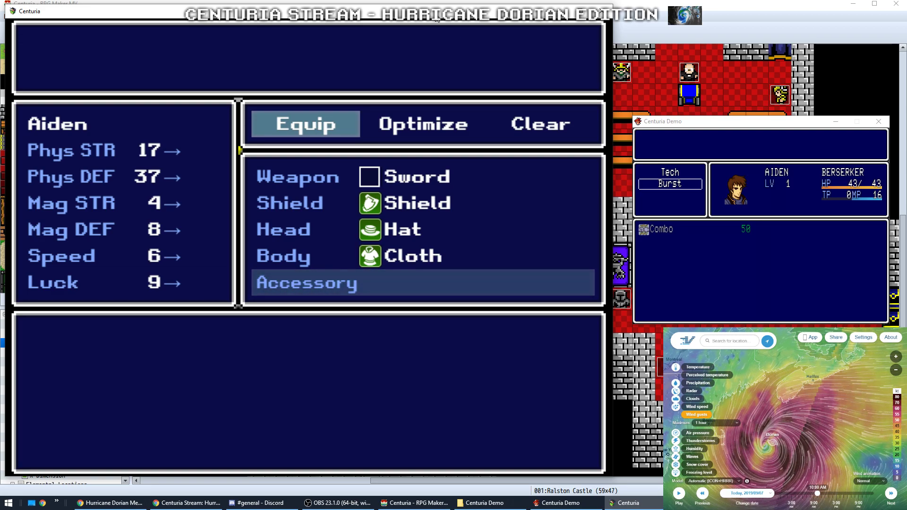
pyautogui.press('Escape')
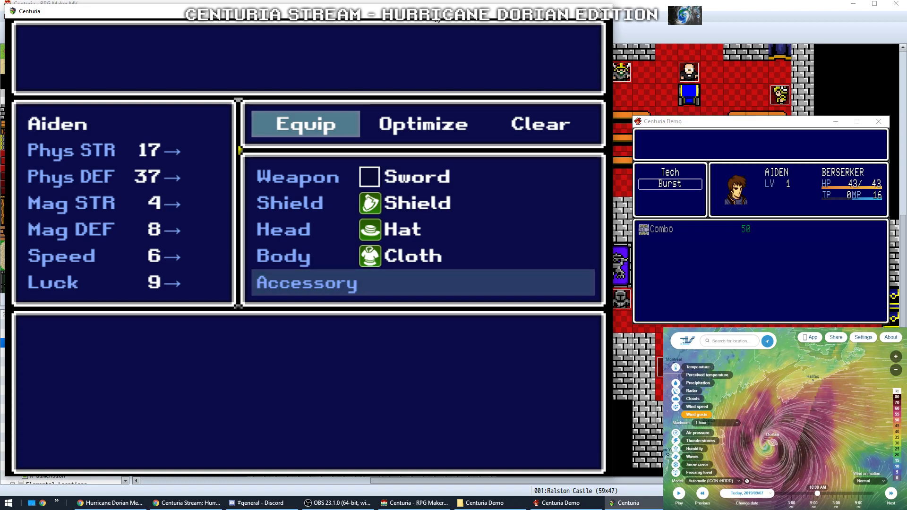
pyautogui.press('Escape')
# Reopen Aiden's Ability list, review the skills between Blessing and Protect, and return to the main menu
pyautogui.press('Up')
pyautogui.press('Return')
pyautogui.press('Return')
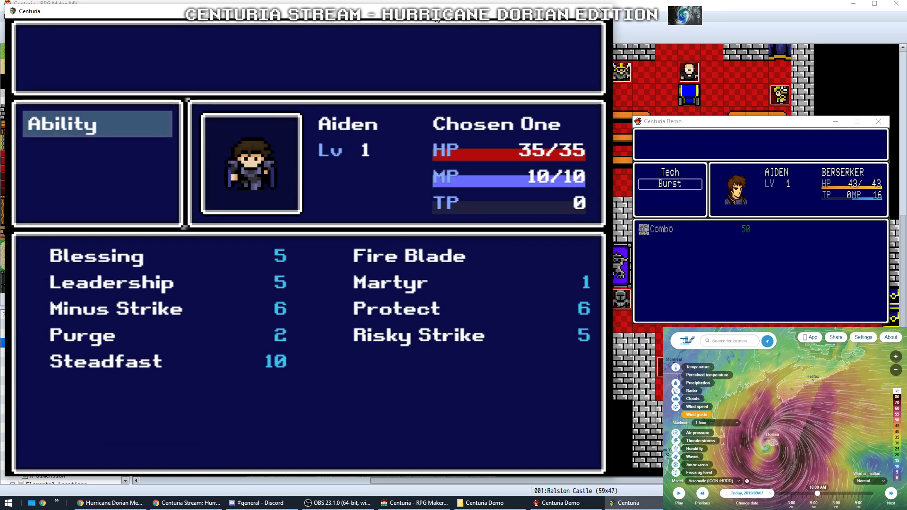
pyautogui.press('Return')
pyautogui.press('Down')
pyautogui.press('Down')
pyautogui.press('Down')
pyautogui.press('Up')
pyautogui.press('Up')
pyautogui.press('Up')
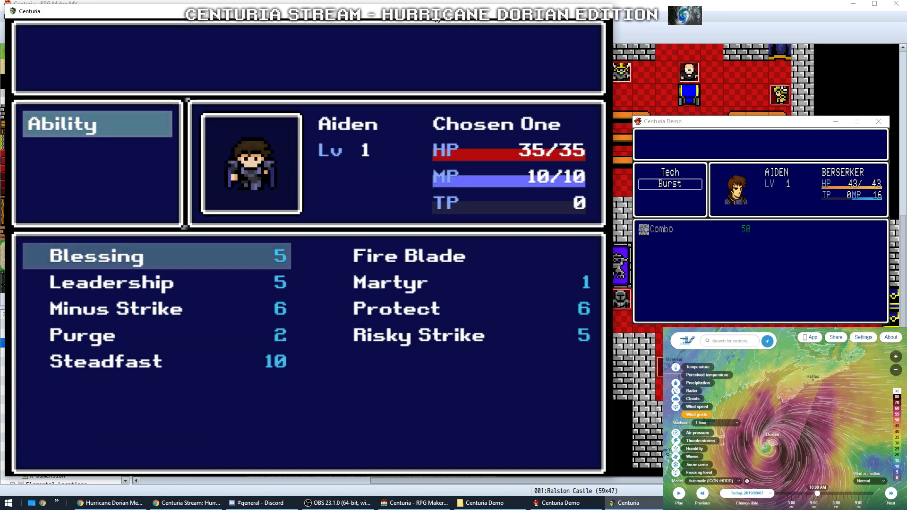
pyautogui.press('Right')
pyautogui.press('Down')
pyautogui.press('Down')
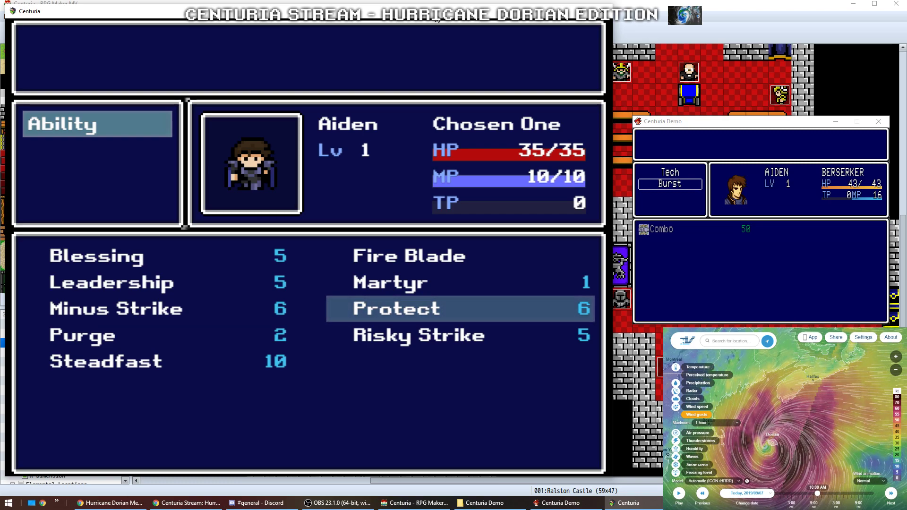
pyautogui.press('Left')
pyautogui.press('Up')
pyautogui.press('Up')
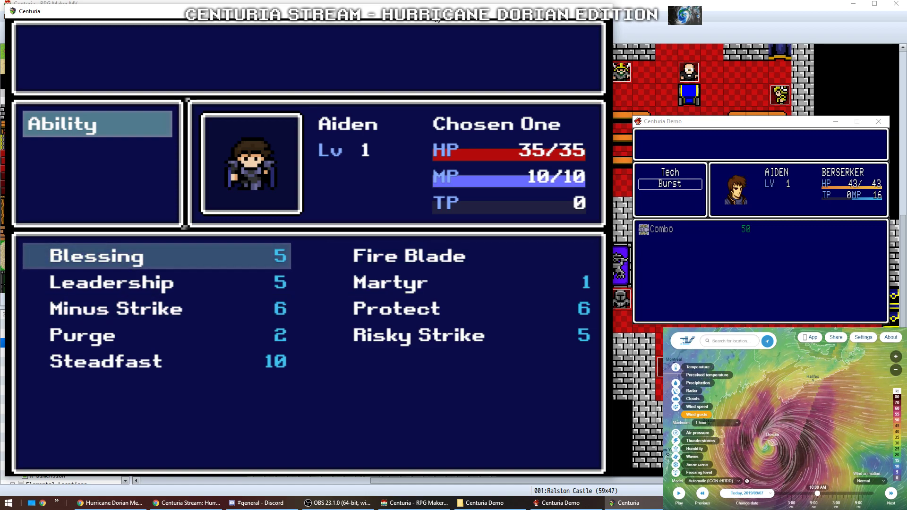
pyautogui.press('Escape')
pyautogui.press('Escape')
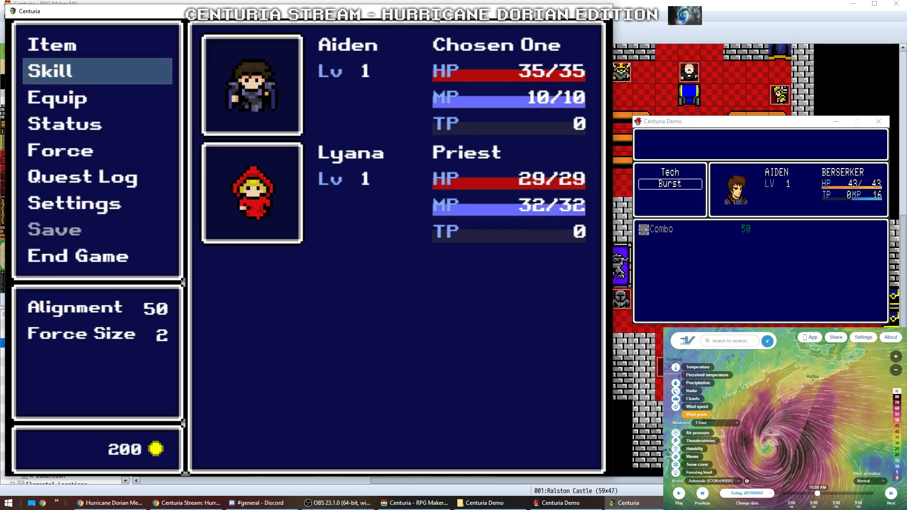
# Look through the main menu entries down to End Game and back up to Force and Quest Log
pyautogui.press('Down')
pyautogui.press('Down')
pyautogui.press('Down')
pyautogui.press('Down')
pyautogui.press('Down')
pyautogui.press('Down')
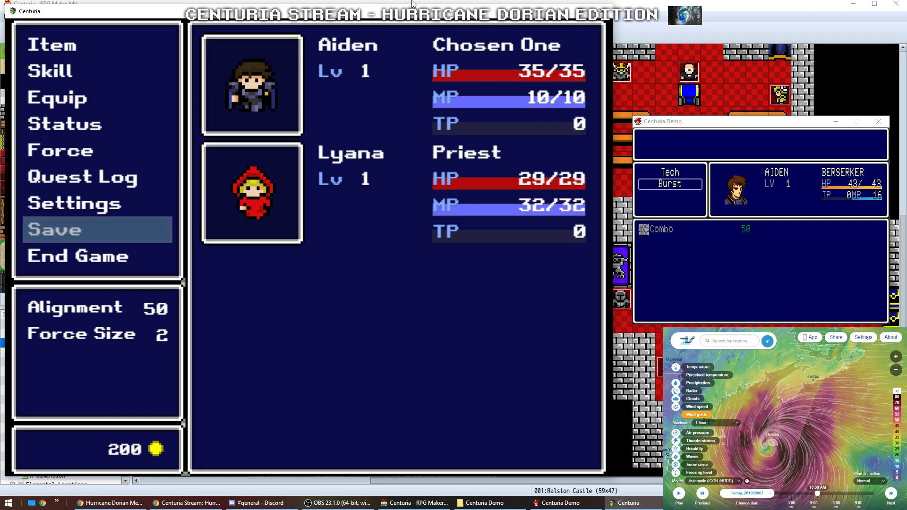
pyautogui.press('Down')
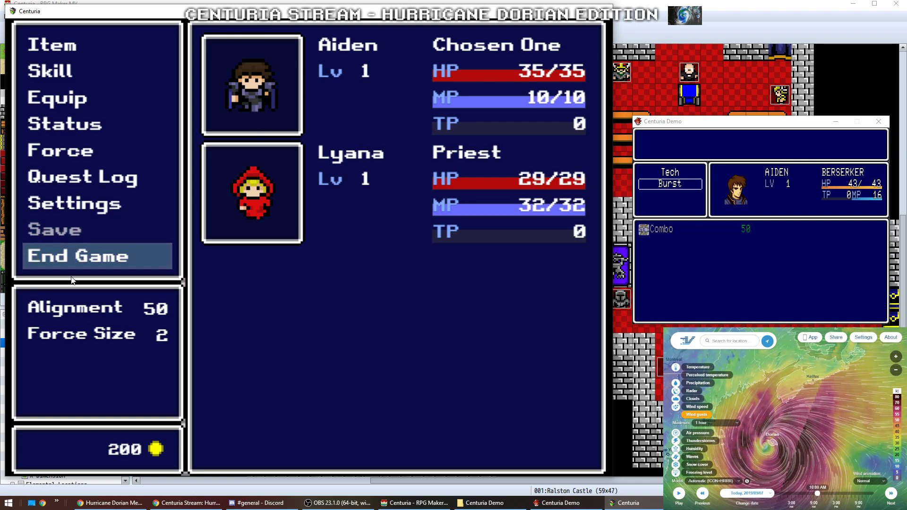
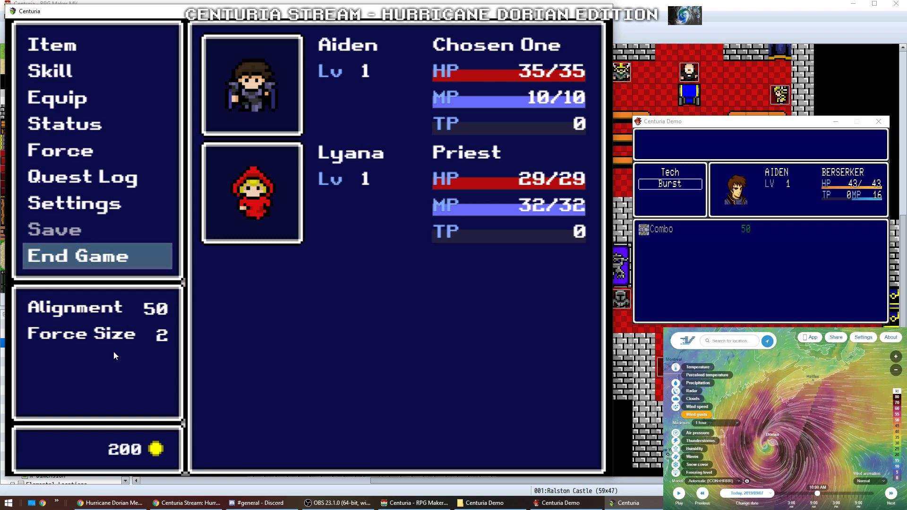
pyautogui.press('Up')
pyautogui.press('Up')
pyautogui.press('Up')
pyautogui.press('Up')
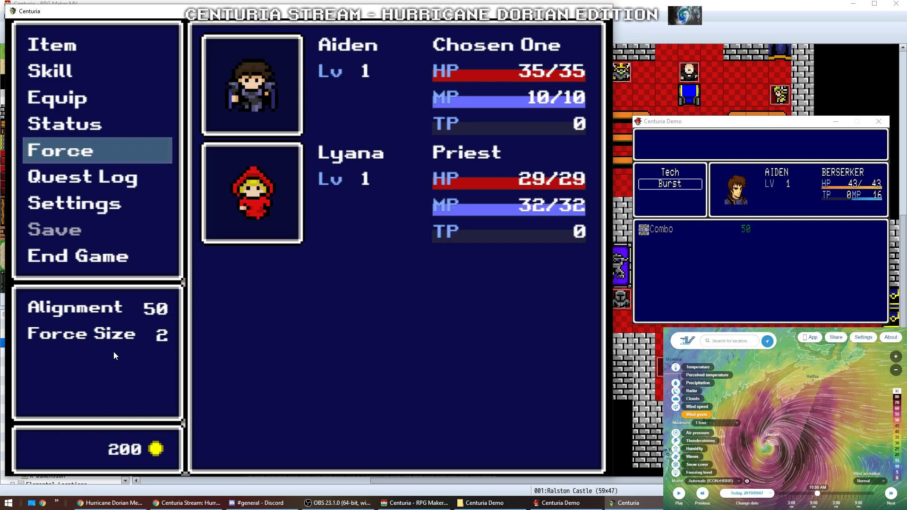
pyautogui.press('Down')
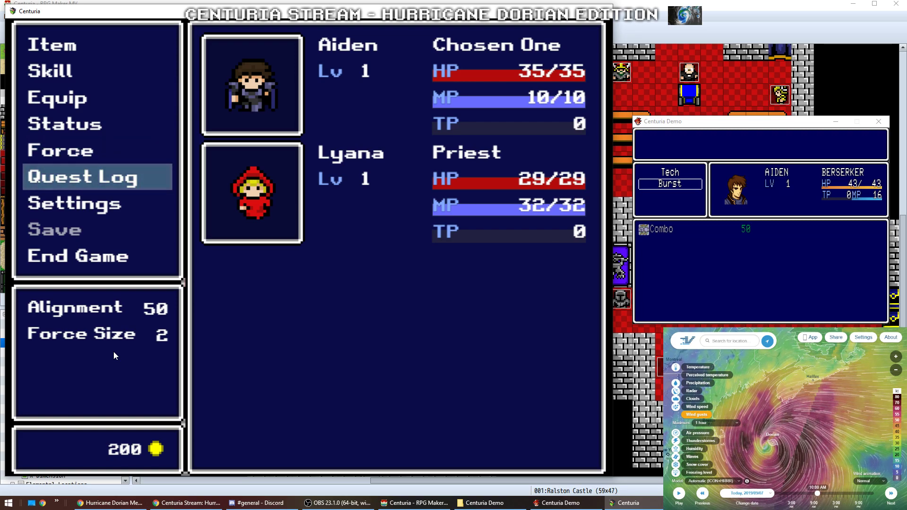
# Close the main menu and walk the party south from the throne room out of the castle onto the world map
pyautogui.press('Escape')
pyautogui.press('Down')
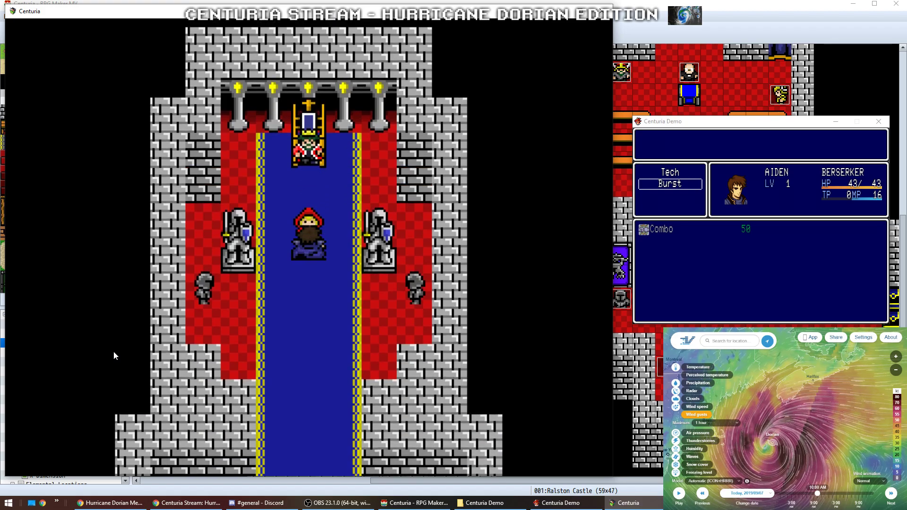
pyautogui.press('Down')
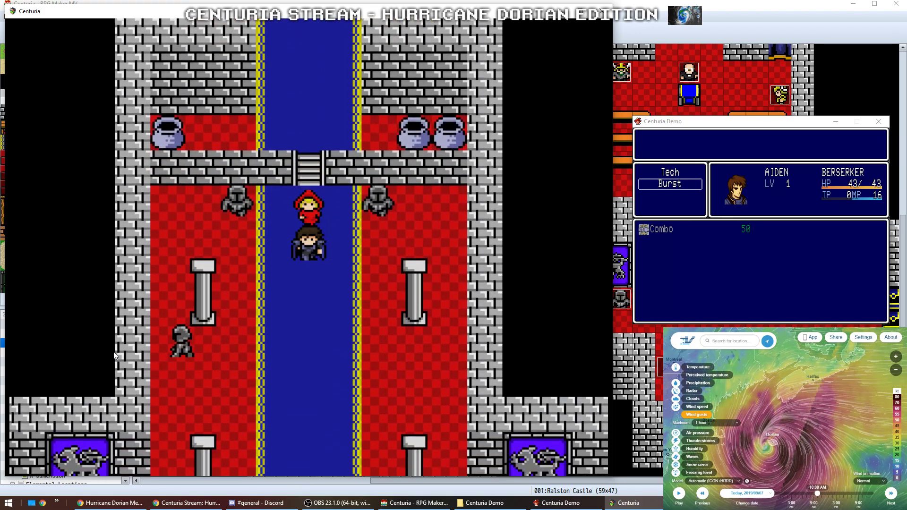
pyautogui.press('Down')
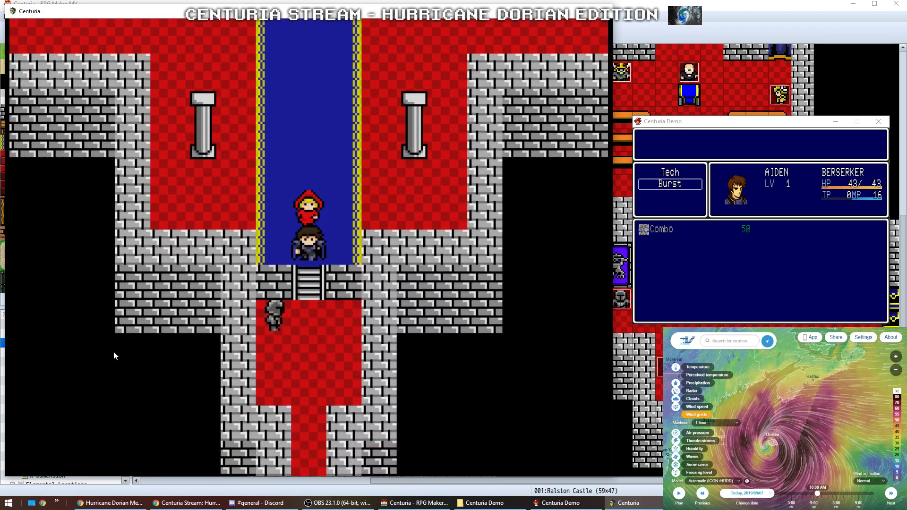
pyautogui.press('Down')
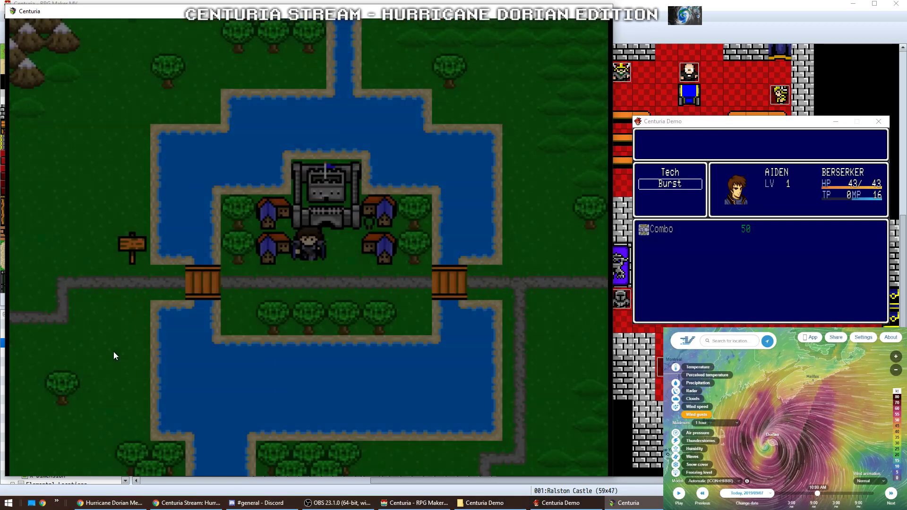
# Close the Demo's open menus and walk its party south through the castle out onto the world map
pyautogui.press('Escape')
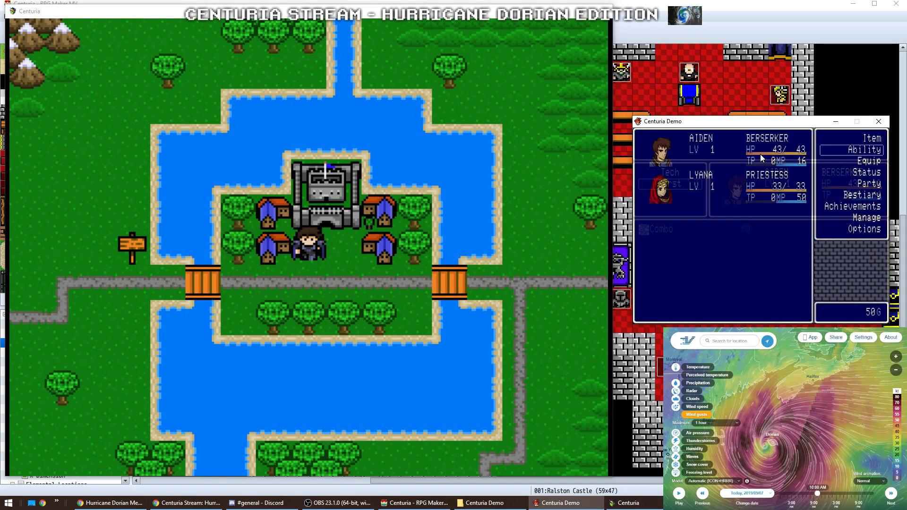
pyautogui.press('Escape')
pyautogui.press('Down')
pyautogui.press('Down')
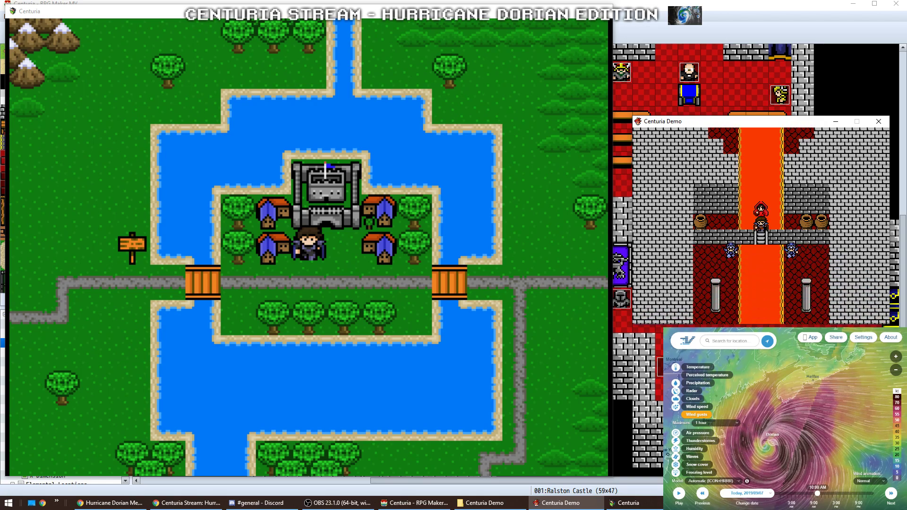
pyautogui.press('Down')
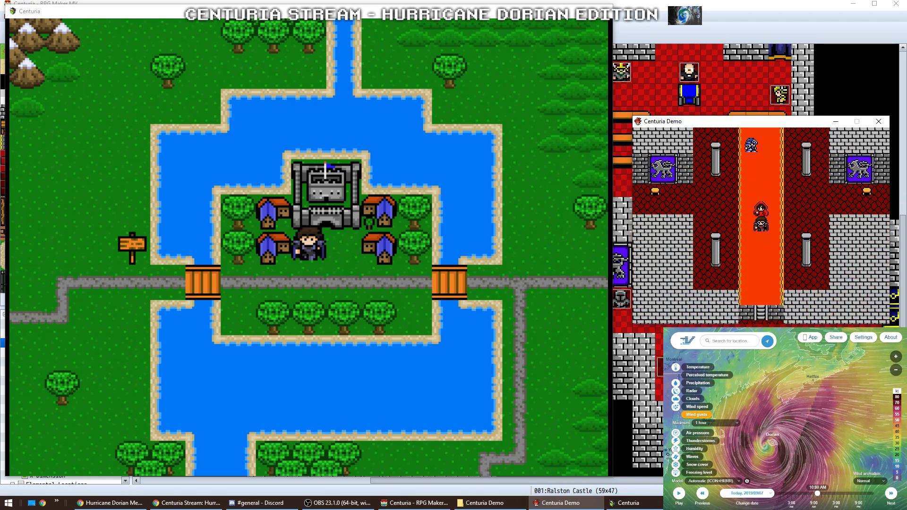
pyautogui.press('Down')
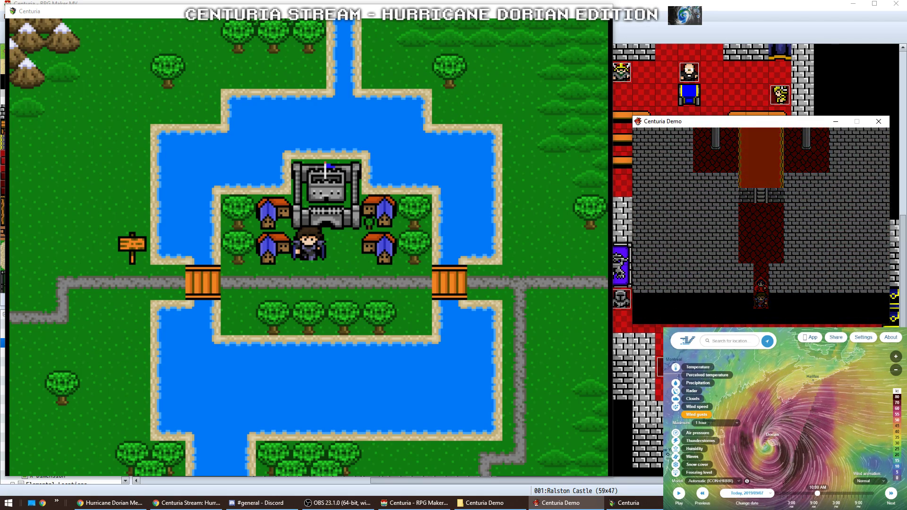
pyautogui.press('Down')
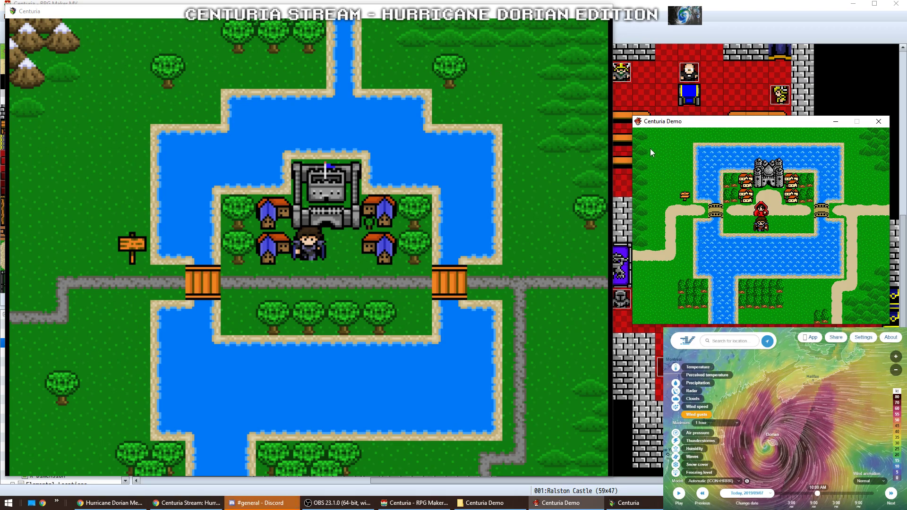
# Switch to the Centuria window and walk the party down to the road and east toward the moat bridge
pyautogui.click(523, 20)
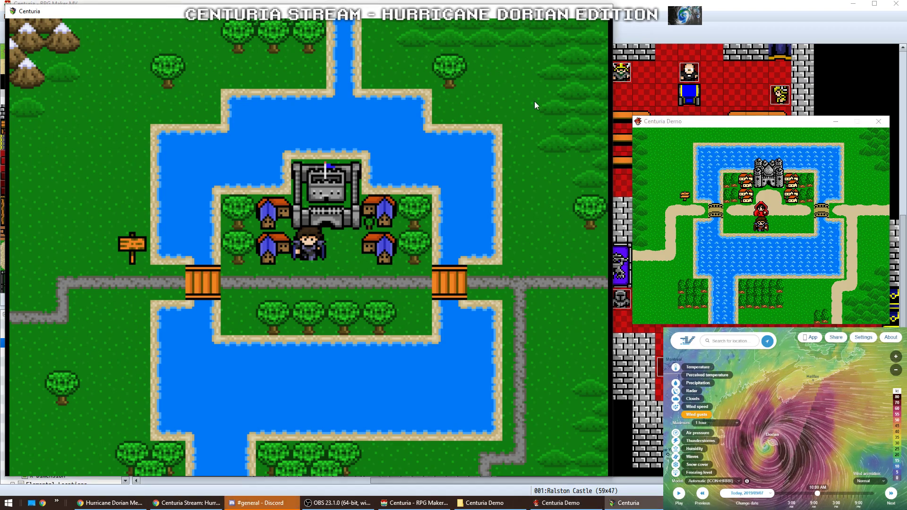
pyautogui.press('Down')
pyautogui.press('Right')
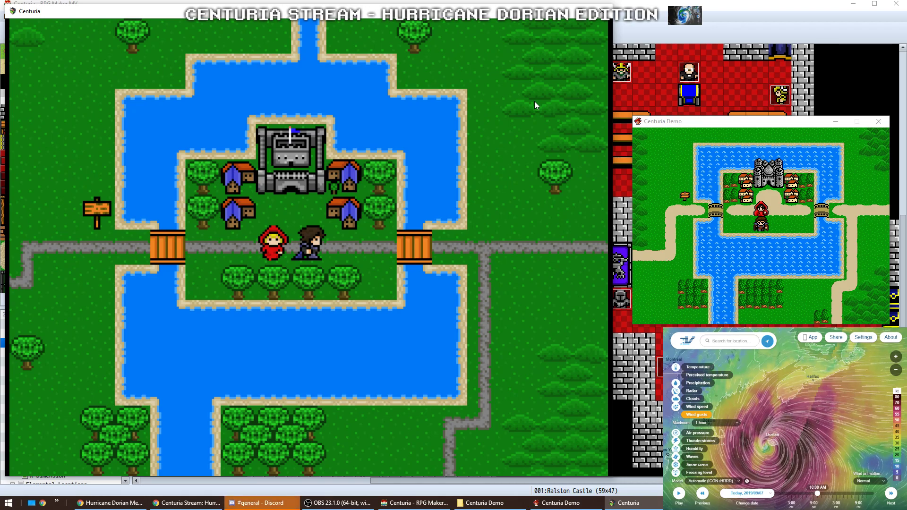
pyautogui.press('Right')
pyautogui.press('Right')
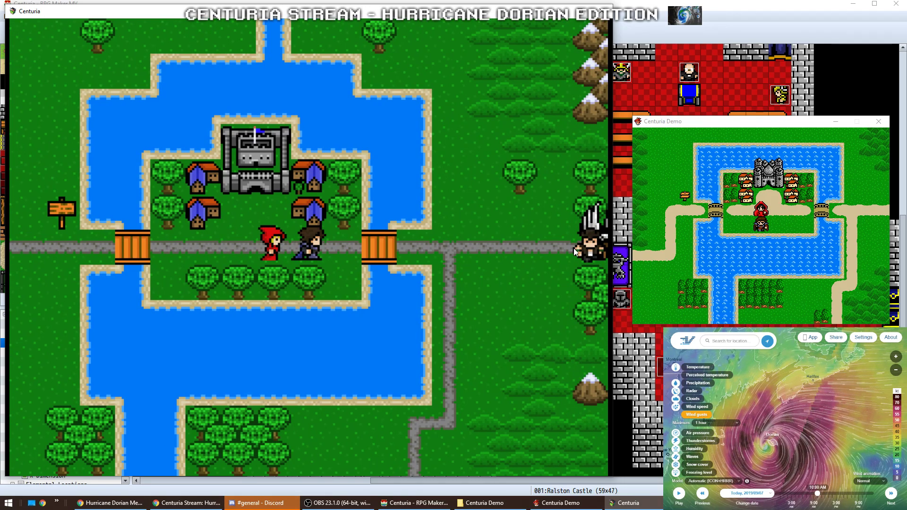
pyautogui.press('Right')
# Switch to the Centuria Demo window and walk its party east across the bridge beyond the castle
pyautogui.click(834, 162)
pyautogui.press('Right')
pyautogui.press('Right')
pyautogui.press('Right')
pyautogui.press('Right')
pyautogui.press('Right')
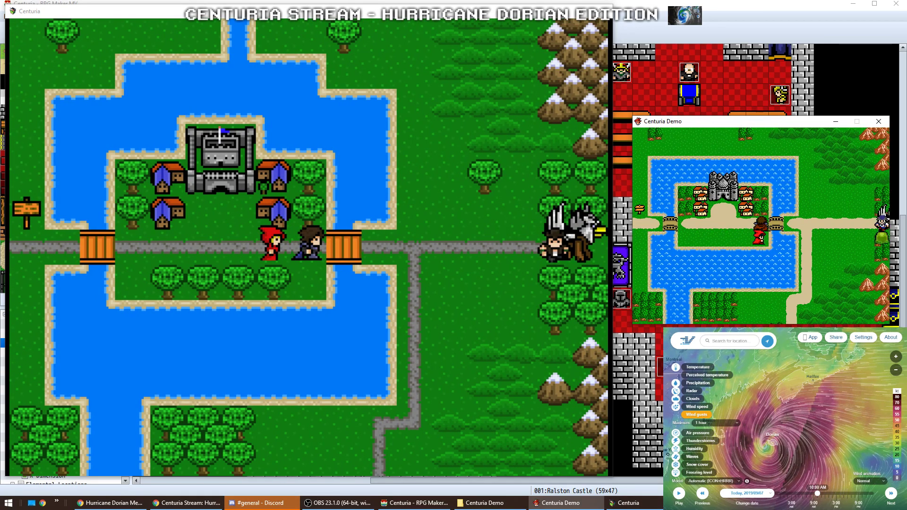
pyautogui.press('Right')
# Walk the Demo party back west over the bridge to the castle island
pyautogui.press('Left')
pyautogui.press('Left')
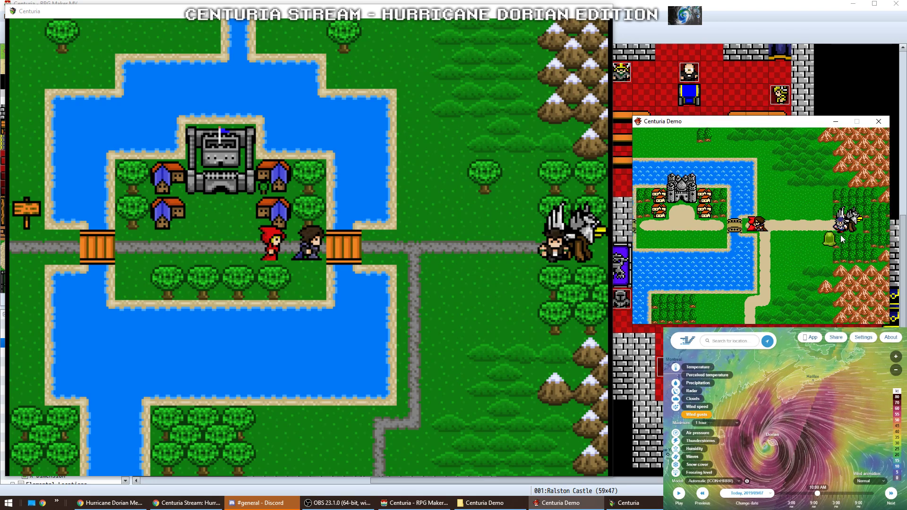
pyautogui.press('Left')
pyautogui.press('Left')
pyautogui.press('Left')
pyautogui.press('Left')
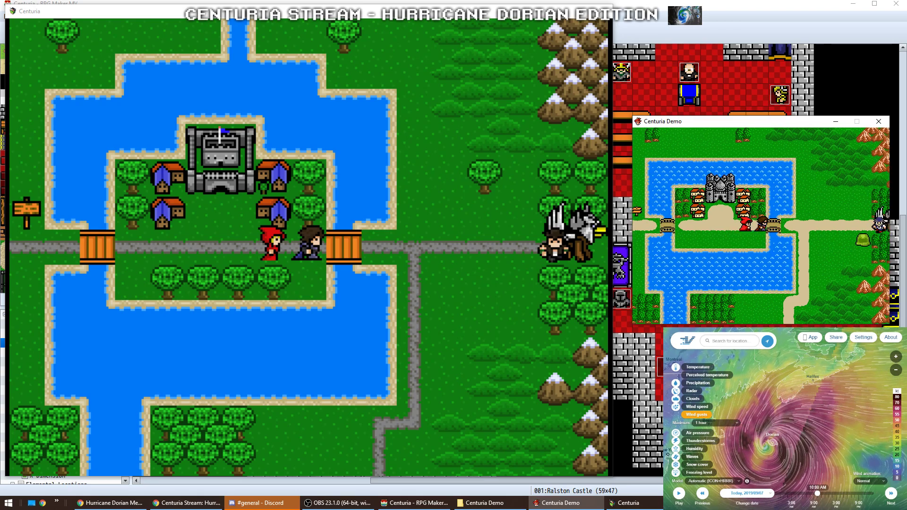
# Return to the Centuria window, walk the party east over the bridge, and pace around the road junction
pyautogui.click(424, 141)
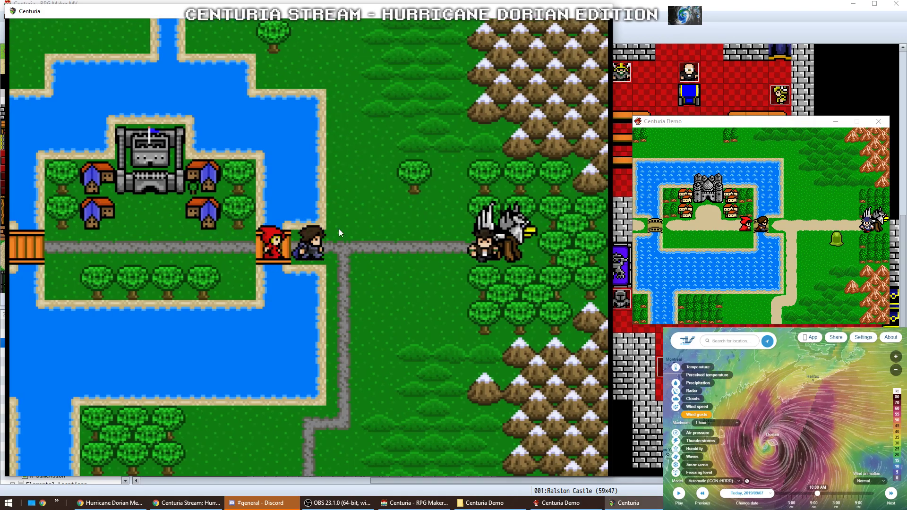
pyautogui.click(336, 245)
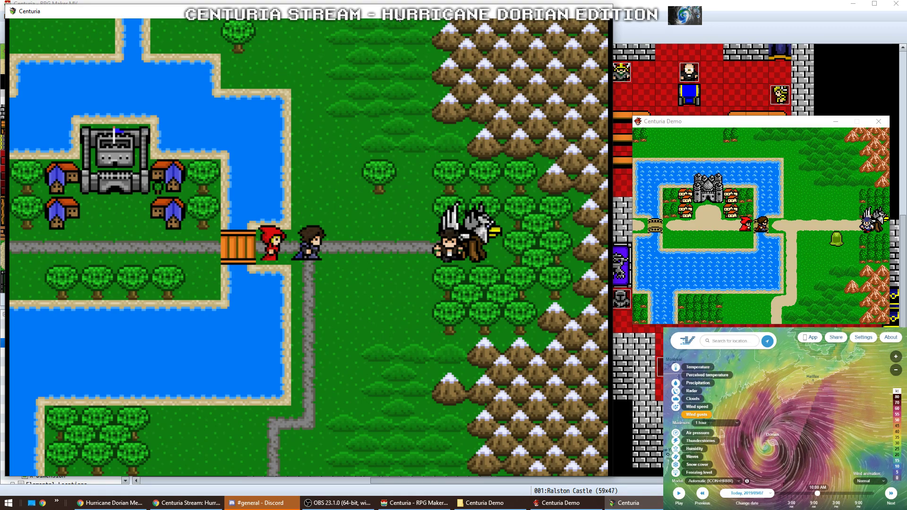
pyautogui.press('Right')
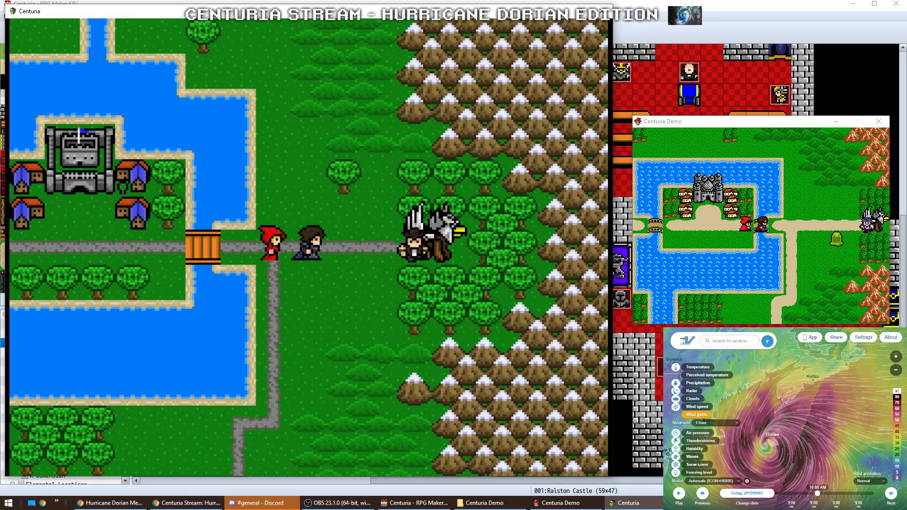
pyautogui.press('Up')
pyautogui.press('Left')
pyautogui.press('Right')
pyautogui.press('Left')
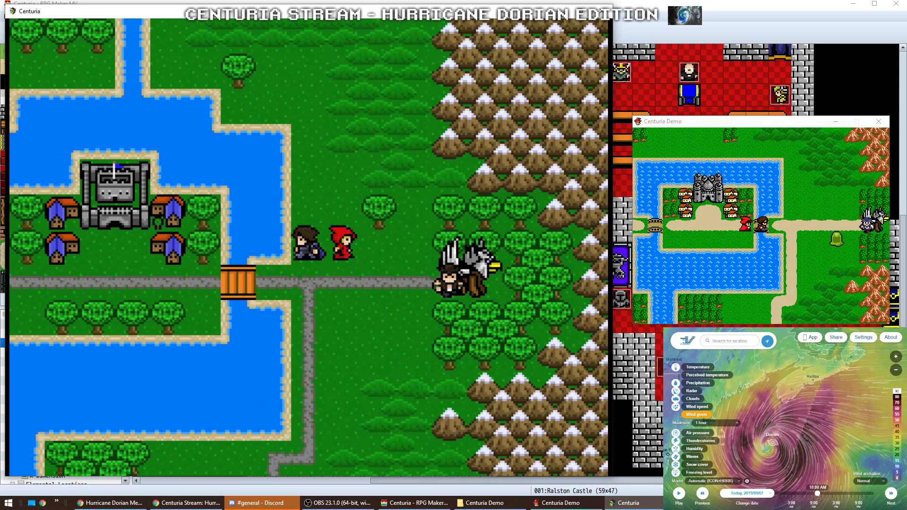
pyautogui.press('Down')
pyautogui.press('Left')
pyautogui.press('Right')
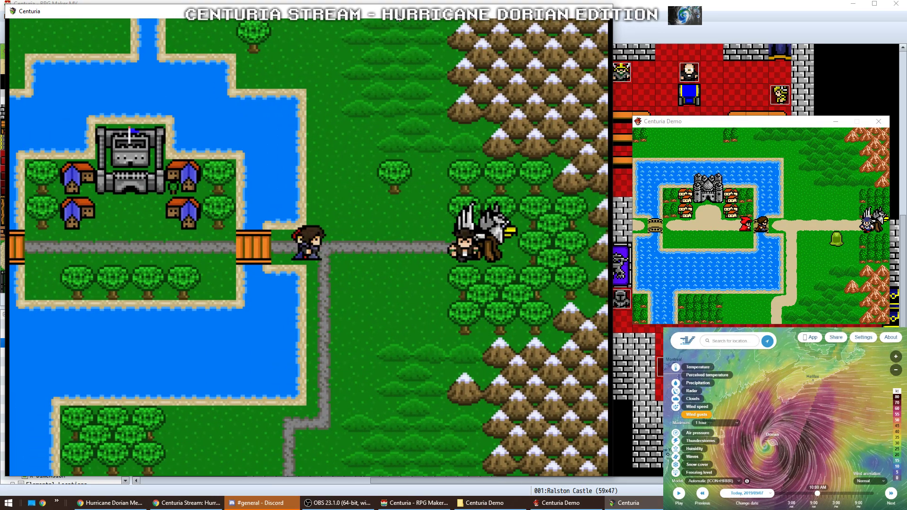
# Save the game from Centuria's main menu
pyautogui.press('Escape')
pyautogui.press('Up')
pyautogui.press('Up')
pyautogui.press('Return')
pyautogui.press('Return')
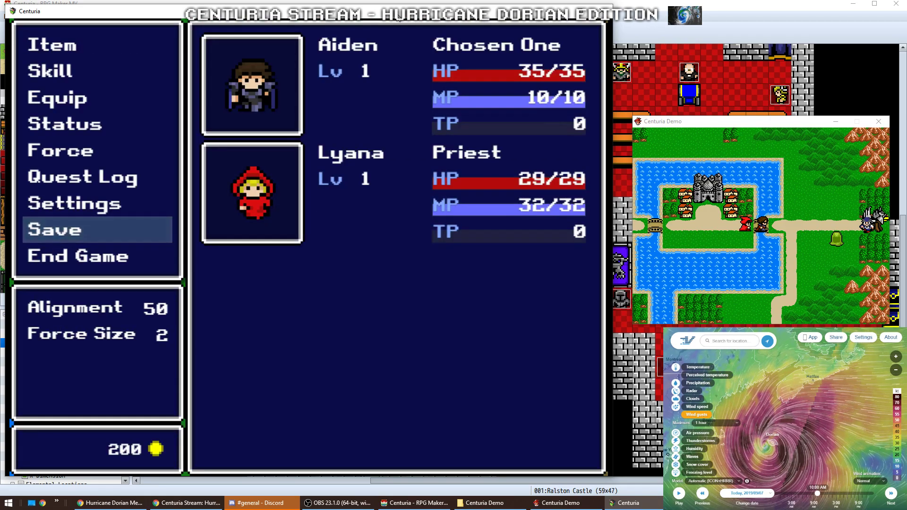
# Switch to the RPG Maker MV editor, open the Overworld map, and bring the castle area into view
pyautogui.click(624, 28)
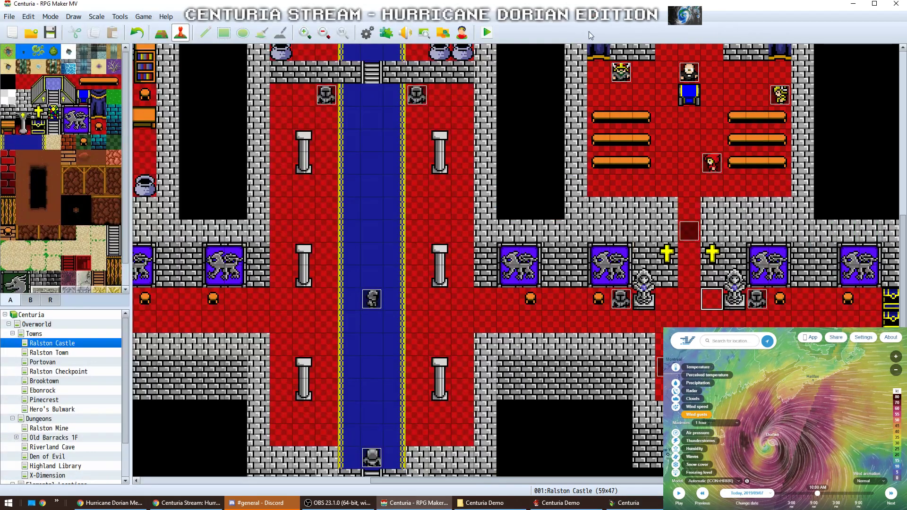
pyautogui.click(42, 325)
pyautogui.scroll(10, 203, 262)
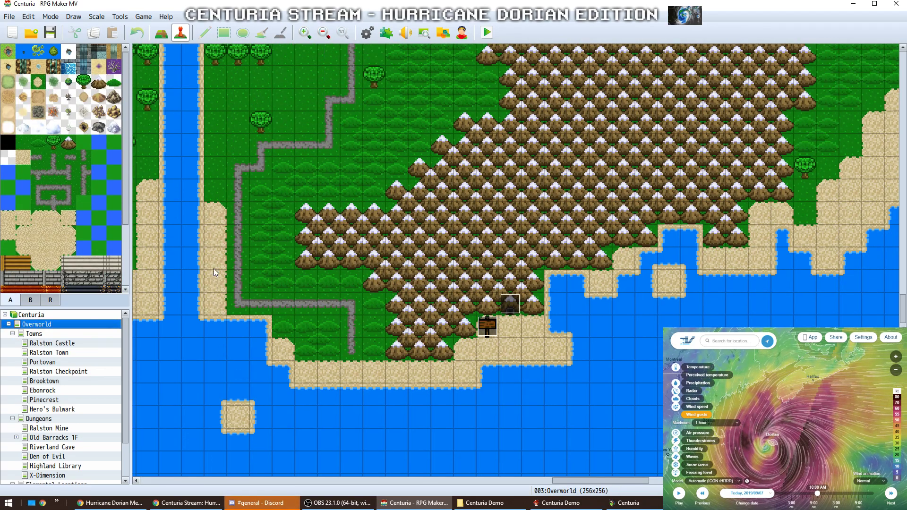
pyautogui.scroll(3, 343, 299)
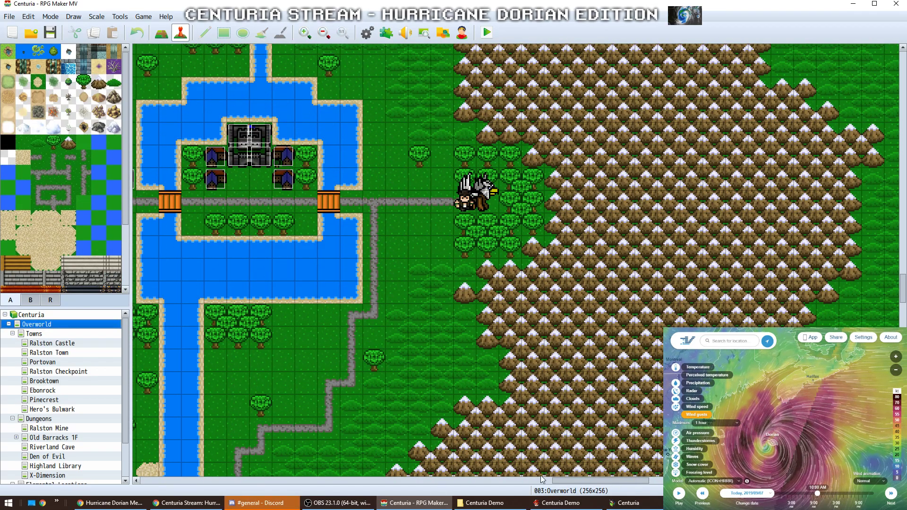
pyautogui.moveTo(624, 481); pyautogui.dragTo(593, 482)
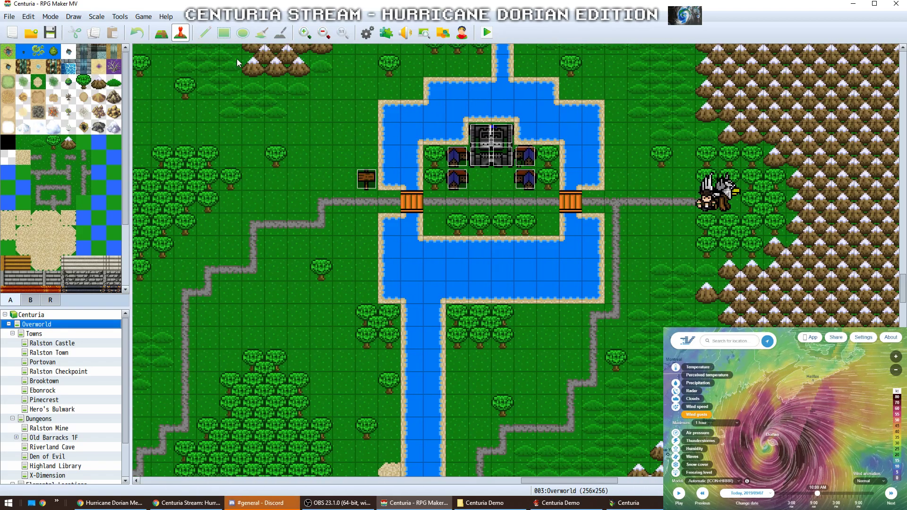
# Display the Overworld's region IDs and clear the stray region 1 from the road tile south of the junction east of the castle
pyautogui.click(161, 32)
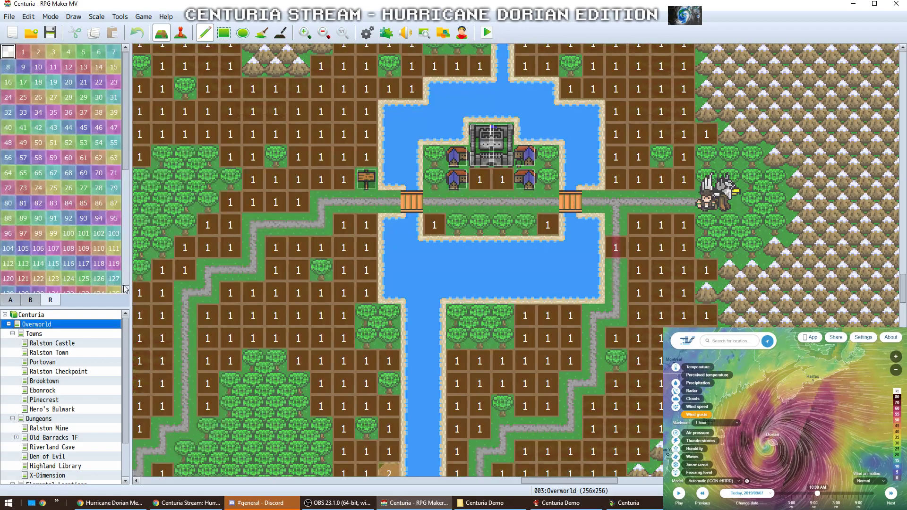
pyautogui.scroll(-1, 567, 267)
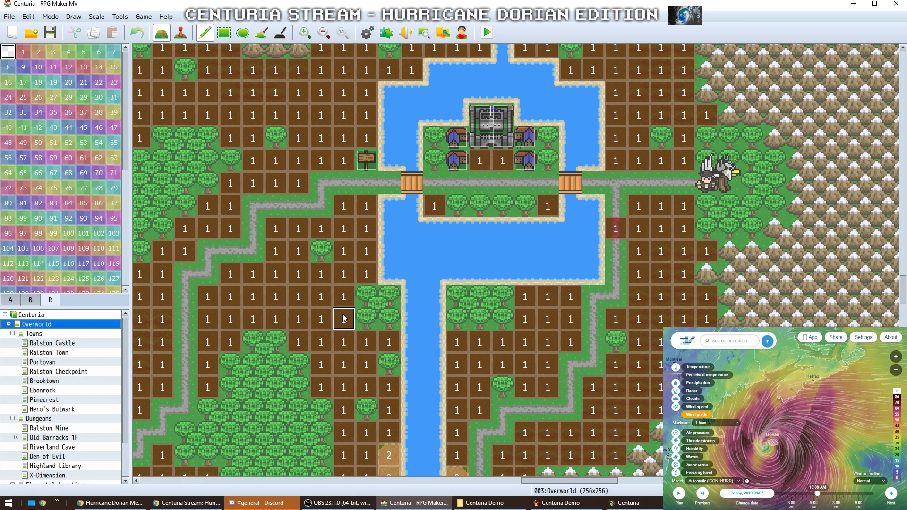
pyautogui.scroll(-3, 468, 290)
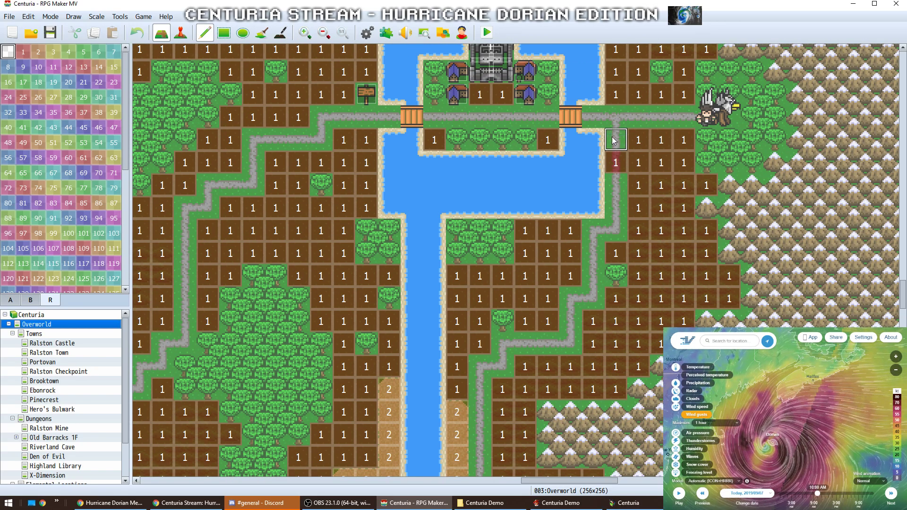
pyautogui.scroll(5, 609, 171)
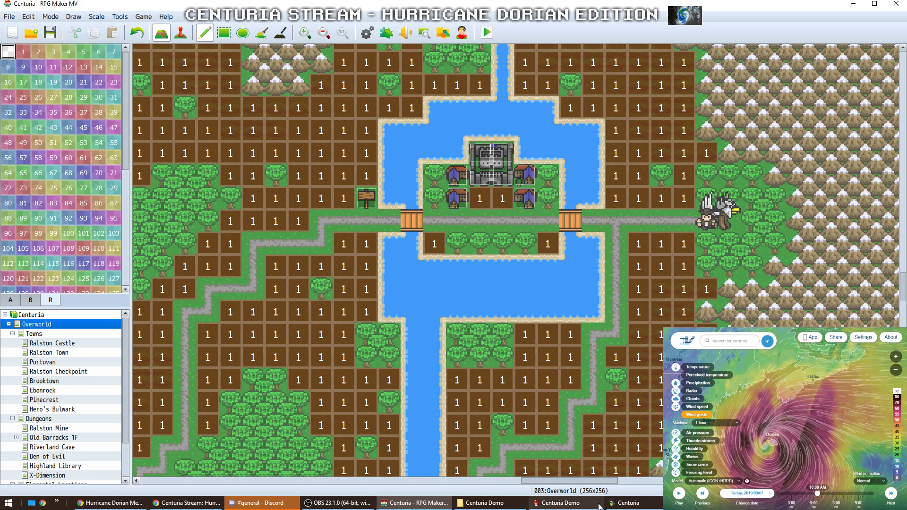
# Switch back to the game windows, close Centuria's main menu, and walk the party south along the road to the beach
pyautogui.click(629, 503)
pyautogui.click(561, 504)
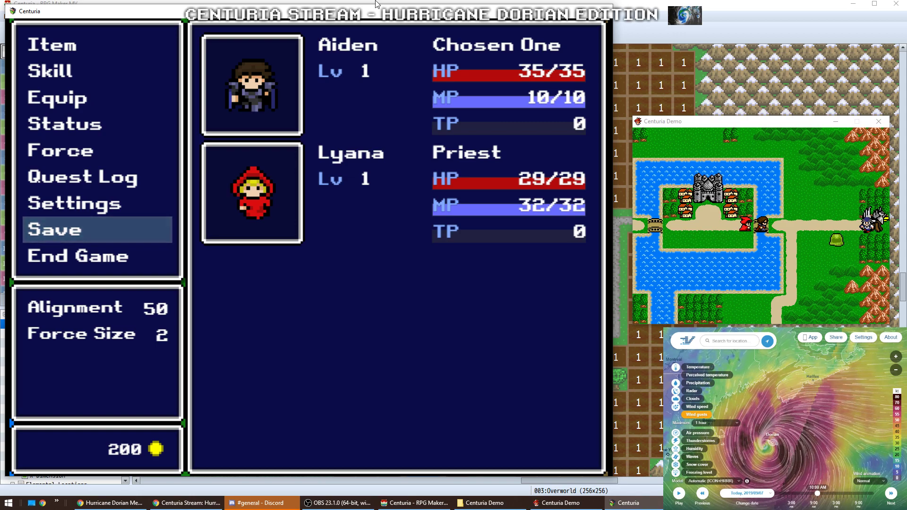
pyautogui.press('Escape')
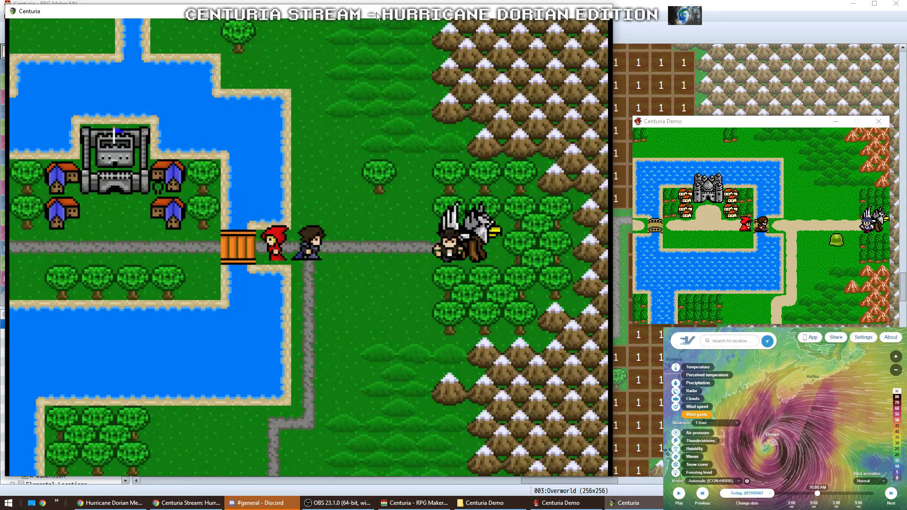
pyautogui.press('Down')
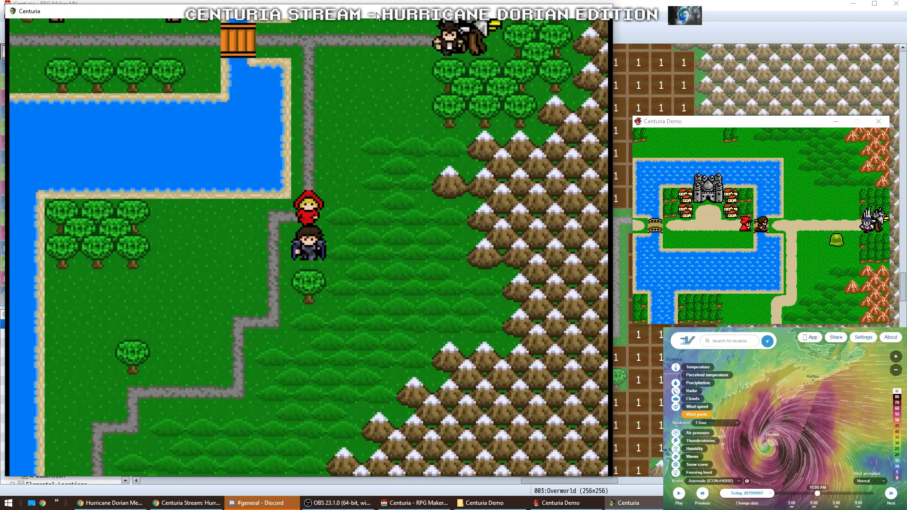
pyautogui.press('Left')
pyautogui.press('Down')
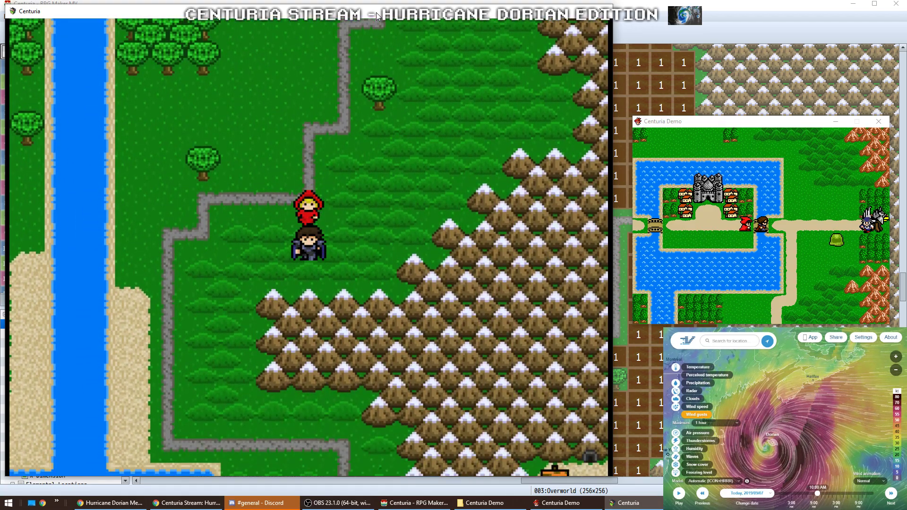
pyautogui.press('Left')
pyautogui.press('Down')
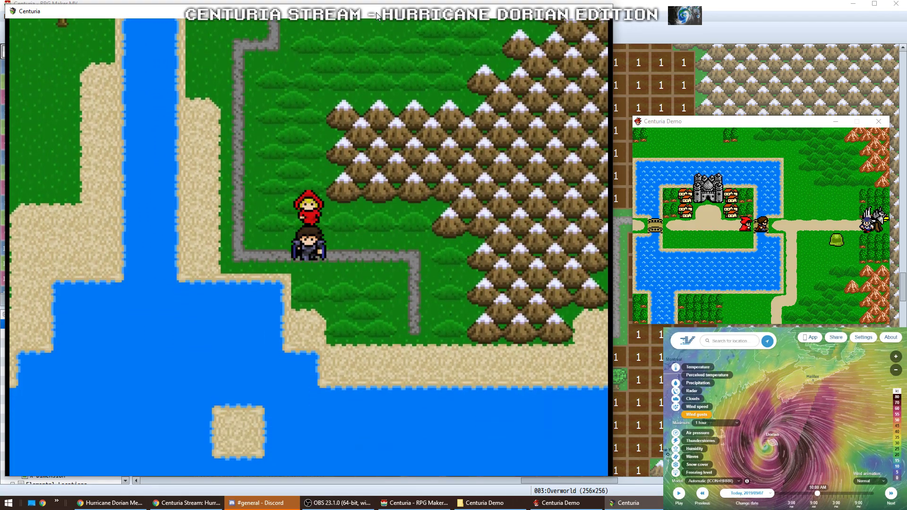
pyautogui.press('Down')
pyautogui.press('Right')
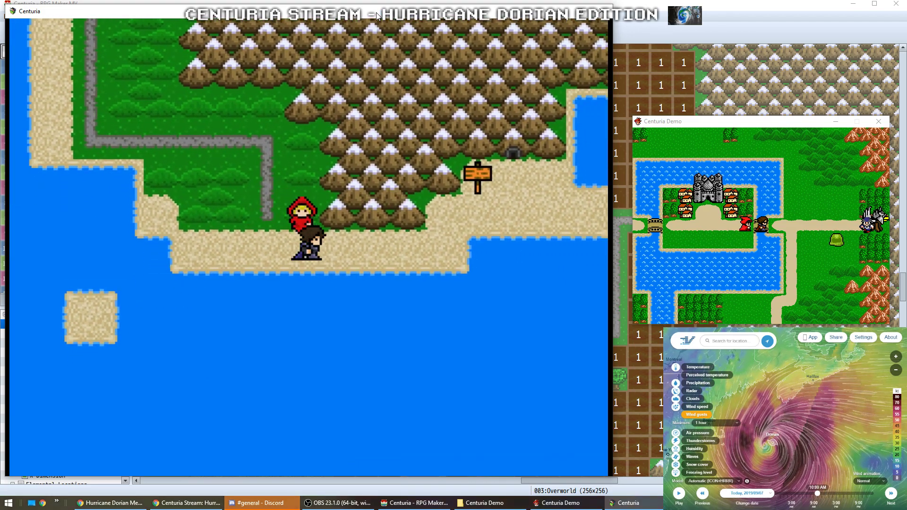
# Walk the party east along the beach to the signpost near the cave and read the sign
pyautogui.press('Right')
pyautogui.press('Up')
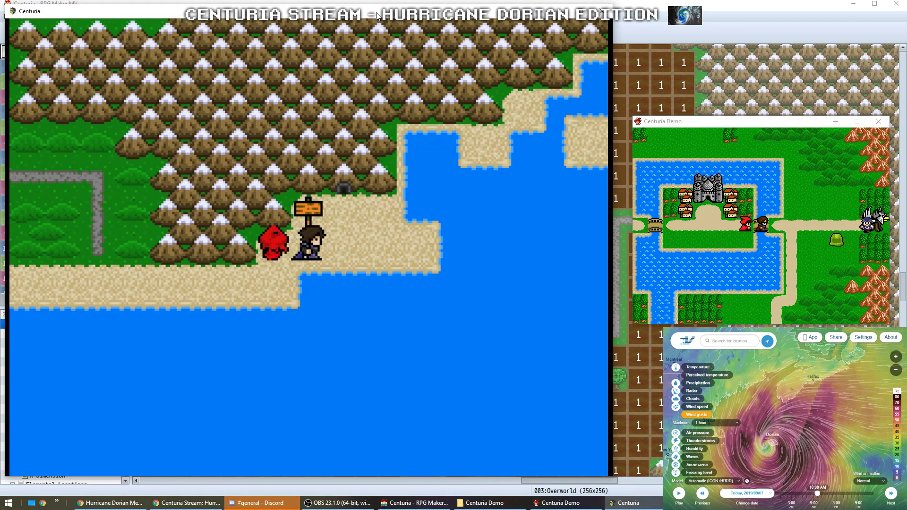
pyautogui.press('Up')
pyautogui.press('Return')
pyautogui.press('Return')
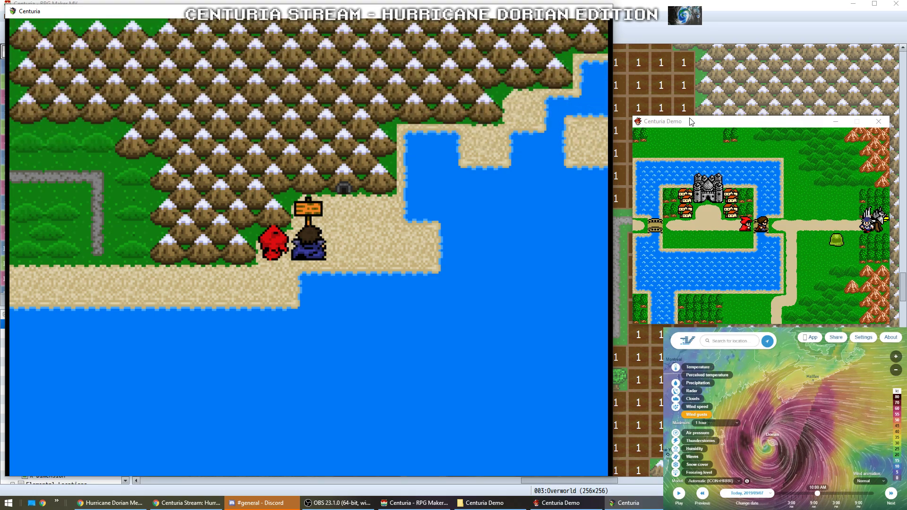
# Switch to the Centuria Demo and walk the party from the castle's east bridge south along the winding road toward the coast
pyautogui.click(690, 122)
pyautogui.press('Right')
pyautogui.press('Down')
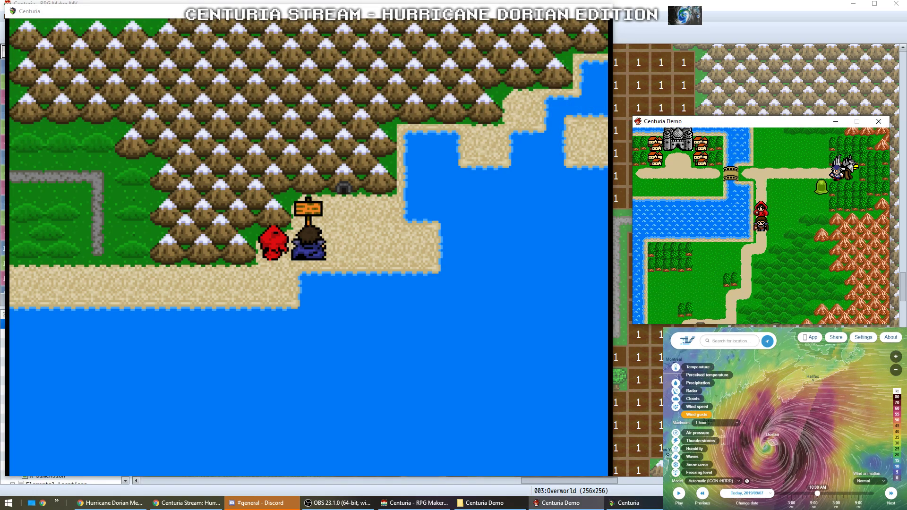
pyautogui.press('Left')
pyautogui.press('Down')
pyautogui.press('Down')
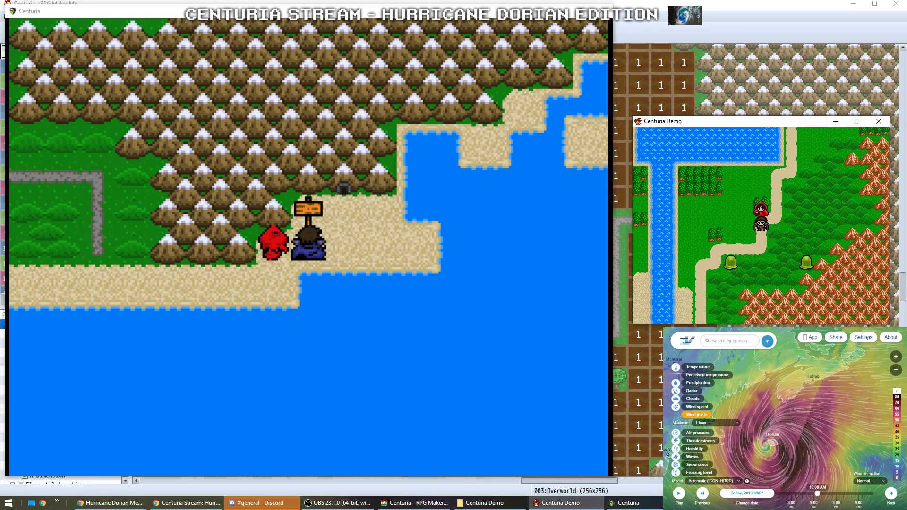
pyautogui.press('Left')
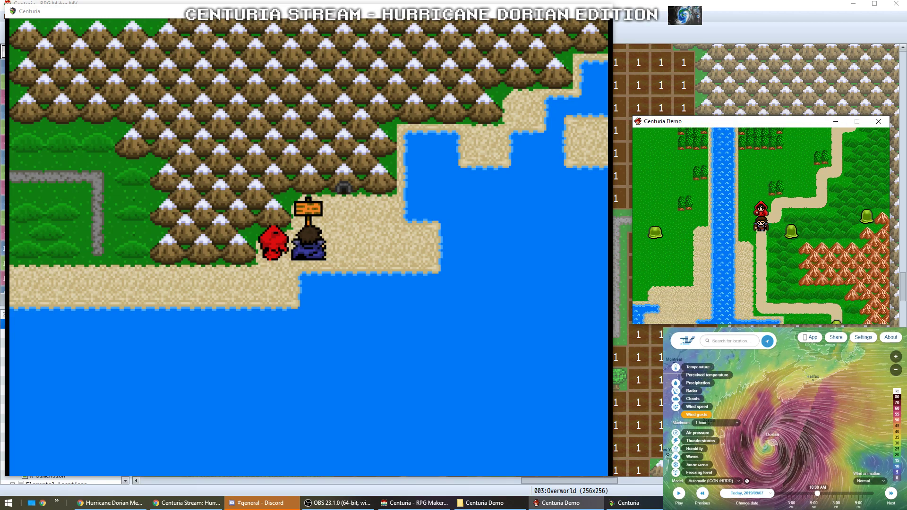
pyautogui.press('Right')
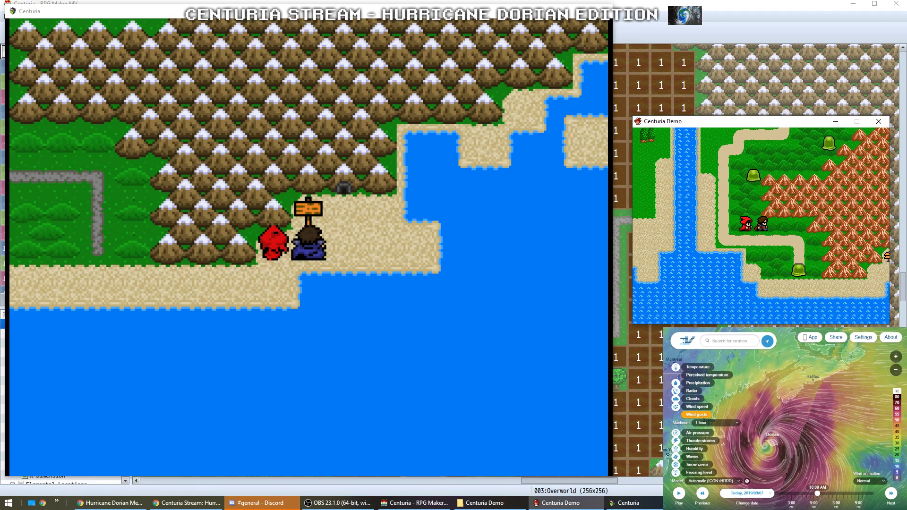
# Walk the Demo party southeast onto the beach, past the signpost, and into the cave entrance of Ralston Mine
pyautogui.press('Down')
pyautogui.press('Right')
pyautogui.press('Down')
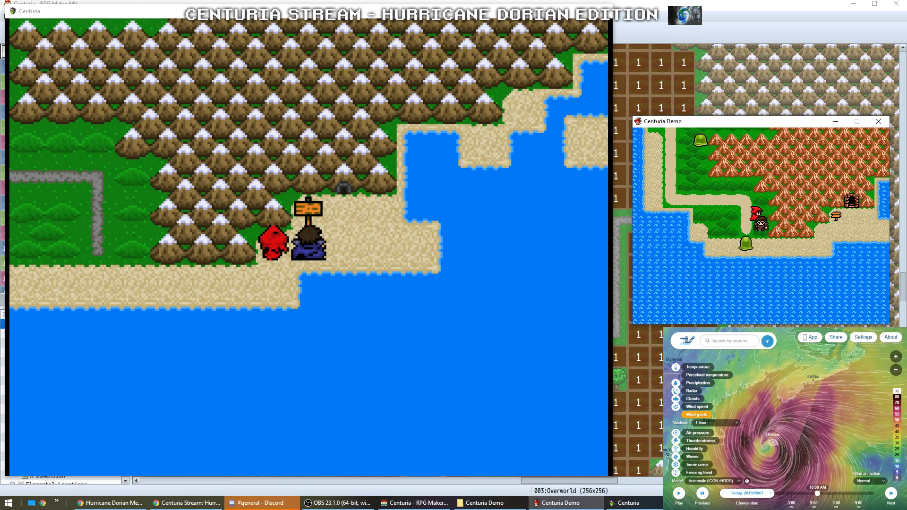
pyautogui.press('Right')
pyautogui.press('Right')
pyautogui.press('Up')
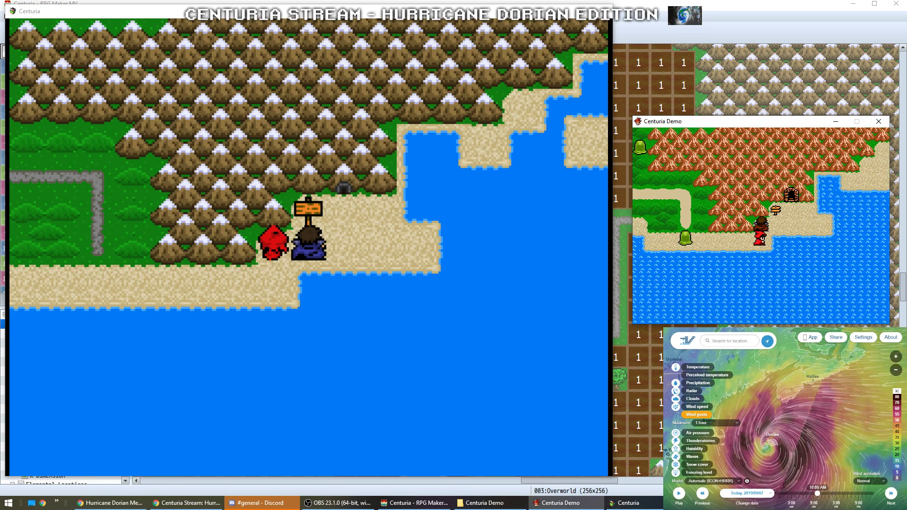
pyautogui.press('Up')
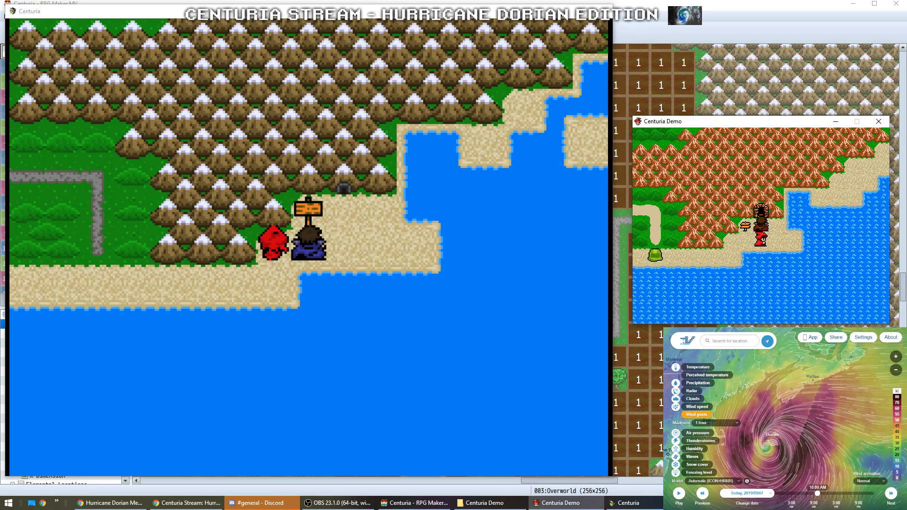
pyautogui.press('Up')
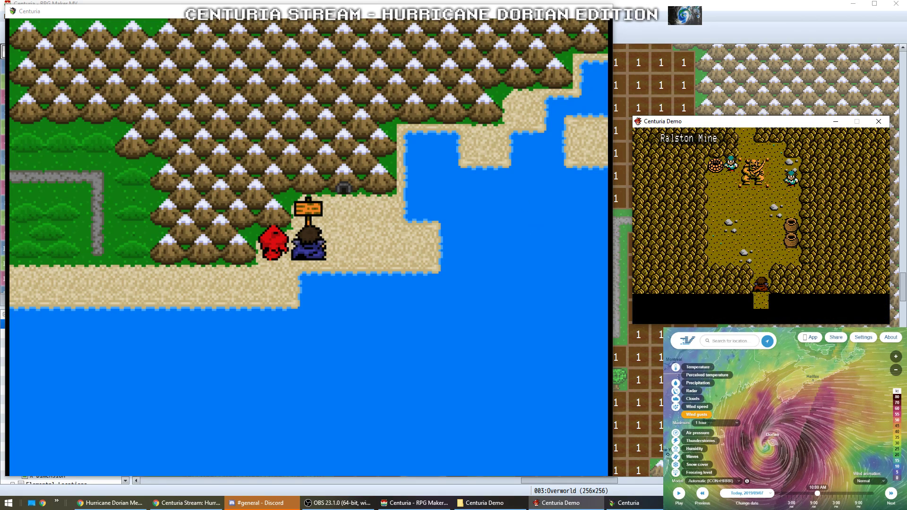
# Switch to Centuria, lead the party into Ralston Mine, and walk north past the miners and east along the first corridor
pyautogui.press('Right')
pyautogui.press('Up')
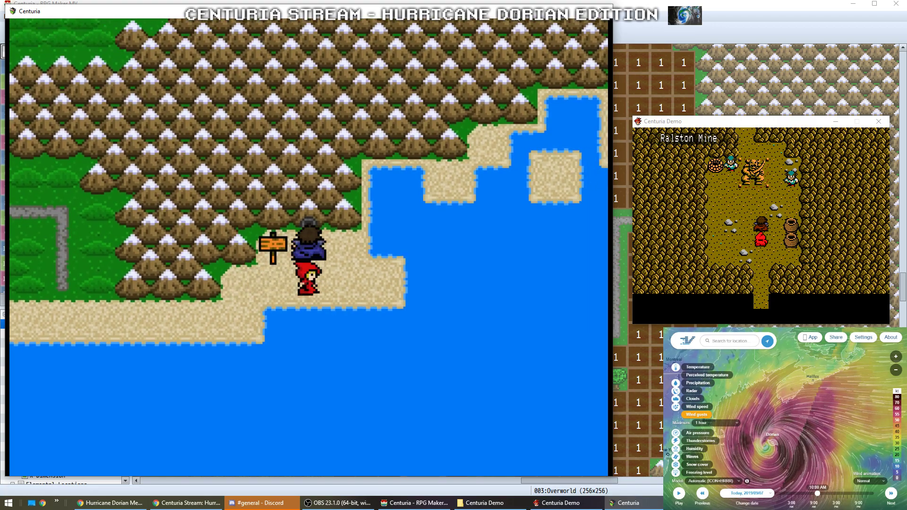
pyautogui.press('Up')
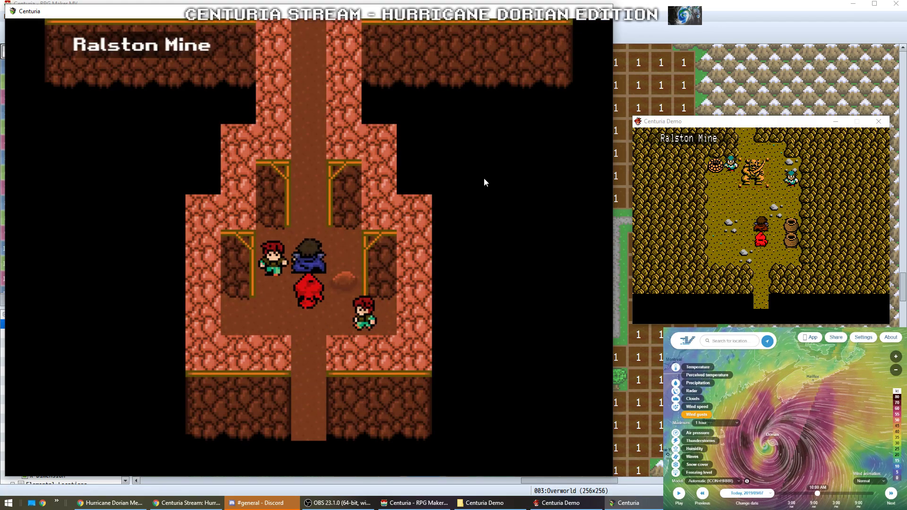
pyautogui.press('Right')
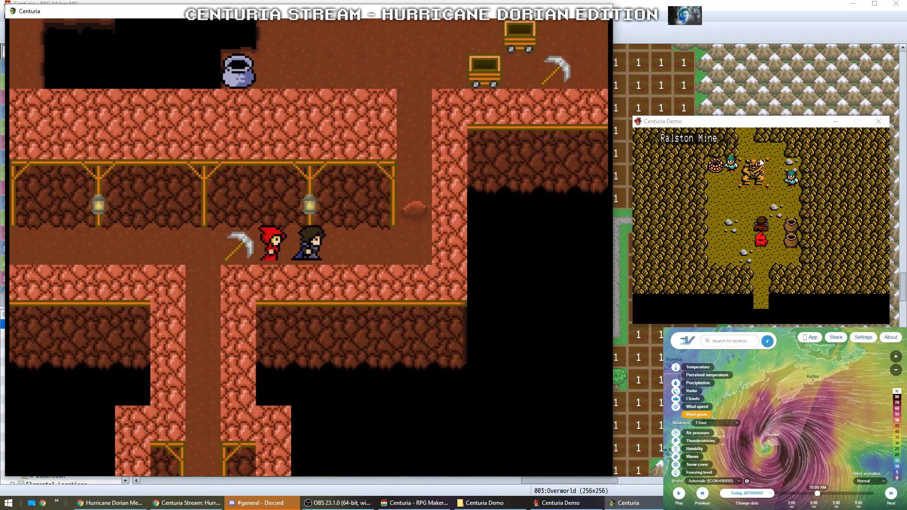
# Return to the Demo and walk its party north past the large creature into the passage below the row of jars
pyautogui.click(776, 159)
pyautogui.press('Up')
pyautogui.press('Right')
pyautogui.press('Up')
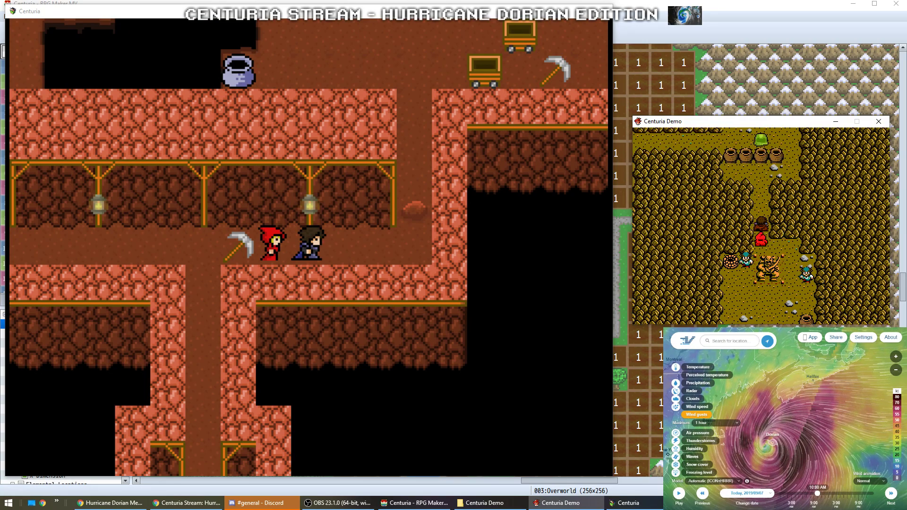
pyautogui.press('Right')
pyautogui.press('Down')
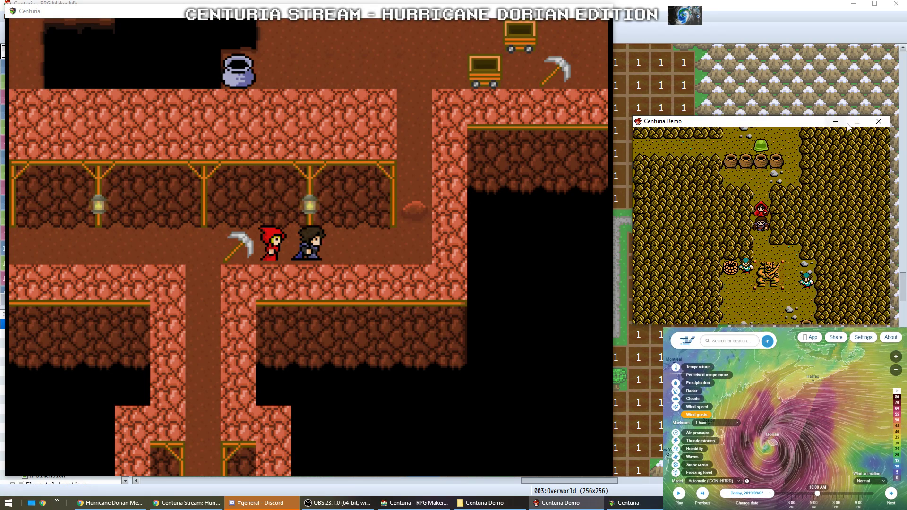
# Close the Centuria Demo and shift the Centuria game window slightly away from the screen's edge
pyautogui.press('Right')
pyautogui.click(885, 127)
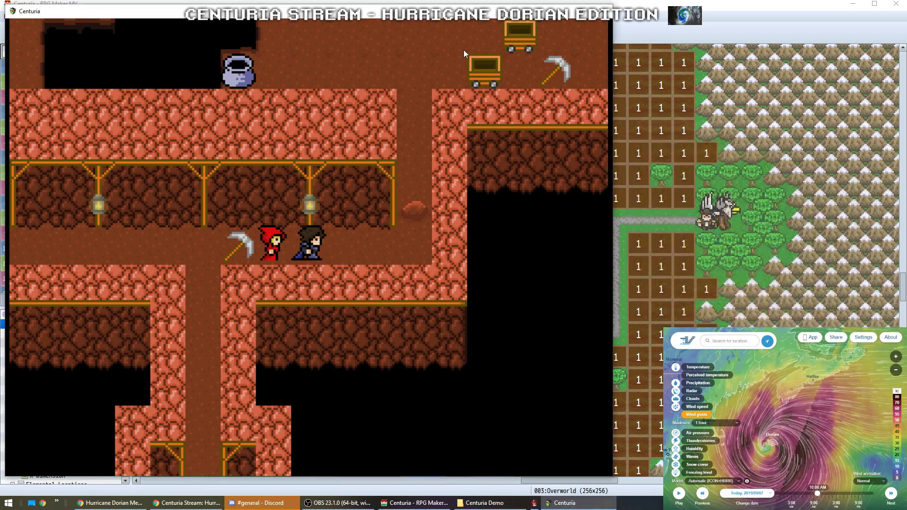
pyautogui.moveTo(390, 18); pyautogui.dragTo(398, 21)
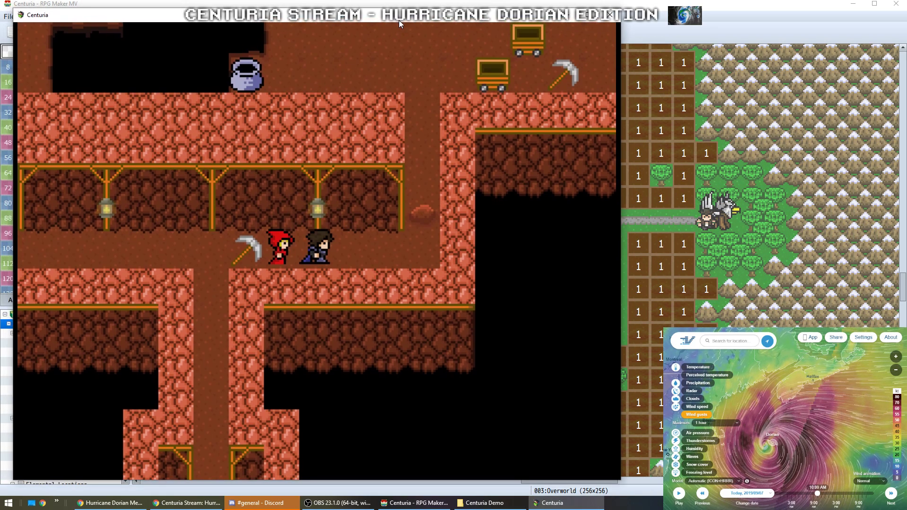
# Walk the Centuria party north into the wide mine corridor and west around the dark pit toward the lone mine cart
pyautogui.press('Right')
pyautogui.press('Up')
pyautogui.press('Left')
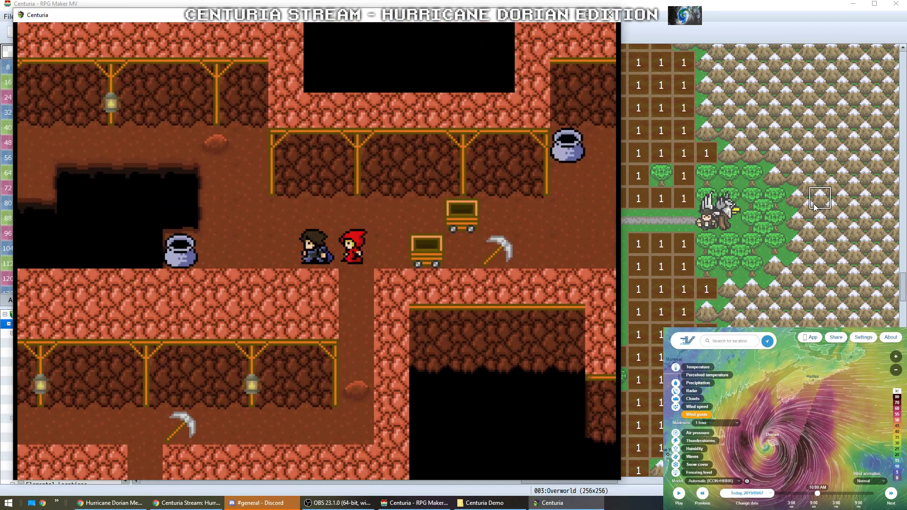
pyautogui.press('Up')
pyautogui.press('Left')
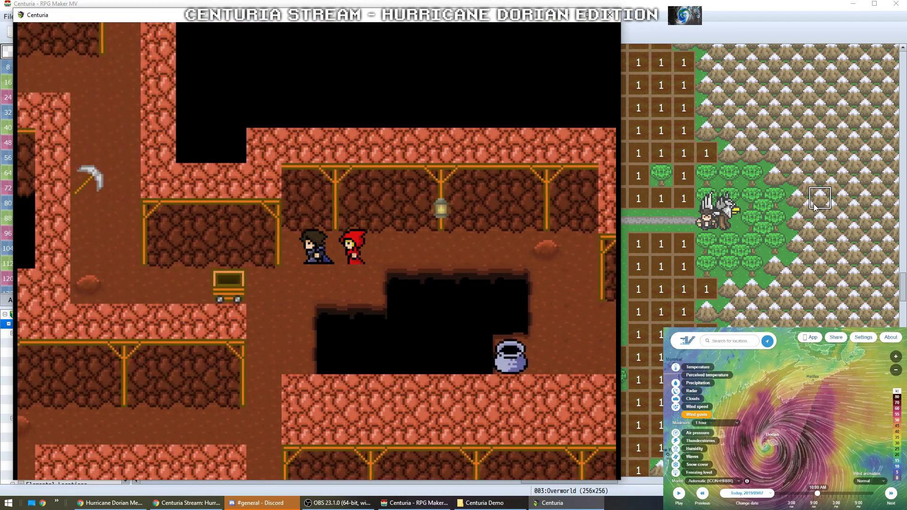
pyautogui.press('Down')
pyautogui.press('Left')
pyautogui.press('Right')
pyautogui.press('Up')
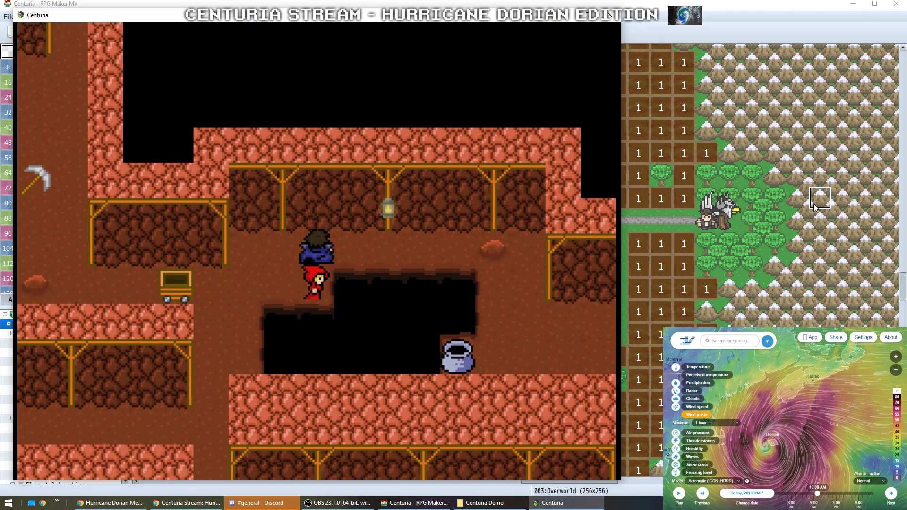
# Walk the party back east around the pit and past the two mine carts to the lone jar near the northern passage
pyautogui.press('Right')
pyautogui.press('Down')
pyautogui.press('Down')
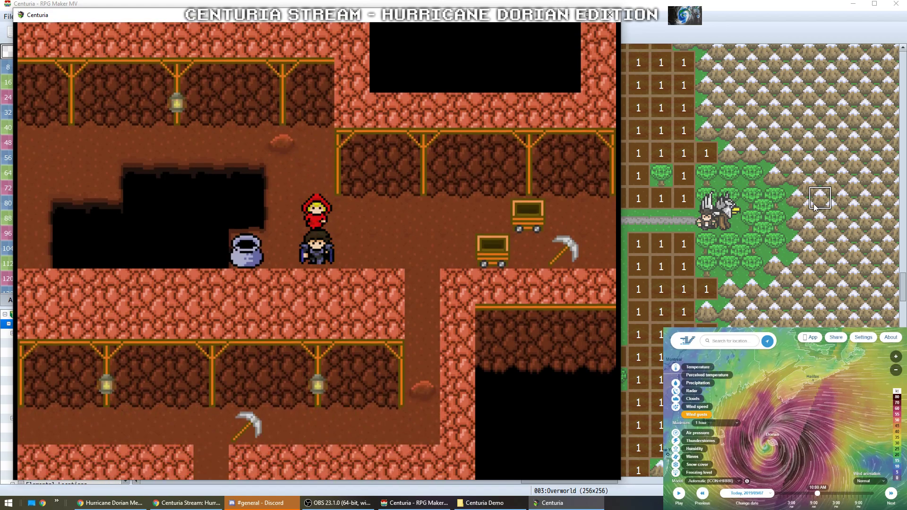
pyautogui.press('Right')
pyautogui.press('Up')
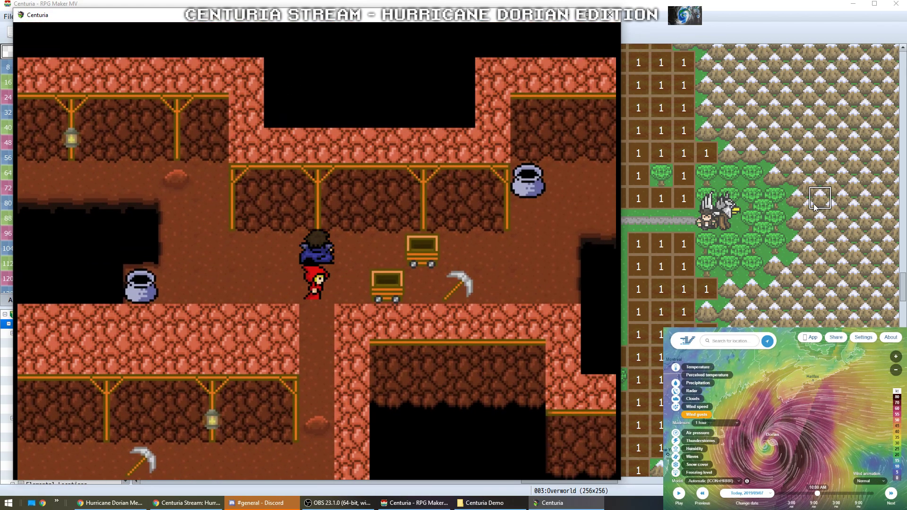
pyautogui.press('Right')
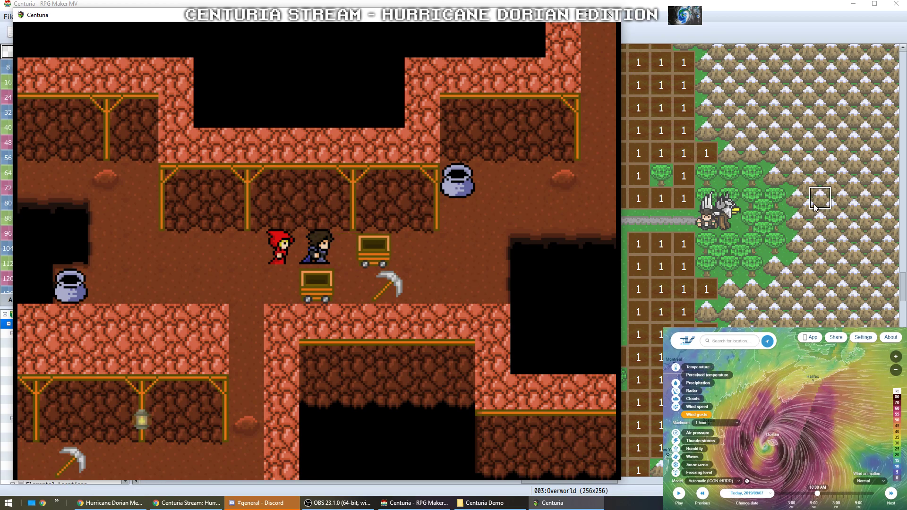
pyautogui.press('Down')
pyautogui.press('Right')
pyautogui.press('Up')
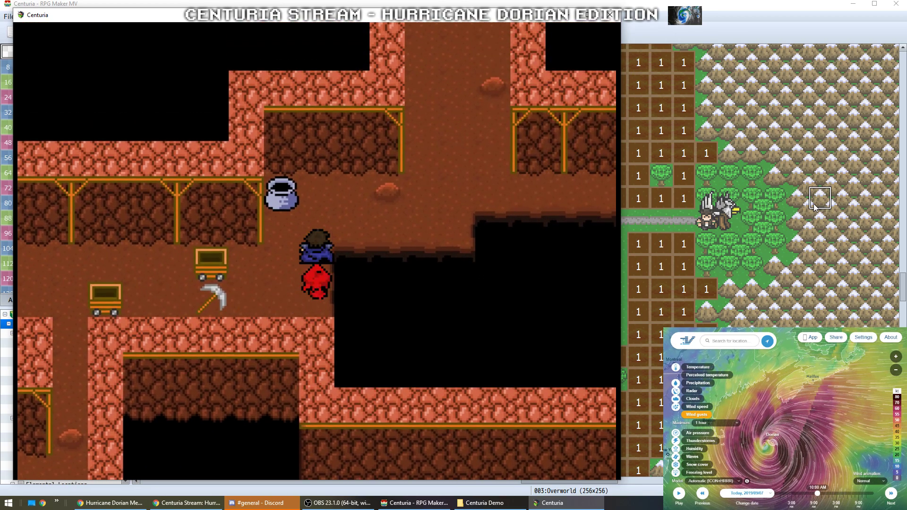
# Walk the party east past the paired jars, south to the room with two chests, and back to the eastern pit's upper rim
pyautogui.press('Right')
pyautogui.press('Down')
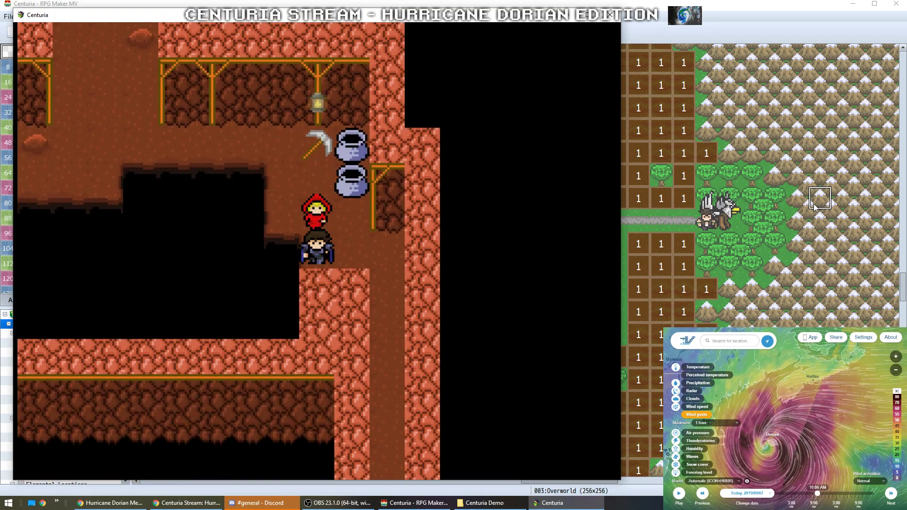
pyautogui.press('Down')
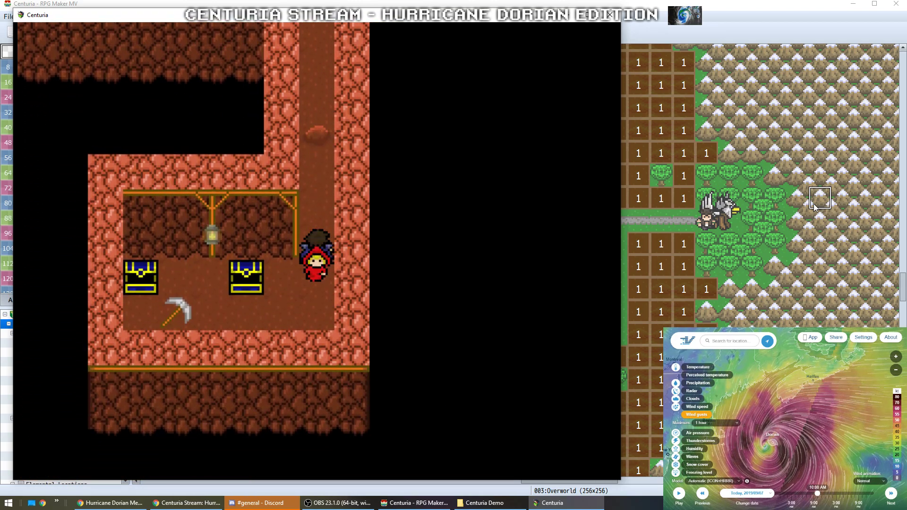
pyautogui.press('Up')
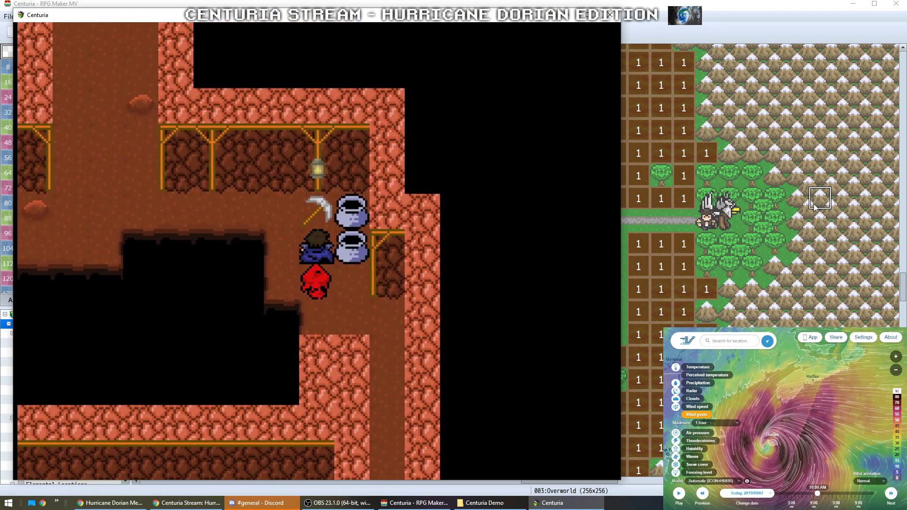
pyautogui.press('Left')
pyautogui.press('Down')
pyautogui.press('Left')
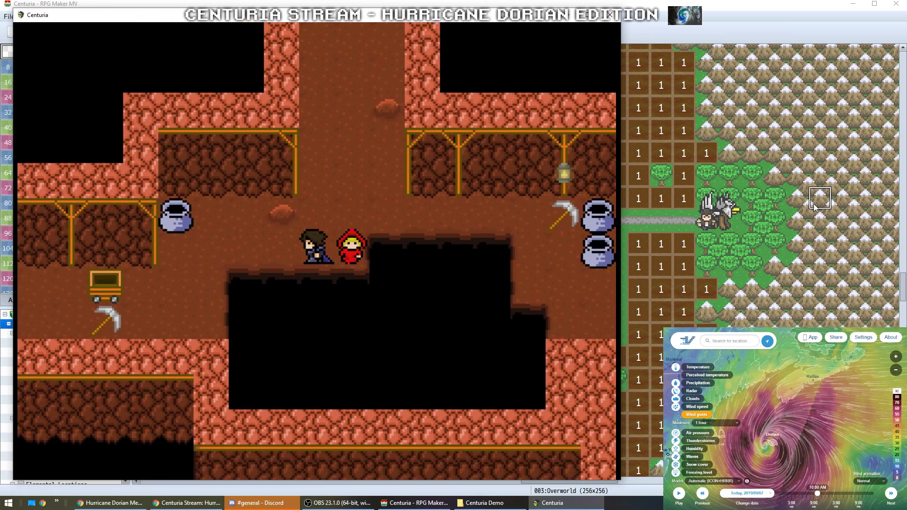
# Test the passability of the eastern pit's upper rim by moving the party along it and stepping onto the dark area
pyautogui.press('Left')
pyautogui.press('Left')
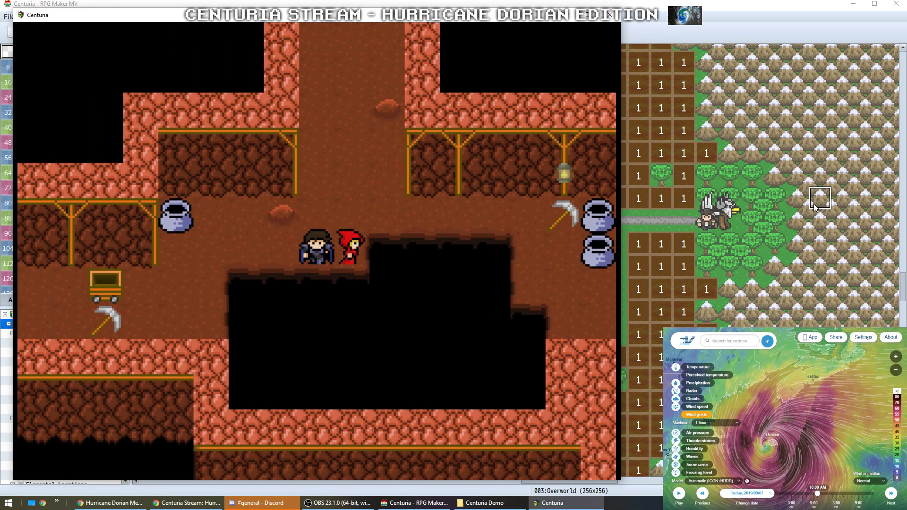
pyautogui.press('Left')
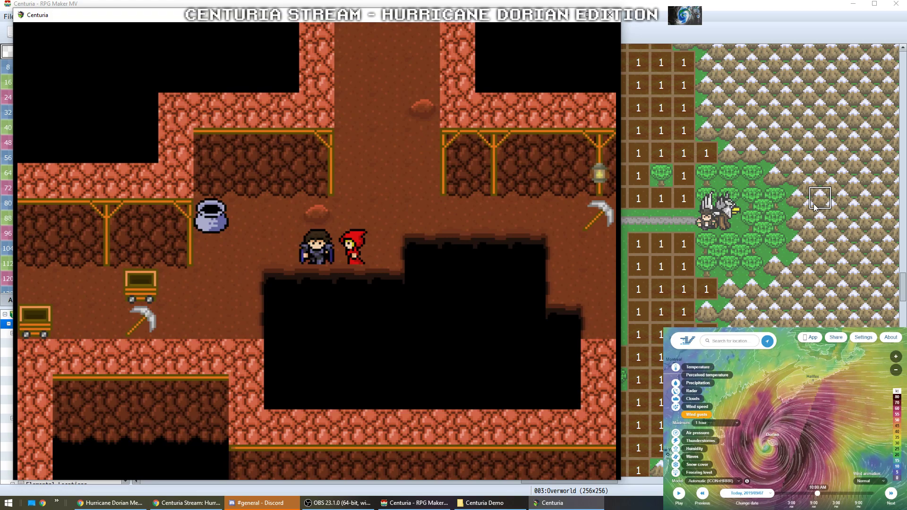
pyautogui.press('Right')
pyautogui.press('Right')
pyautogui.press('Left')
pyautogui.press('Down')
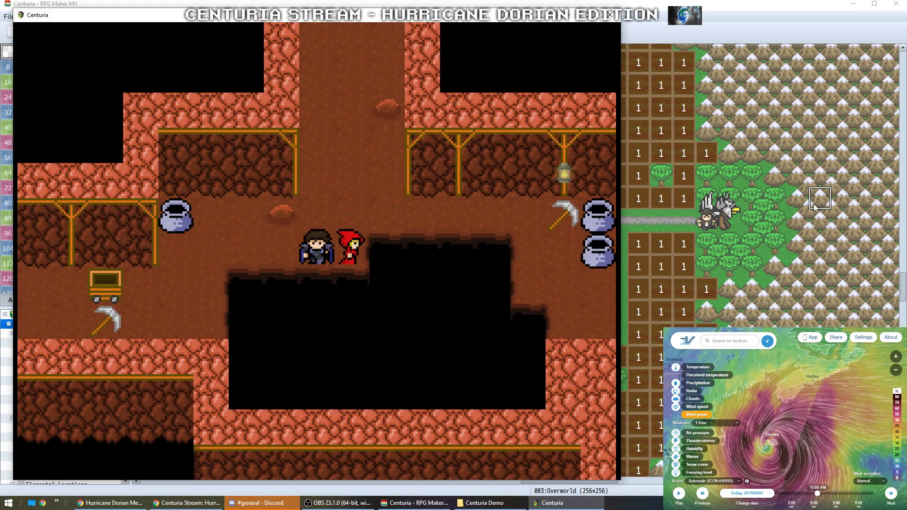
pyautogui.press('Down')
pyautogui.press('Right')
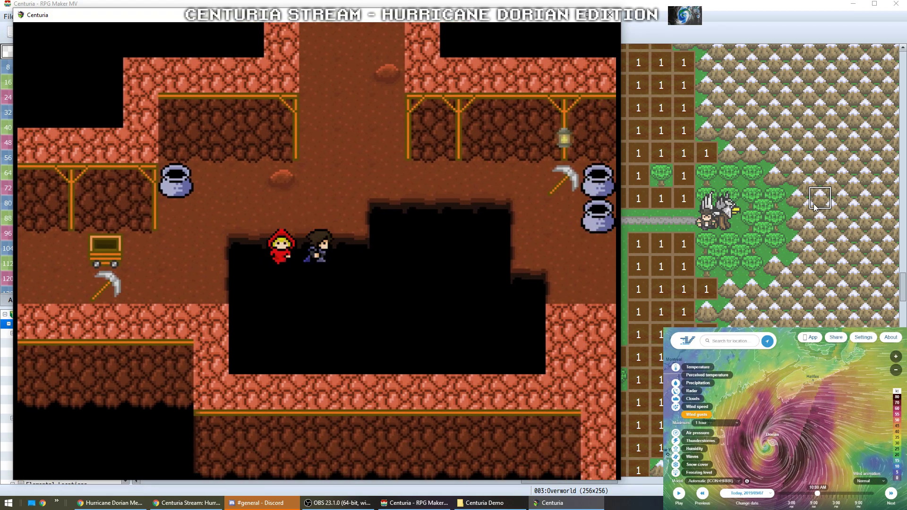
pyautogui.press('Left')
pyautogui.press('Right')
# Walk the party up the wide northern passage, west past the pickaxe and mine cart, and north toward the chest corridor
pyautogui.press('Up')
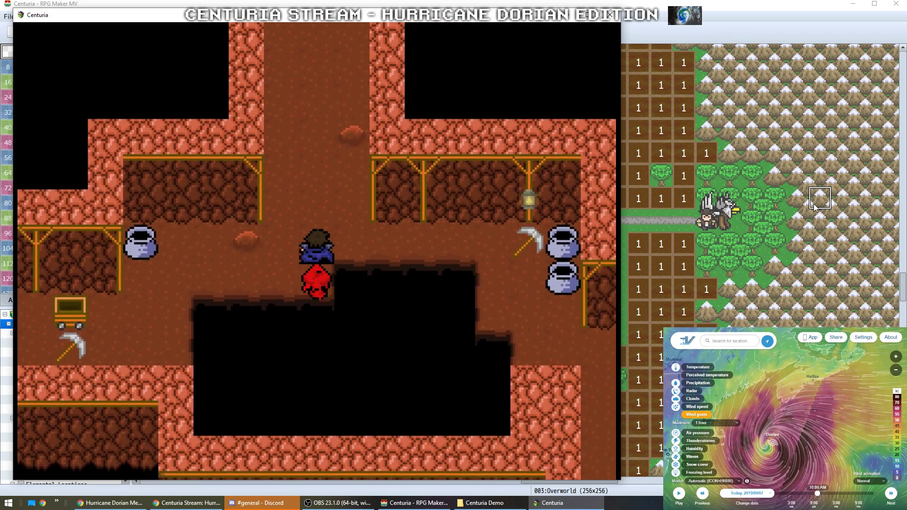
pyautogui.press('Up')
pyautogui.press('Left')
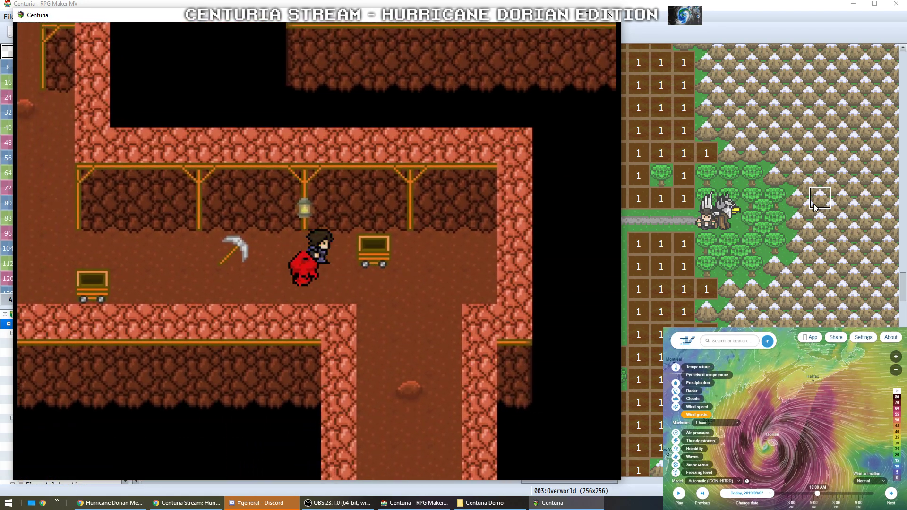
pyautogui.press('Right')
pyautogui.press('Left')
pyautogui.press('Left')
pyautogui.press('Up')
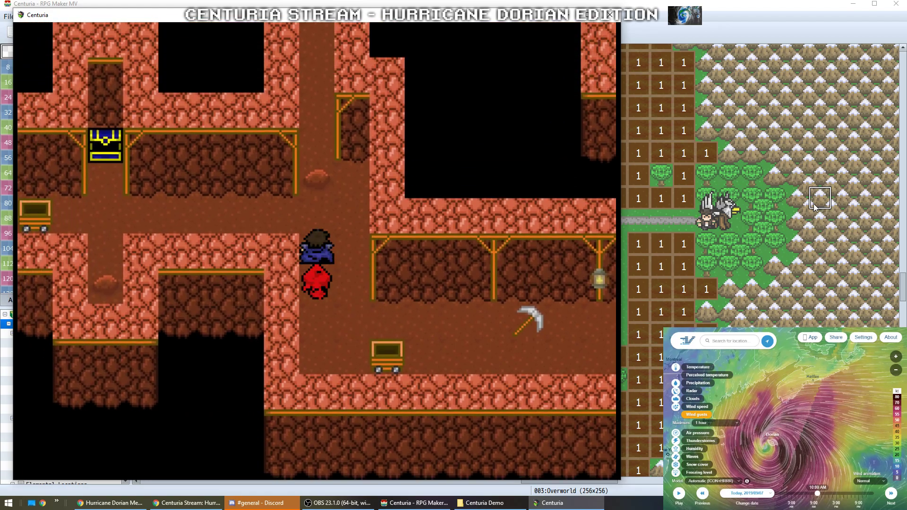
# Walk the party west past the chest alcove to the mine cart in the corridor and turn back east
pyautogui.press('Left')
pyautogui.press('Left')
pyautogui.press('Right')
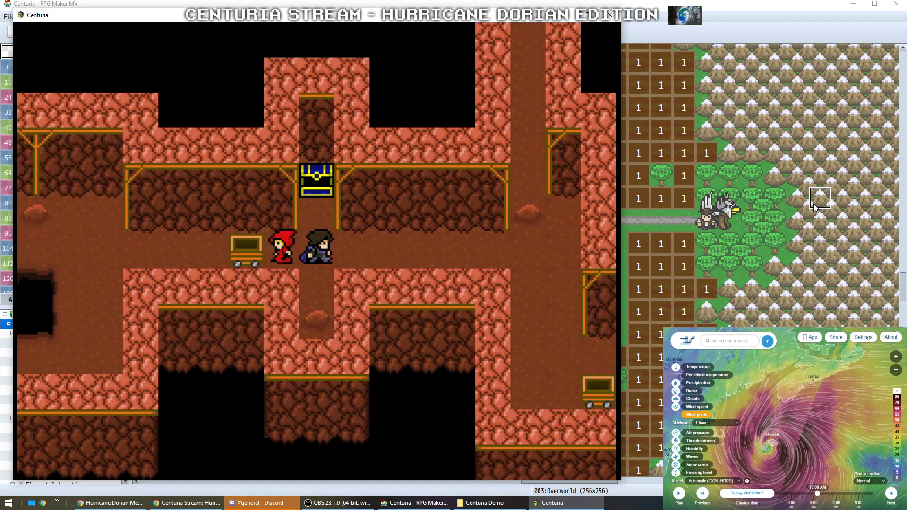
pyautogui.press('Left')
pyautogui.press('Left')
pyautogui.press('Right')
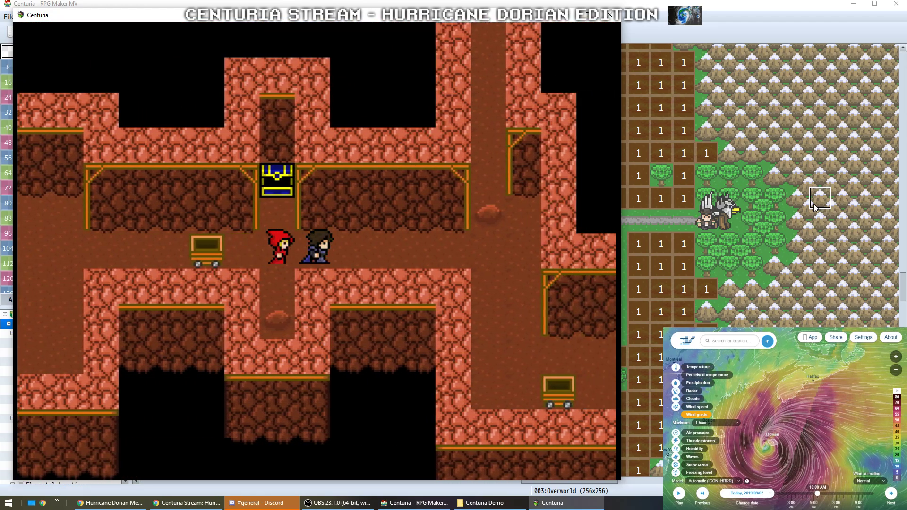
# Walk the party north to the pickaxe corridor, west past the lantern to its end, and up the narrow passage toward the save point
pyautogui.press('Up')
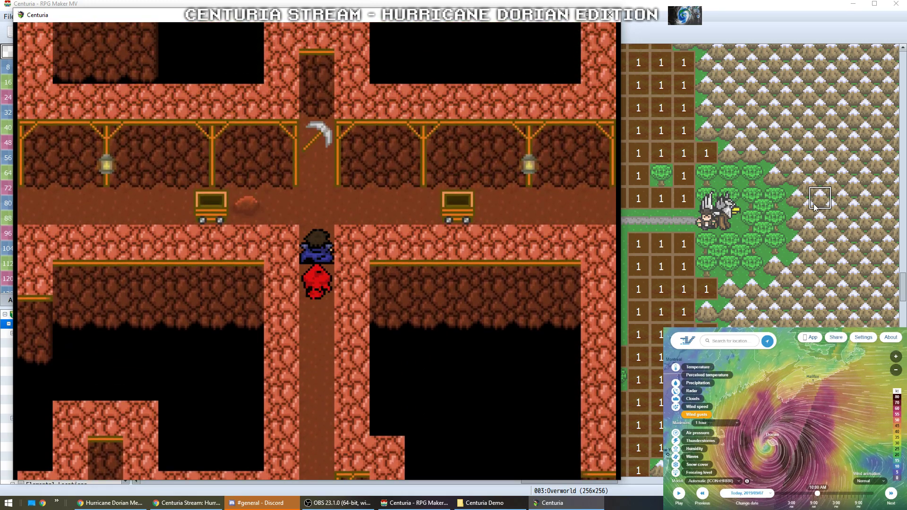
pyautogui.press('Left')
pyautogui.press('Left')
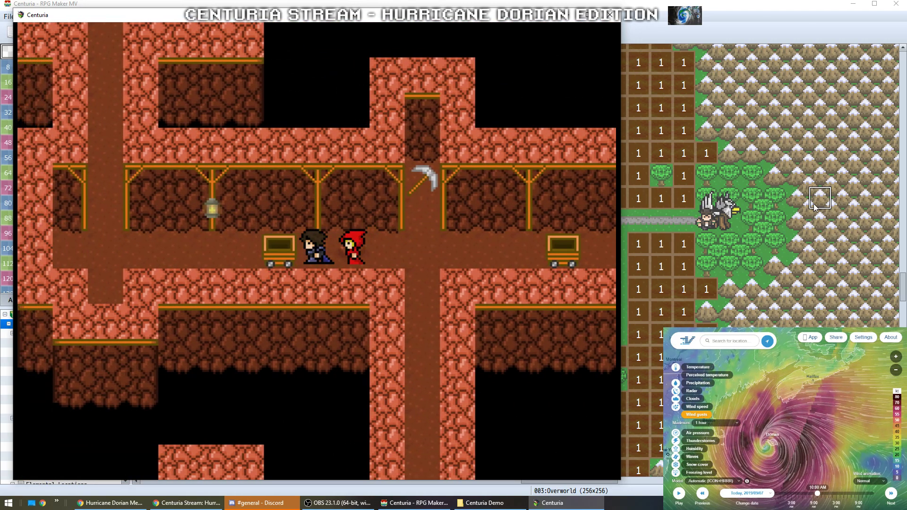
pyautogui.press('Left')
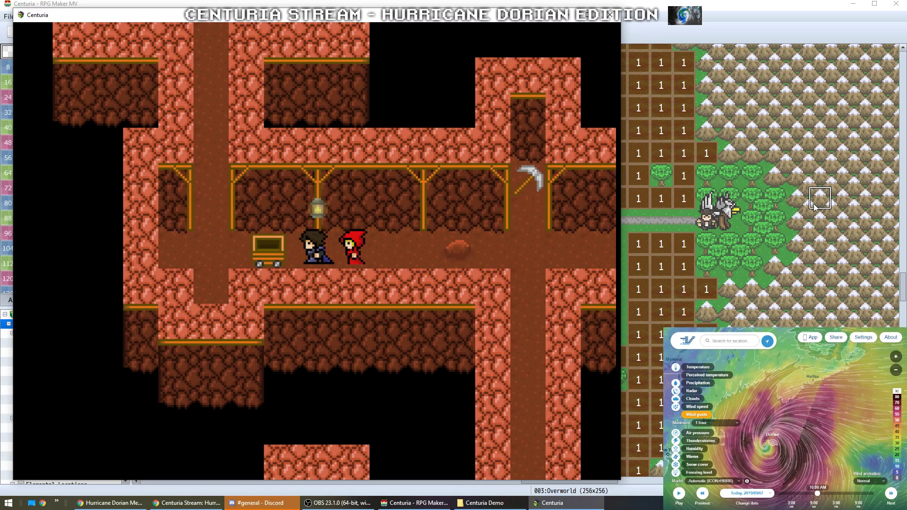
pyautogui.press('Left')
pyautogui.press('Up')
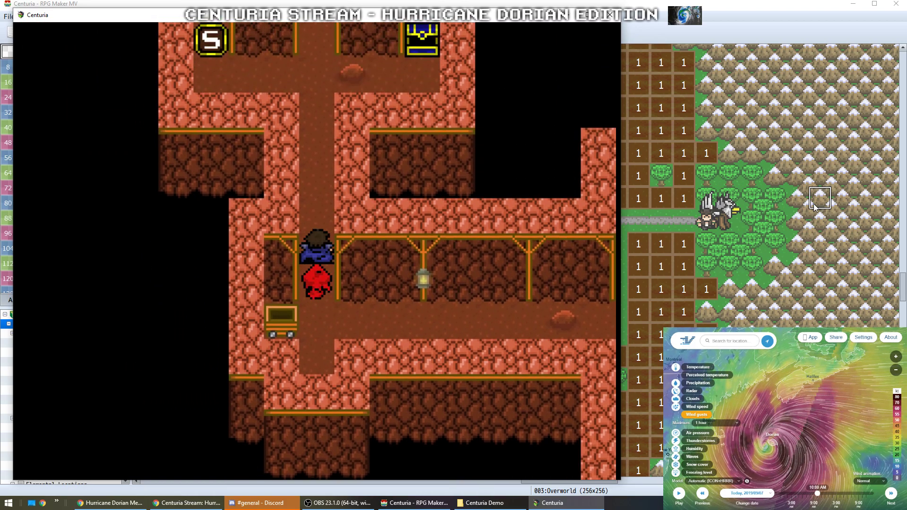
# Check the save point and chest room and the lantern-lit chamber to its north by walking the party through both and back south
pyautogui.press('Left')
pyautogui.press('Right')
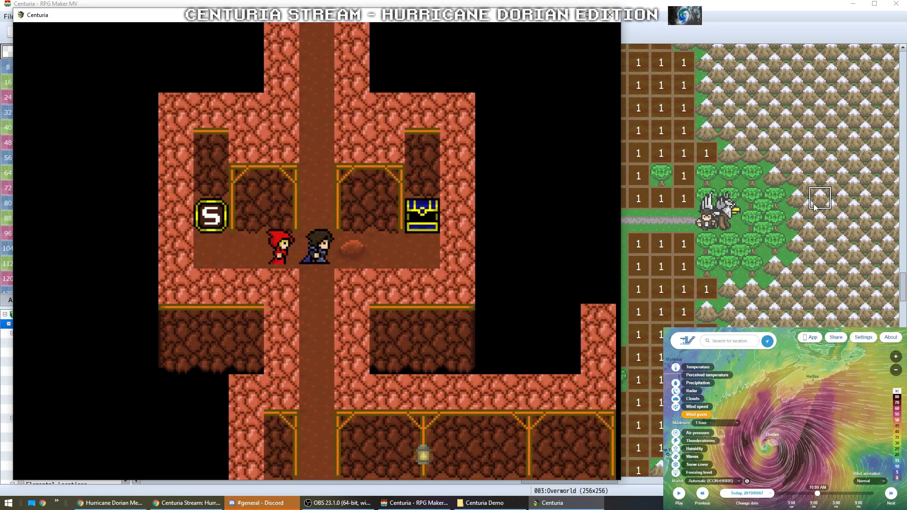
pyautogui.press('Up')
pyautogui.press('Down')
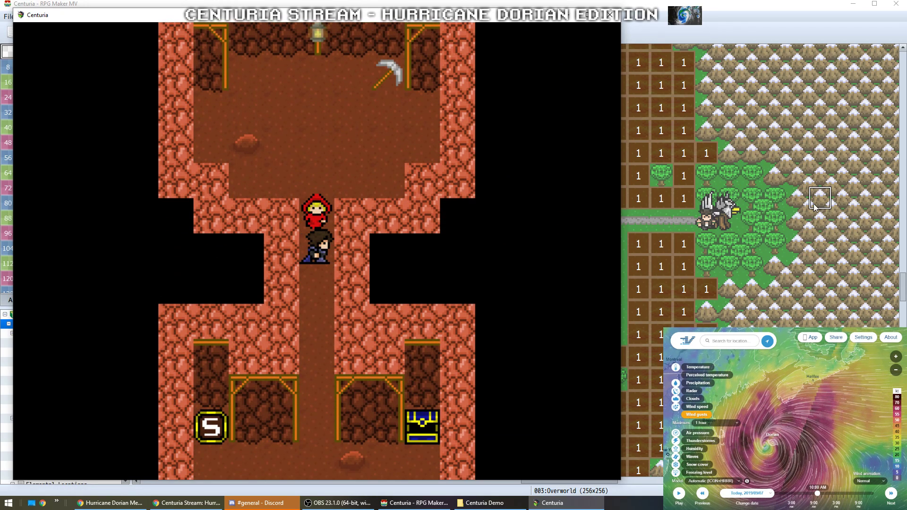
pyautogui.press('Up')
pyautogui.press('Down')
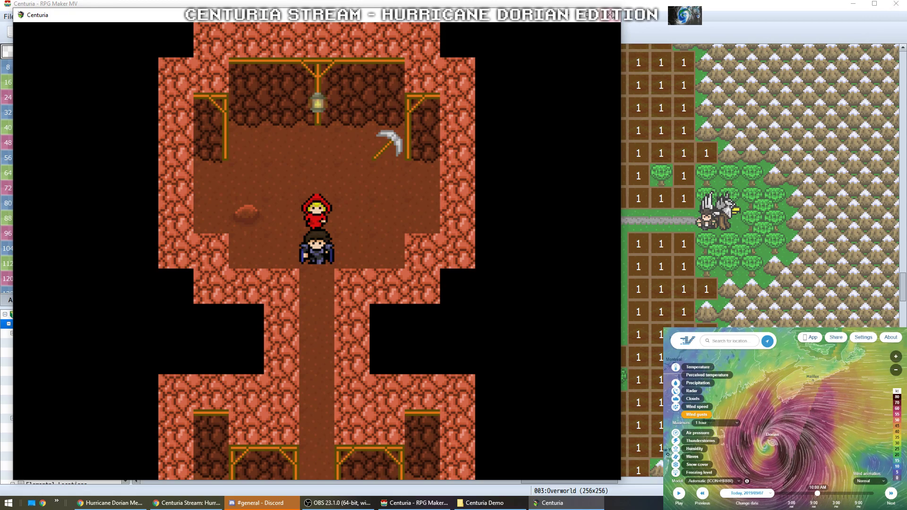
pyautogui.press('Down')
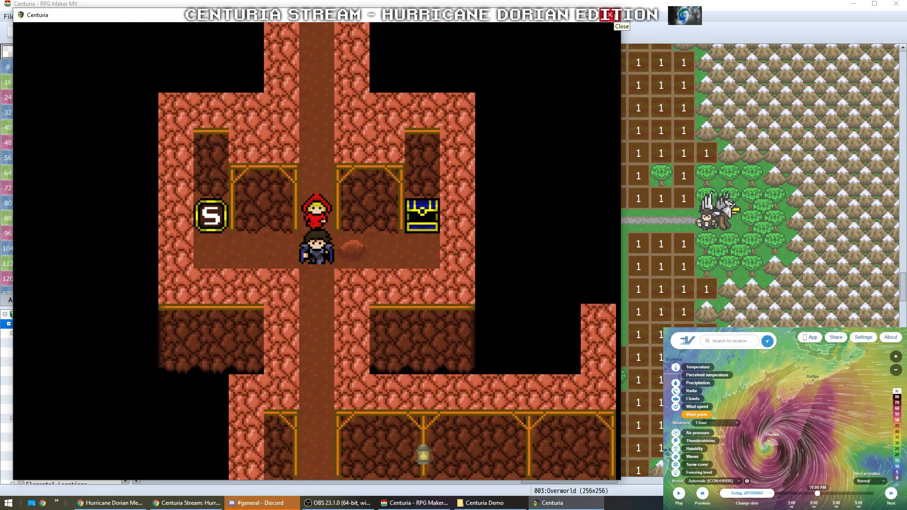
# End the playtest and open the Ralston Mine map for editing with the A tiles shown and the Towns group collapsed
pyautogui.click(613, 16)
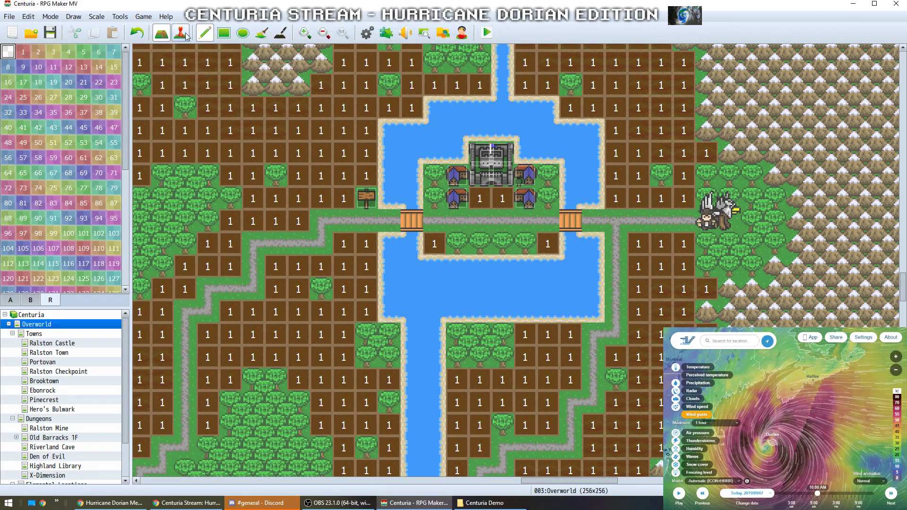
pyautogui.click(8, 301)
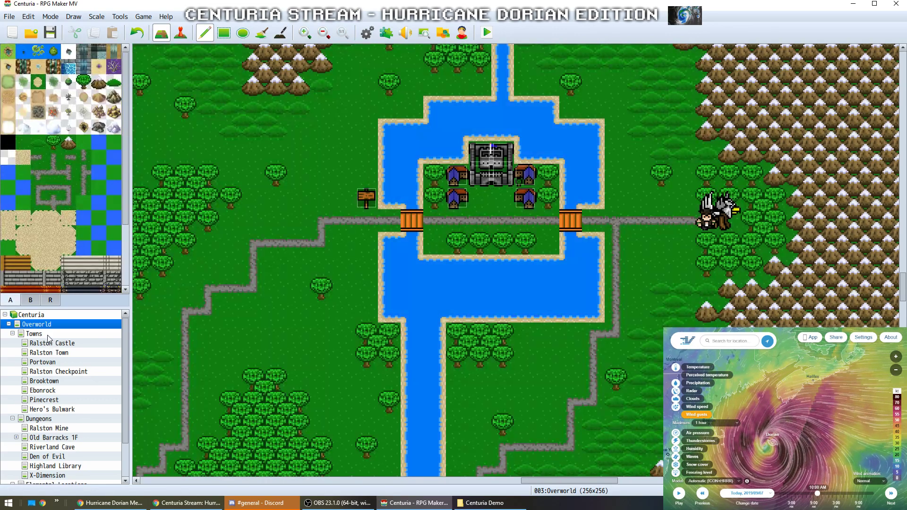
pyautogui.doubleClick(48, 335)
pyautogui.click(52, 344)
pyautogui.click(96, 355)
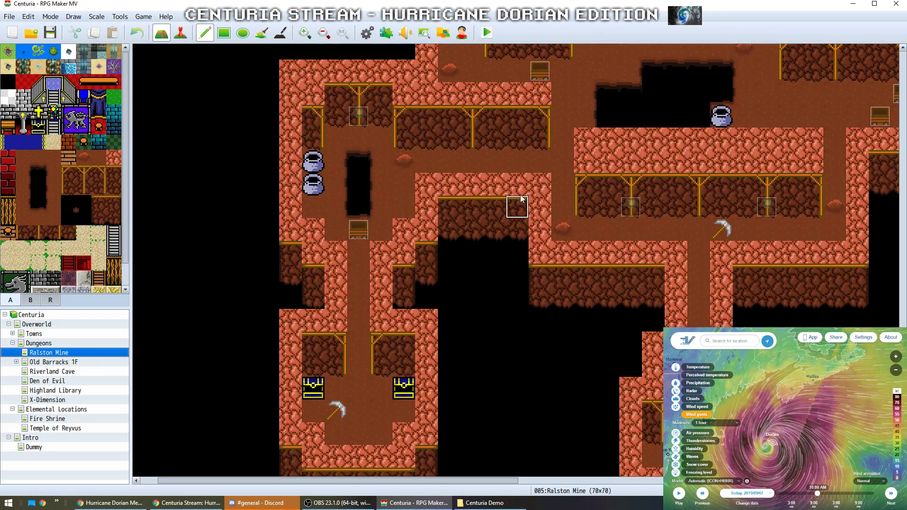
# Copy the dark rock wall tiles below the save point room and paint them under the northern chamber's rim on both sides of the passage
pyautogui.scroll(-10, 521, 199)
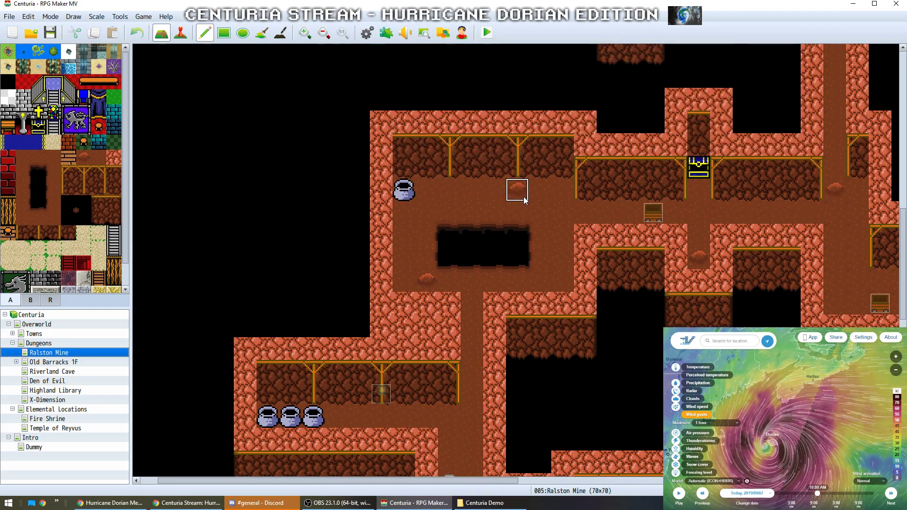
pyautogui.scroll(10, 517, 194)
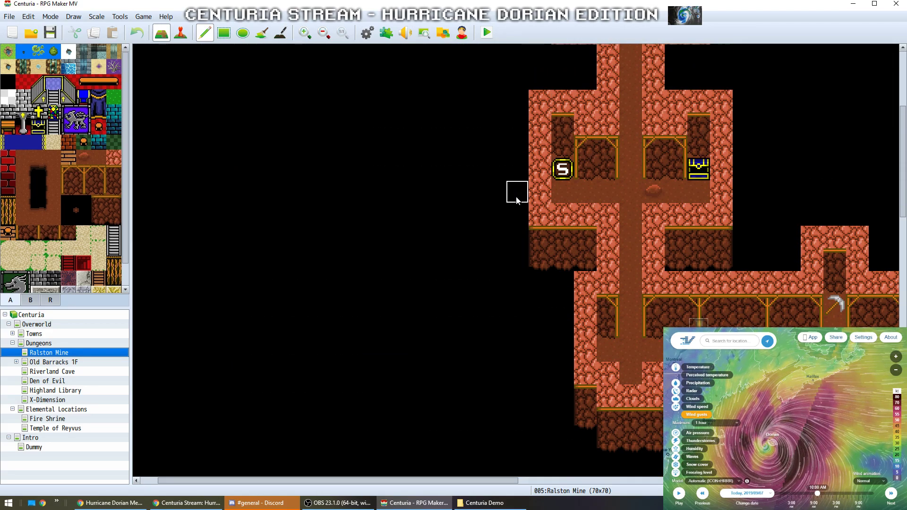
pyautogui.scroll(5, 517, 199)
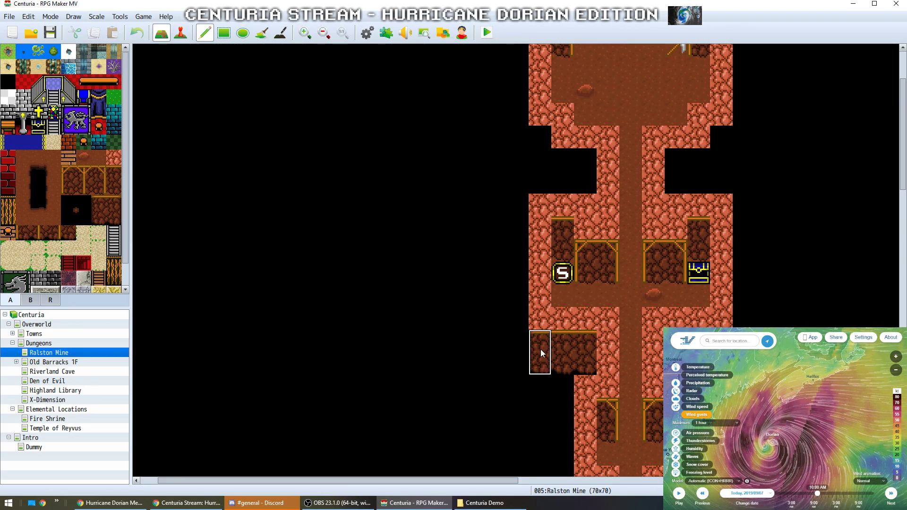
pyautogui.click(537, 147)
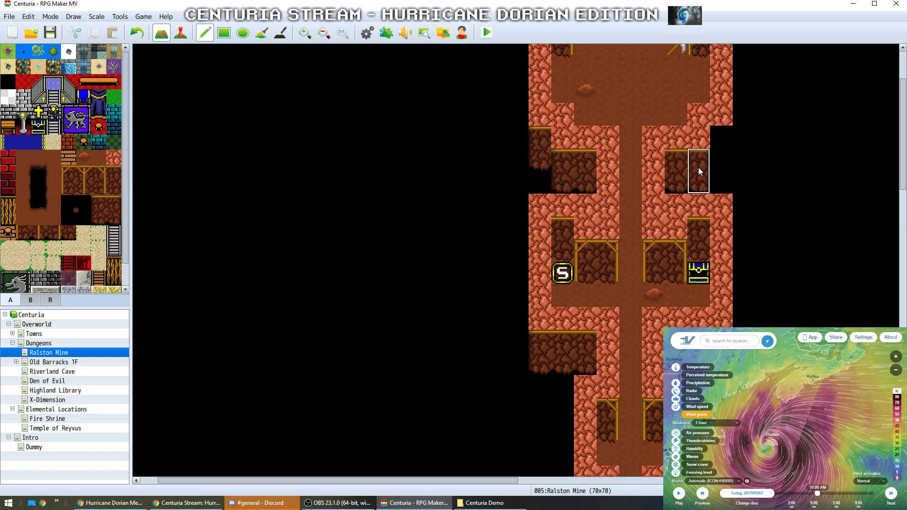
# Start a playtest of the project and resume the saved story from the title screen
pyautogui.click(487, 34)
pyautogui.press('Return')
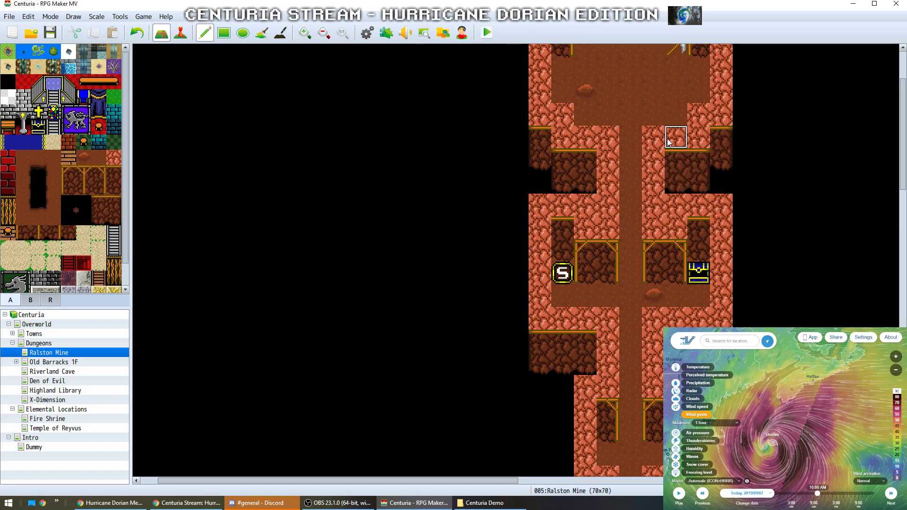
pyautogui.moveTo(544, 105); pyautogui.dragTo(323, 25)
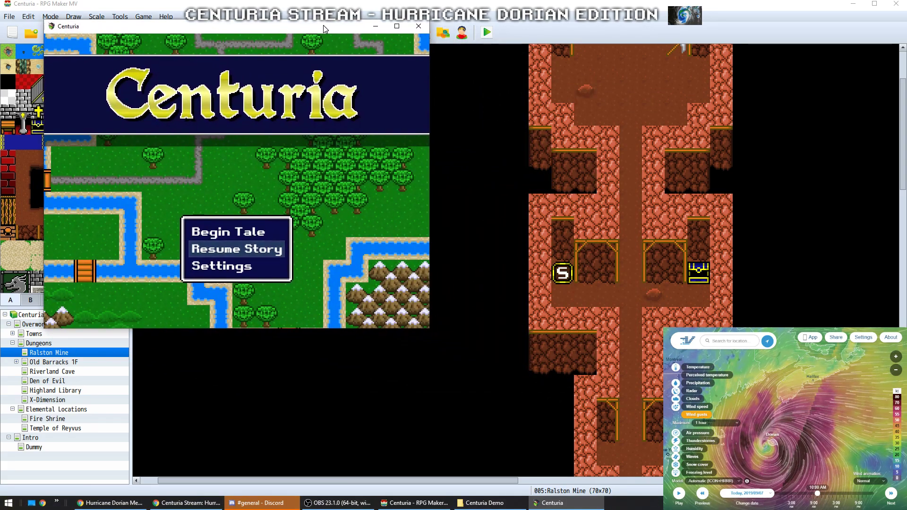
pyautogui.press('Return')
pyautogui.press('Return')
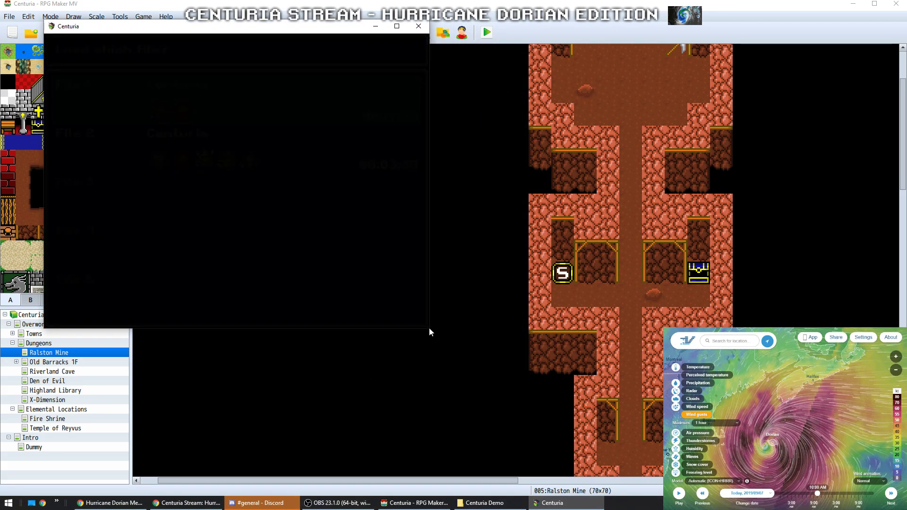
# Enlarge the playtest window to nearly full screen height and place it against the screen edge
pyautogui.moveTo(428, 331); pyautogui.dragTo(589, 482)
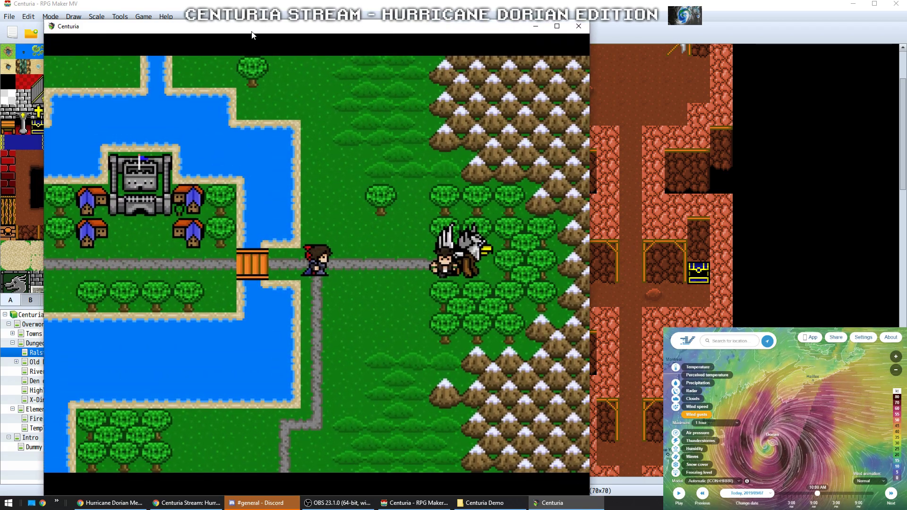
pyautogui.moveTo(252, 31); pyautogui.dragTo(210, 13)
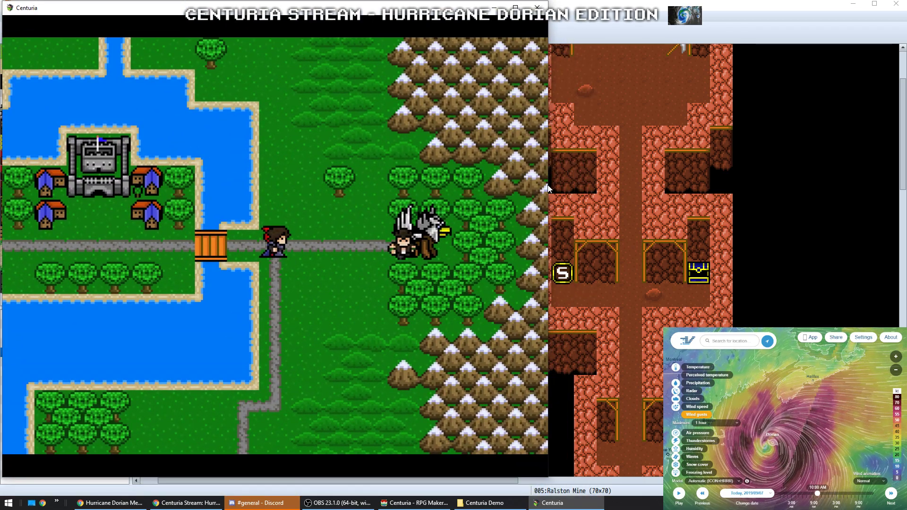
pyautogui.moveTo(548, 188); pyautogui.dragTo(593, 192)
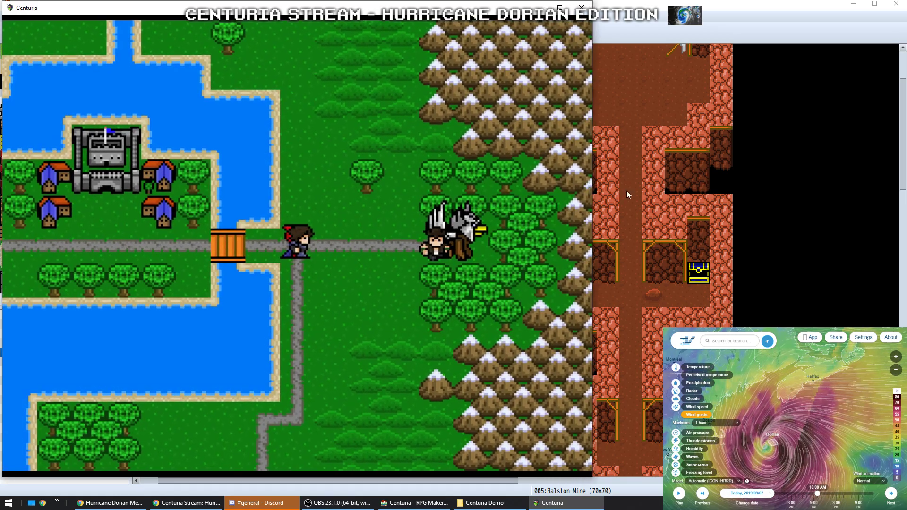
# Walk the party south across the overworld into Ralston Mine and talk to the miner standing near the entrance
pyautogui.press('Down')
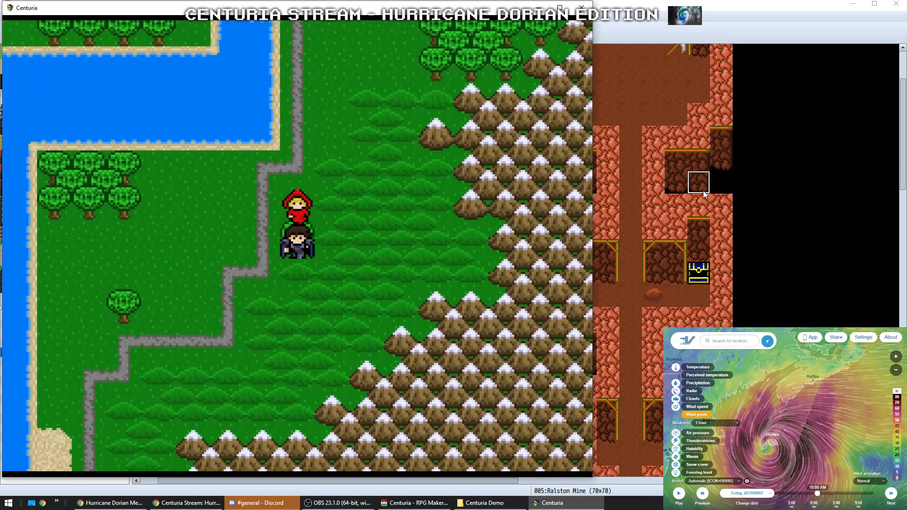
pyautogui.press('Down')
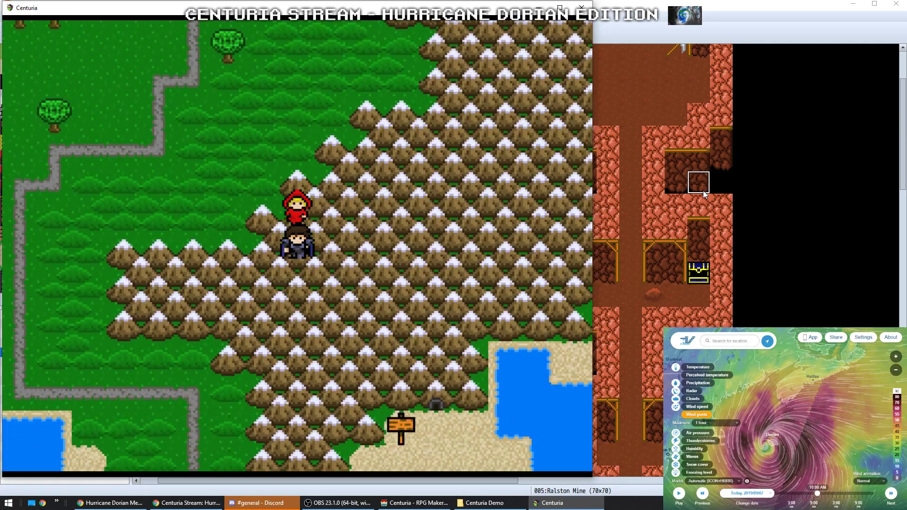
pyautogui.press('Down')
pyautogui.press('Right')
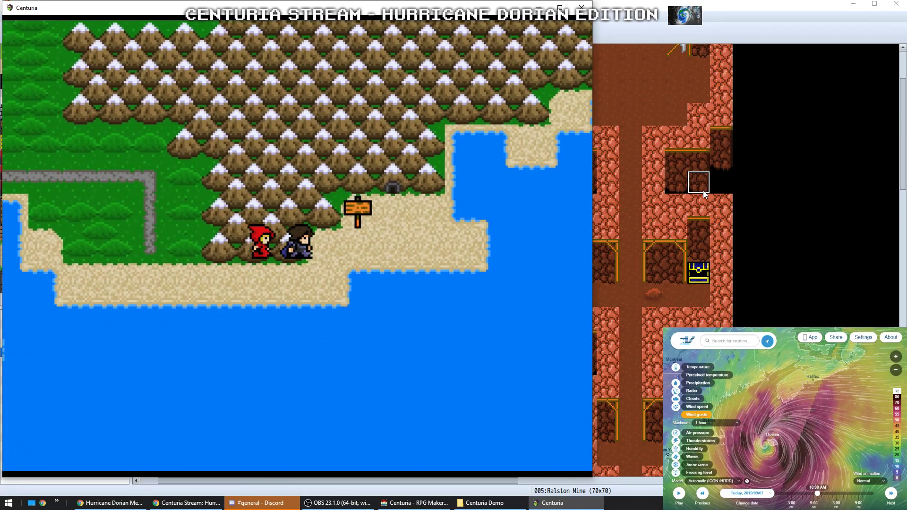
pyautogui.press('Right')
pyautogui.press('Up')
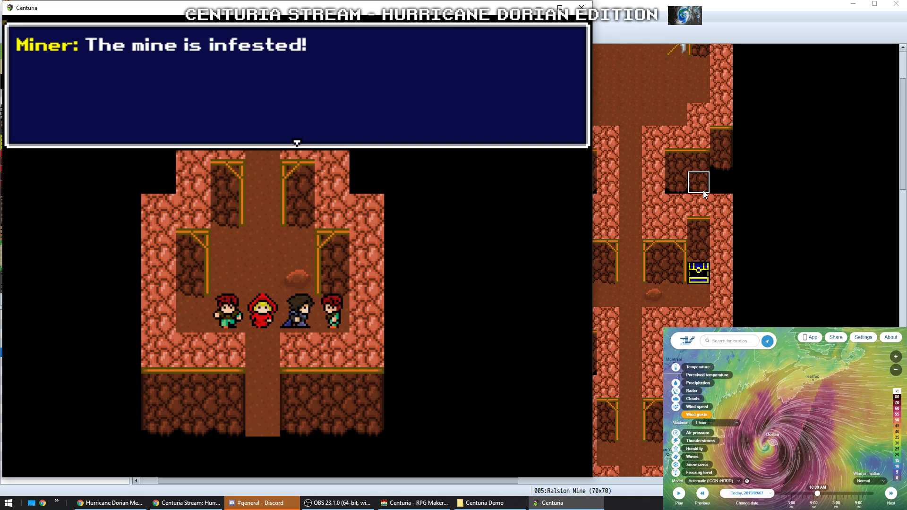
pyautogui.press('Return')
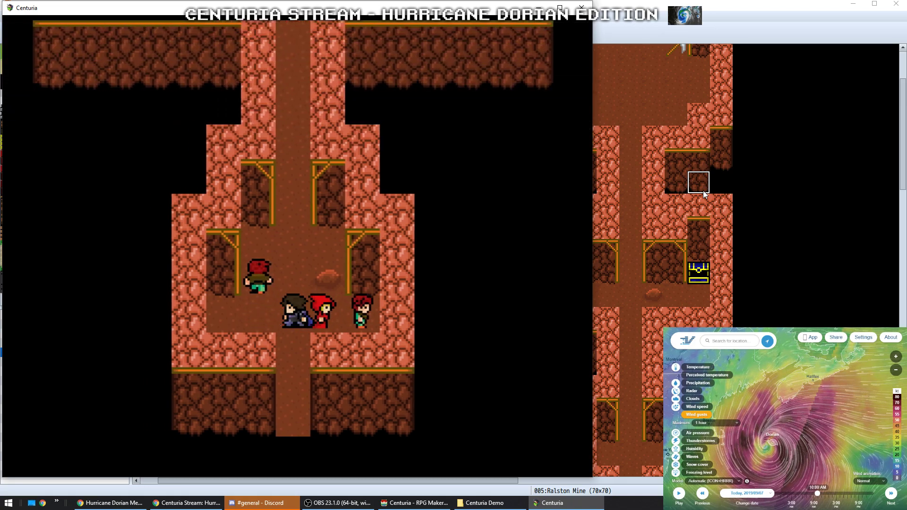
# Save the game progress over the selected save file and close the playtest
pyautogui.press('Escape')
pyautogui.press('Up')
pyautogui.press('Up')
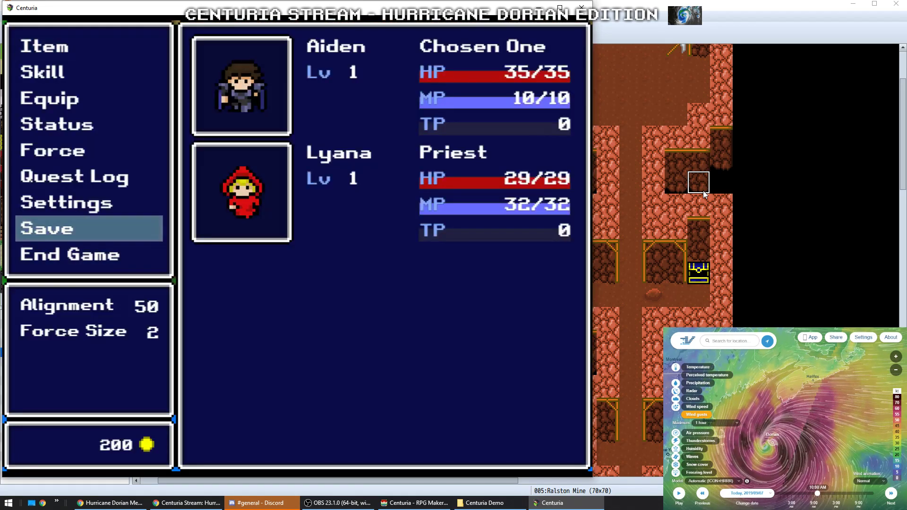
pyautogui.press('Return')
pyautogui.press('Return')
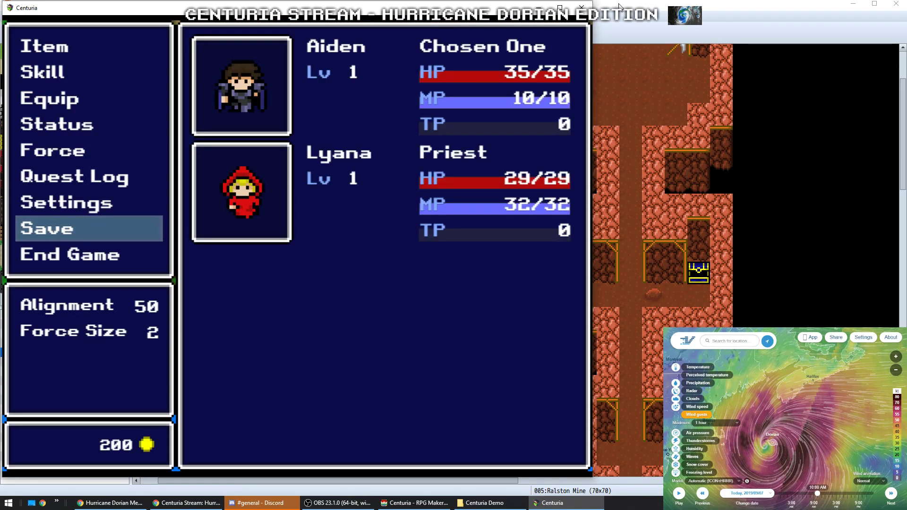
pyautogui.click(581, 8)
# In event editing mode, set the autonomous movement of the Ralston Mine miner who warns about mist bats to Fixed
pyautogui.click(180, 33)
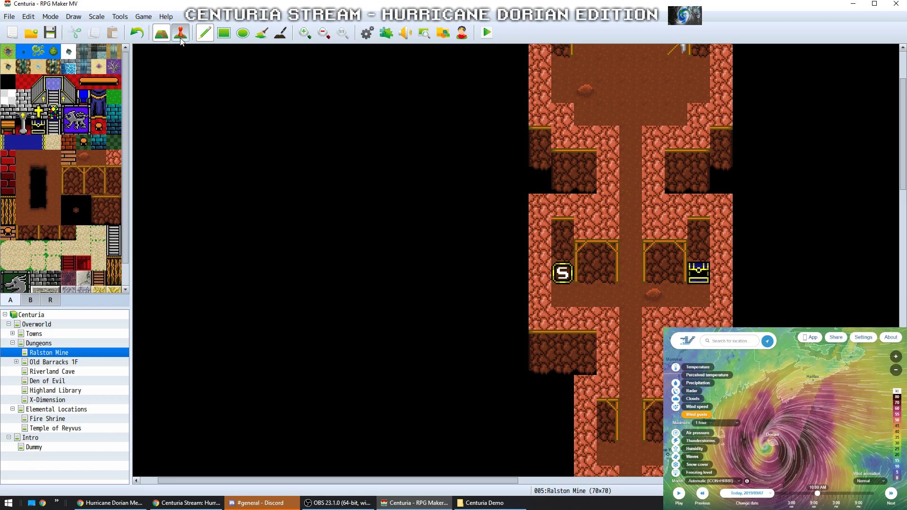
pyautogui.scroll(-6, 642, 355)
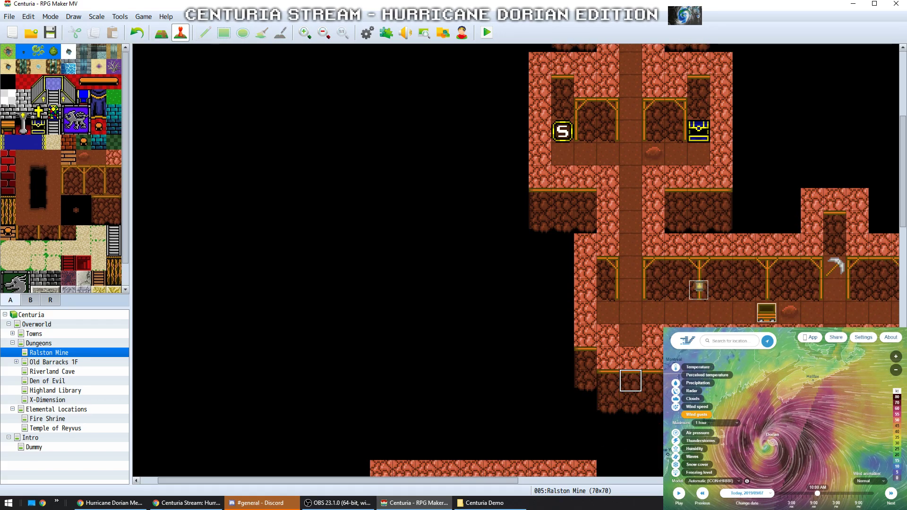
pyautogui.scroll(-5, 631, 381)
pyautogui.doubleClick(699, 400)
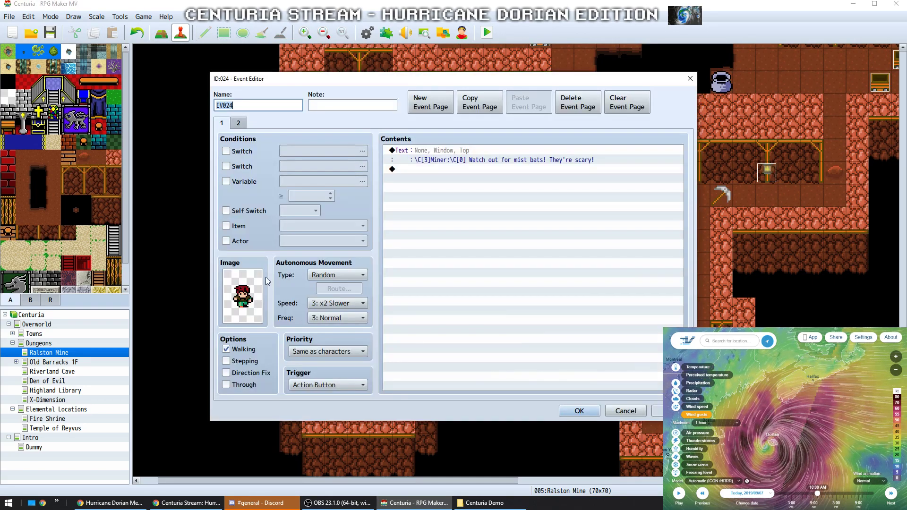
pyautogui.click(328, 276)
pyautogui.scroll(1, 327, 277)
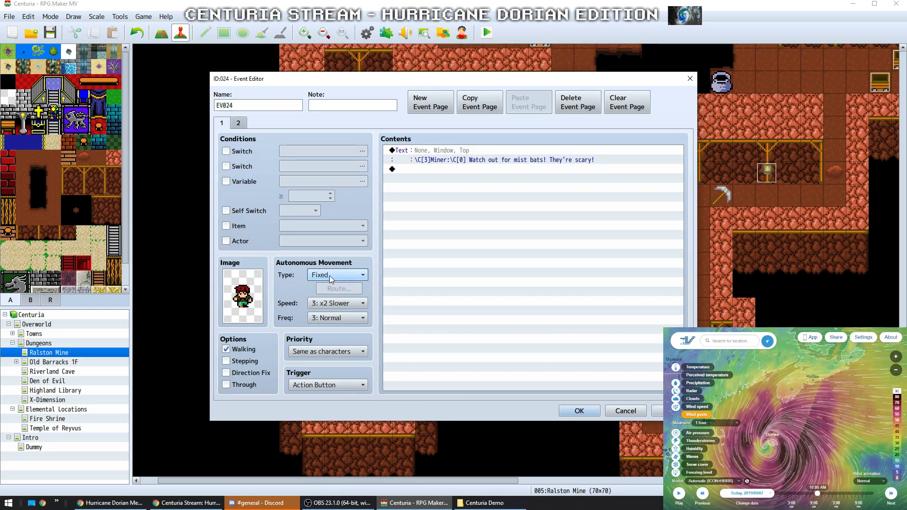
pyautogui.click(579, 411)
# Set the autonomous movement type of the miner who says "The mine is infested!" to Fixed
pyautogui.doubleClick(704, 393)
pyautogui.scroll(1, 338, 270)
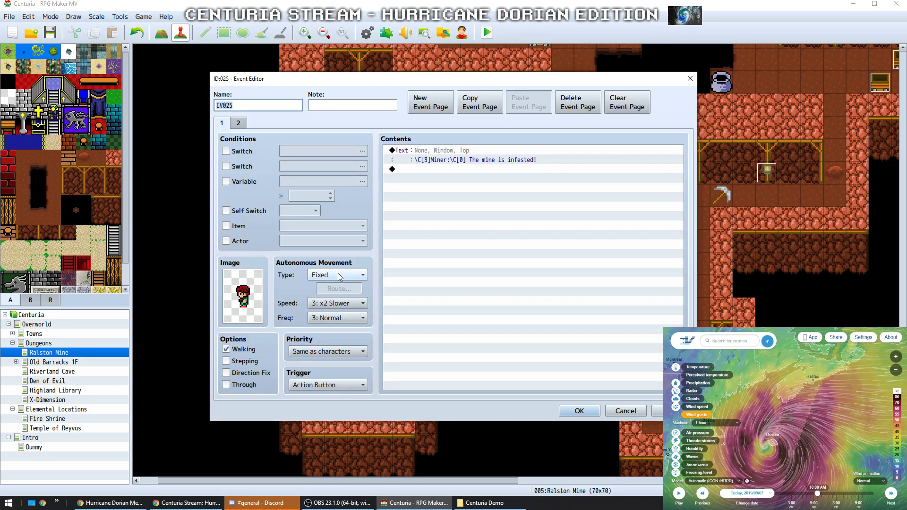
pyautogui.press('Return')
# Start another playtest, resume the saved story, and enlarge the game window beside the map
pyautogui.click(484, 39)
pyautogui.press('Return')
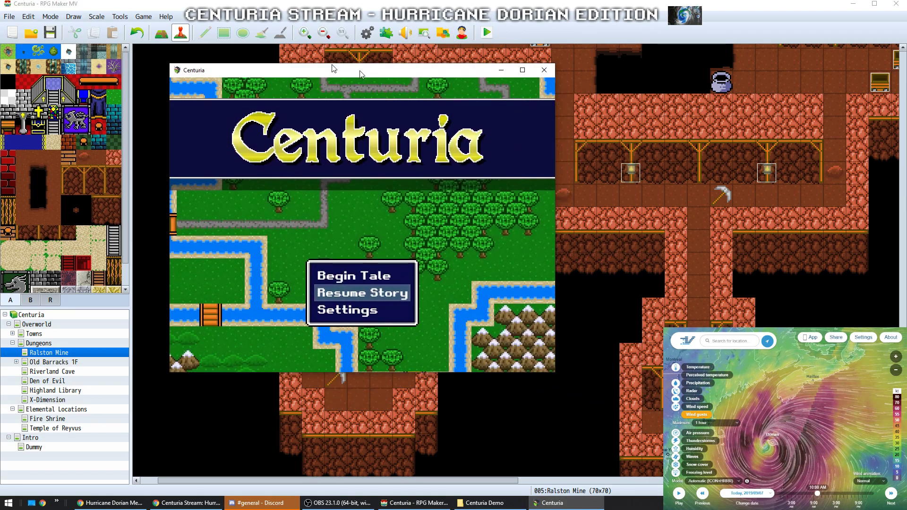
pyautogui.moveTo(360, 74); pyautogui.dragTo(190, 10)
pyautogui.press('Return')
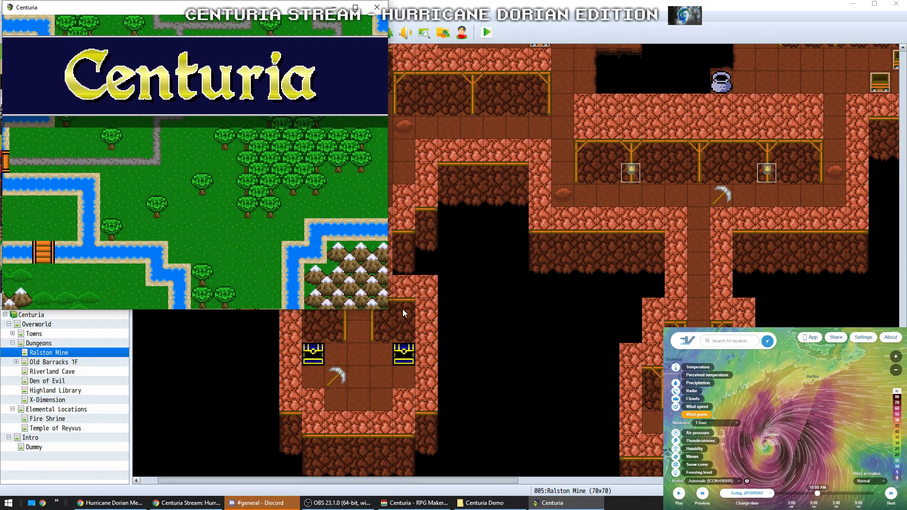
pyautogui.press('Return')
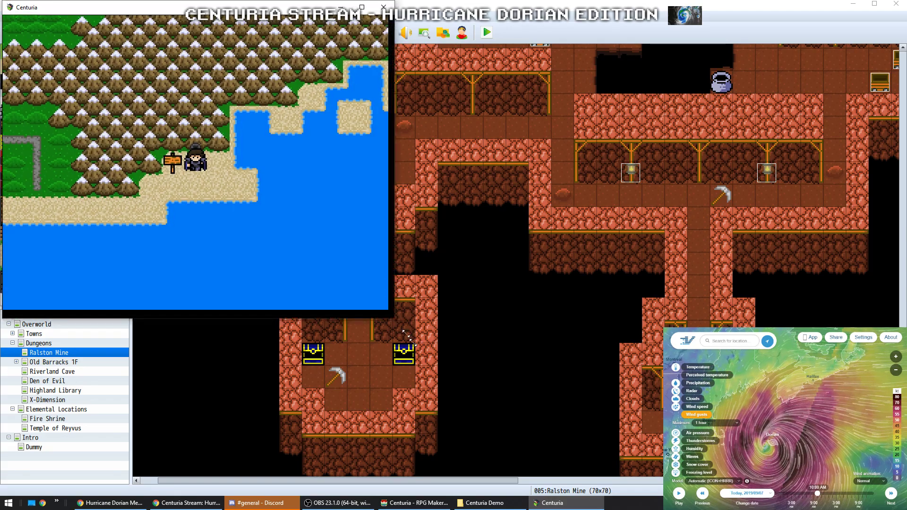
pyautogui.moveTo(386, 309); pyautogui.dragTo(620, 492)
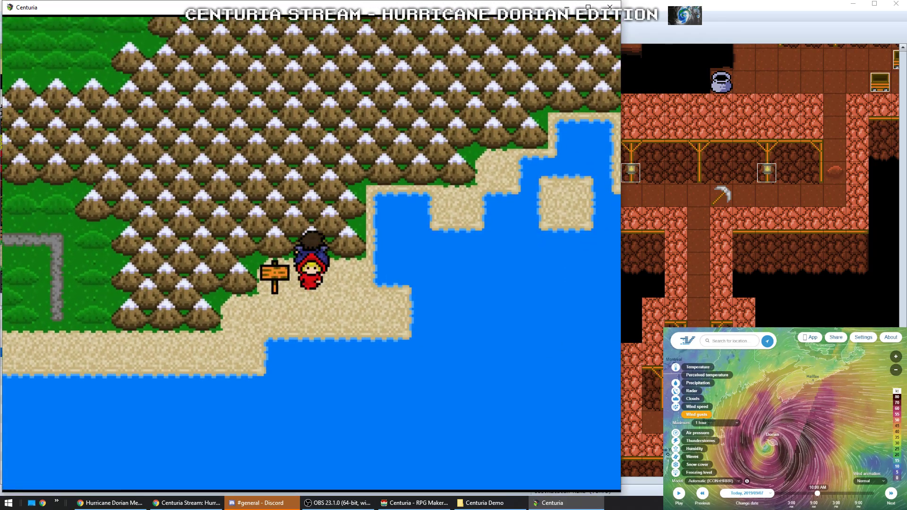
# Enter Ralston Mine, check the two miners, and cross the mine northward to examine the fire seal in the corridor
pyautogui.press('Up')
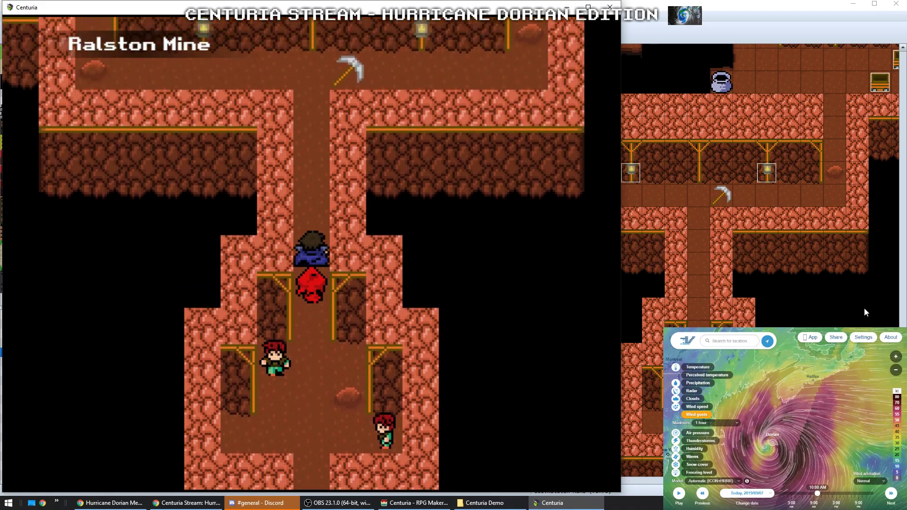
pyautogui.press('Right')
pyautogui.press('Up')
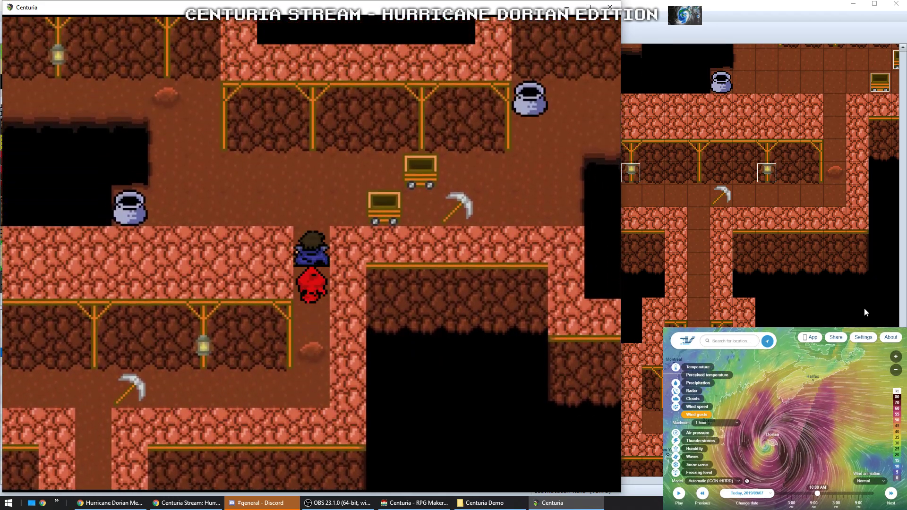
pyautogui.press('Right')
pyautogui.press('Up')
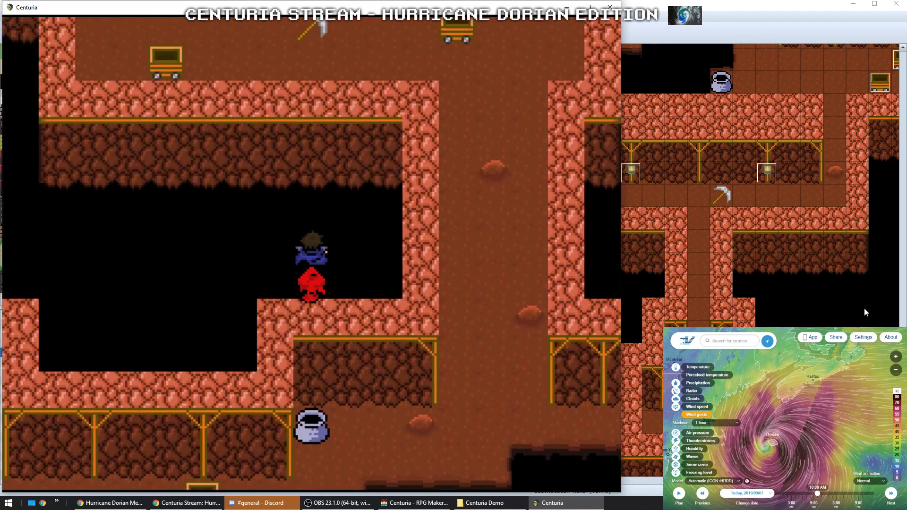
pyautogui.press('Left')
pyautogui.press('Up')
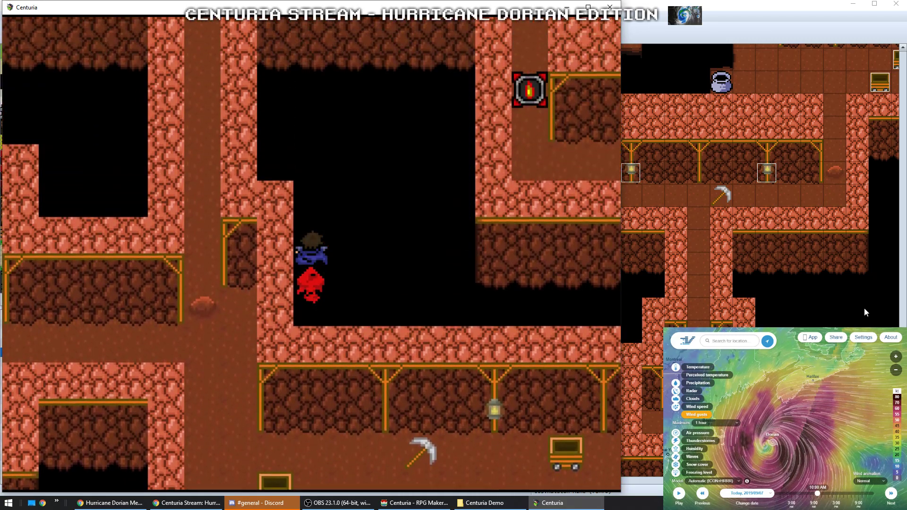
pyautogui.press('Left')
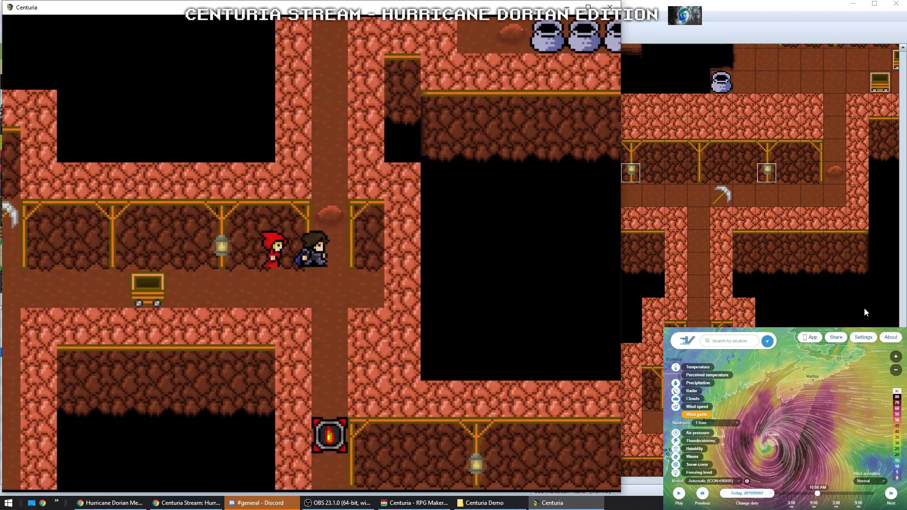
pyautogui.press('Down')
pyautogui.press('Down')
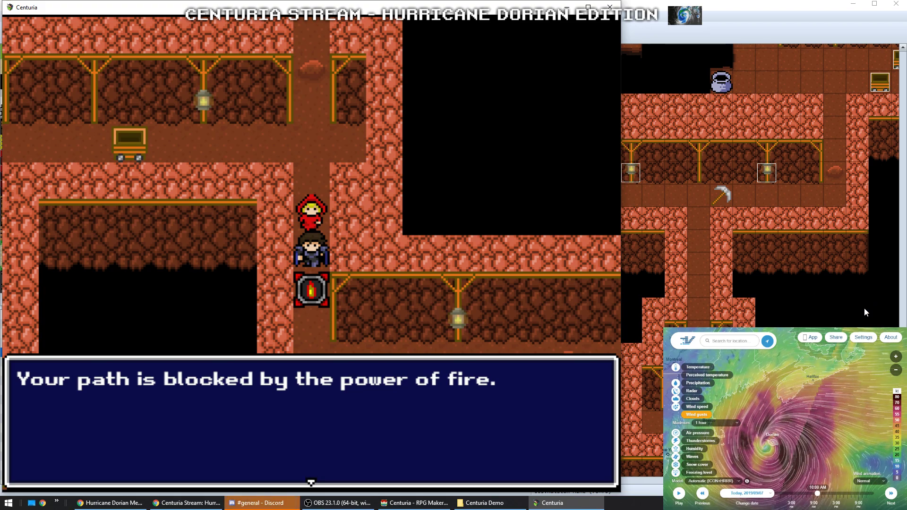
# Dismiss the fire seal message, pass through the seal, and inspect the lantern-lit corridor and the cavern beyond it
pyautogui.press('Return')
pyautogui.press('Down')
pyautogui.press('Right')
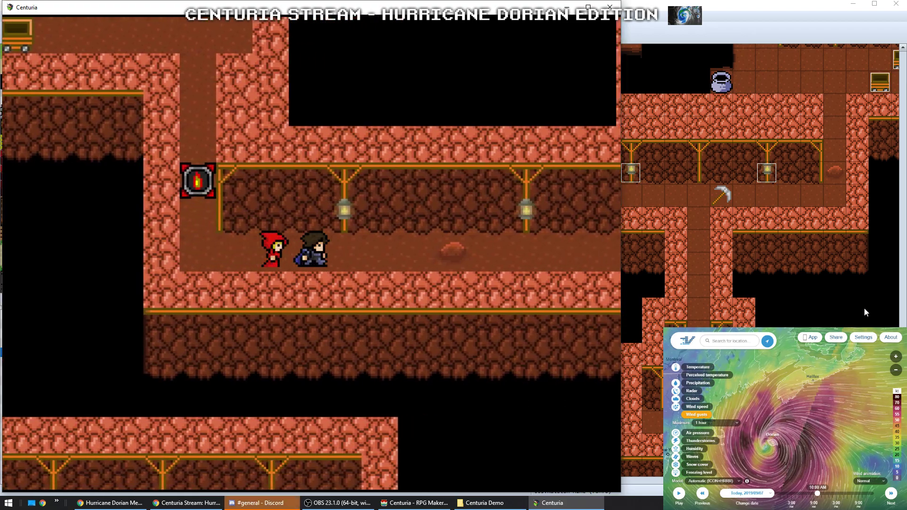
pyautogui.press('Up')
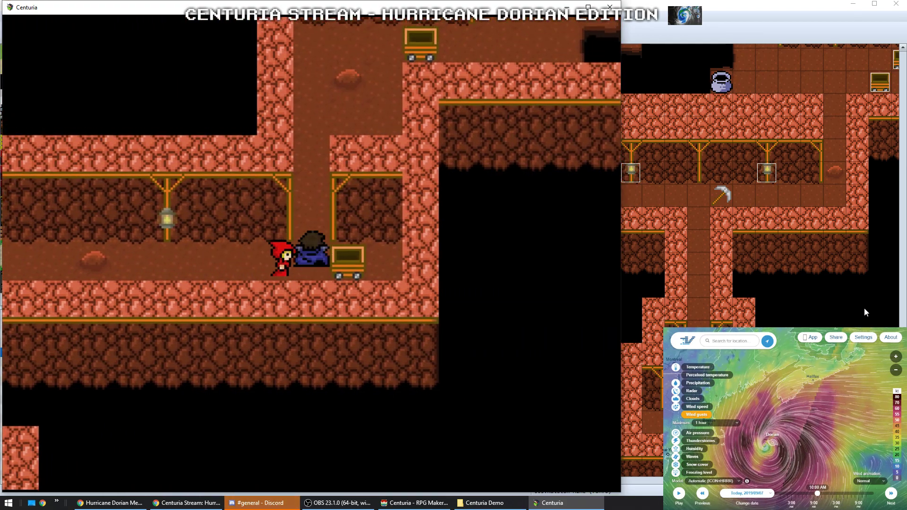
pyautogui.press('Right')
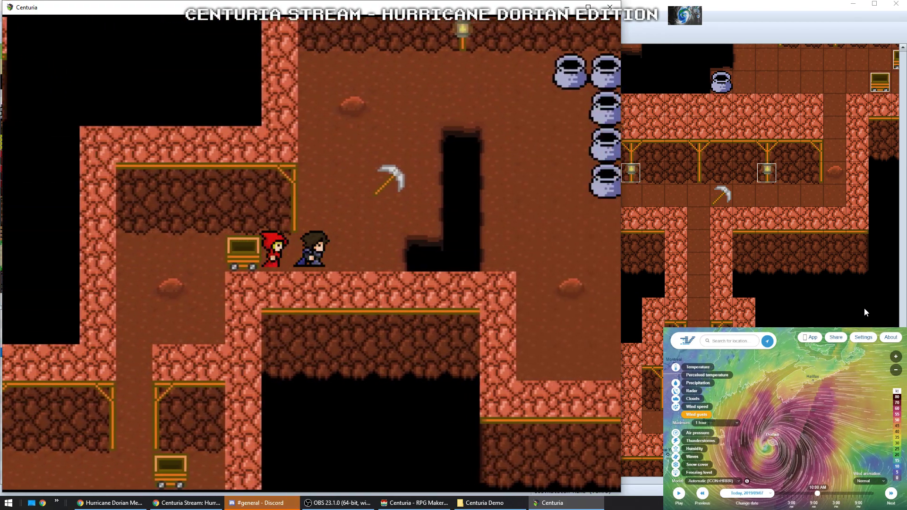
pyautogui.press('Down')
pyautogui.press('Left')
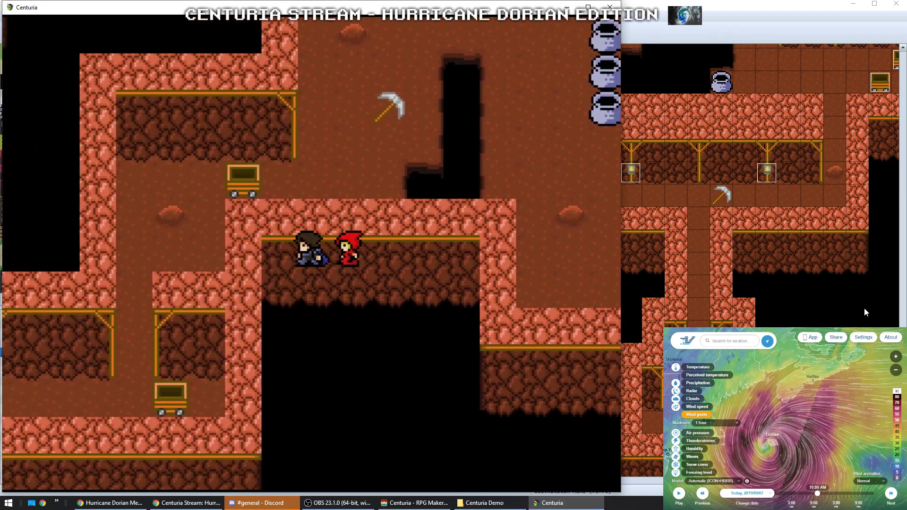
pyautogui.press('Left')
# Restart the playtest and load File 1, moving the game window clear of the map
pyautogui.press('F5')
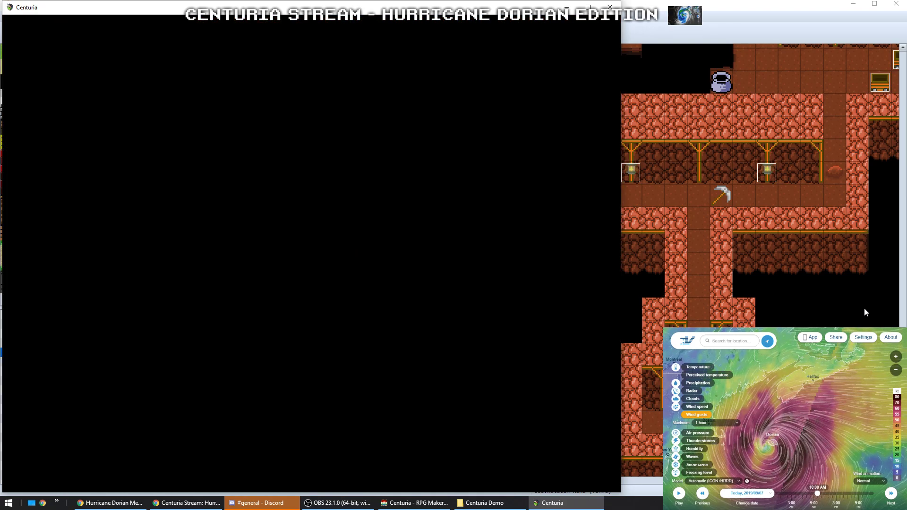
pyautogui.press('Return')
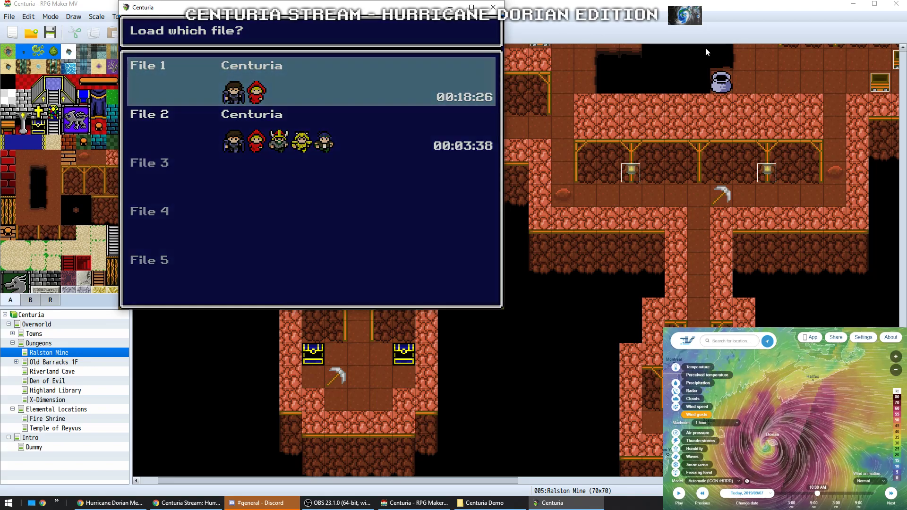
pyautogui.moveTo(277, 19); pyautogui.dragTo(266, 15)
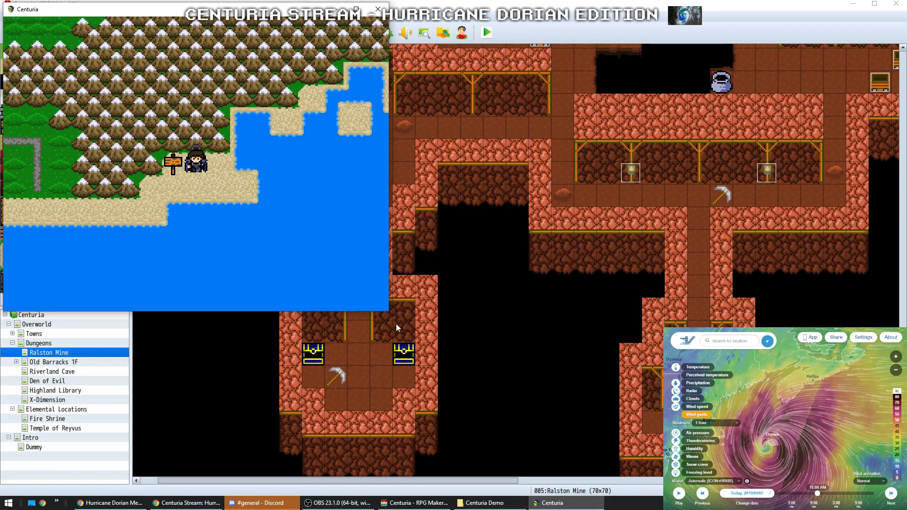
# Enlarge the game window and lead the party from Ralston Mine west along the beach, then north onto the grassland
pyautogui.moveTo(390, 313); pyautogui.dragTo(609, 487)
pyautogui.press('Down')
pyautogui.press('Left')
pyautogui.press('Down')
pyautogui.press('Left')
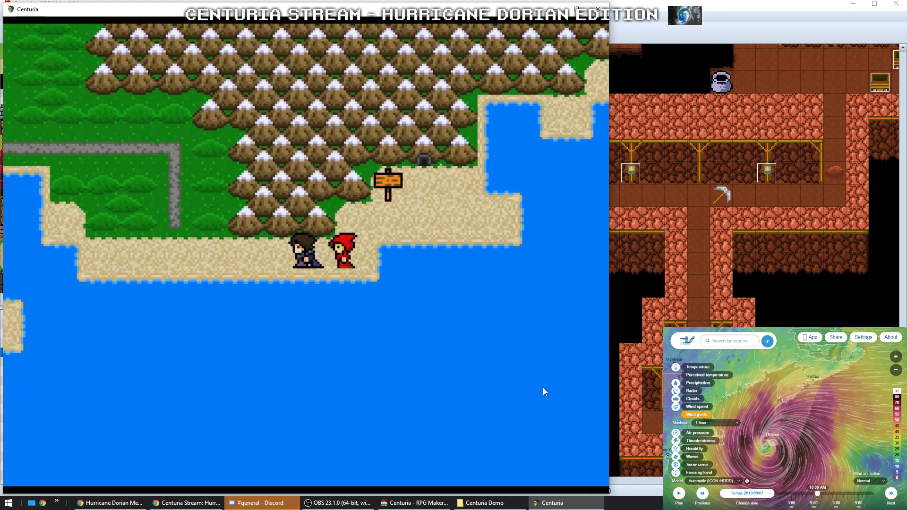
pyautogui.press('Up')
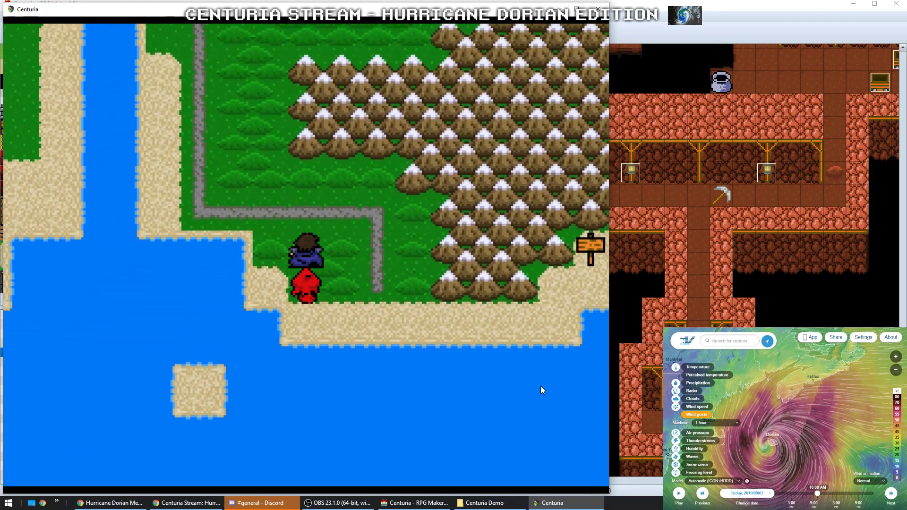
pyautogui.press('Left')
pyautogui.press('Up')
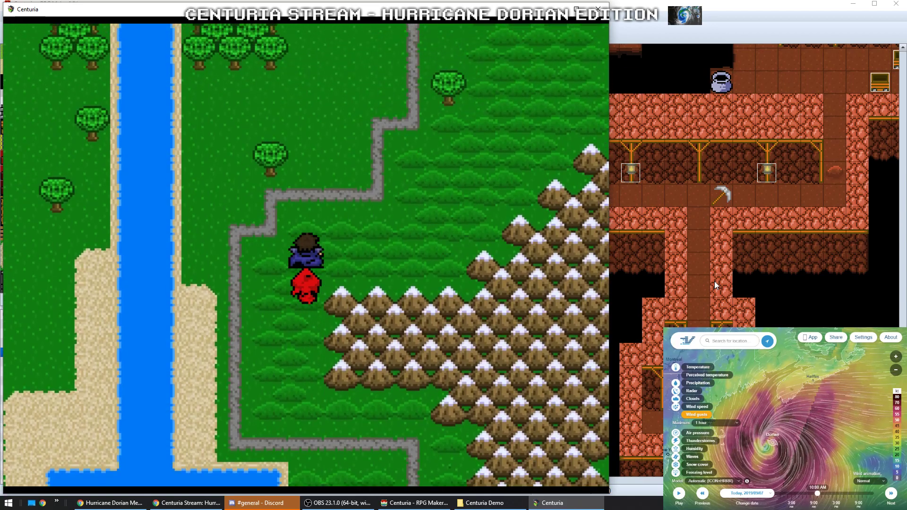
# Walk the party north to the crossroads beside the castle and east to the griffin at the forest edge
pyautogui.press('Right')
pyautogui.press('Up')
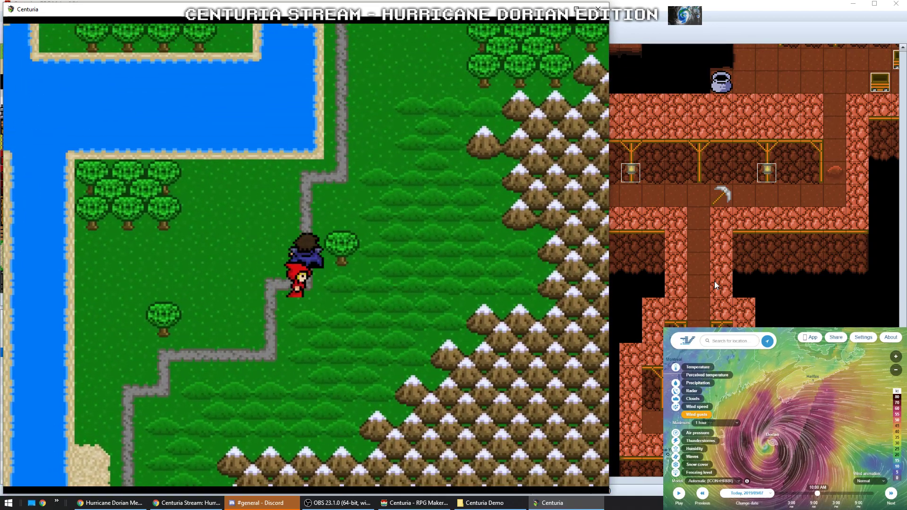
pyautogui.press('Up')
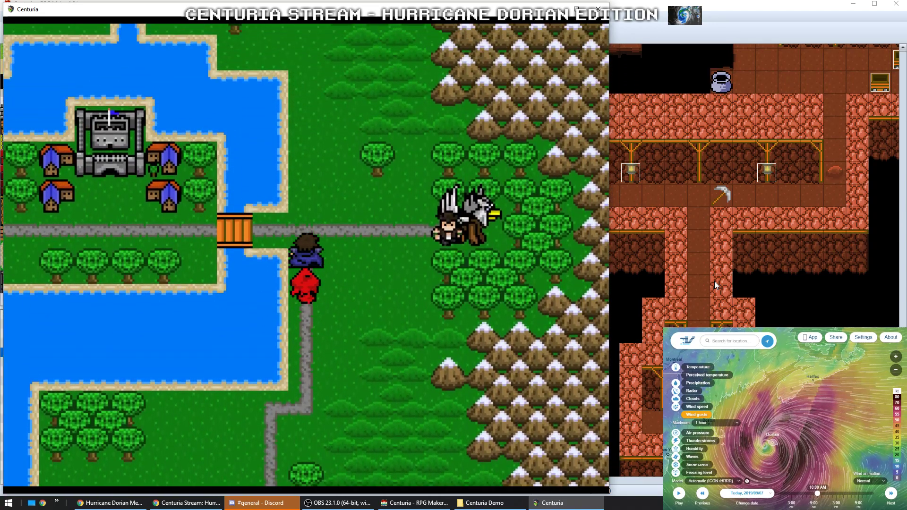
pyautogui.press('Left')
pyautogui.press('Right')
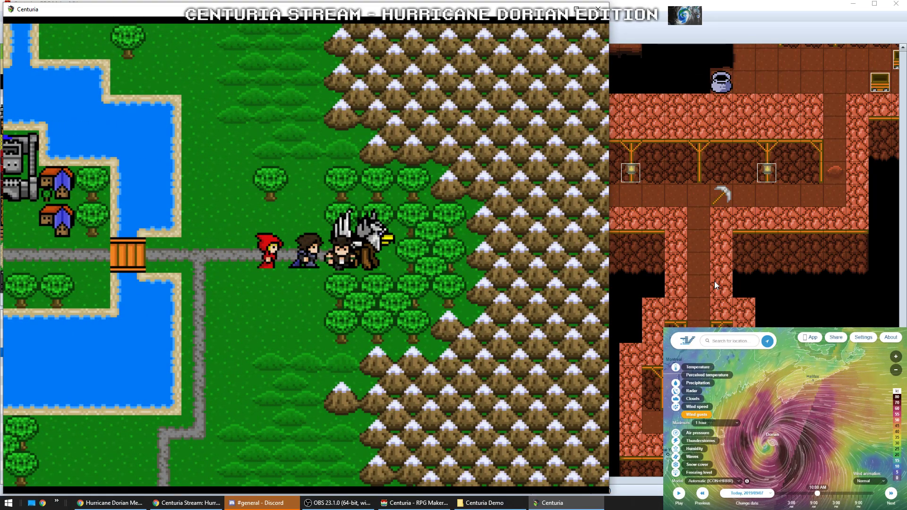
pyautogui.press('Left')
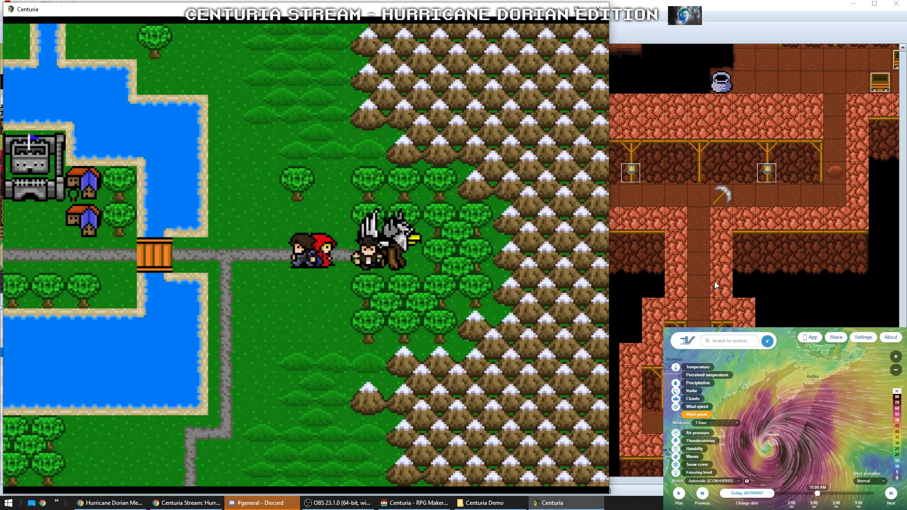
pyautogui.press('Right')
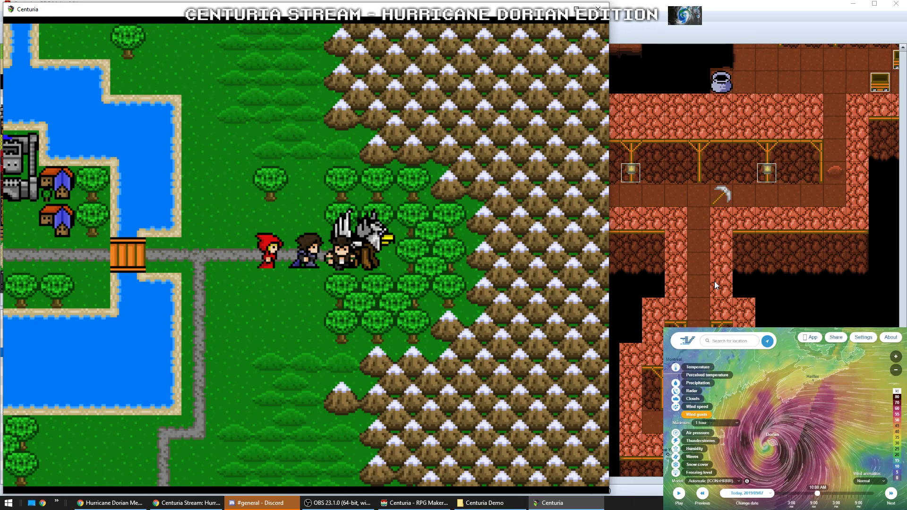
pyautogui.press('Left')
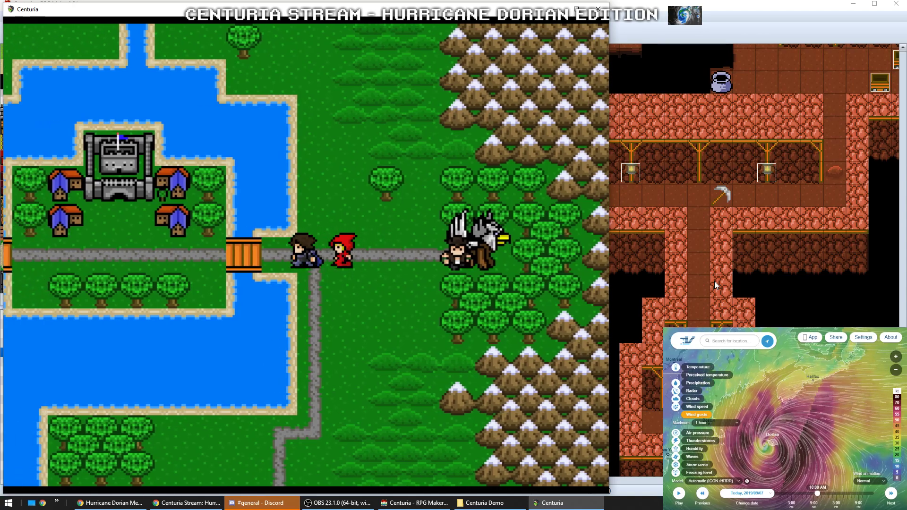
pyautogui.press('Right')
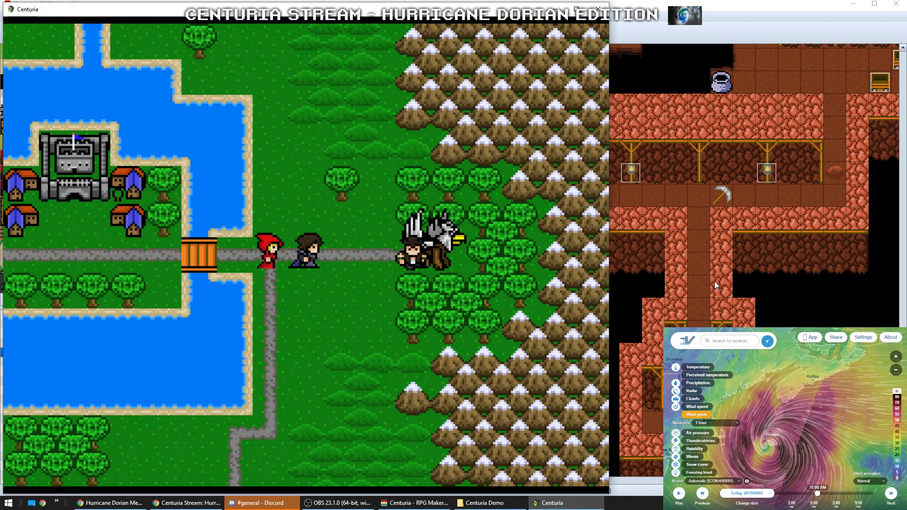
pyautogui.press('Right')
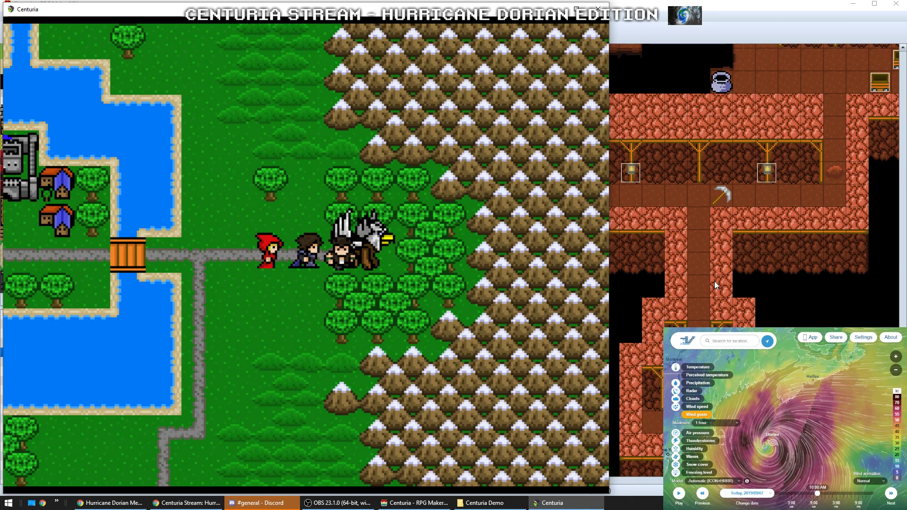
pyautogui.press('Left')
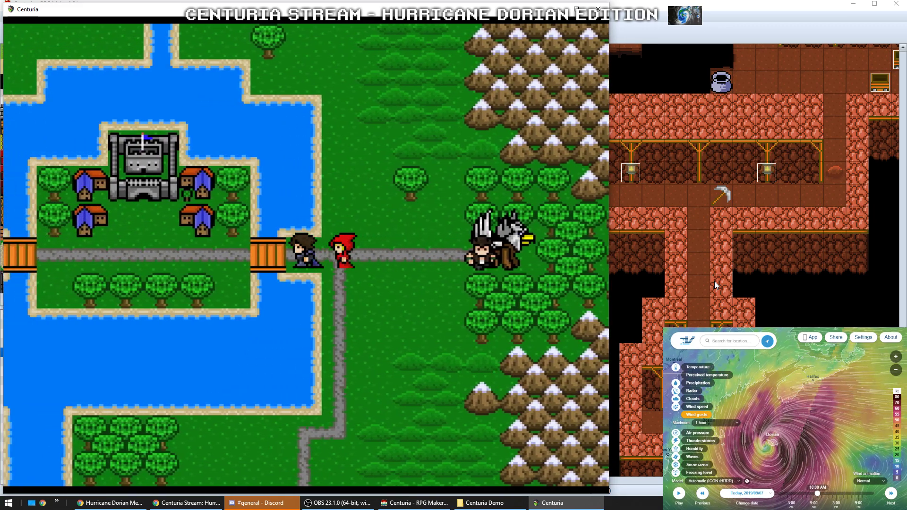
pyautogui.press('Right')
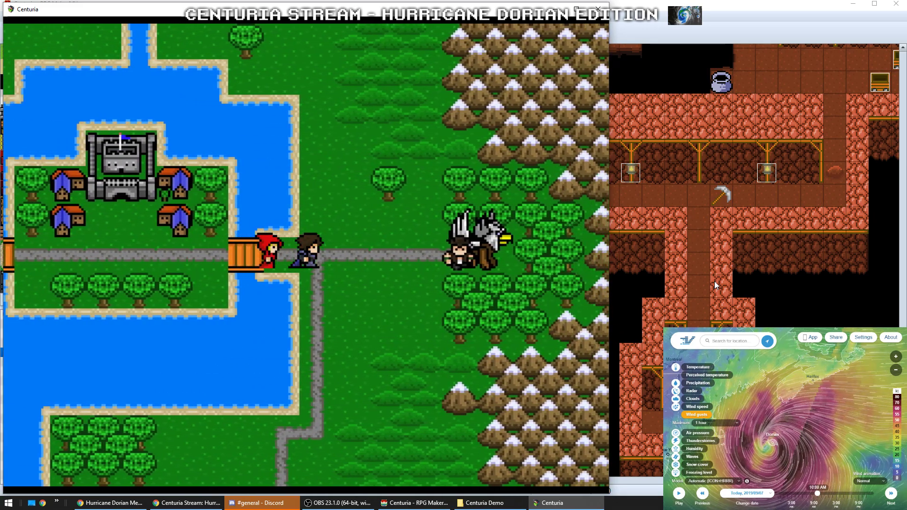
pyautogui.press('Right')
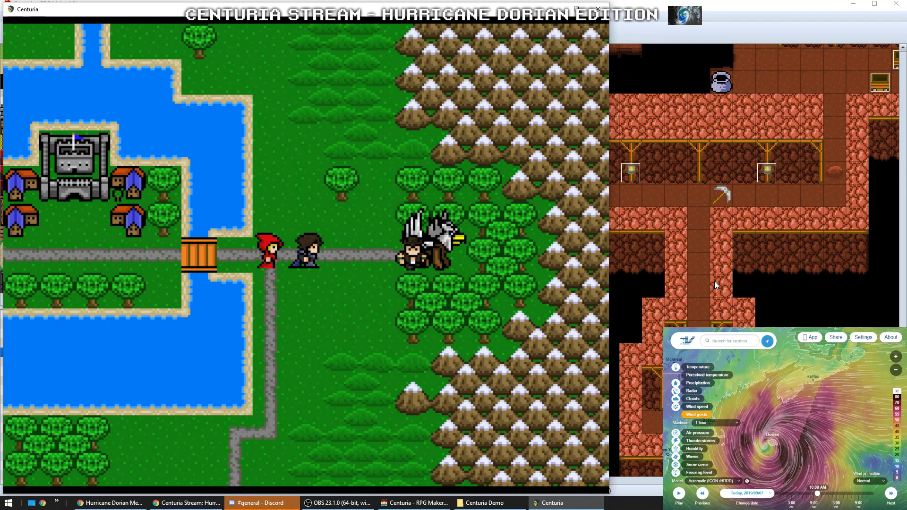
pyautogui.press('Right')
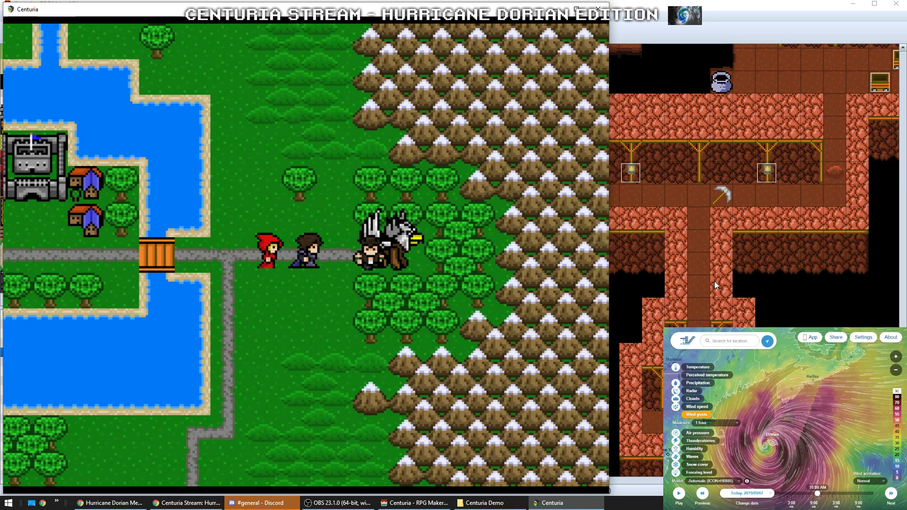
pyautogui.press('Left')
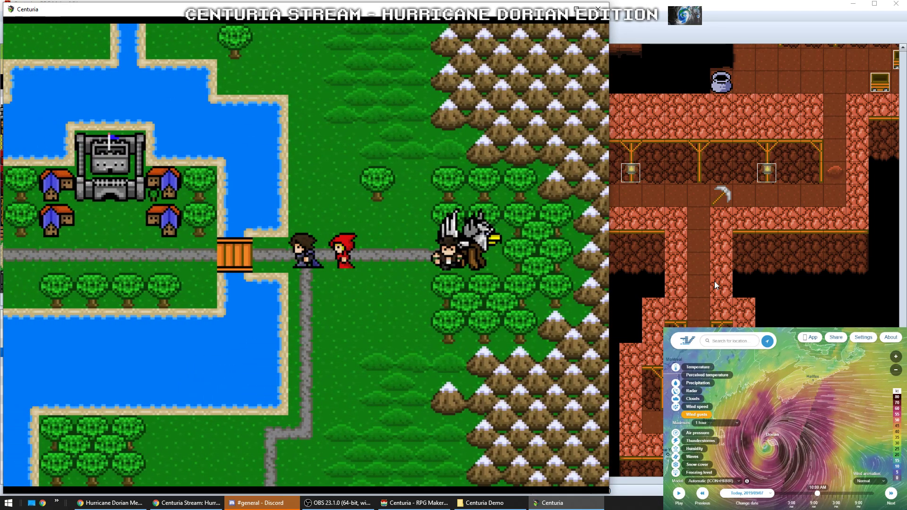
pyautogui.press('Right')
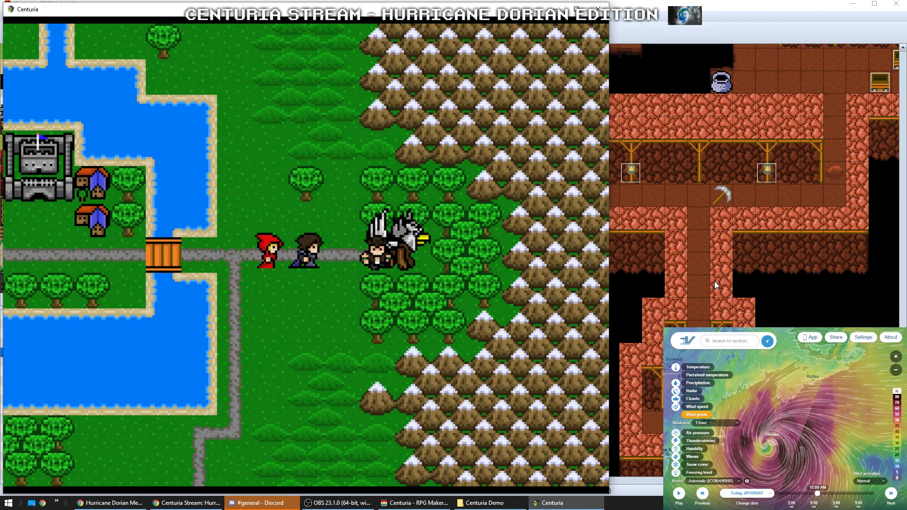
pyautogui.press('Left')
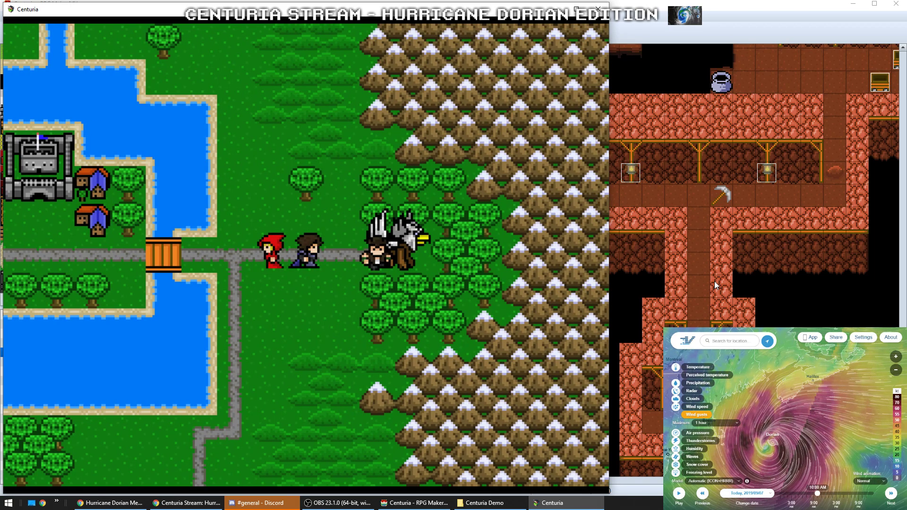
pyautogui.press('Right')
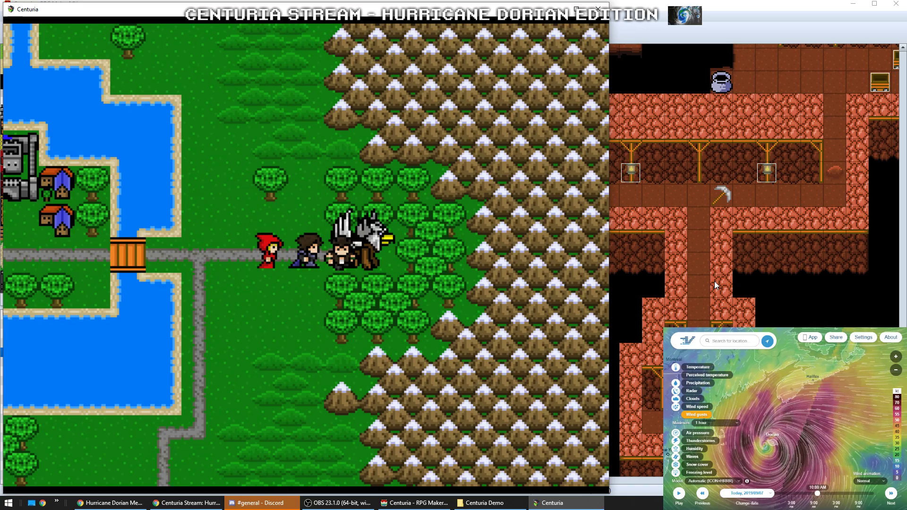
pyautogui.press('Left')
pyautogui.press('Left')
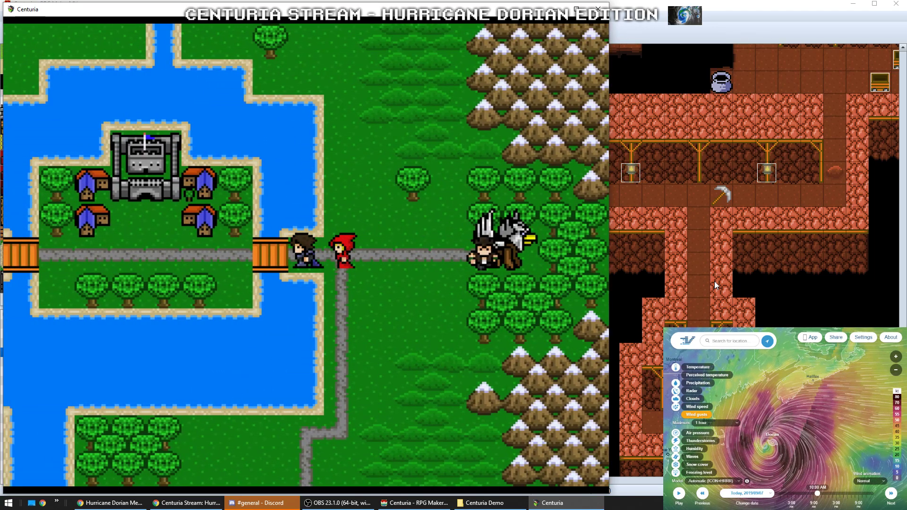
pyautogui.press('Right')
pyautogui.press('Down')
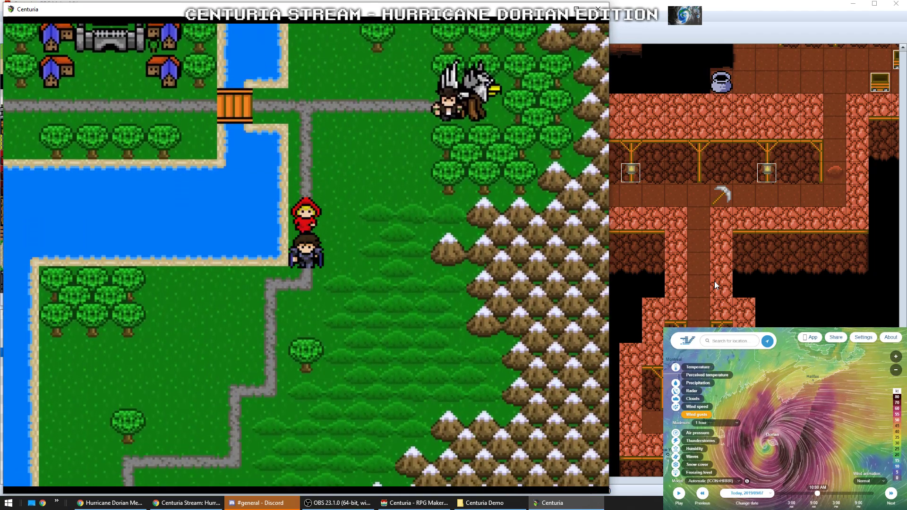
pyautogui.press('Left')
pyautogui.press('Left')
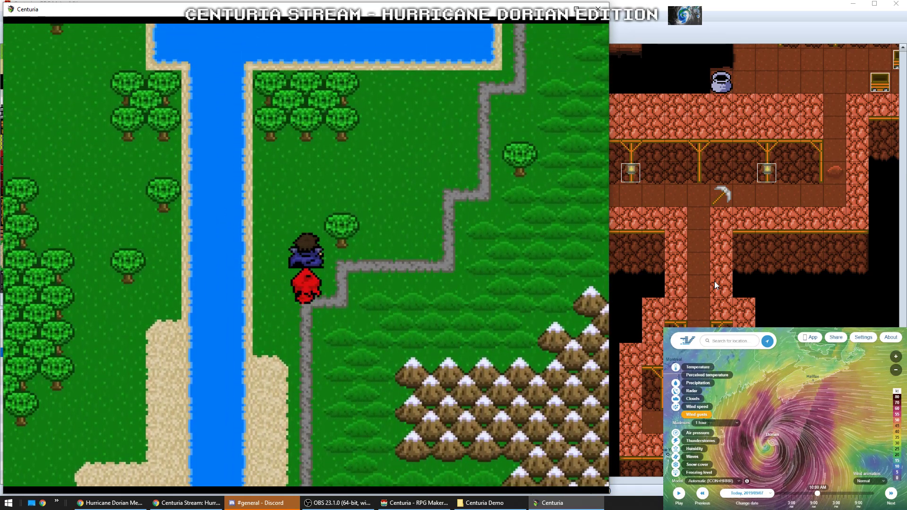
pyautogui.press('Up')
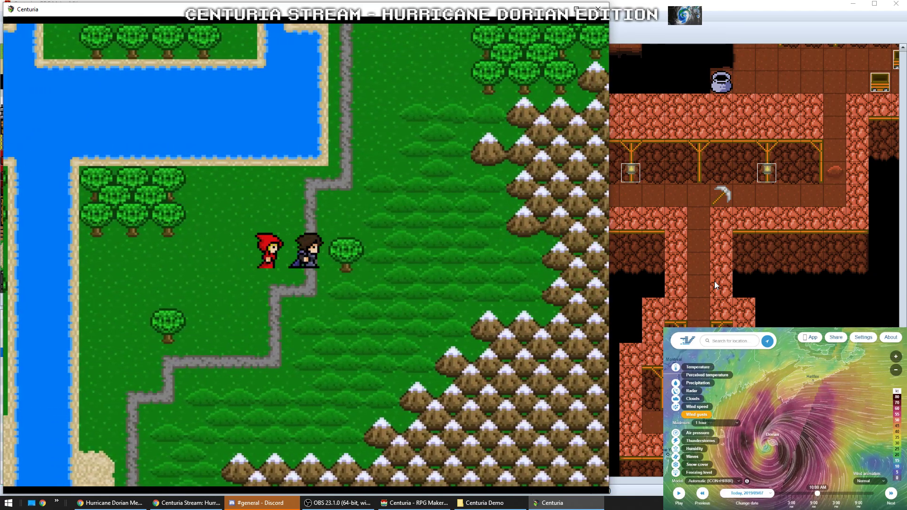
pyautogui.press('Up')
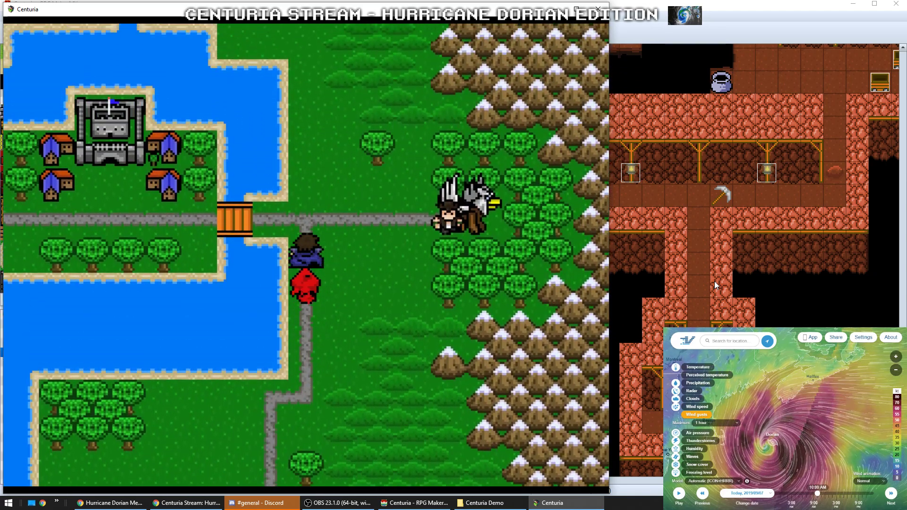
pyautogui.press('Down')
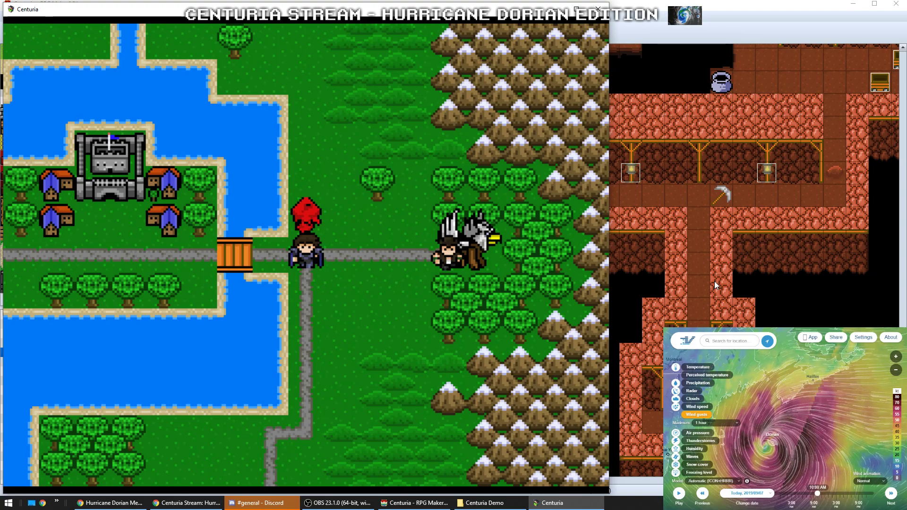
# Cross the bridge, enter Ralston Town, and talk to the white-haired woman on the path through to the end of her message
pyautogui.press('Left')
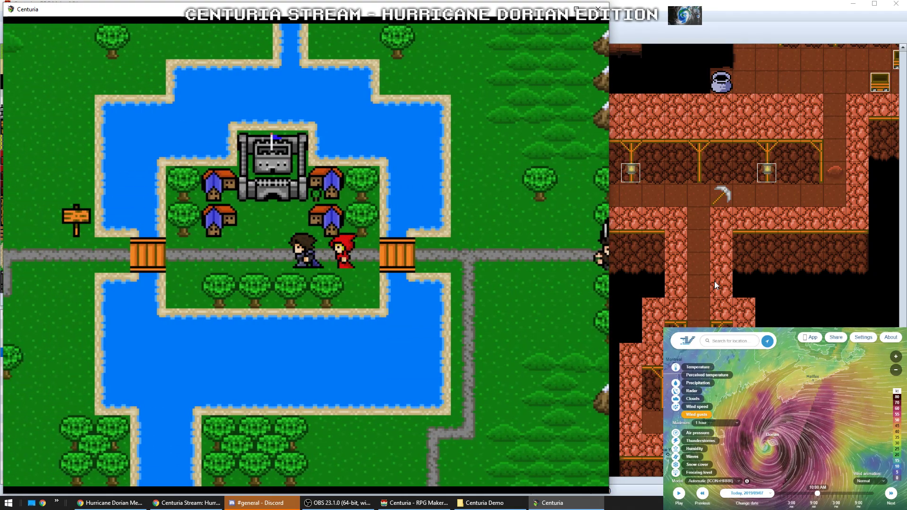
pyautogui.press('Left')
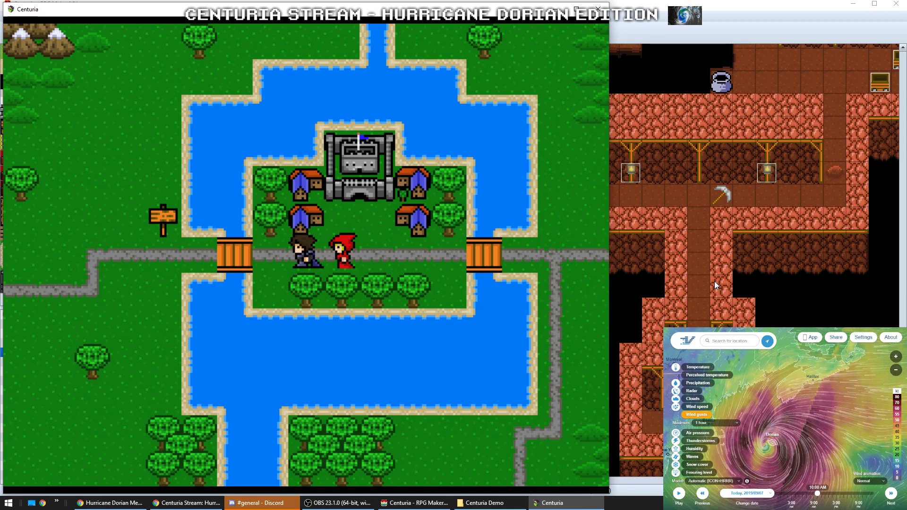
pyautogui.press('Up')
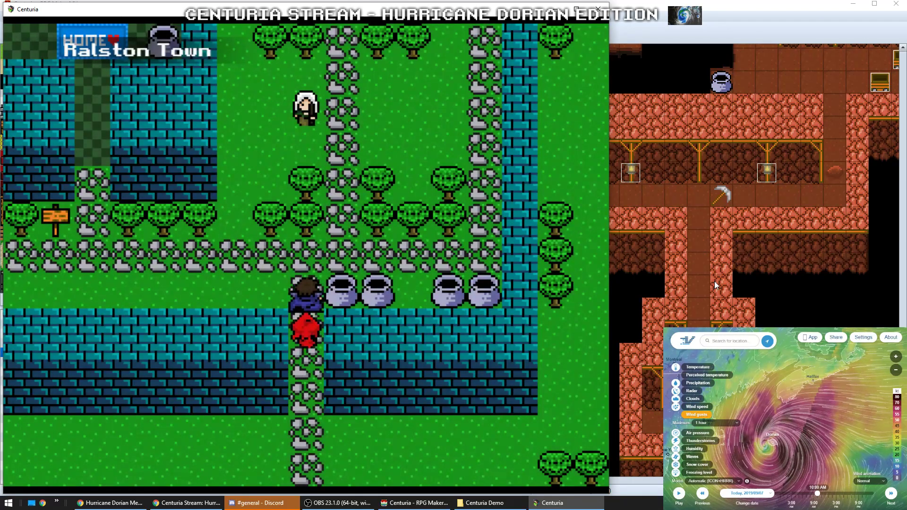
pyautogui.press('Right')
pyautogui.press('Up')
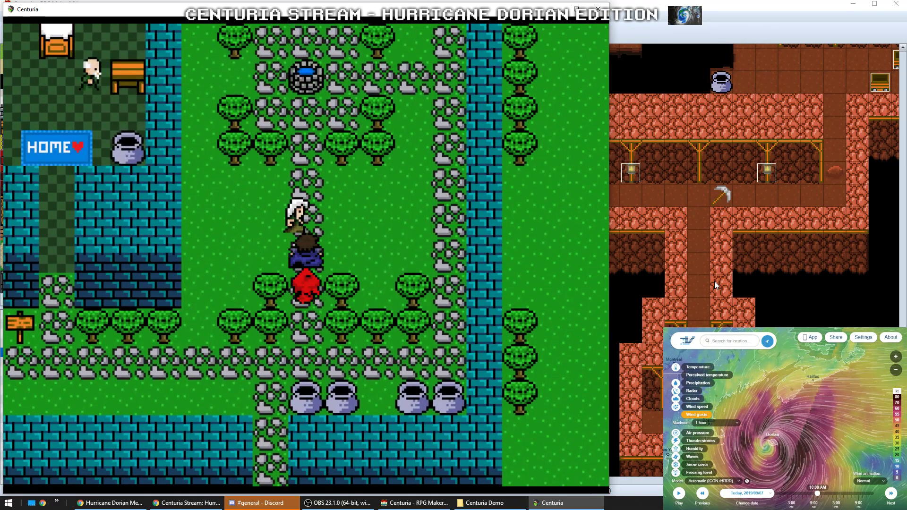
pyautogui.press('Return')
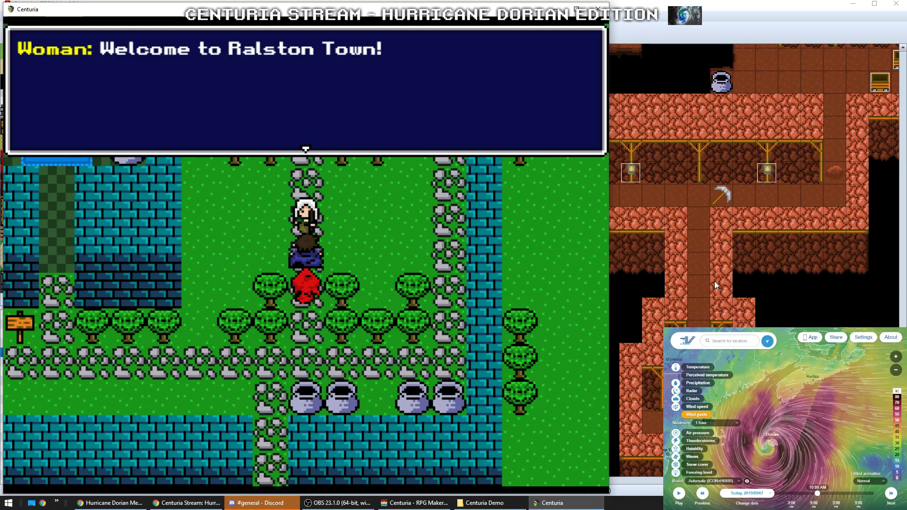
pyautogui.press('Return')
# Walk north around the town well and talk to the red-haired man on the path beyond it
pyautogui.press('Left')
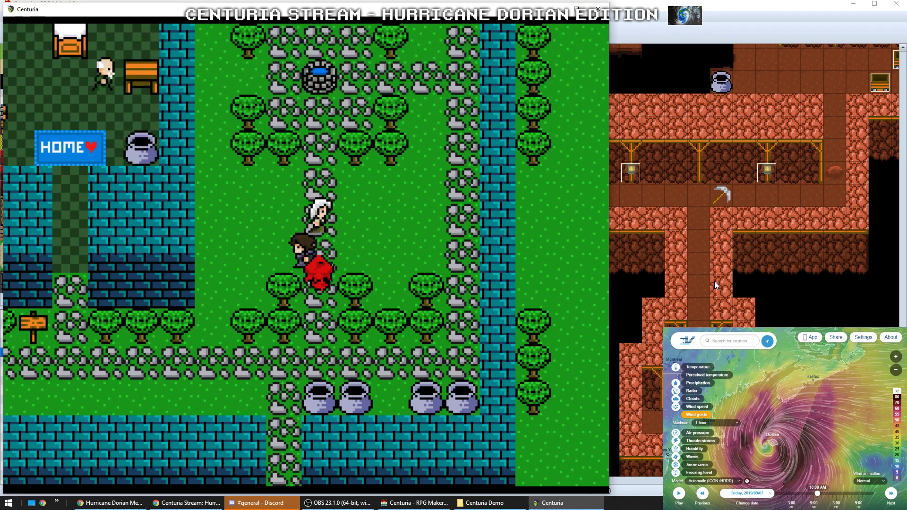
pyautogui.press('Up')
pyautogui.press('Right')
pyautogui.press('Up')
pyautogui.press('Right')
pyautogui.press('Up')
pyautogui.press('Up')
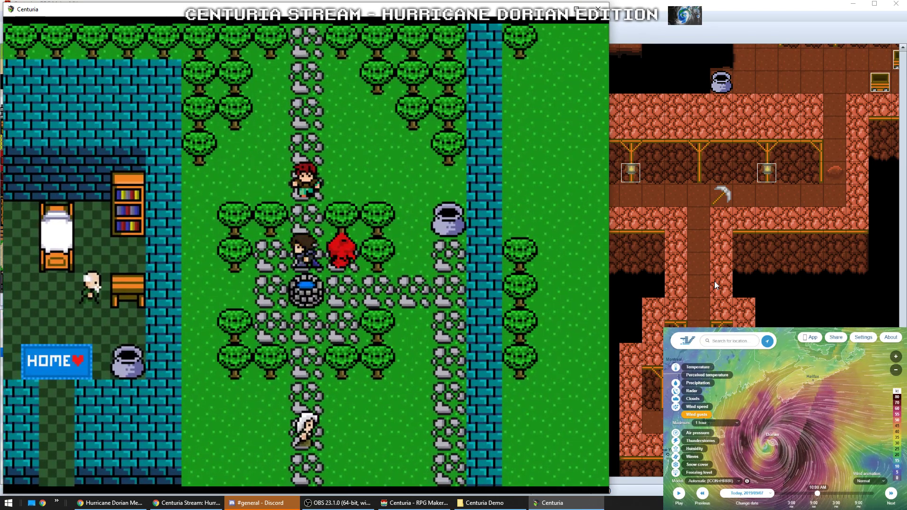
pyautogui.press('Return')
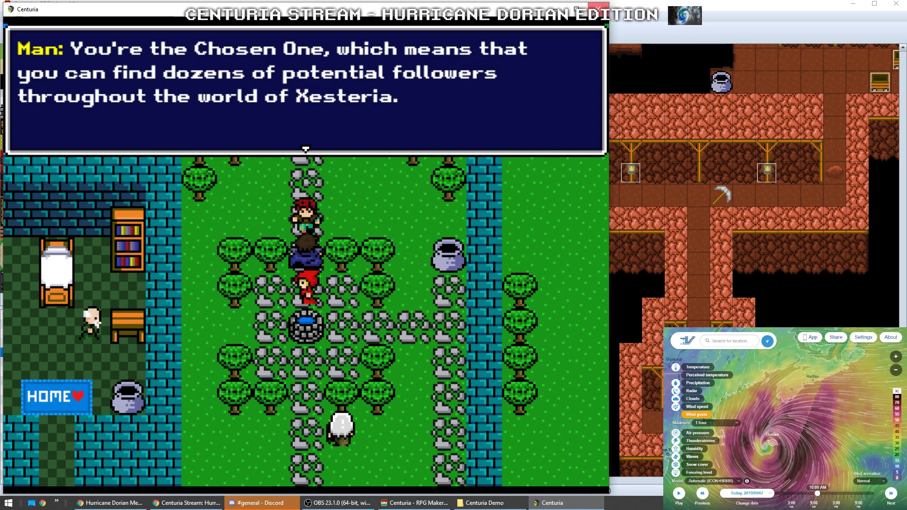
# End the playtest, collapse the Dungeons group in the map tree, and select the Towns map
pyautogui.click(598, 8)
pyautogui.doubleClick(41, 344)
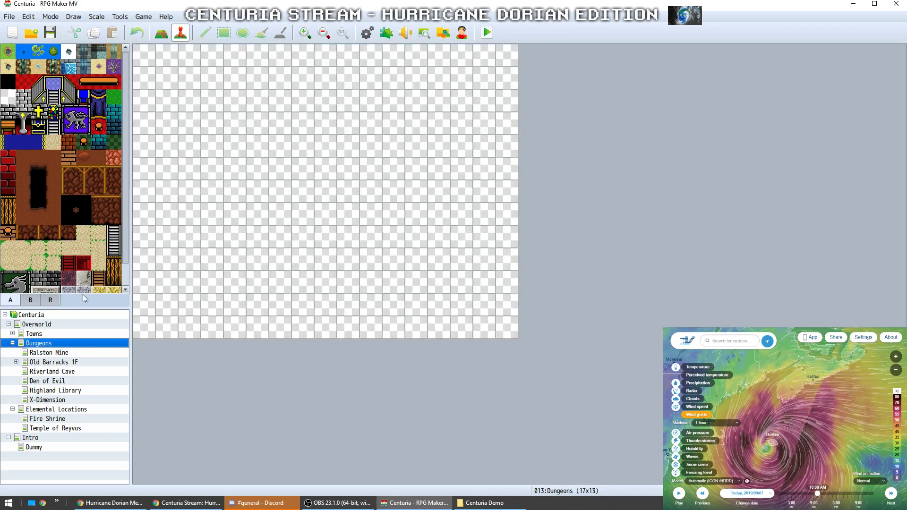
pyautogui.press('Down')
pyautogui.press('Up')
pyautogui.press('Up')
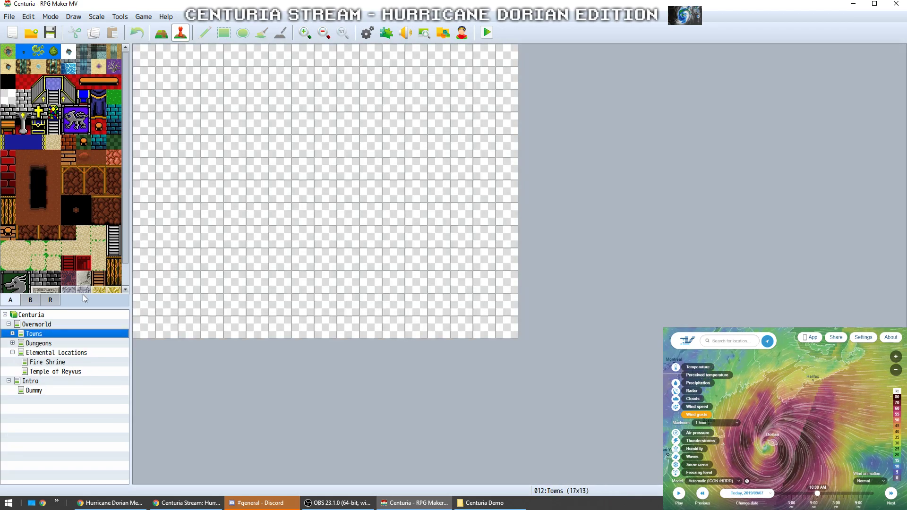
# On the Ralston Town map, replace "Xesteria." with "Centuria!" in the red-haired man's first message and save his event
pyautogui.press('Right')
pyautogui.press('Down')
pyautogui.press('Down')
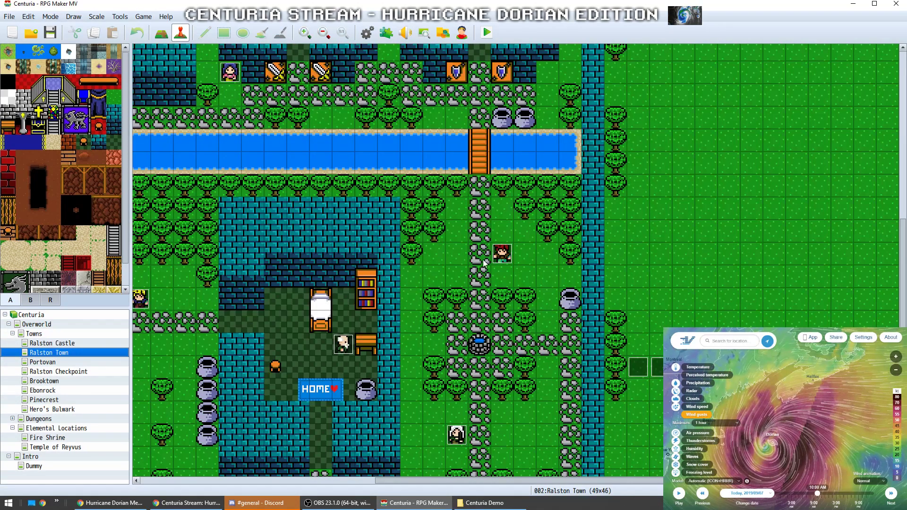
pyautogui.doubleClick(501, 255)
pyautogui.doubleClick(507, 177)
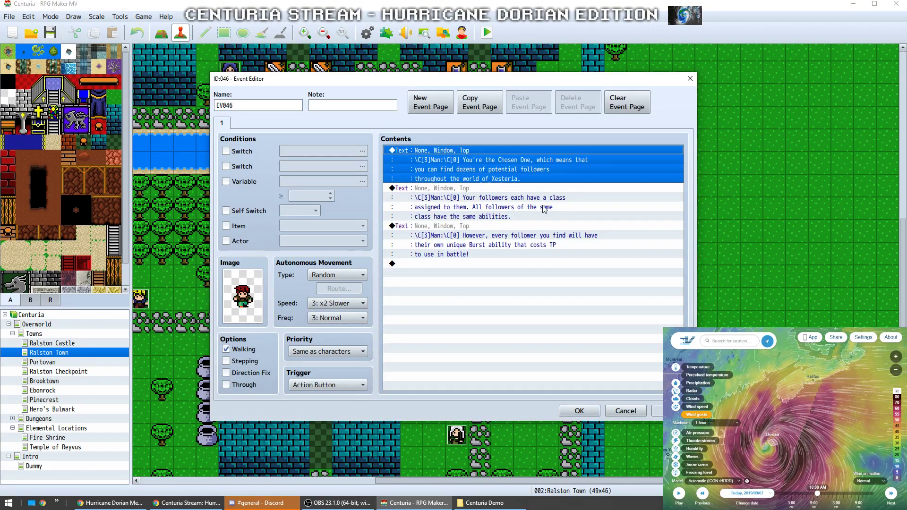
pyautogui.moveTo(536, 253); pyautogui.dragTo(567, 254)
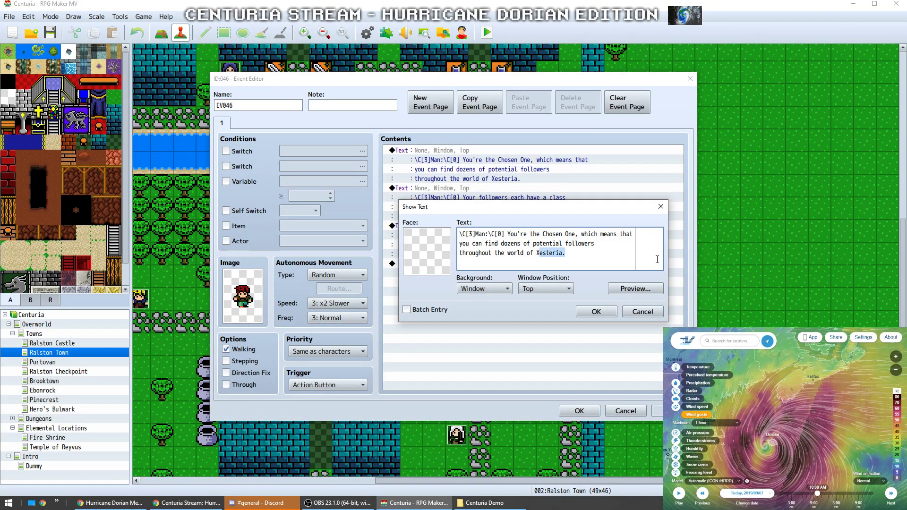
pyautogui.write('Centuria!')
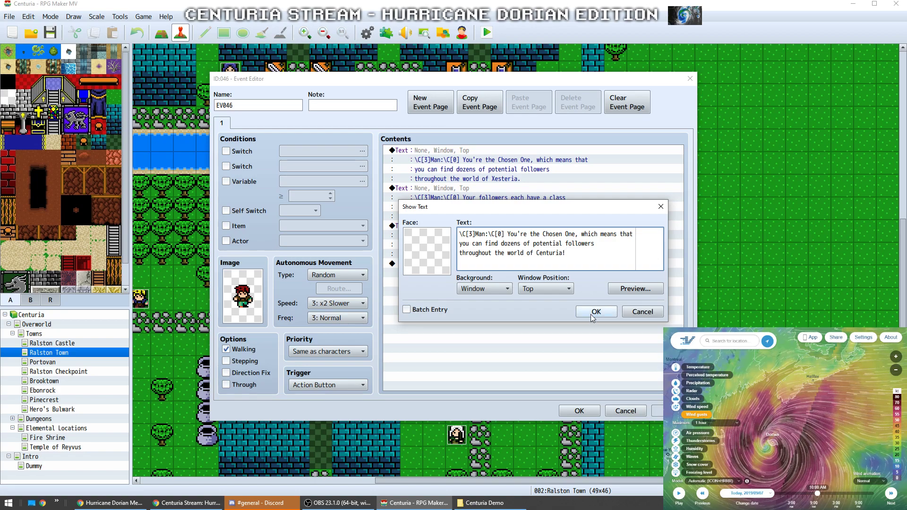
pyautogui.click(593, 312)
pyautogui.click(580, 410)
# Start a playtest, move and enlarge the game window, and resume the saved story from the title screen
pyautogui.click(487, 33)
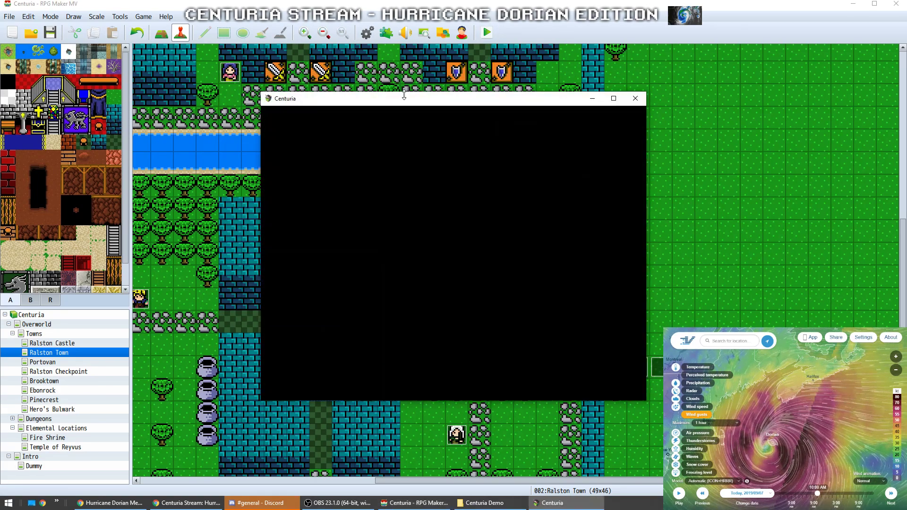
pyautogui.moveTo(410, 102); pyautogui.dragTo(153, 14)
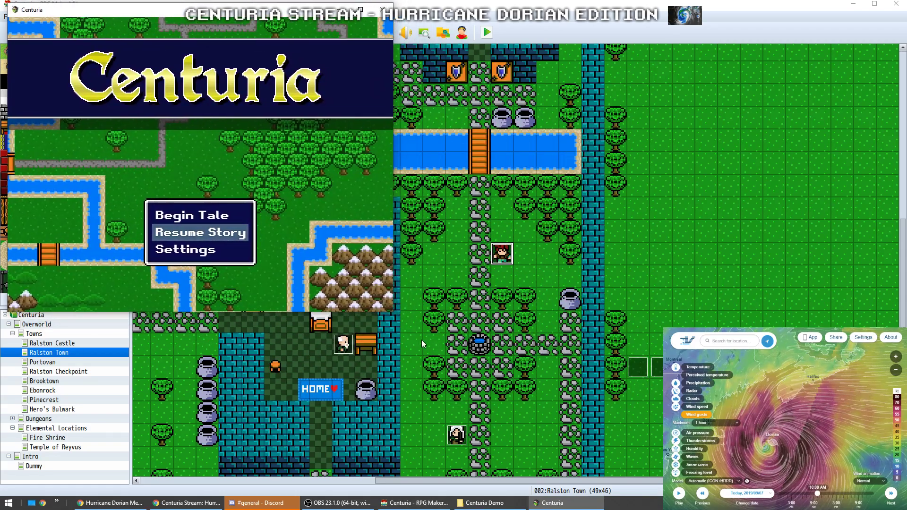
pyautogui.moveTo(388, 313); pyautogui.dragTo(618, 486)
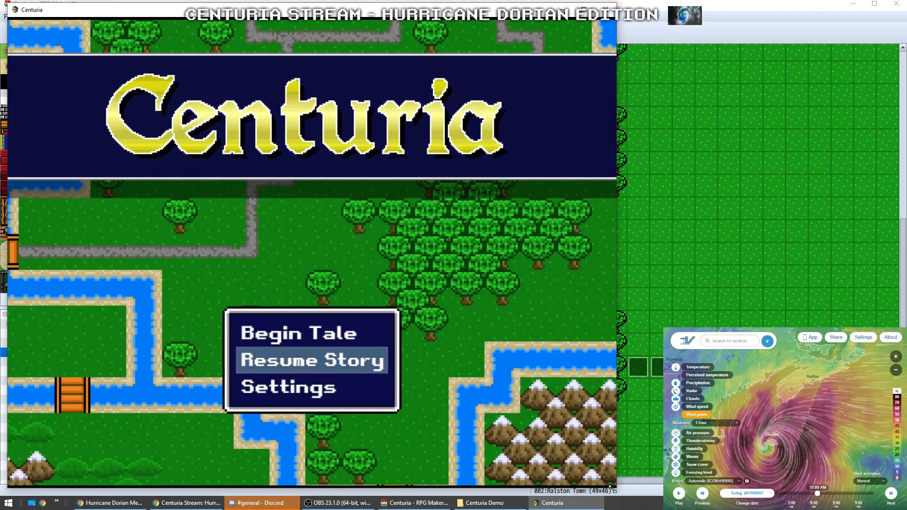
pyautogui.press('Return')
pyautogui.press('Return')
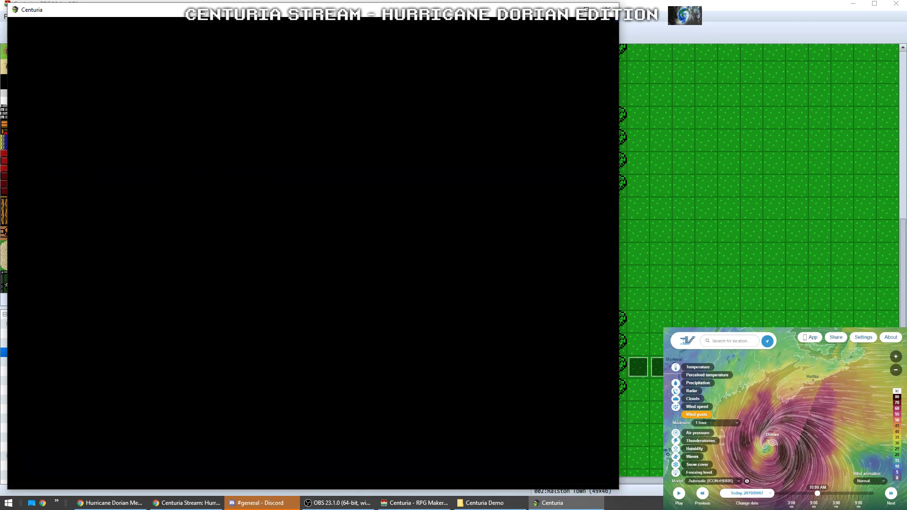
# Walk the party west and north through the mountains and hills, across the castle's eastern bridge, and into Ralston Town
pyautogui.press('Left')
pyautogui.press('Left')
pyautogui.press('Left')
pyautogui.press('Left')
pyautogui.press('Left')
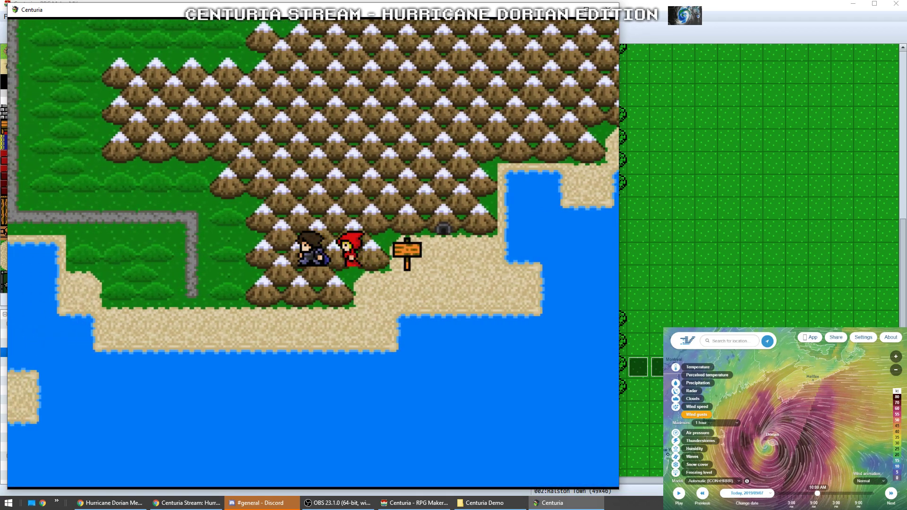
pyautogui.press('Up')
pyautogui.press('Up')
pyautogui.press('Up')
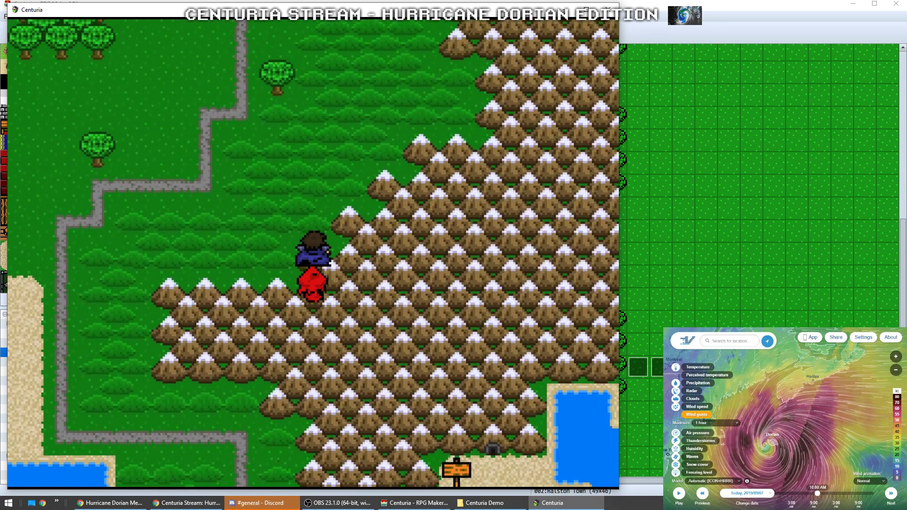
pyautogui.press('Up')
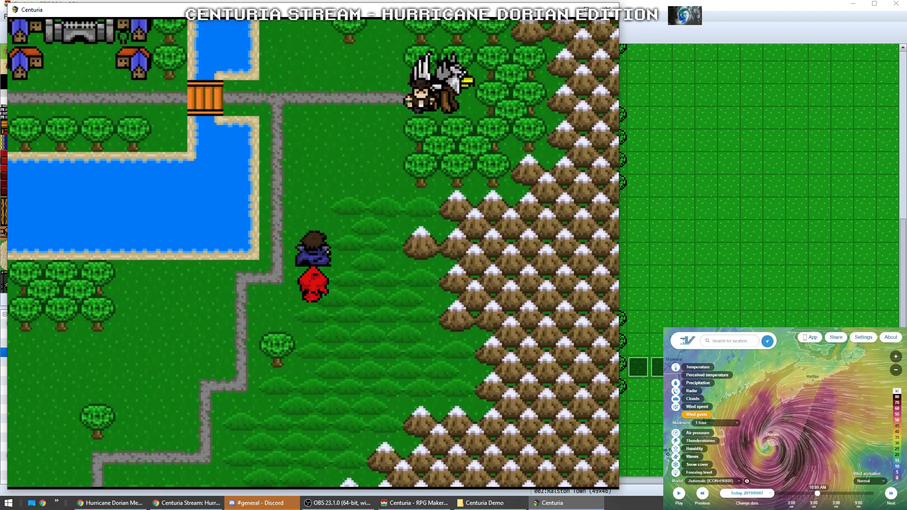
pyautogui.press('Left')
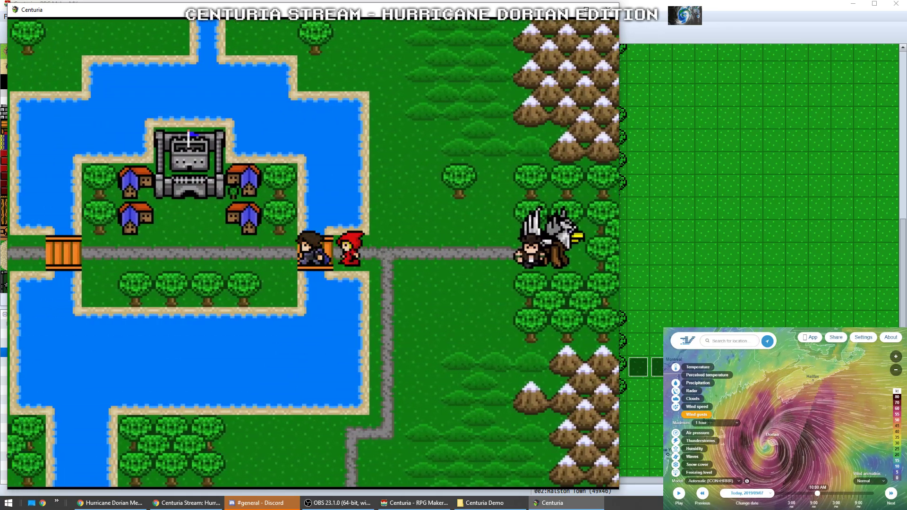
pyautogui.press('Up')
pyautogui.press('Up')
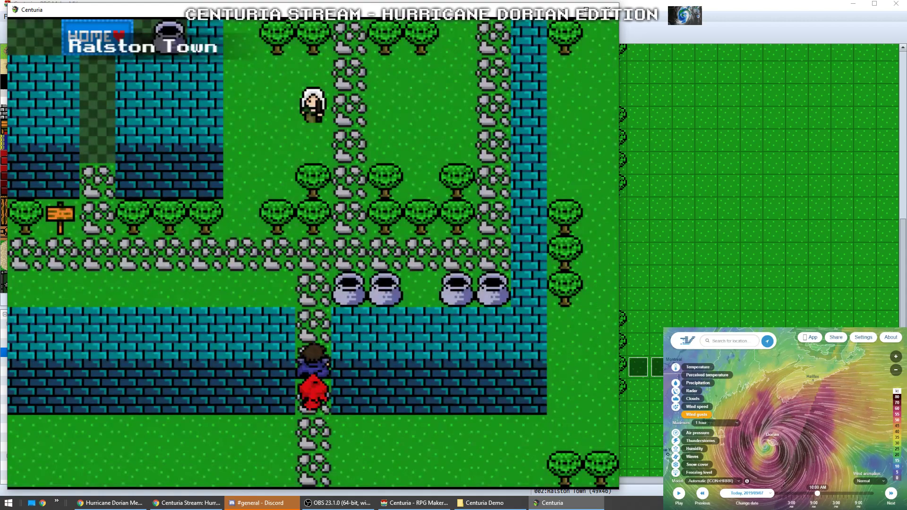
# Walk north past the town well and talk to the red-haired man through all of his messages
pyautogui.press('Up')
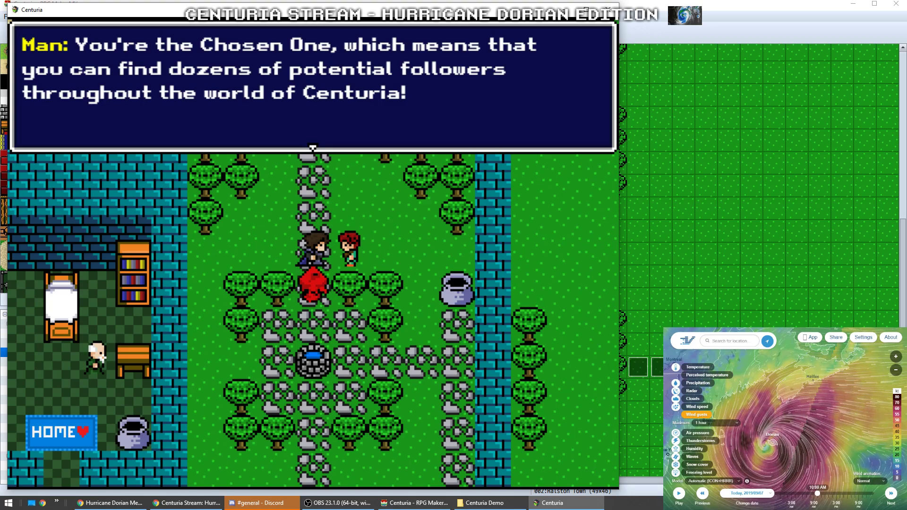
pyautogui.press('Return')
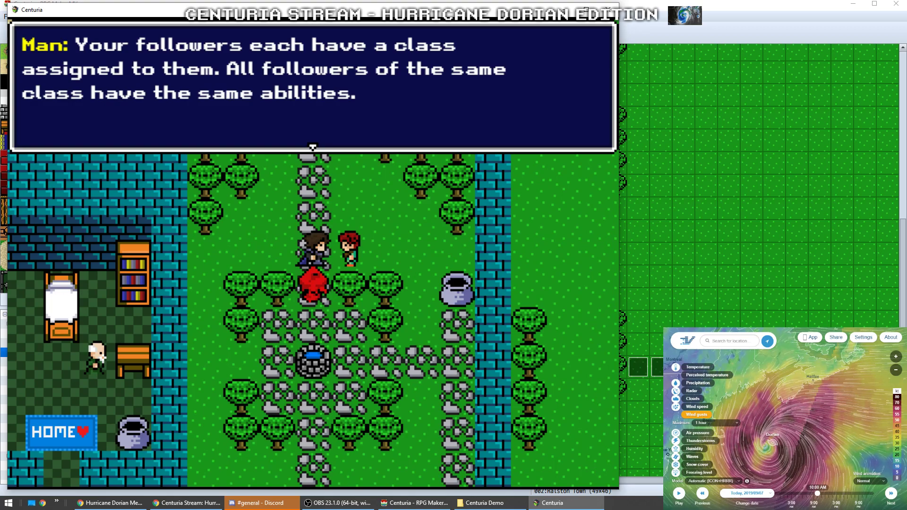
pyautogui.press('Return')
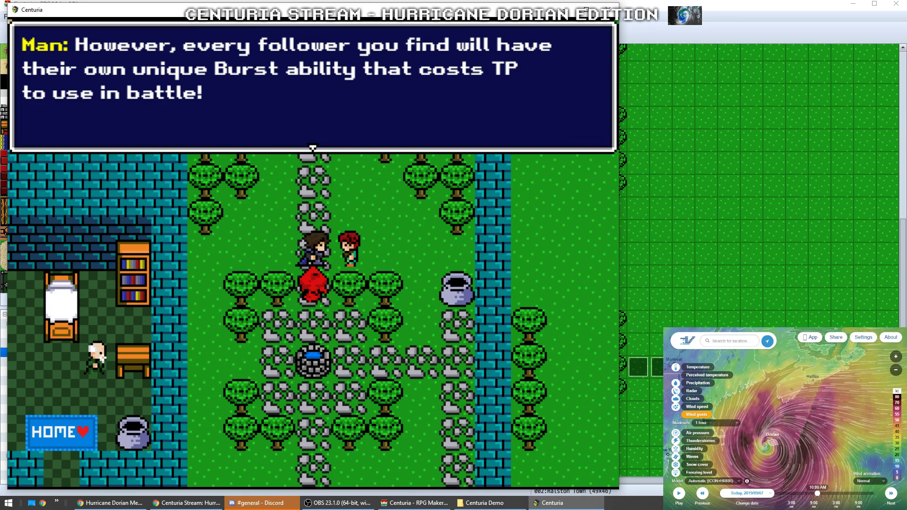
pyautogui.press('Return')
# Cross the bridge north, walk west past the weapon shop, and talk to the purple-haired woman until her message closes
pyautogui.press('Up')
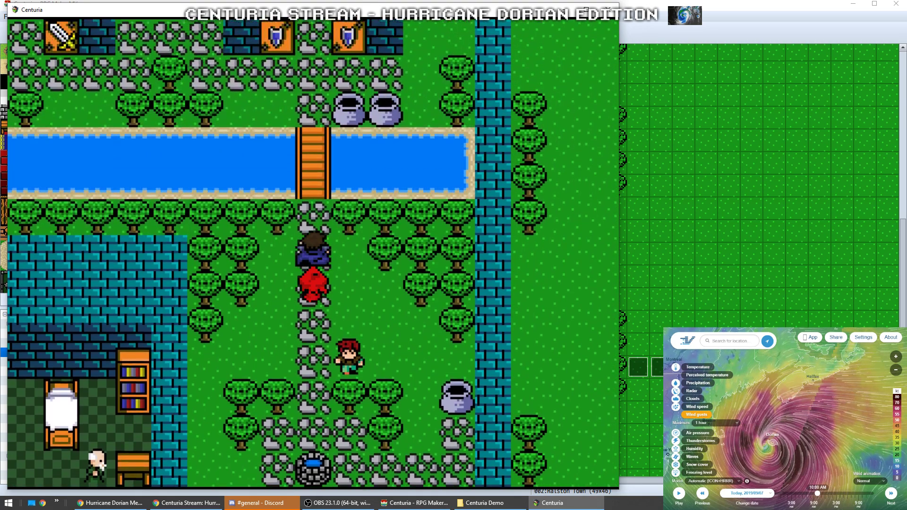
pyautogui.press('Left')
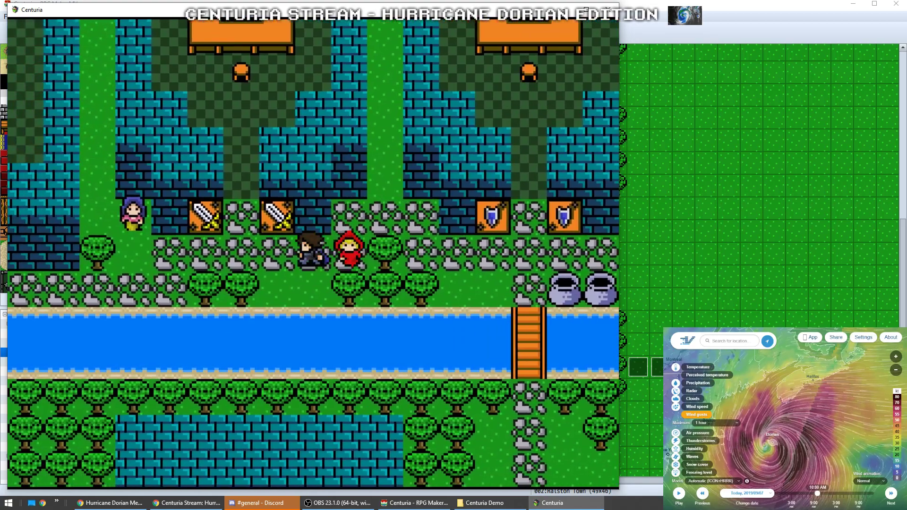
pyautogui.press('Up')
pyautogui.press('Return')
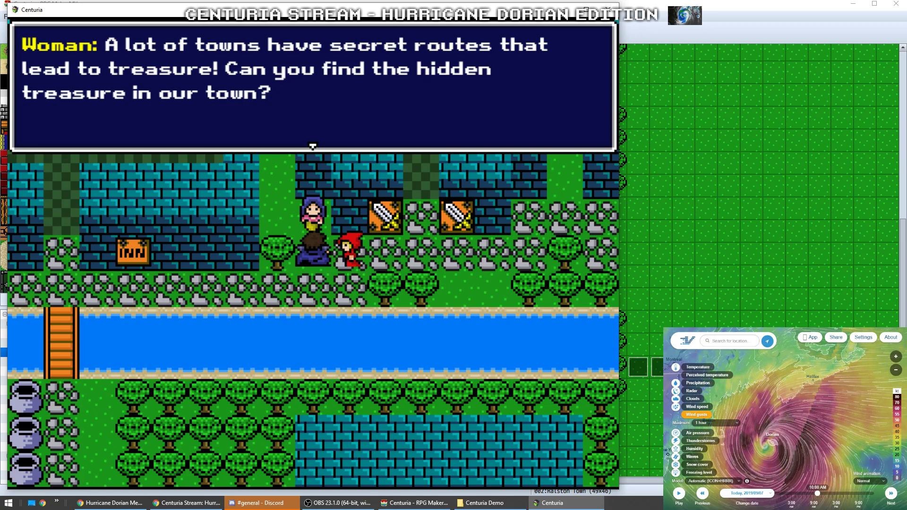
pyautogui.press('Return')
# Walk the party east past the shops, along the outside of the town wall, and back in through the southern entrance
pyautogui.press('Right')
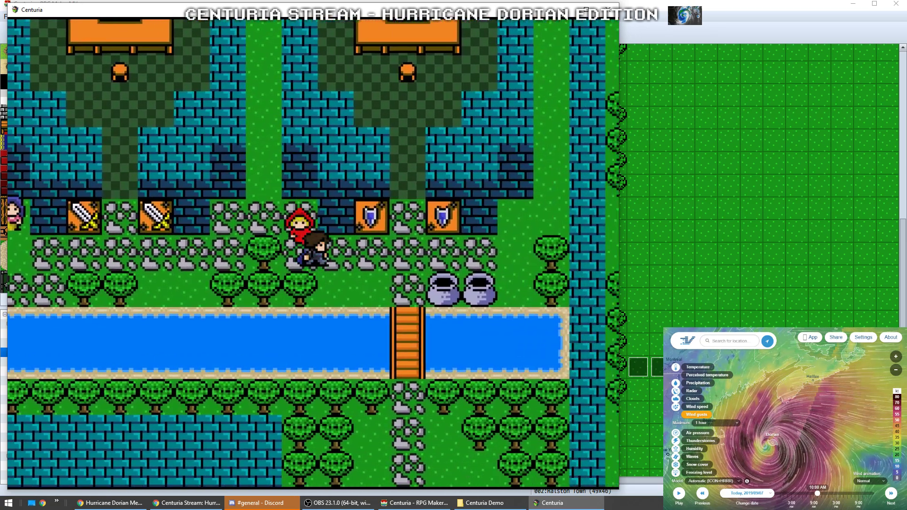
pyautogui.press('Down')
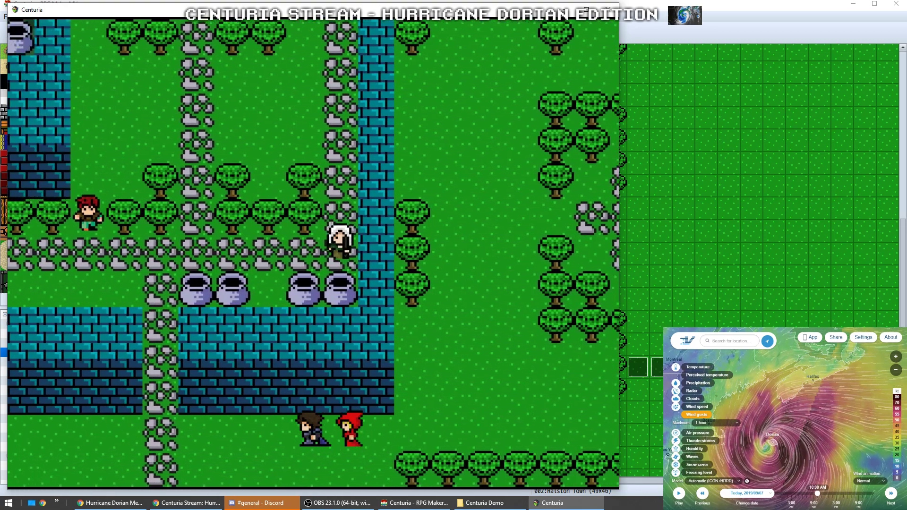
pyautogui.press('Left')
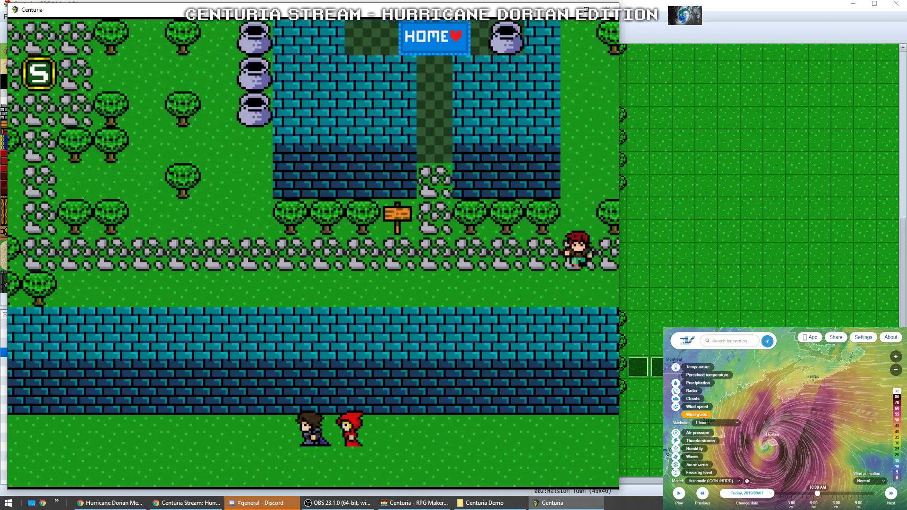
pyautogui.press('Left')
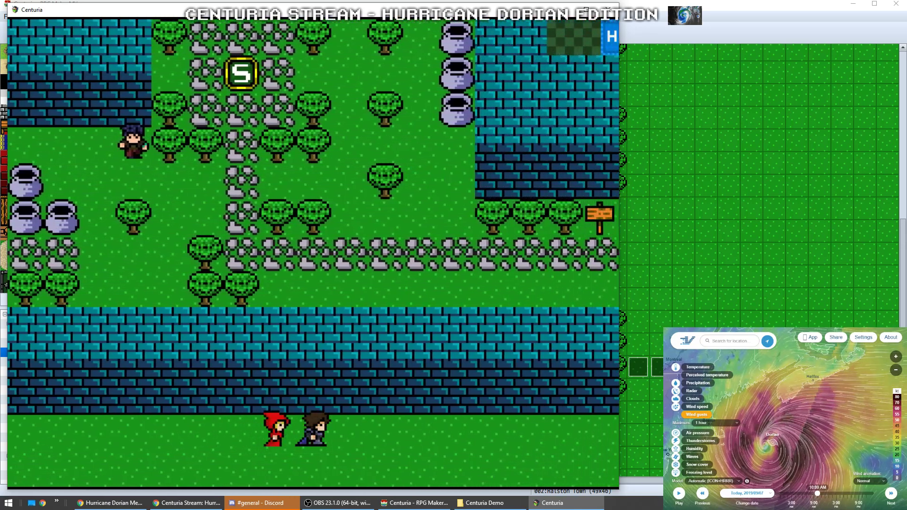
pyautogui.press('Right')
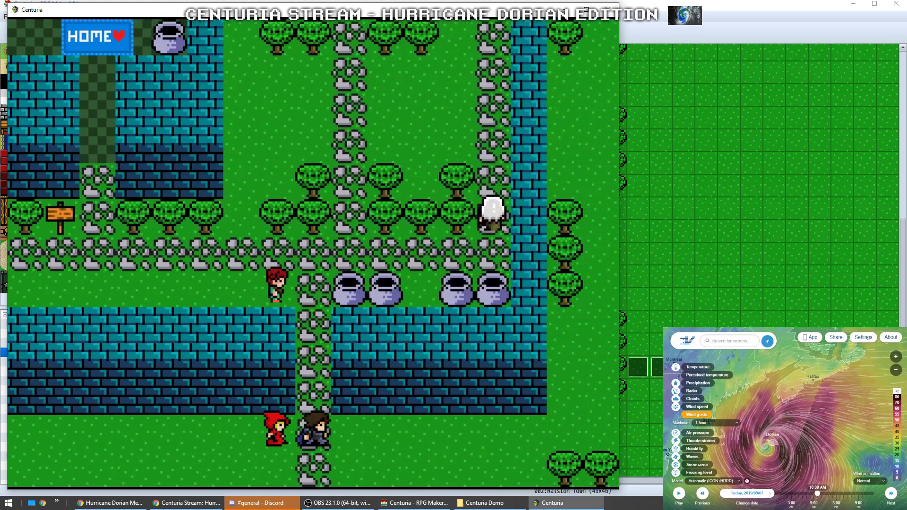
pyautogui.press('Up')
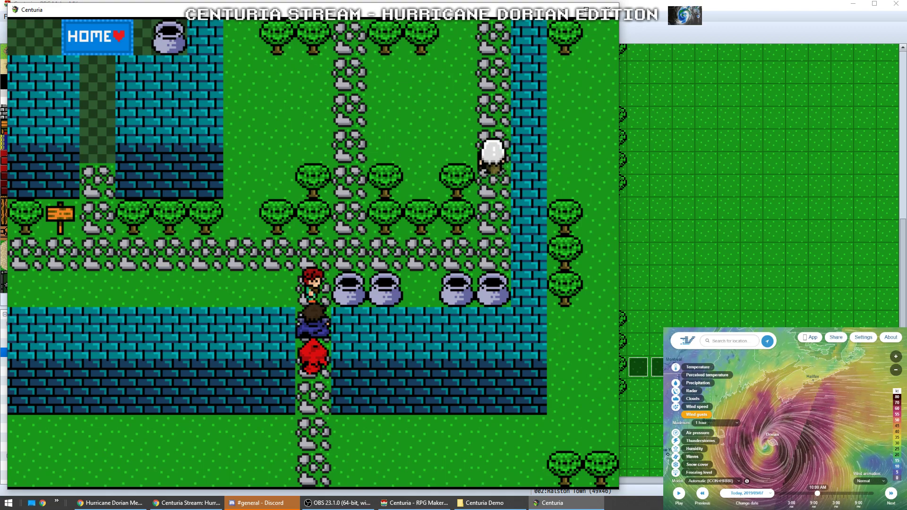
# Walk past the red-haired man to the hero's home, enter it, and talk to the elder beside the table
pyautogui.press('Up')
pyautogui.press('Left')
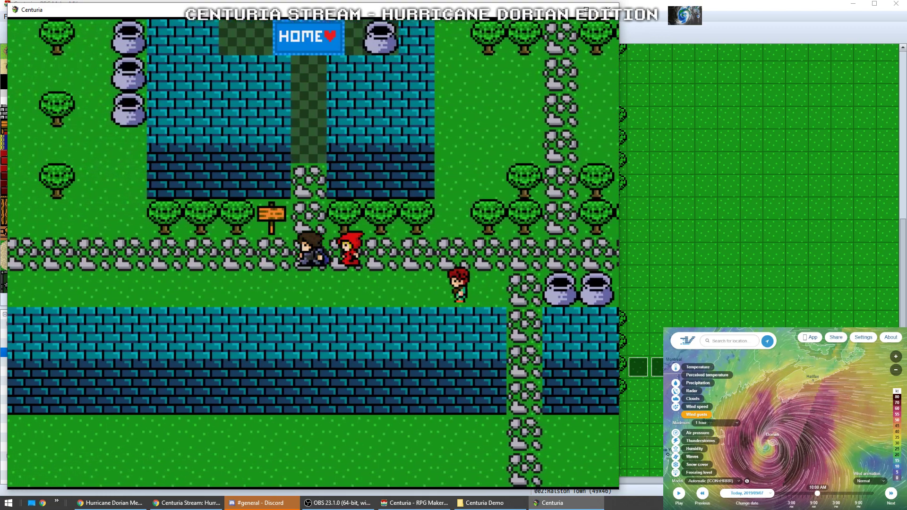
pyautogui.press('Up')
pyautogui.press('Return')
pyautogui.press('Return')
pyautogui.press('Up')
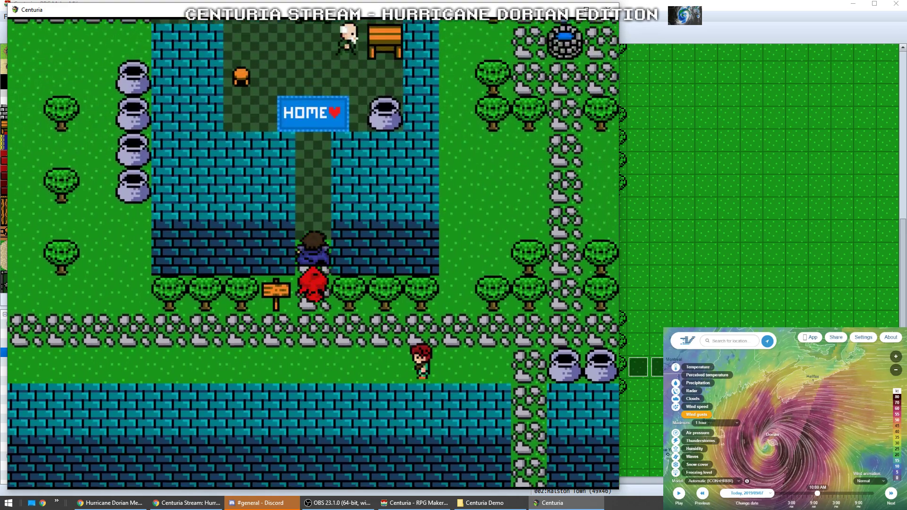
pyautogui.press('Up')
pyautogui.press('Right')
pyautogui.press('Return')
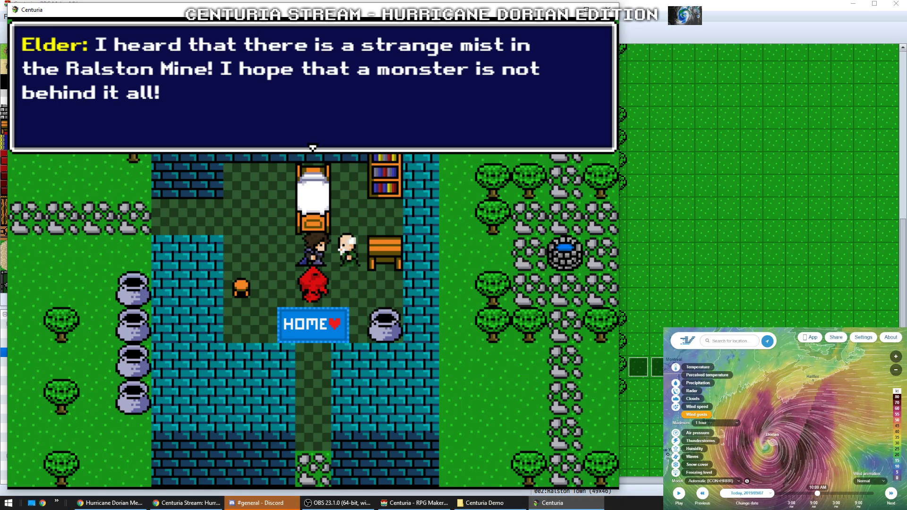
pyautogui.press('Return')
# Leave the home by its west exit, walk down to the save point, and save to File 1
pyautogui.press('Left')
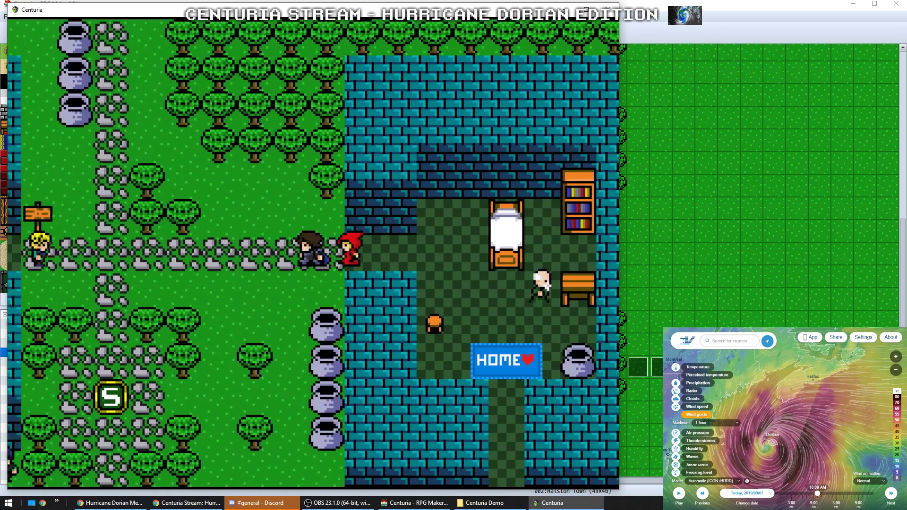
pyautogui.press('Down')
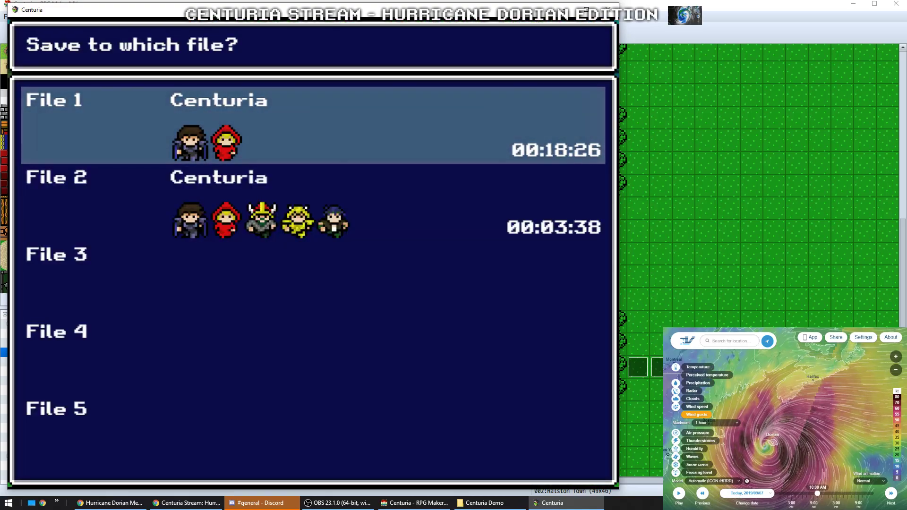
pyautogui.press('Return')
# Talk to the blond man north of the save point and end the playtest
pyautogui.press('Up')
pyautogui.press('Left')
pyautogui.press('Return')
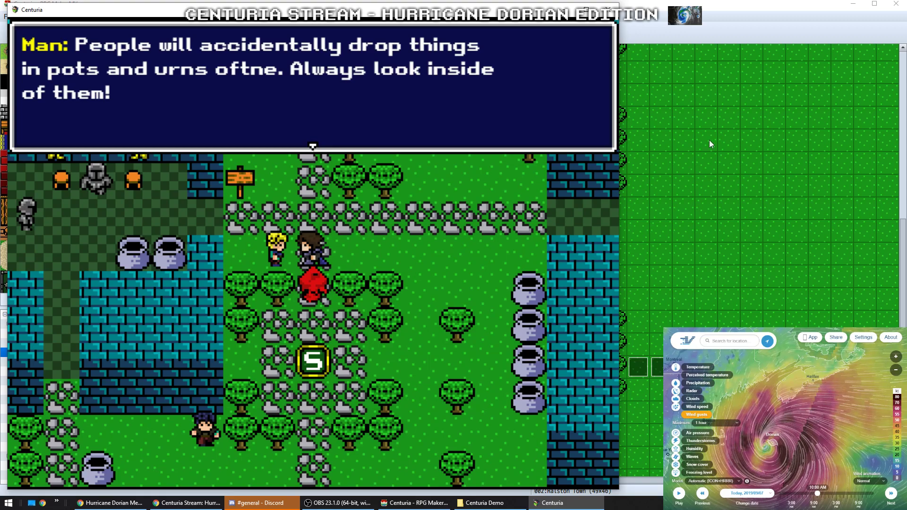
pyautogui.click(608, 9)
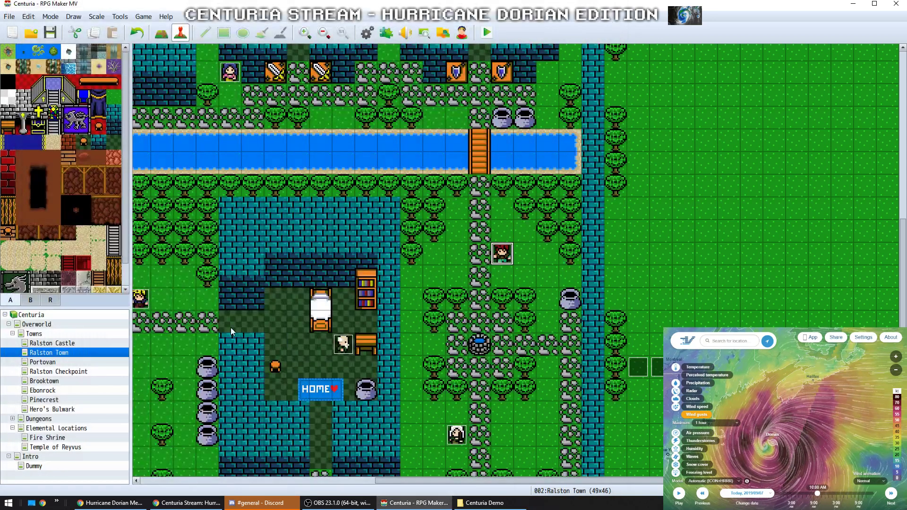
# Correct the misspelled "oftne" to "often" in the blond man's message about pots and urns and save his event
pyautogui.click(163, 322)
pyautogui.doubleClick(140, 299)
pyautogui.doubleClick(465, 160)
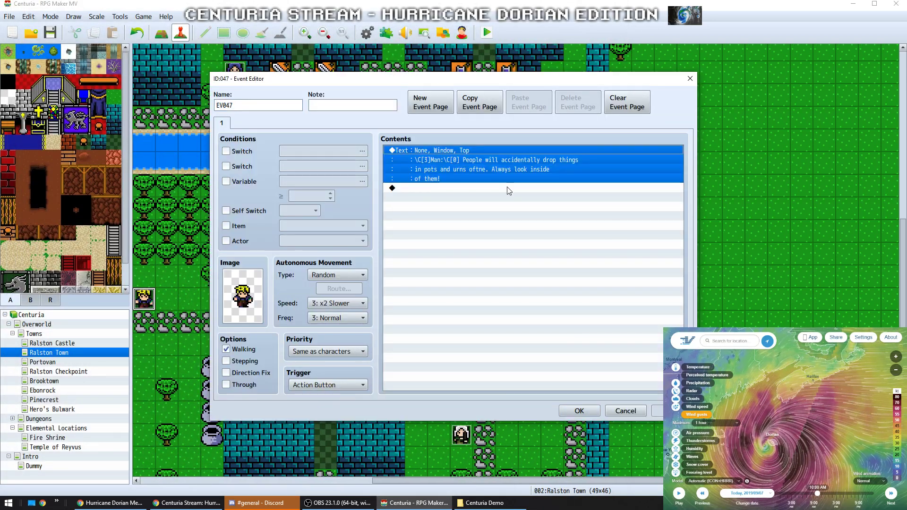
pyautogui.click(526, 244)
pyautogui.press('BackSpace')
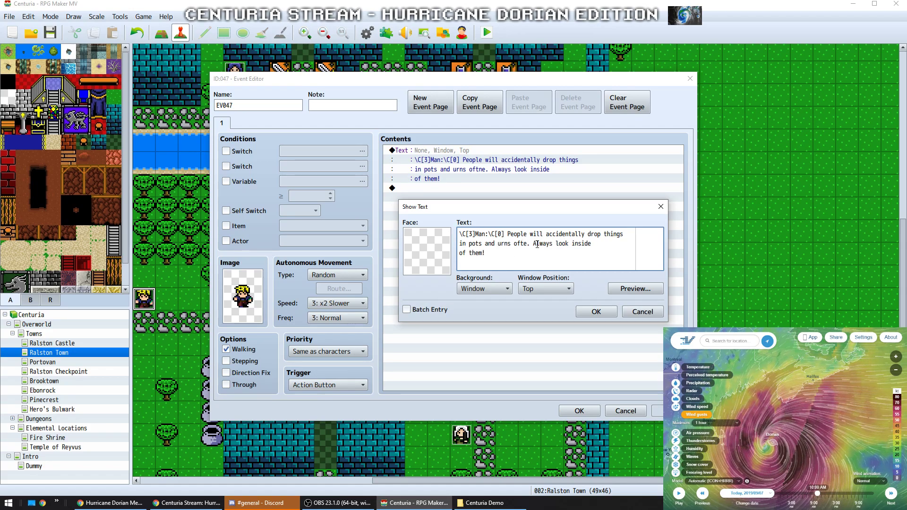
pyautogui.write('n')
pyautogui.click(596, 312)
pyautogui.click(579, 410)
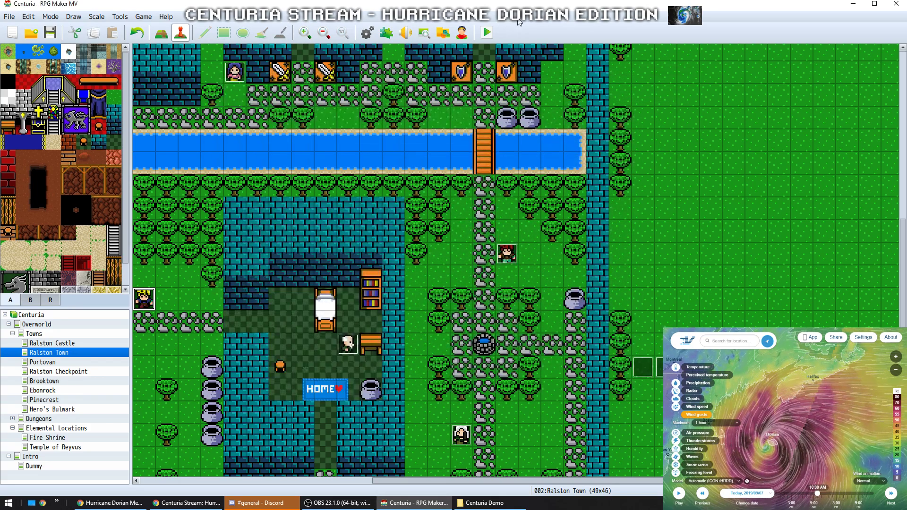
# Start a new playtest with the changes saved, enlarge the game window, and resume the saved story in Ralston Town
pyautogui.click(489, 34)
pyautogui.press('Return')
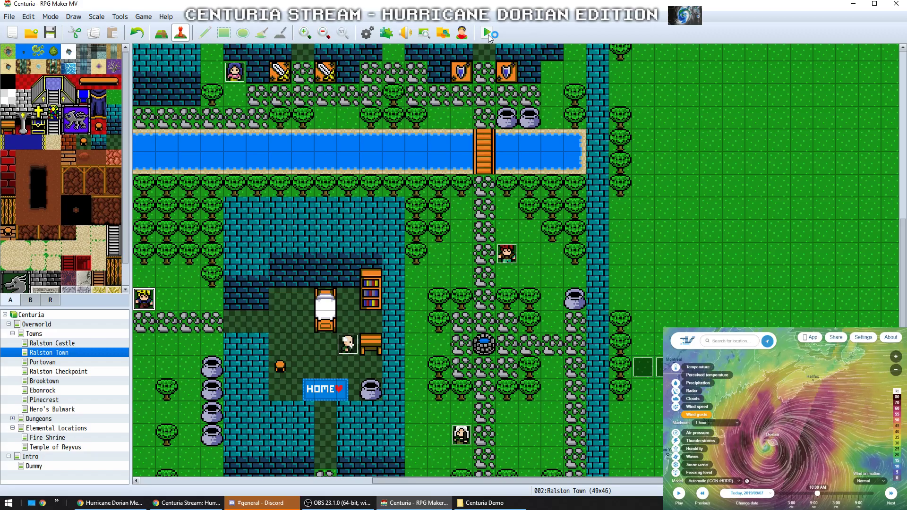
pyautogui.moveTo(479, 97); pyautogui.dragTo(221, 13)
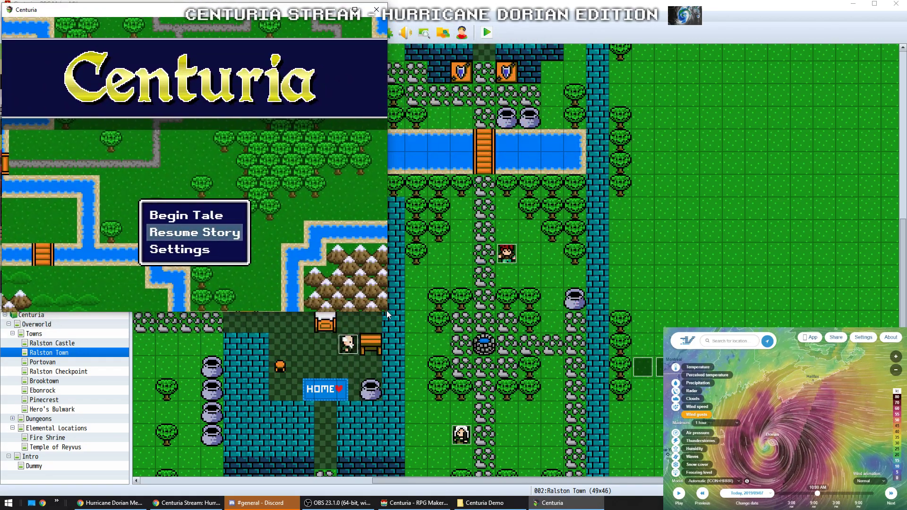
pyautogui.moveTo(387, 310); pyautogui.dragTo(595, 494)
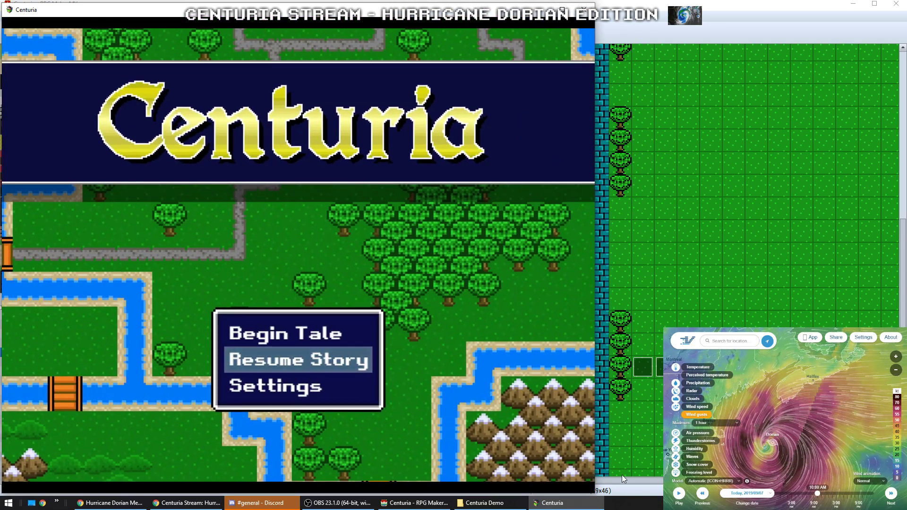
pyautogui.press('Return')
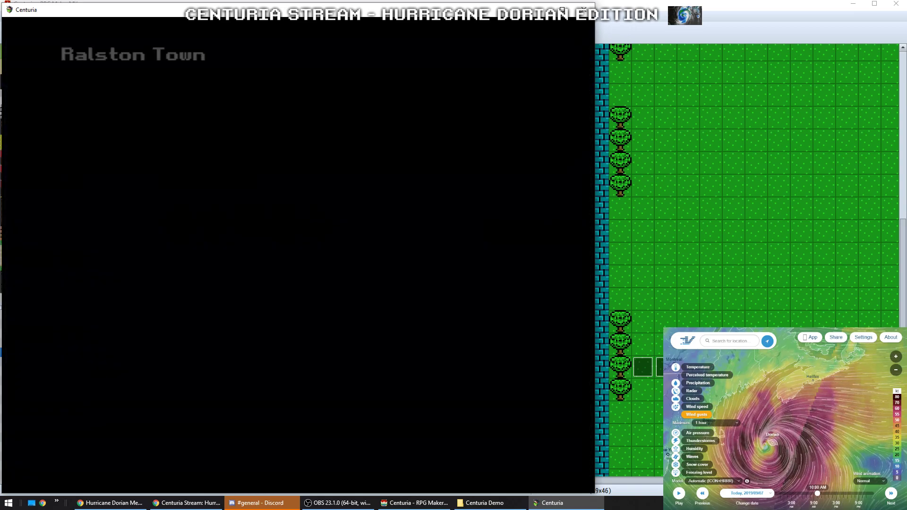
# Walk down from the save point to the dark-haired man and read his message about fallen followers
pyautogui.press('Left')
pyautogui.press('Down')
pyautogui.press('Down')
pyautogui.press('Down')
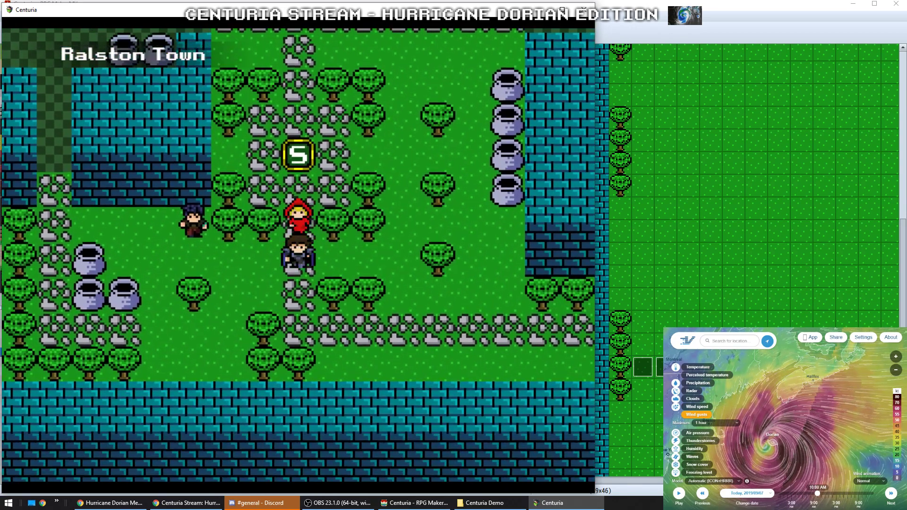
pyautogui.press('Return')
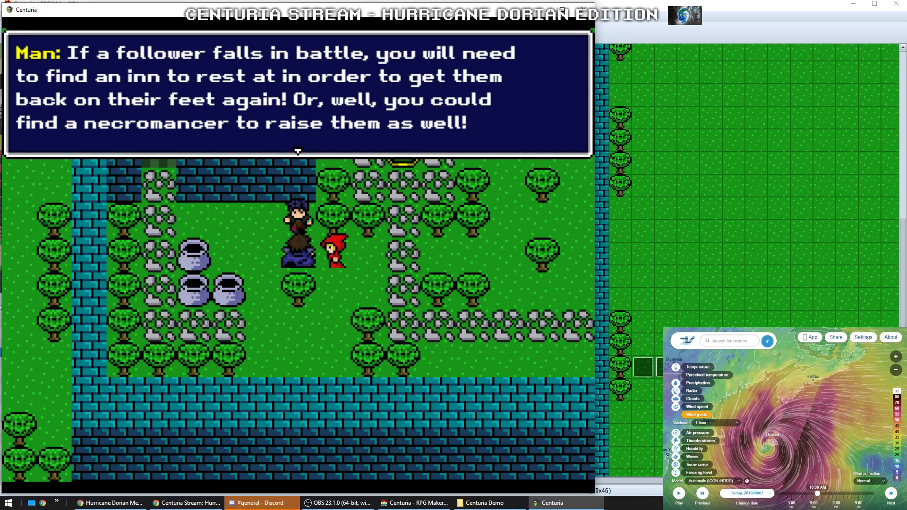
pyautogui.press('Return')
# Walk west around the urns and up through the entrance of the stone building with the crossed swords
pyautogui.press('Left')
pyautogui.press('Left')
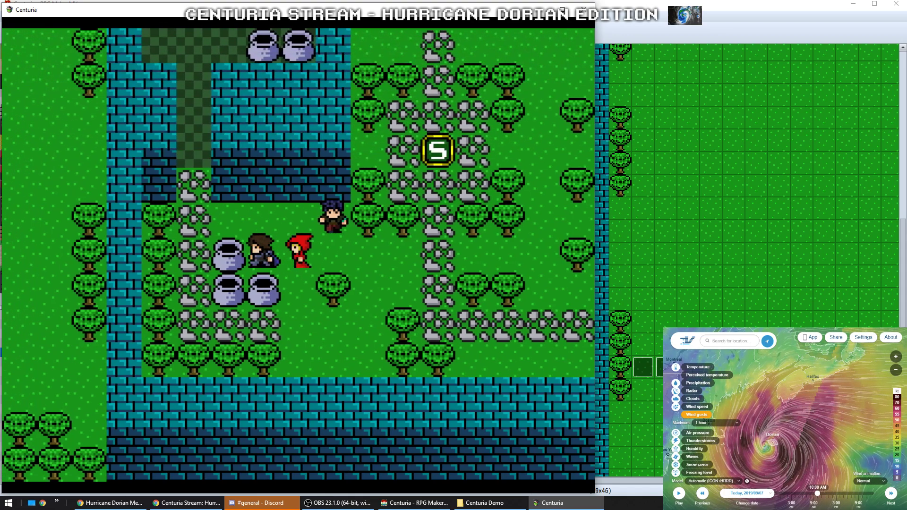
pyautogui.press('Up')
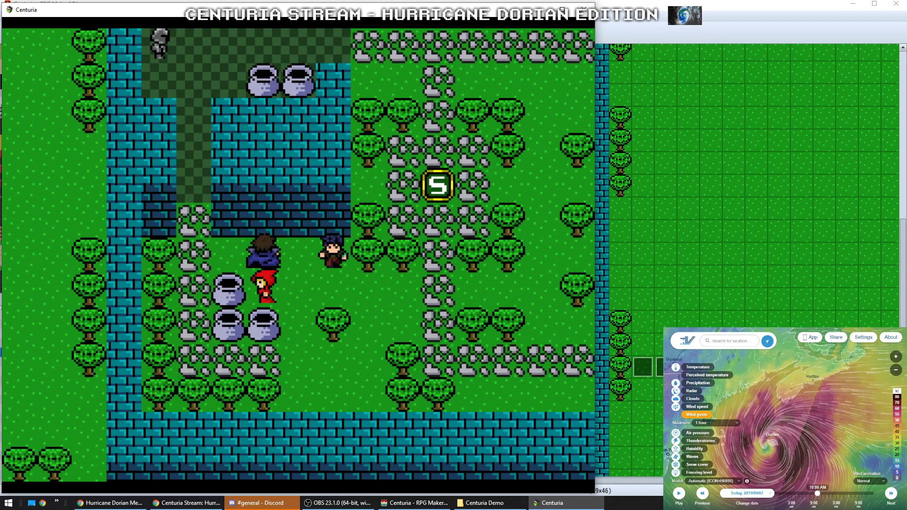
pyautogui.press('Left')
pyautogui.press('Left')
pyautogui.press('Up')
pyautogui.press('Up')
pyautogui.press('Up')
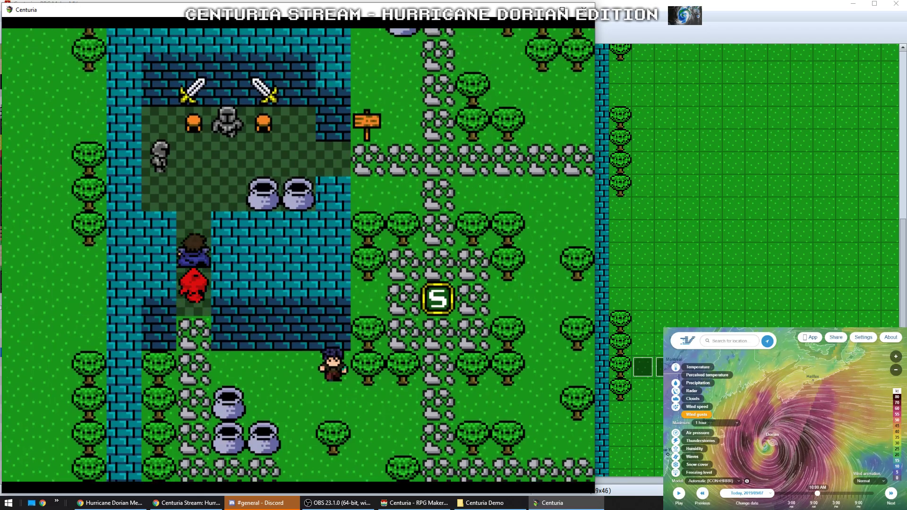
# Approach the guard near the building's west wall and read his warning about venturing outside town
pyautogui.press('Up')
pyautogui.press('Up')
pyautogui.press('Up')
pyautogui.press('Up')
pyautogui.press('Down')
pyautogui.press('Left')
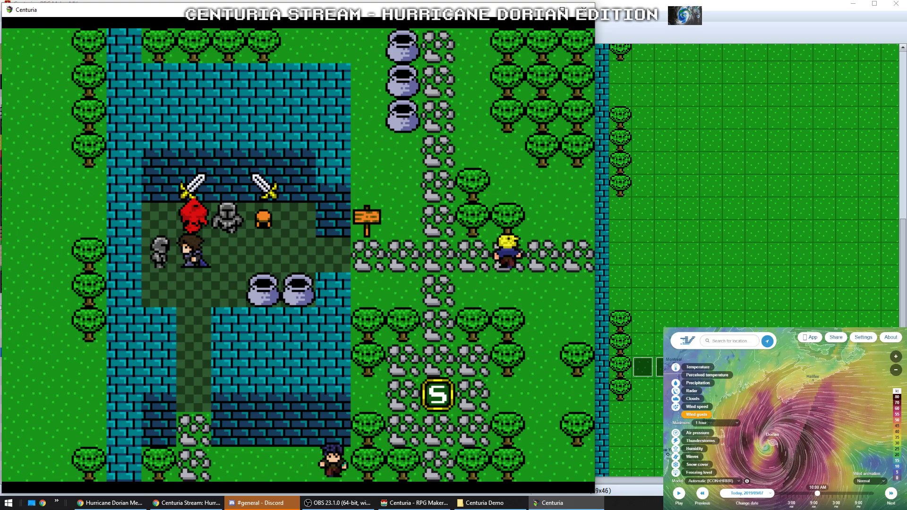
pyautogui.press('Down')
pyautogui.press('Up')
pyautogui.press('Left')
pyautogui.press('Return')
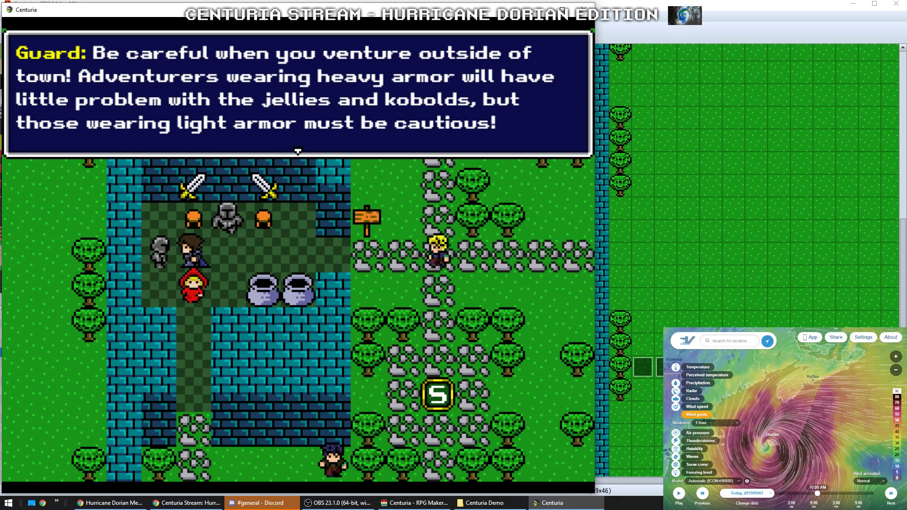
# Leave the guard's building by its east exit, travel on to the red-brick town, and inspect the urns near the blonde woman
pyautogui.press('Return')
pyautogui.press('Right')
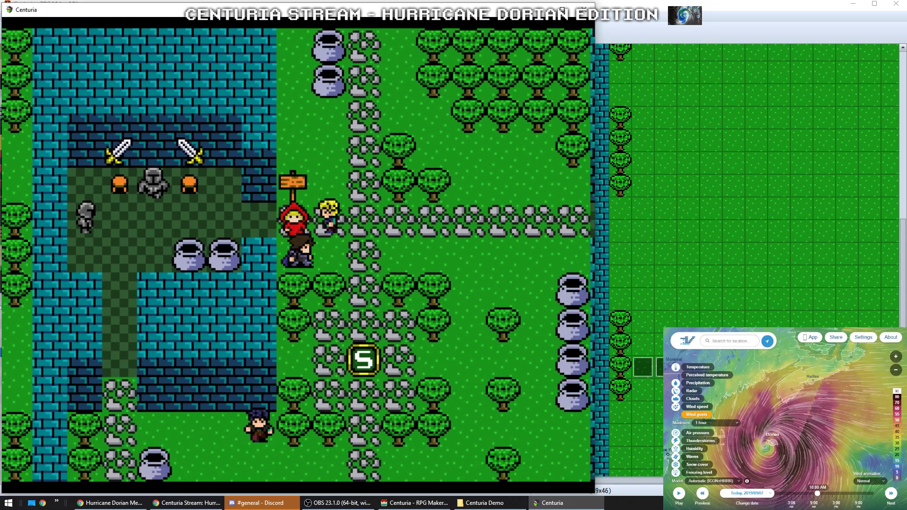
pyautogui.press('Up')
pyautogui.press('Up')
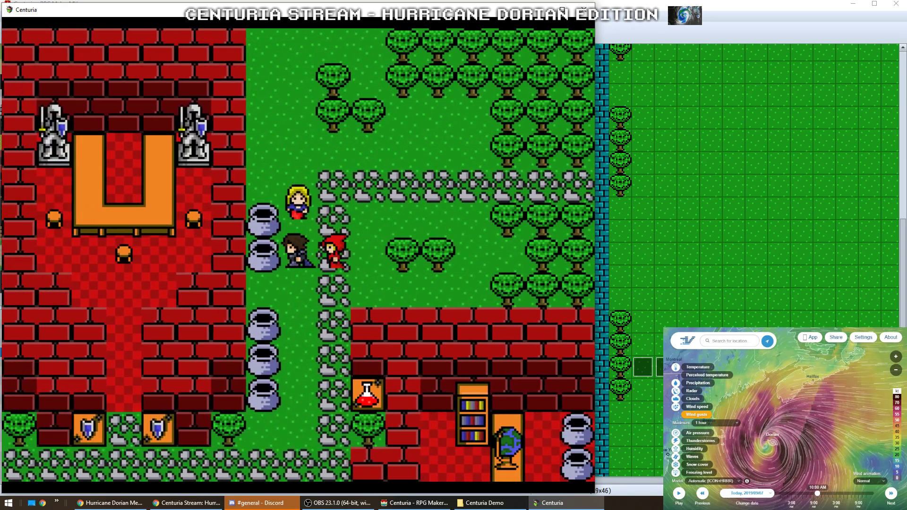
pyautogui.press('Return')
# Walk down past the well to Townsend, decline to recruit him, and check the party in the game menu
pyautogui.press('Down')
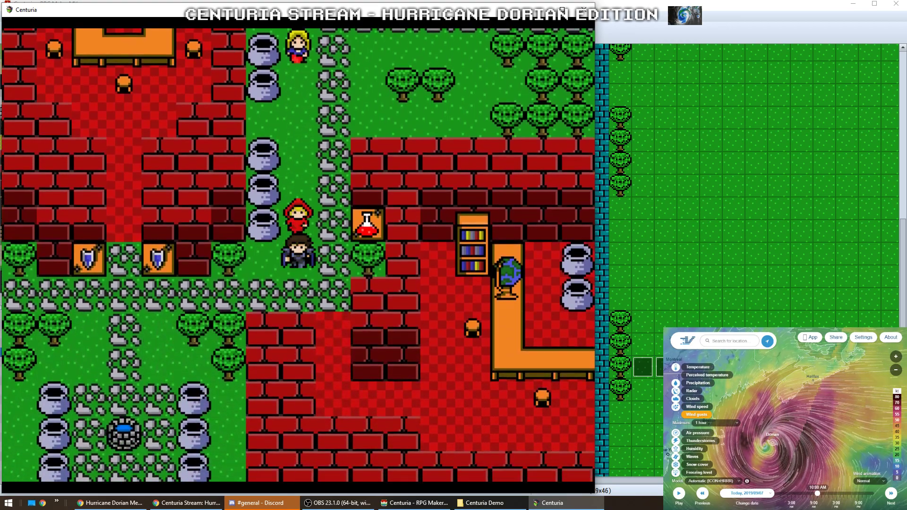
pyautogui.press('Left')
pyautogui.press('Down')
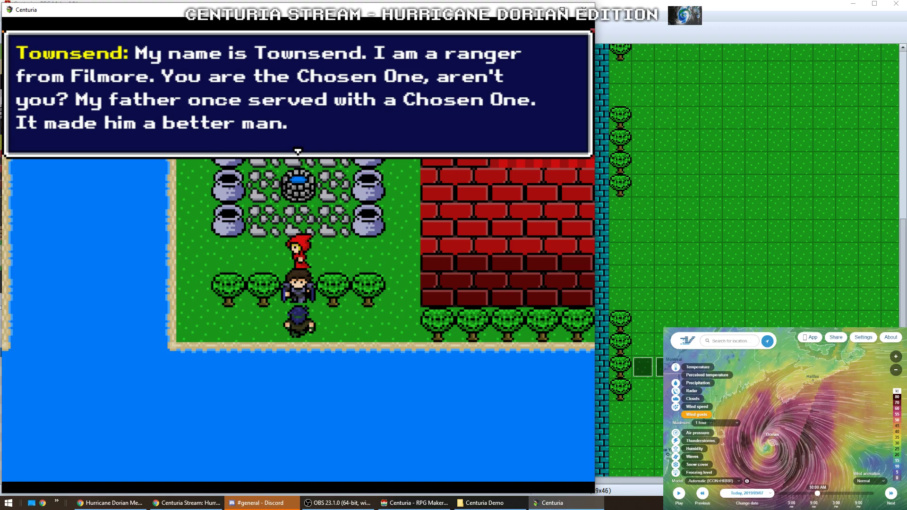
pyautogui.press('Return')
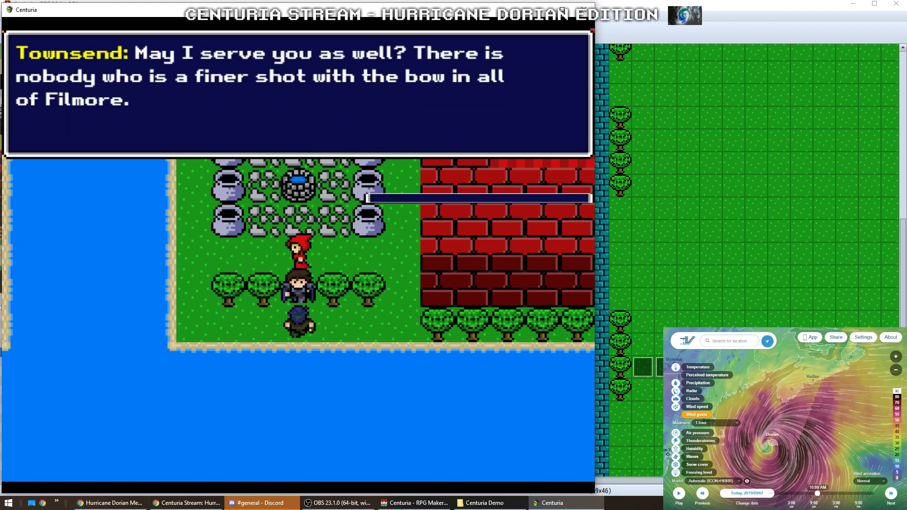
pyautogui.press('Down')
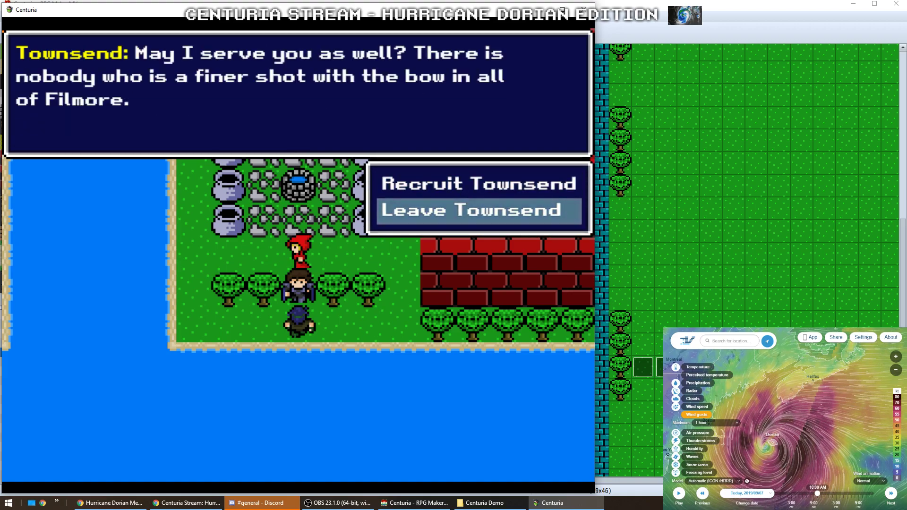
pyautogui.press('Return')
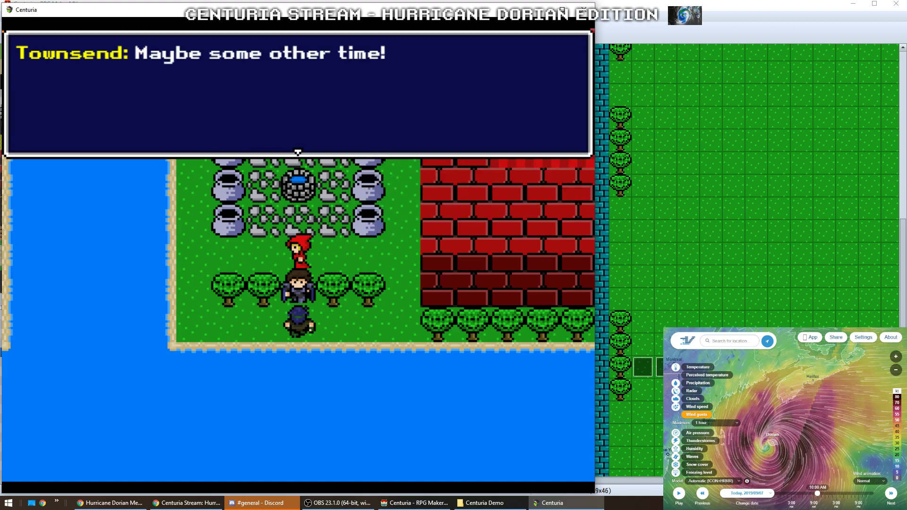
pyautogui.press('Return')
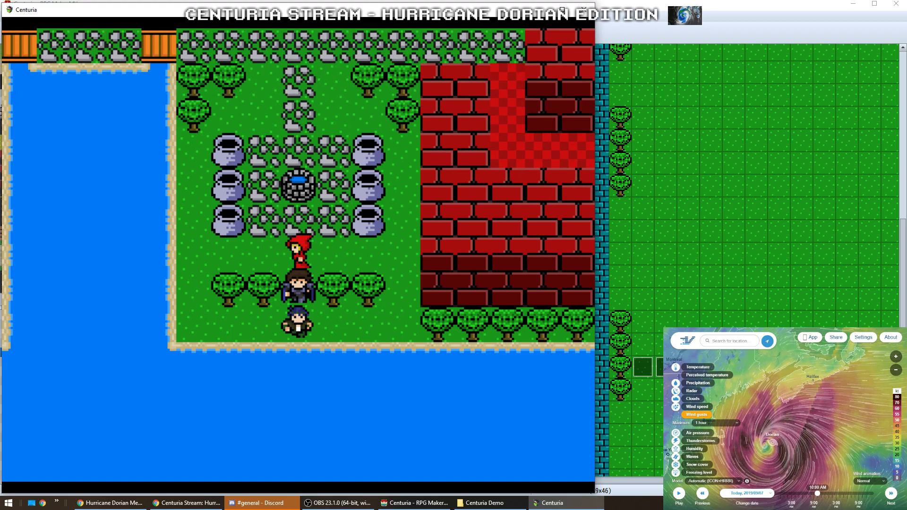
pyautogui.press('Escape')
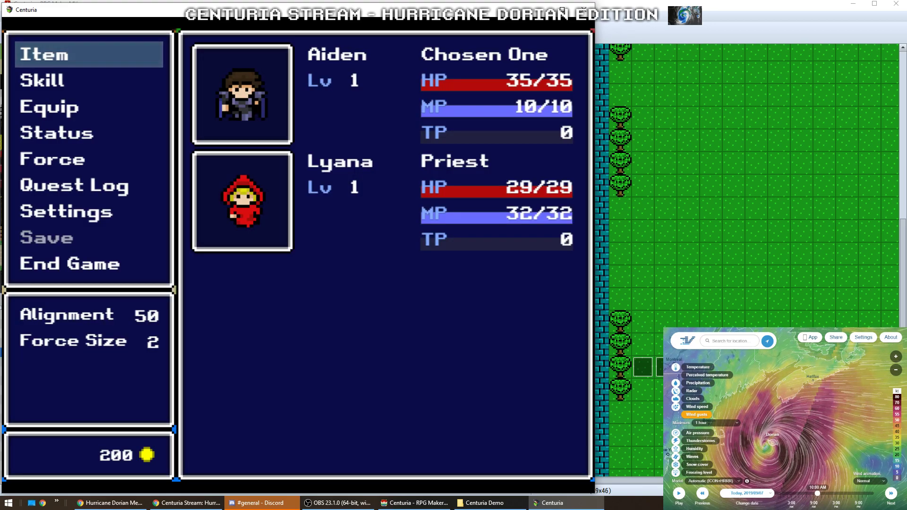
pyautogui.press('Escape')
# Talk to Townsend again, recruit him, and review the party in the game menu
pyautogui.press('Up')
pyautogui.press('Return')
pyautogui.press('Return')
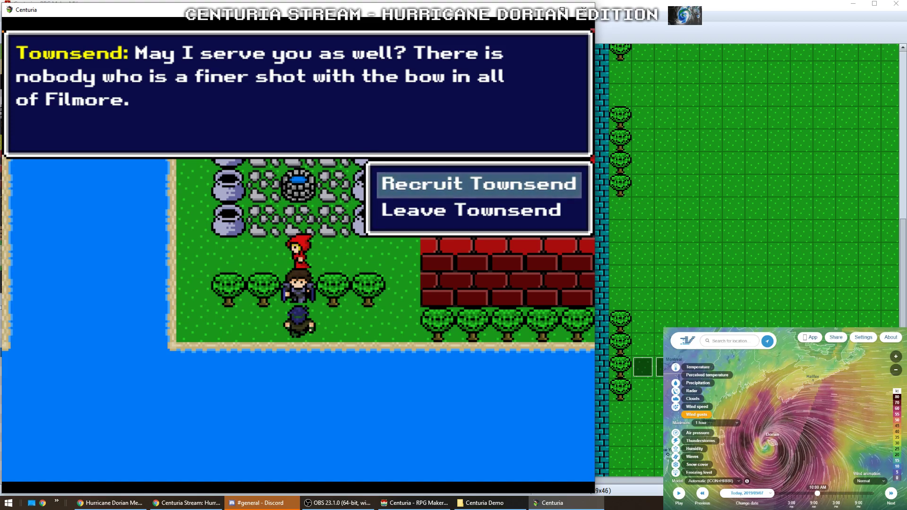
pyautogui.press('Return')
pyautogui.press('Return')
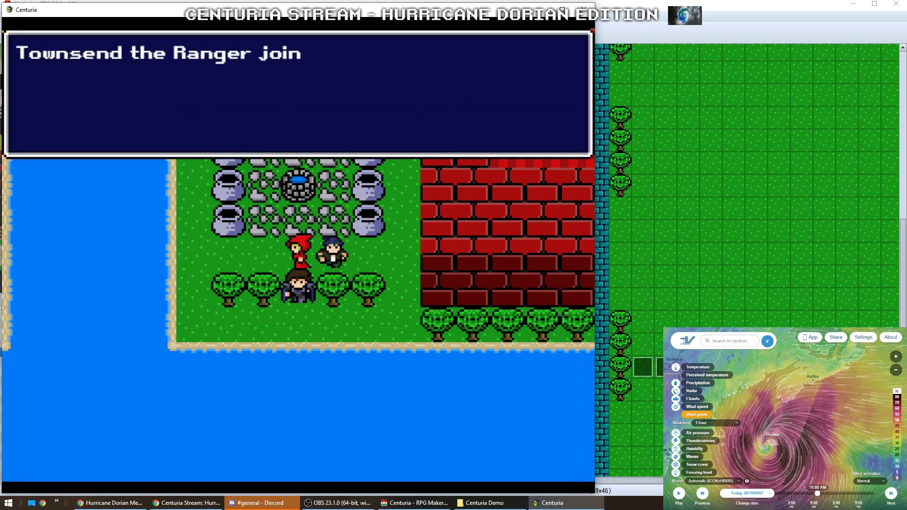
pyautogui.press('Return')
pyautogui.press('Escape')
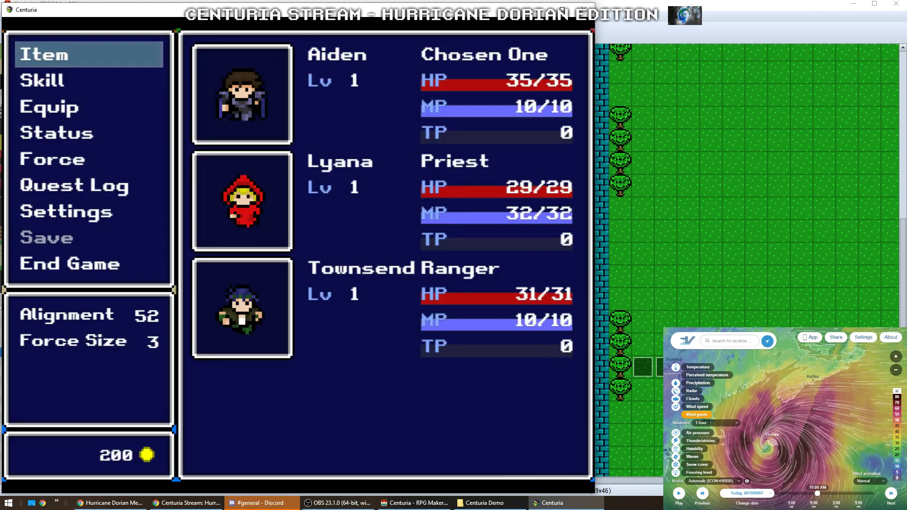
pyautogui.press('Down')
pyautogui.press('Down')
pyautogui.press('Down')
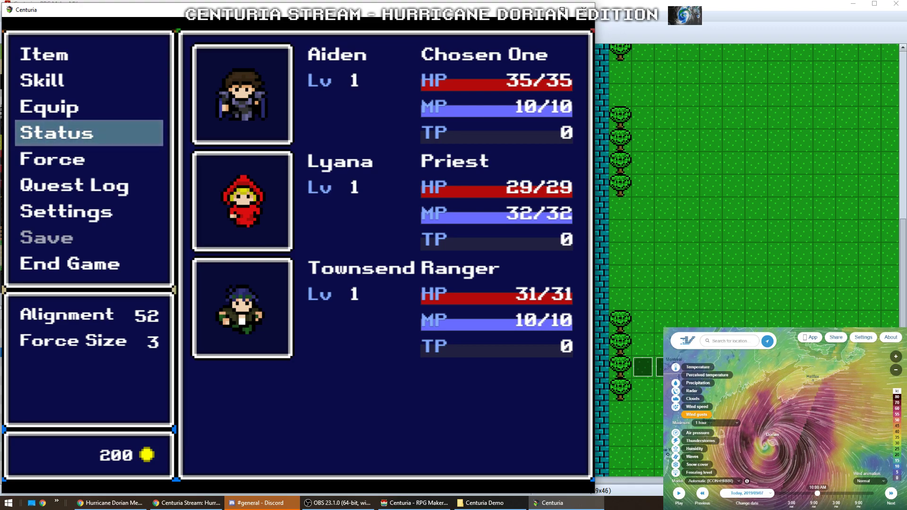
pyautogui.press('Escape')
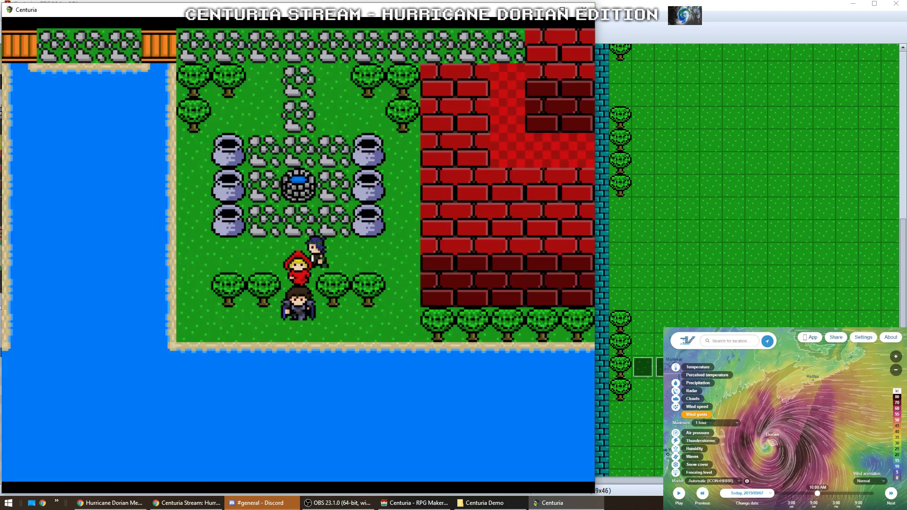
# Walk around the well and cross the bridge to the west side of the river
pyautogui.press('Left')
pyautogui.press('Up')
pyautogui.press('Right')
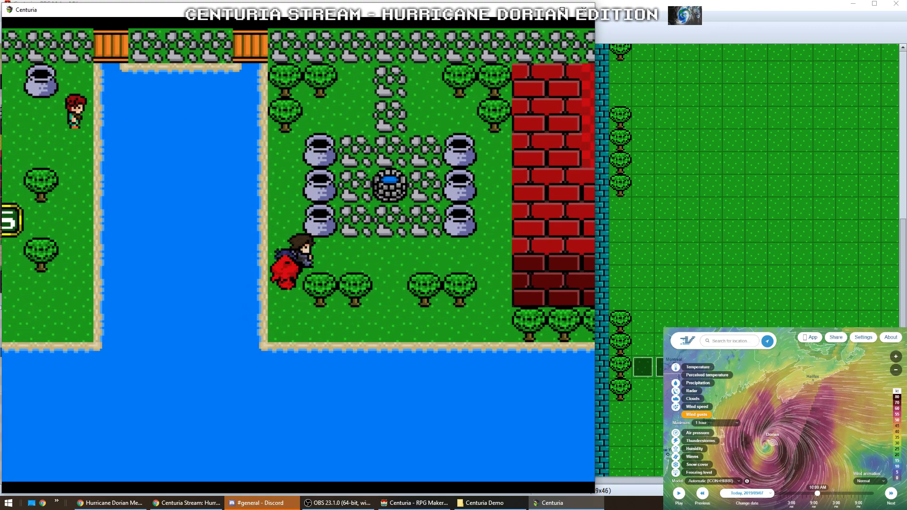
pyautogui.press('Up')
pyautogui.press('Left')
pyautogui.press('Left')
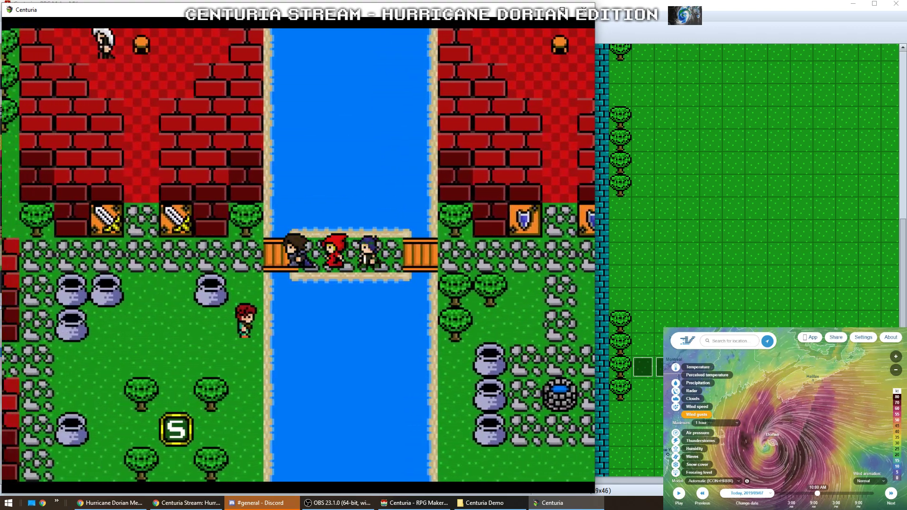
# Walk down past the save point to the path below the inn and back up to the urns
pyautogui.press('Down')
pyautogui.press('Left')
pyautogui.press('Down')
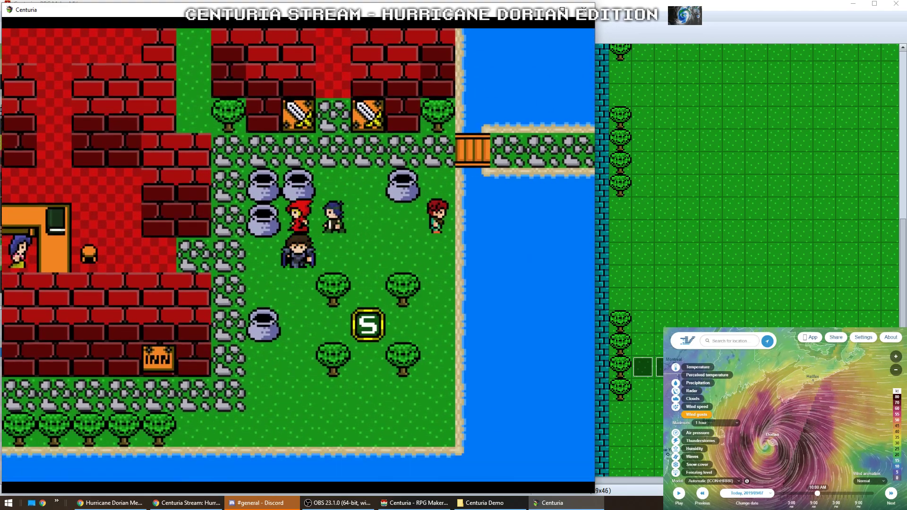
pyautogui.press('Left')
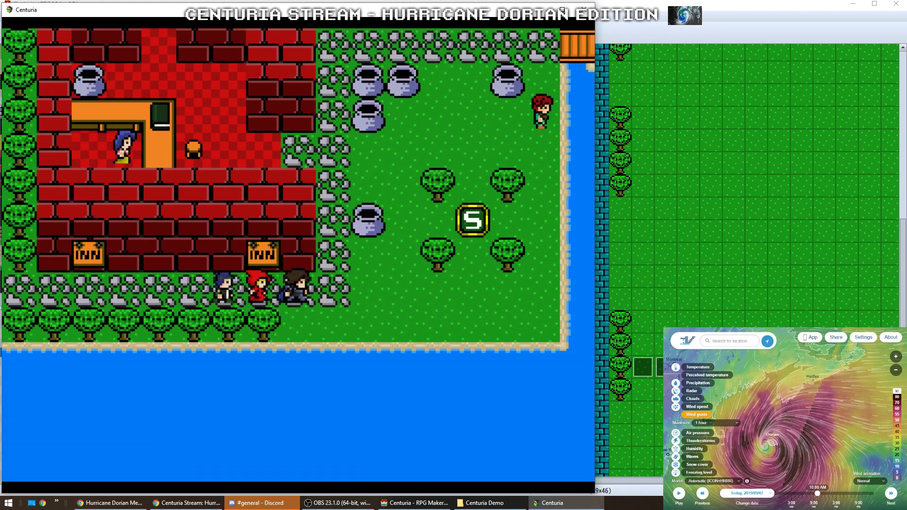
pyautogui.press('Right')
pyautogui.press('Up')
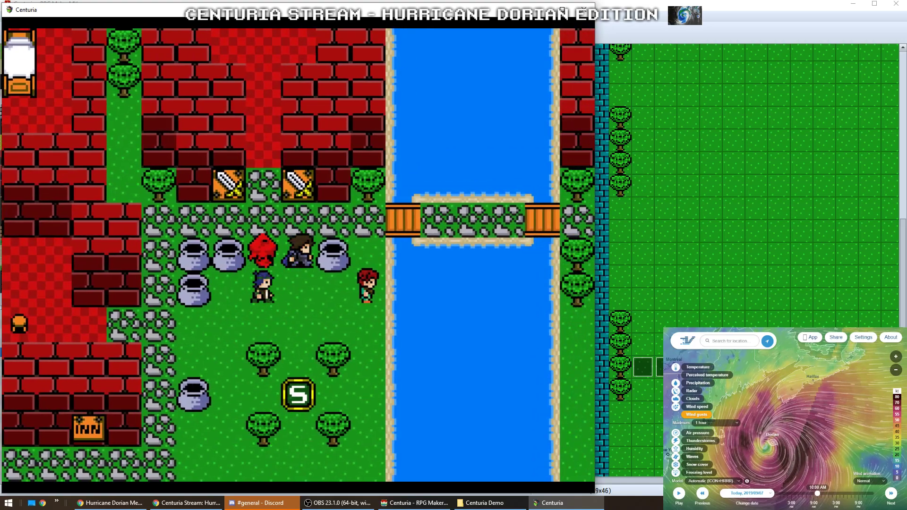
# Enter the shop with the sword signs and read the white-haired woman's message about exploring everywhere
pyautogui.press('Up')
pyautogui.press('Right')
pyautogui.press('Left')
pyautogui.press('Up')
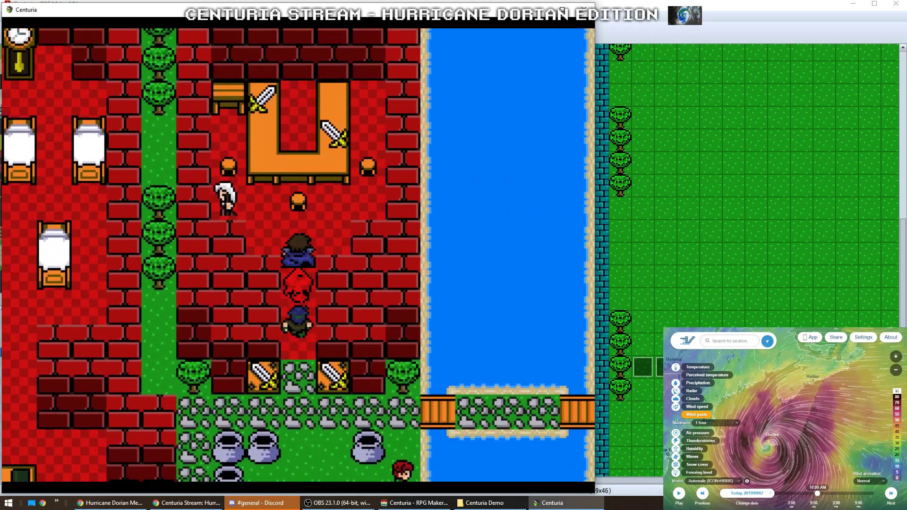
pyautogui.press('Up')
pyautogui.press('Left')
pyautogui.press('Left')
pyautogui.press('Return')
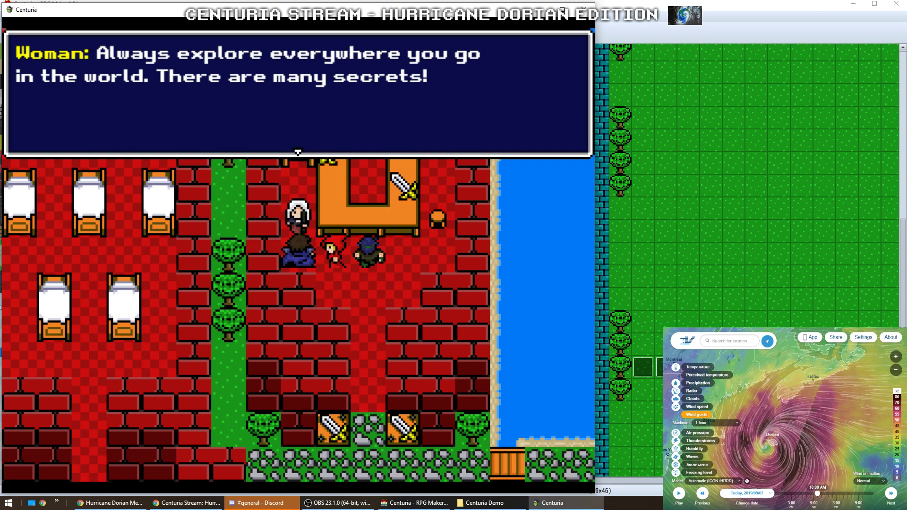
pyautogui.press('Return')
# Leave the sword shop and walk down between the urns to the trees around the save point
pyautogui.press('Right')
pyautogui.press('Down')
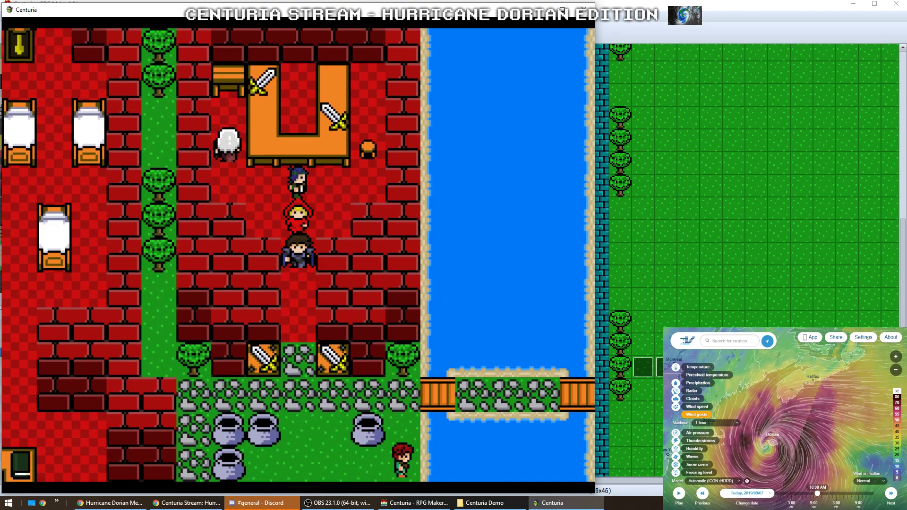
pyautogui.press('Up')
pyautogui.press('Left')
pyautogui.press('Right')
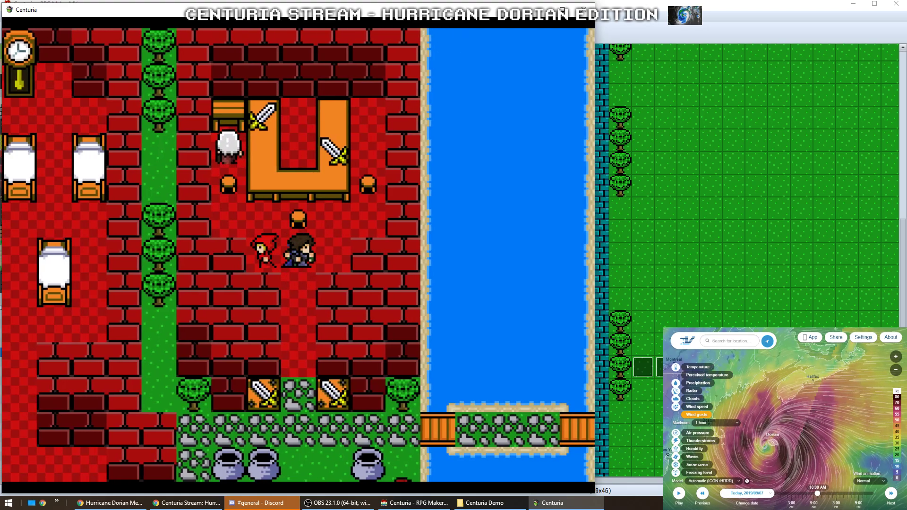
pyautogui.press('Down')
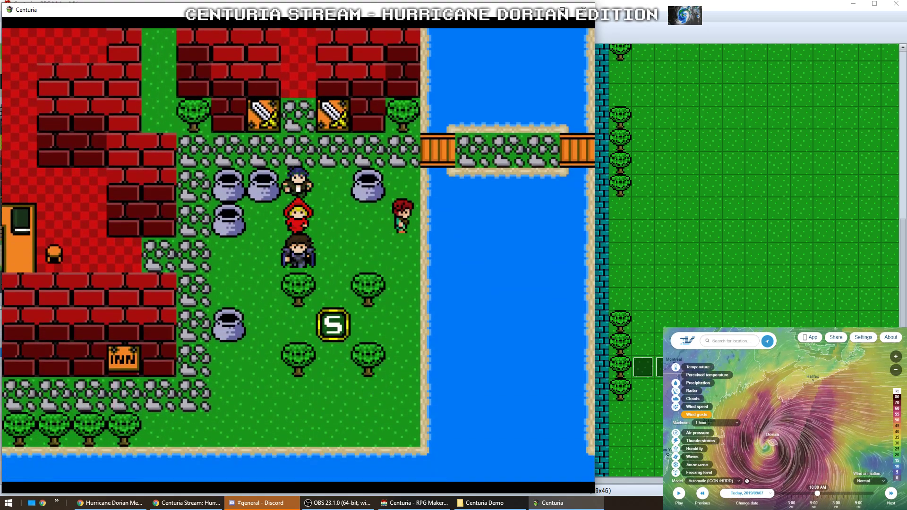
# Talk to the red-haired man by the river about his stolen ring and accept the Crabby Crook quest
pyautogui.press('Right')
pyautogui.press('Up')
pyautogui.press('Return')
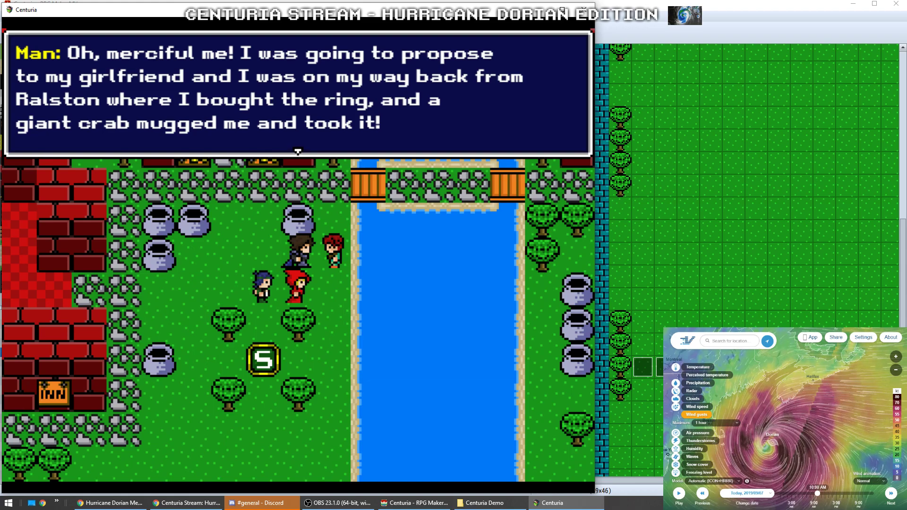
pyautogui.press('Return')
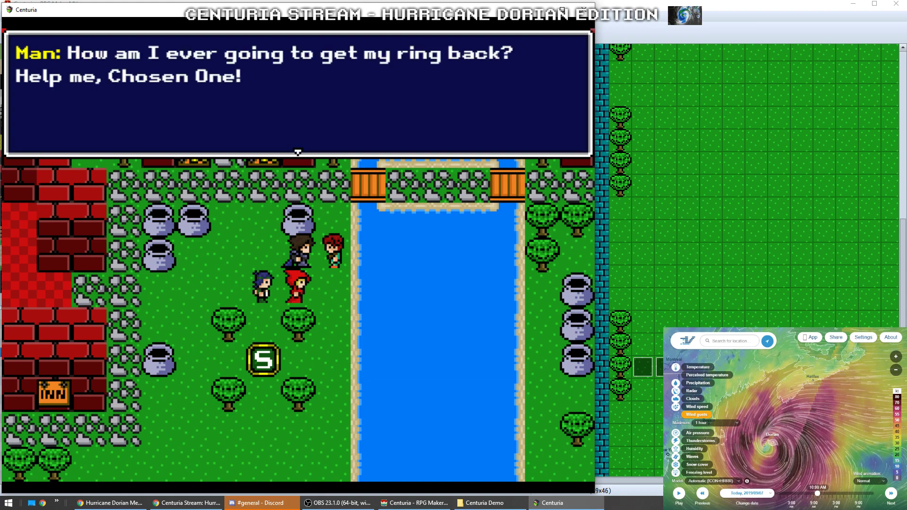
pyautogui.press('Return')
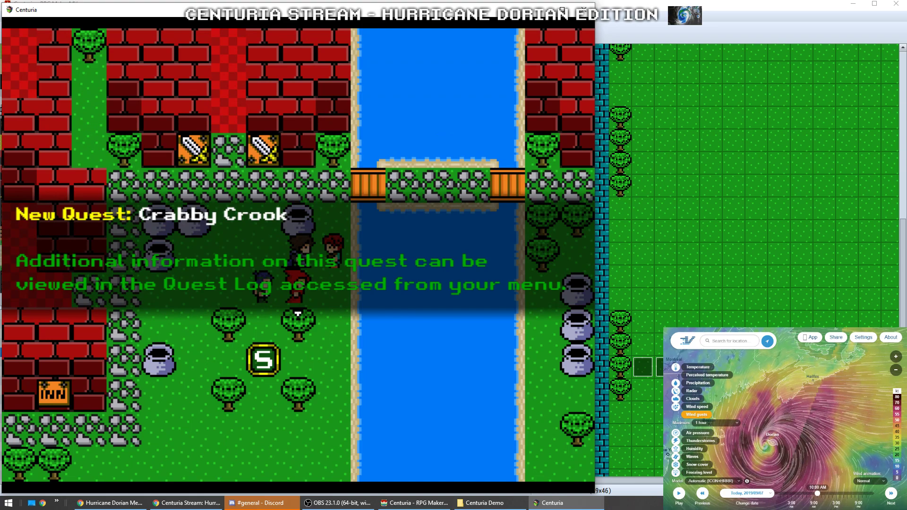
pyautogui.press('Return')
# Check the details and objectives of the Crabby Crook and Mysterious Mist quests in the Quest Log, and return to the map
pyautogui.press('Escape')
pyautogui.press('Down')
pyautogui.press('Down')
pyautogui.press('Down')
pyautogui.press('Down')
pyautogui.press('Down')
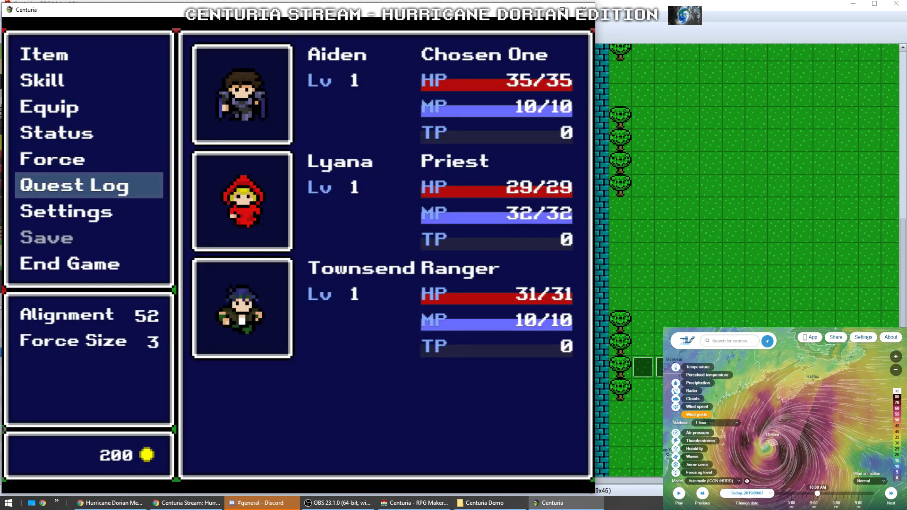
pyautogui.press('Return')
pyautogui.press('Return')
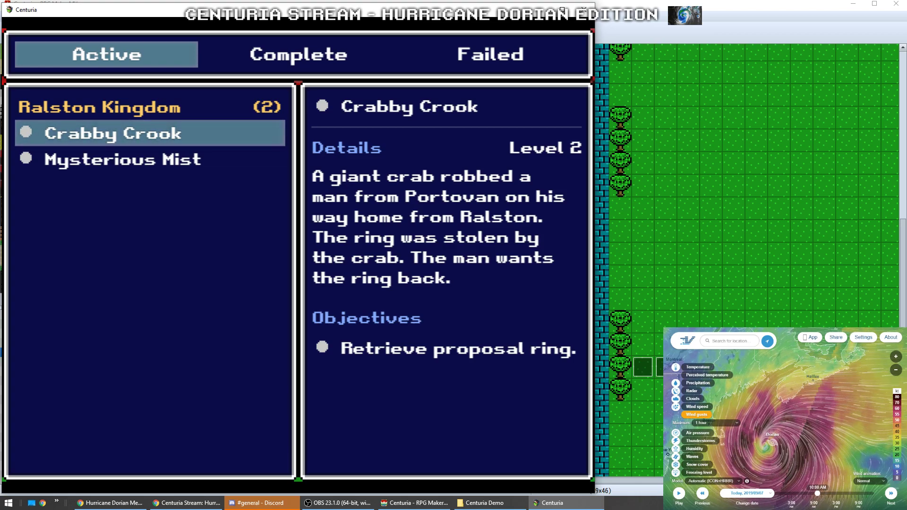
pyautogui.press('Down')
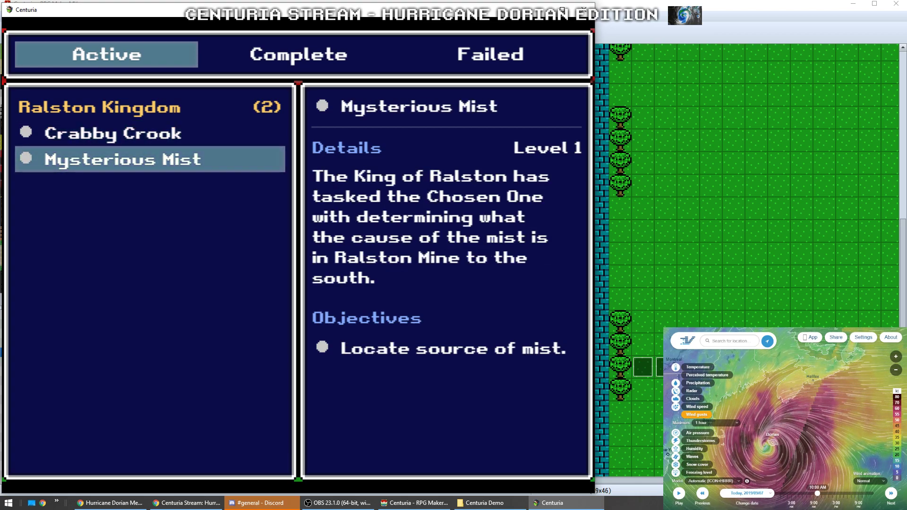
pyautogui.press('Up')
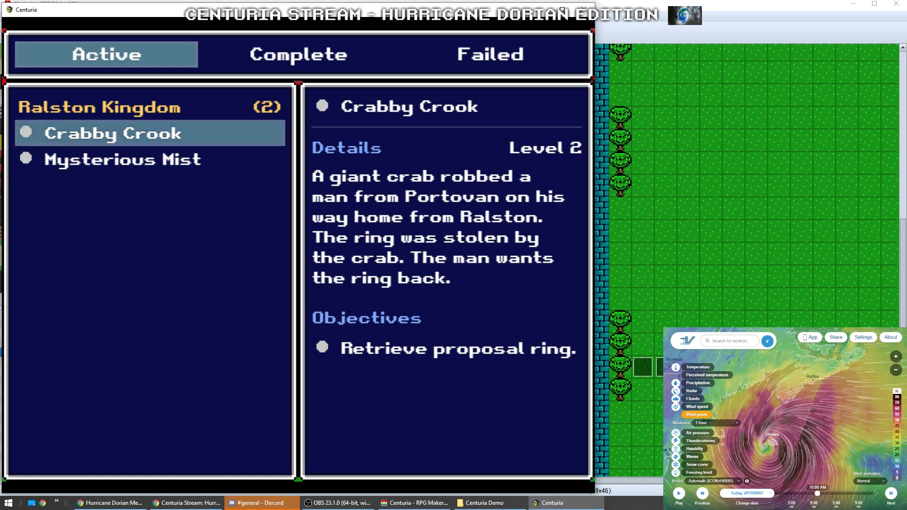
pyautogui.press('Down')
pyautogui.press('Up')
pyautogui.press('Escape')
pyautogui.press('Escape')
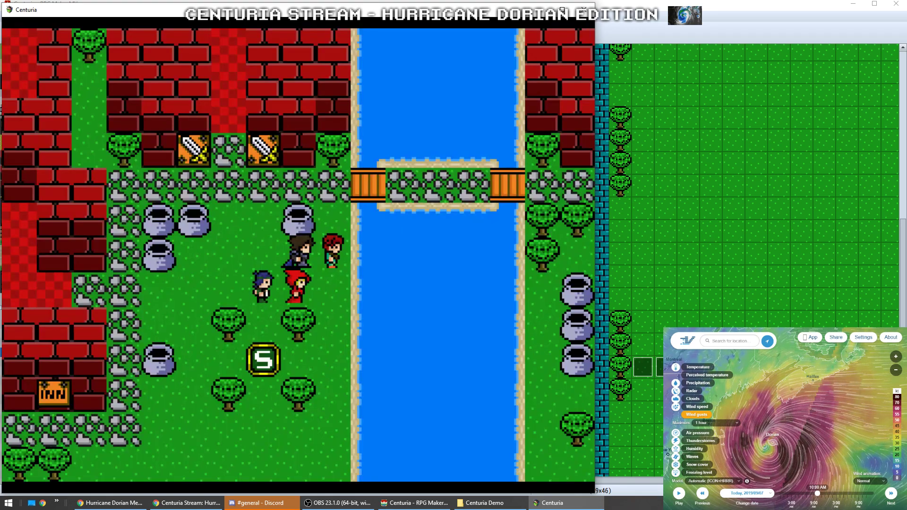
# Walk into the inn, talk to the innkeeper across the counter, and decline the 10 gold stay
pyautogui.press('Left')
pyautogui.press('Down')
pyautogui.press('Left')
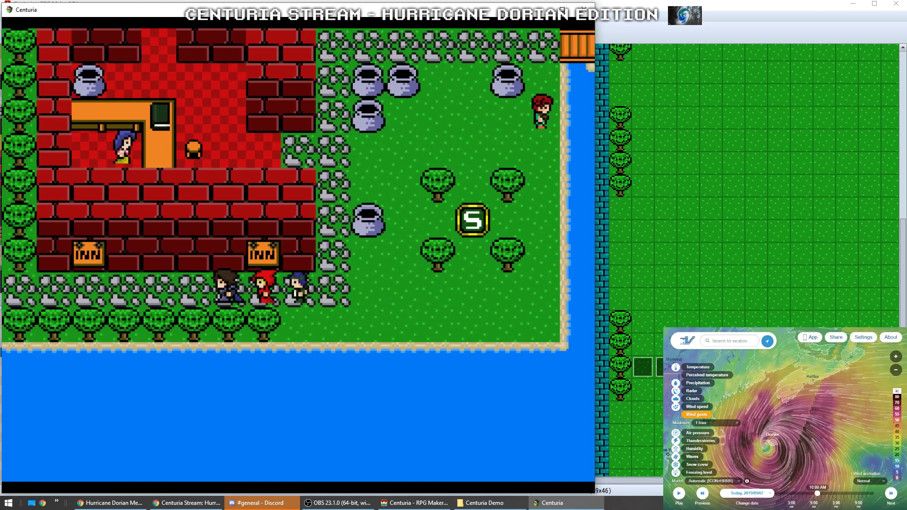
pyautogui.press('Right')
pyautogui.press('Up')
pyautogui.press('Left')
pyautogui.press('Return')
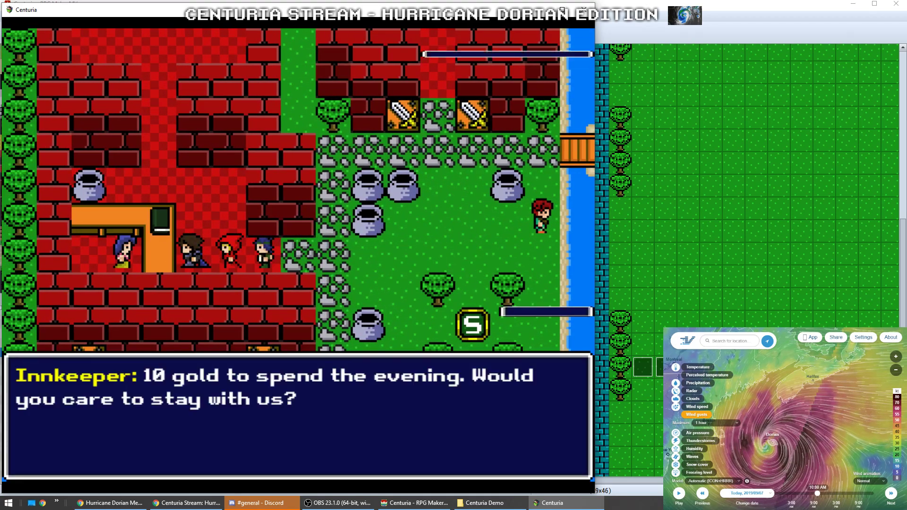
pyautogui.press('Escape')
# Leave the inn and follow the stone path below it west out of town onto the world map
pyautogui.press('Right')
pyautogui.press('Down')
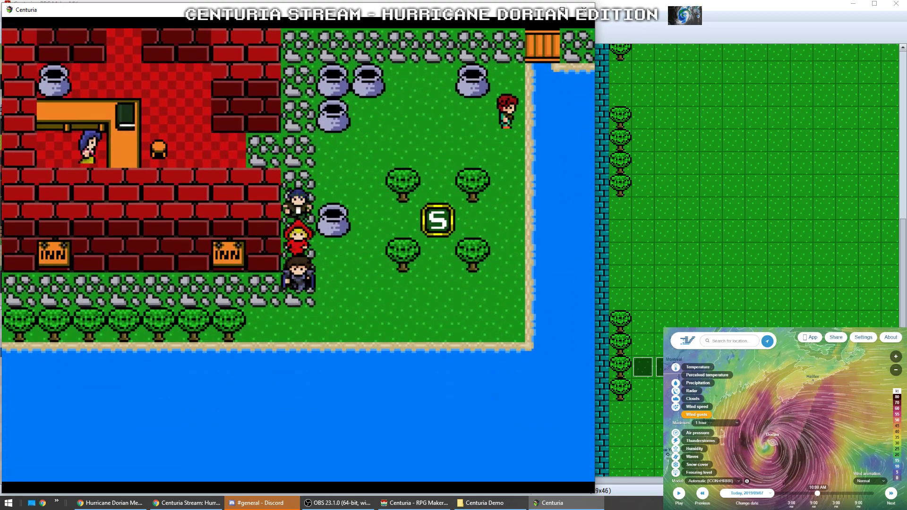
pyautogui.press('Left')
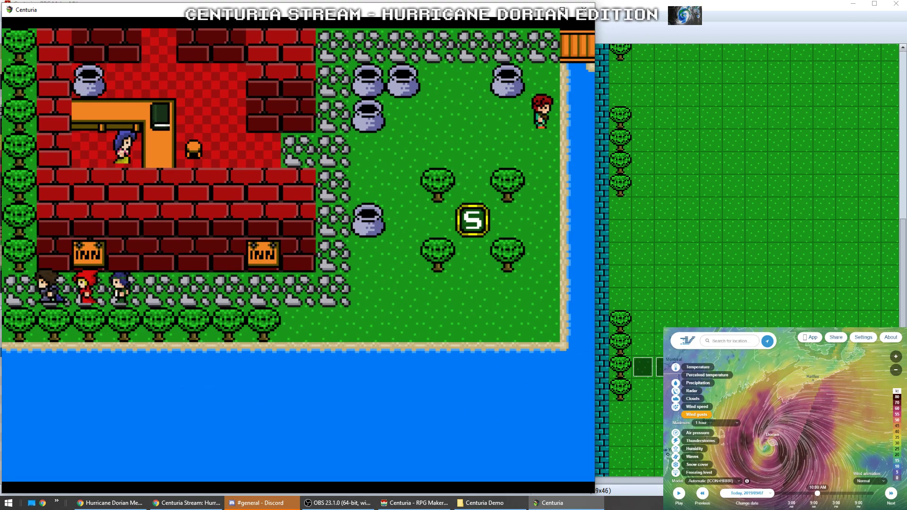
pyautogui.press('Left')
pyautogui.press('Down')
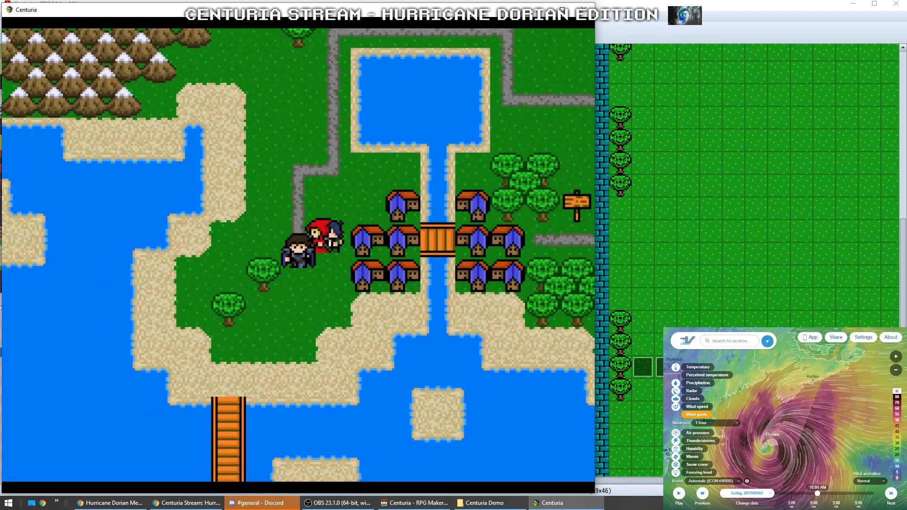
# Travel across the world map south along the river and west over the beach to the first wooden bridge
pyautogui.press('Down')
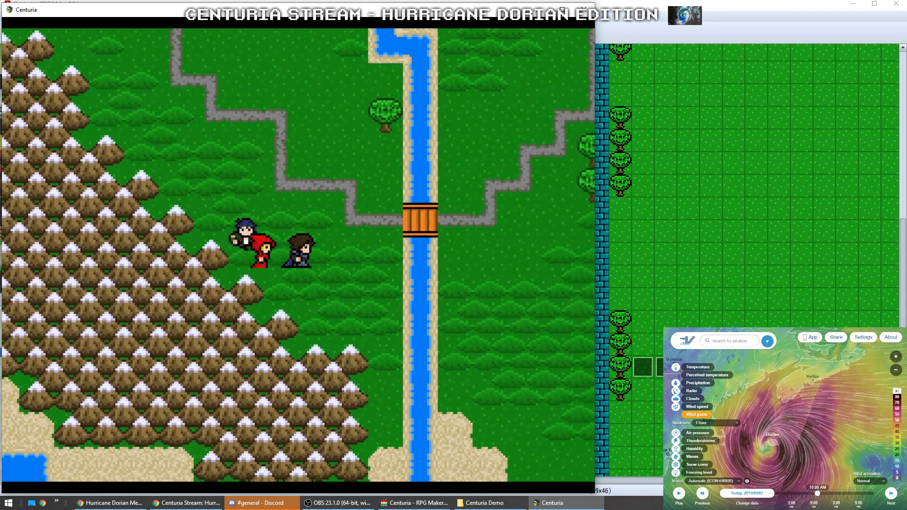
pyautogui.press('Down')
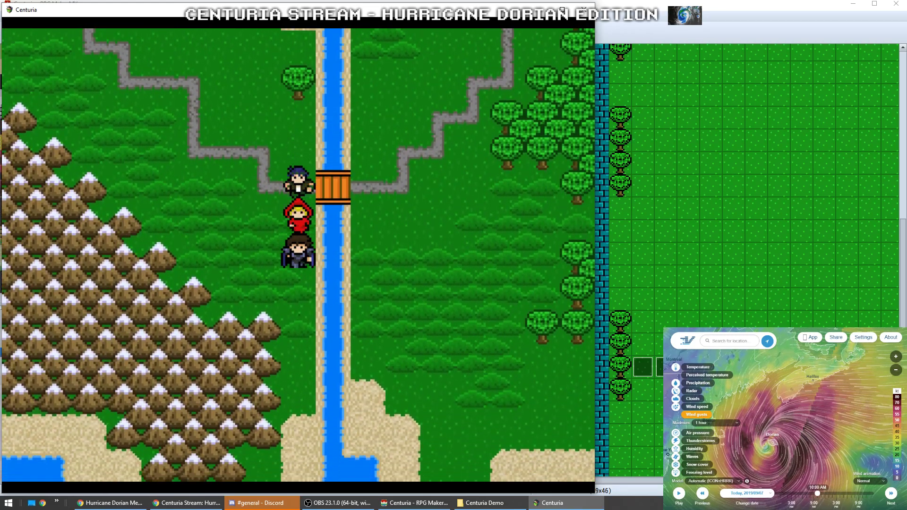
pyautogui.press('Down')
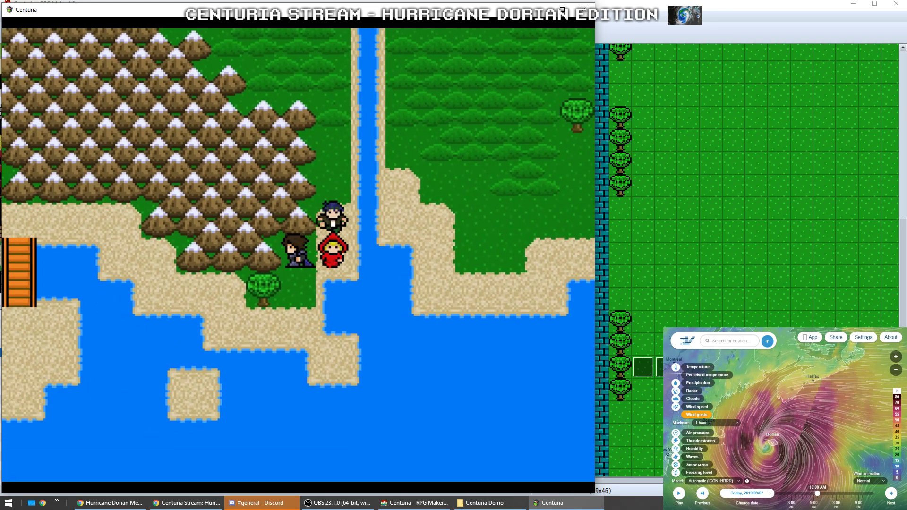
pyautogui.press('Left')
pyautogui.press('Up')
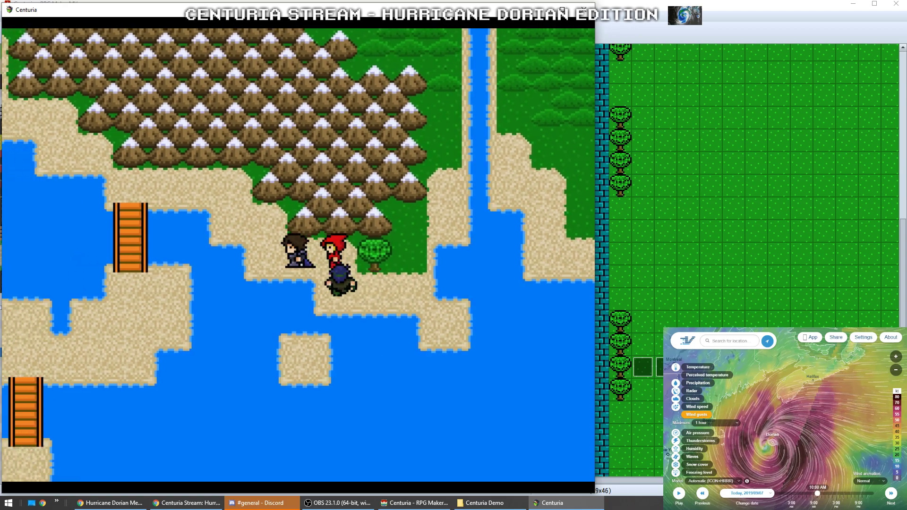
pyautogui.press('Left')
pyautogui.press('Up')
pyautogui.press('Left')
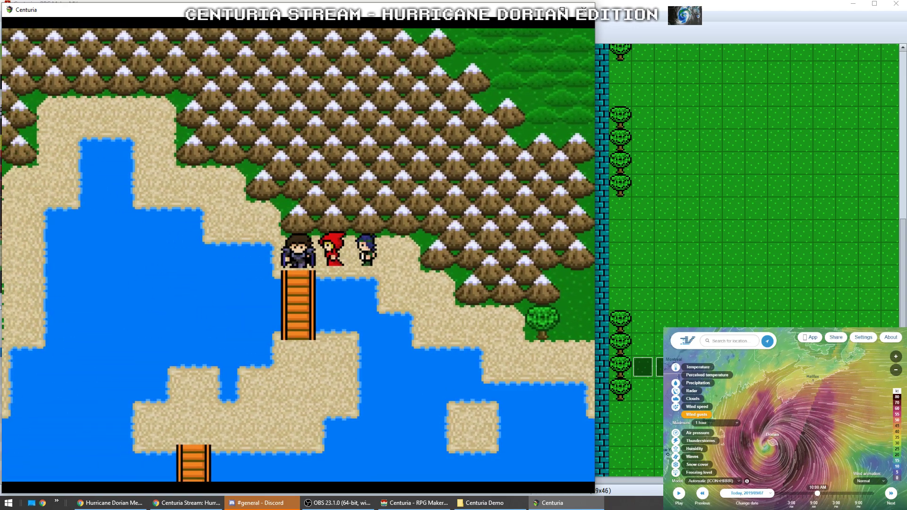
# Cross both wooden bridges south to the sandy island with the small wooden structure
pyautogui.press('Down')
pyautogui.press('Down')
pyautogui.press('Left')
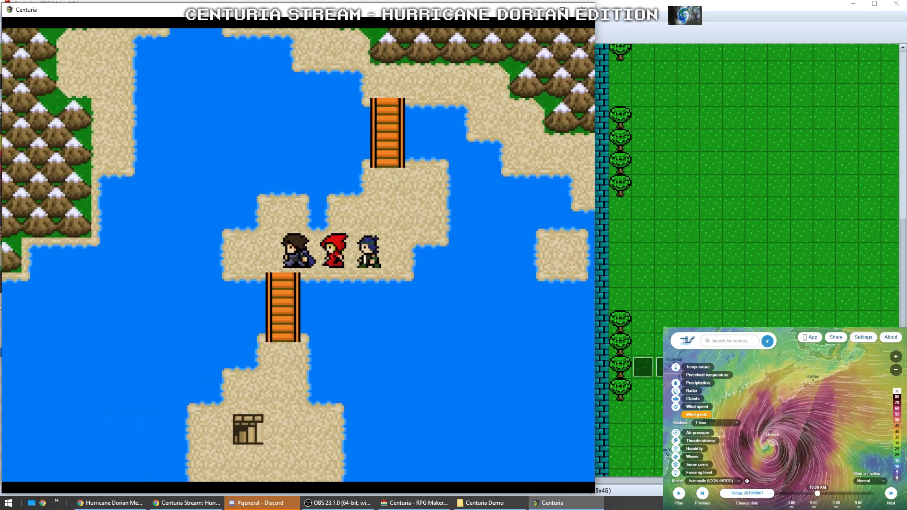
pyautogui.press('Down')
pyautogui.press('Down')
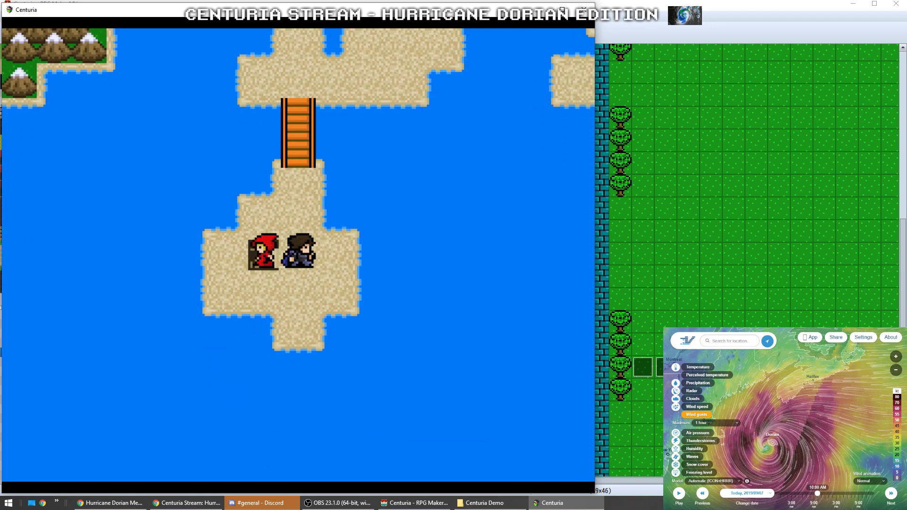
# Walk back north from the island over both bridges to the mainland beach below the mountains
pyautogui.press('Up')
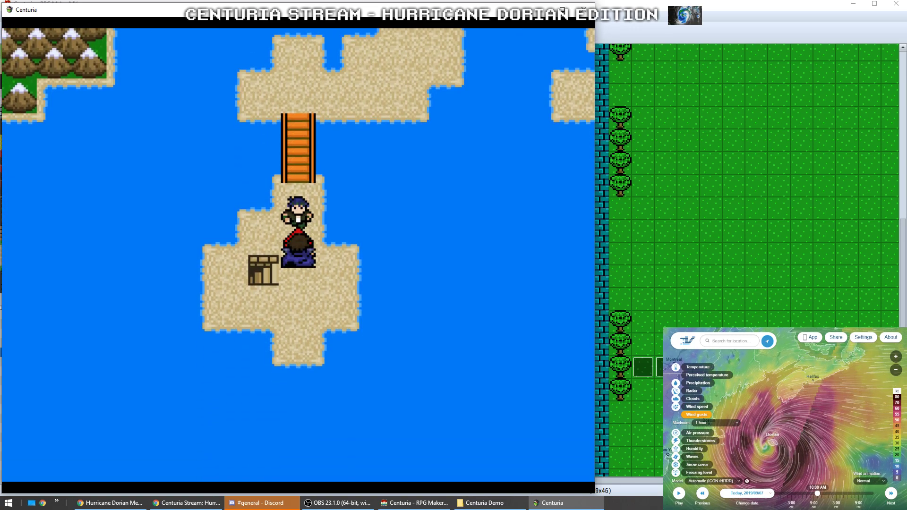
pyautogui.press('Up')
pyautogui.press('Right')
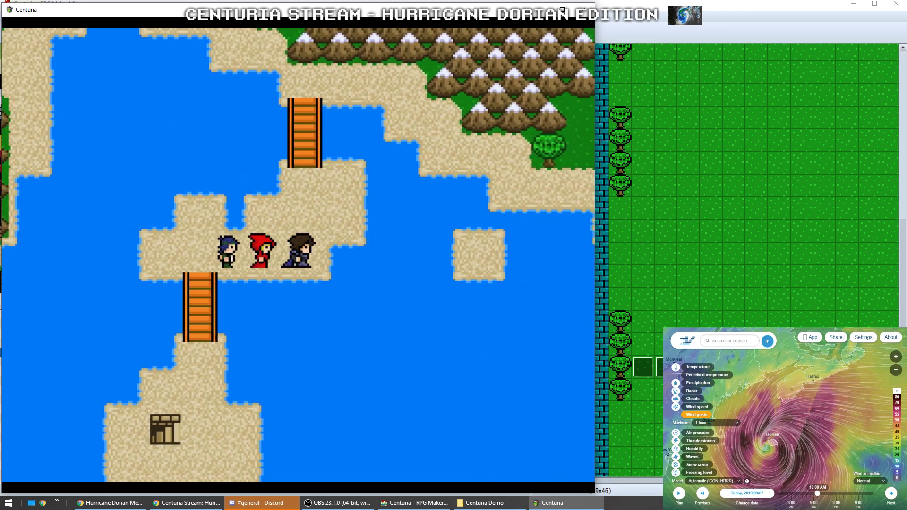
pyautogui.press('Up')
pyautogui.press('Right')
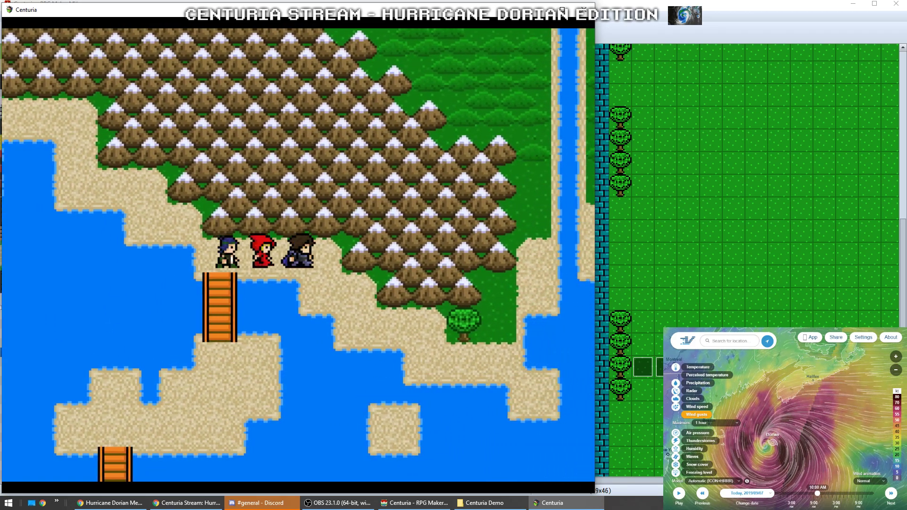
# Head east along the beach and north beside the river, past the road bridge
pyautogui.press('Down')
pyautogui.press('Right')
pyautogui.press('Down')
pyautogui.press('Right')
pyautogui.press('Down')
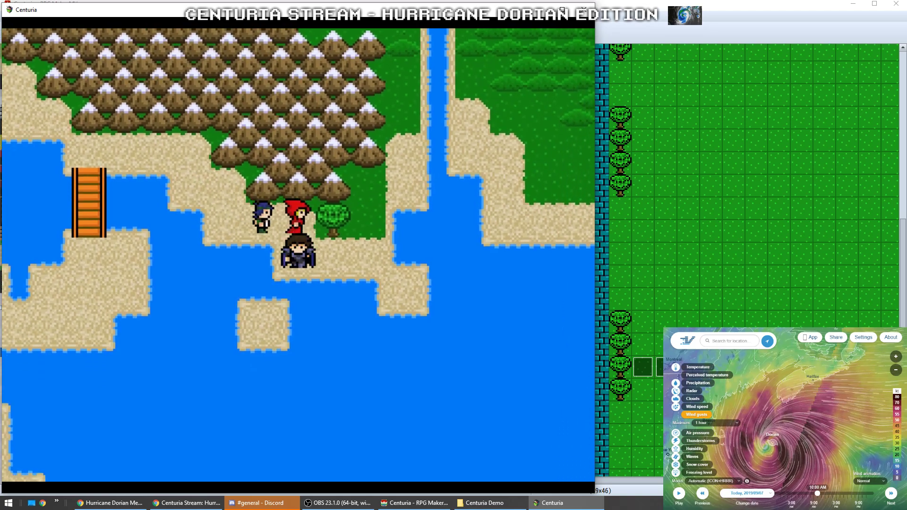
pyautogui.press('Right')
pyautogui.press('Up')
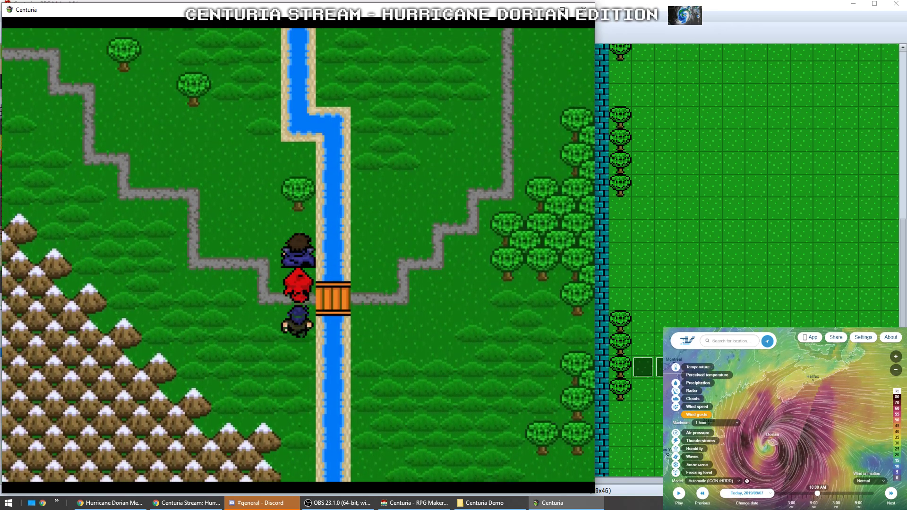
# Head west along the road north of the mountains to the path that branches north
pyautogui.press('Left')
pyautogui.press('Up')
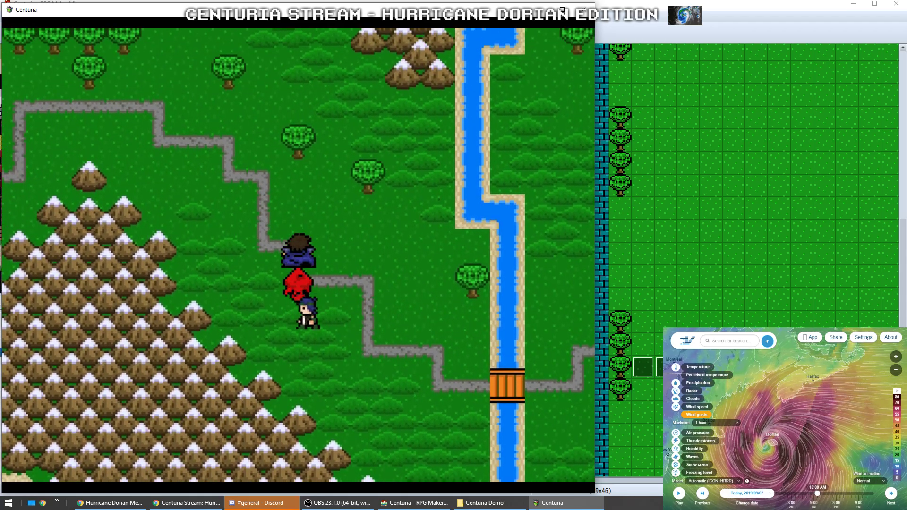
pyautogui.press('Left')
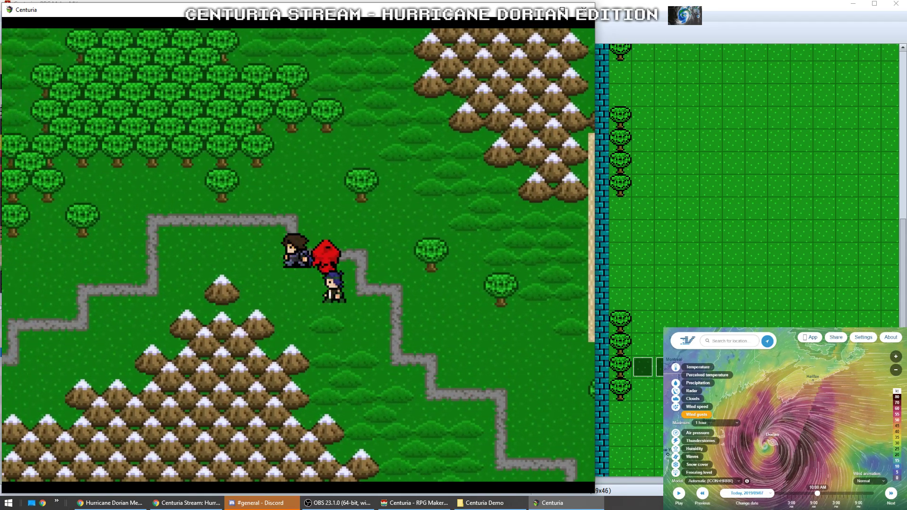
pyautogui.press('Down')
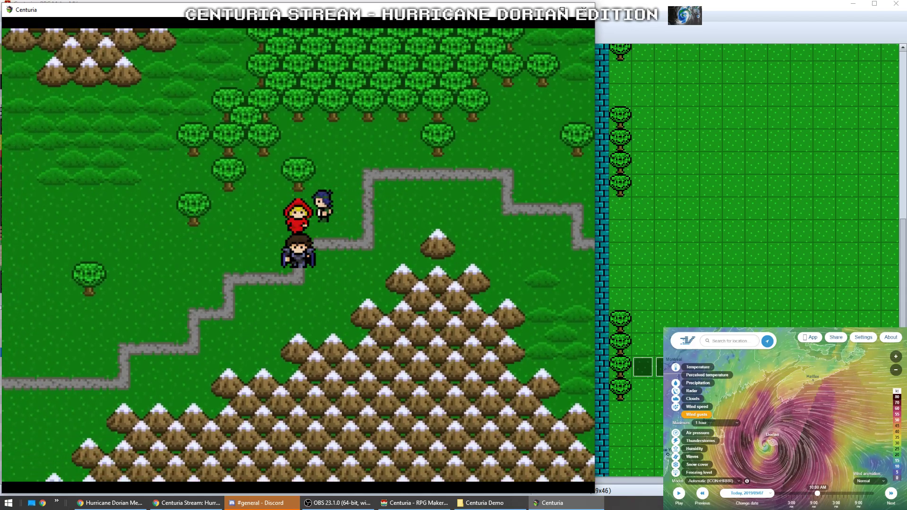
pyautogui.press('Left')
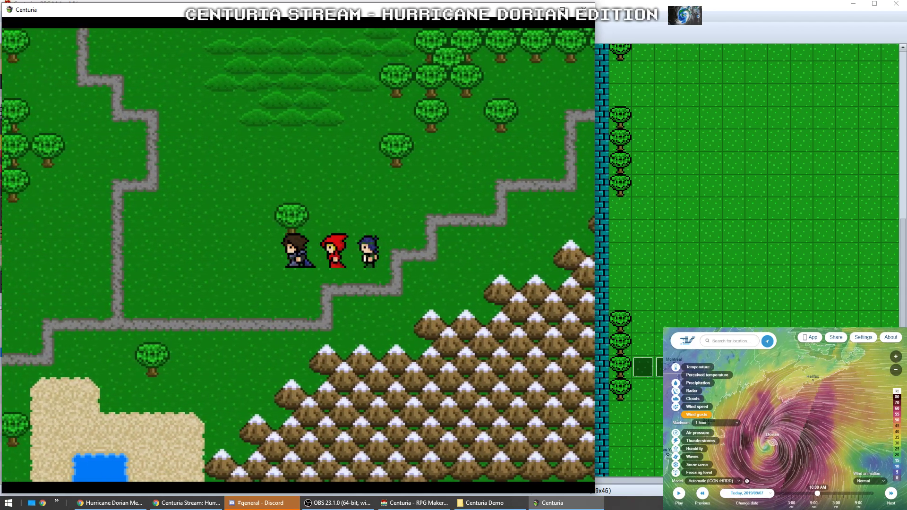
pyautogui.press('Left')
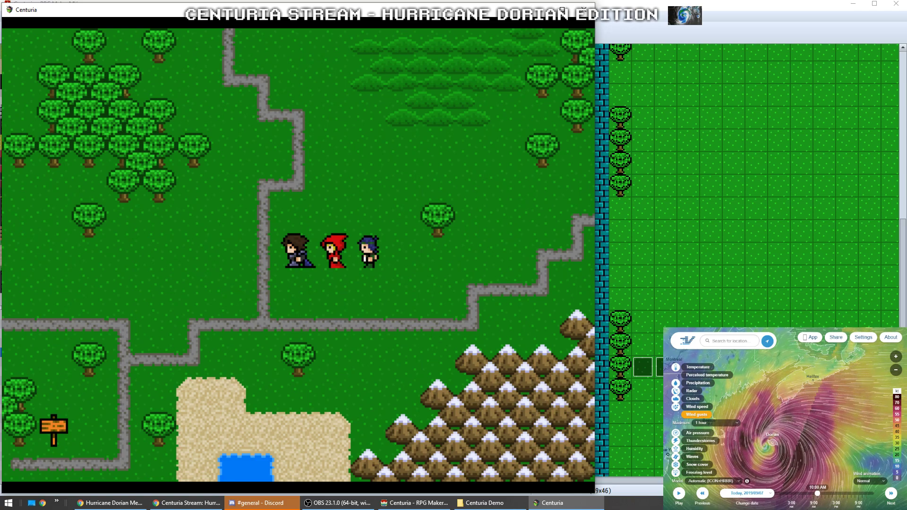
# Follow the branching path north past the forest and into the narrow pass between the mountains
pyautogui.press('Up')
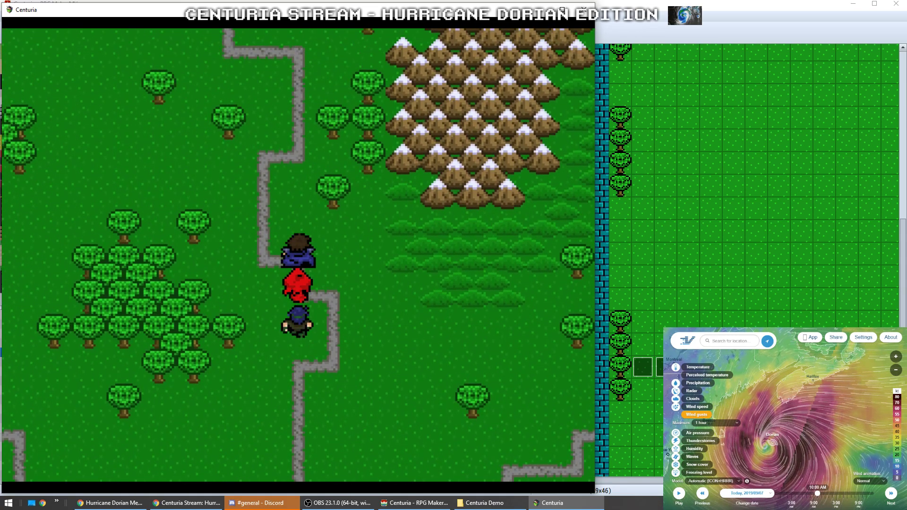
pyautogui.press('Up')
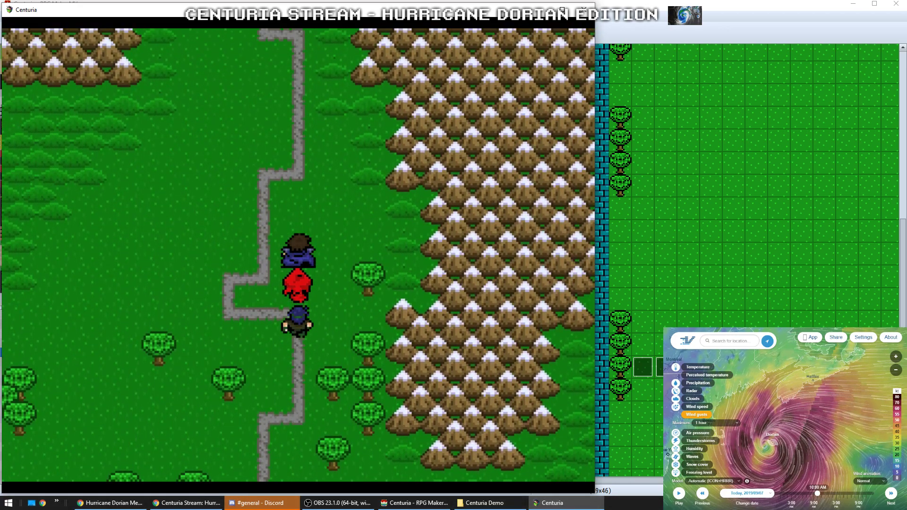
pyautogui.press('Up')
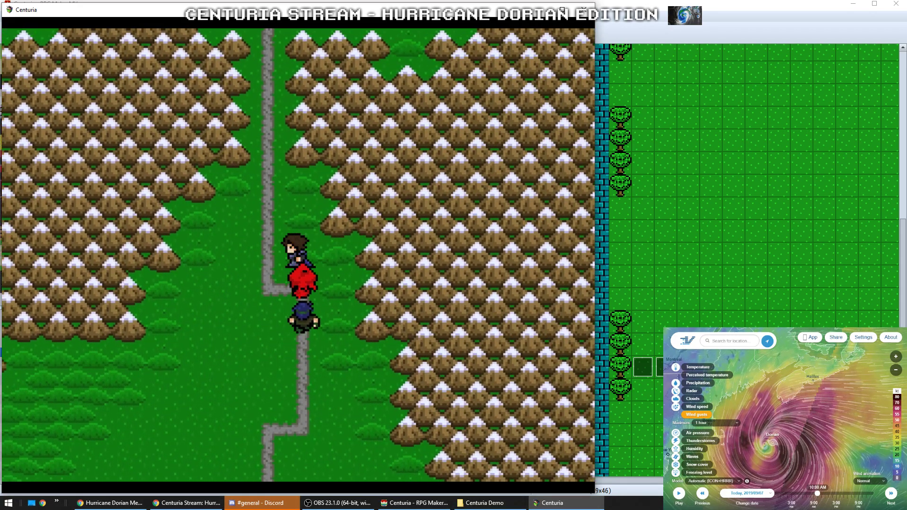
pyautogui.press('Left')
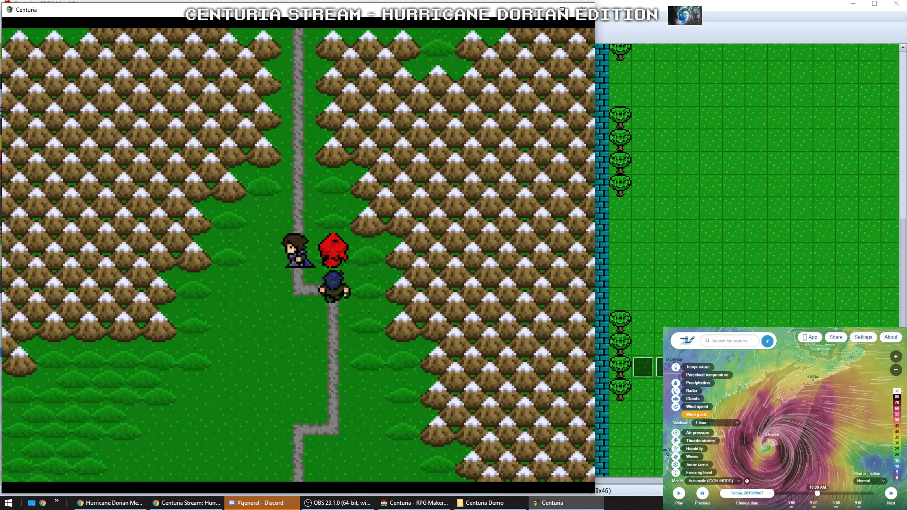
pyautogui.press('Up')
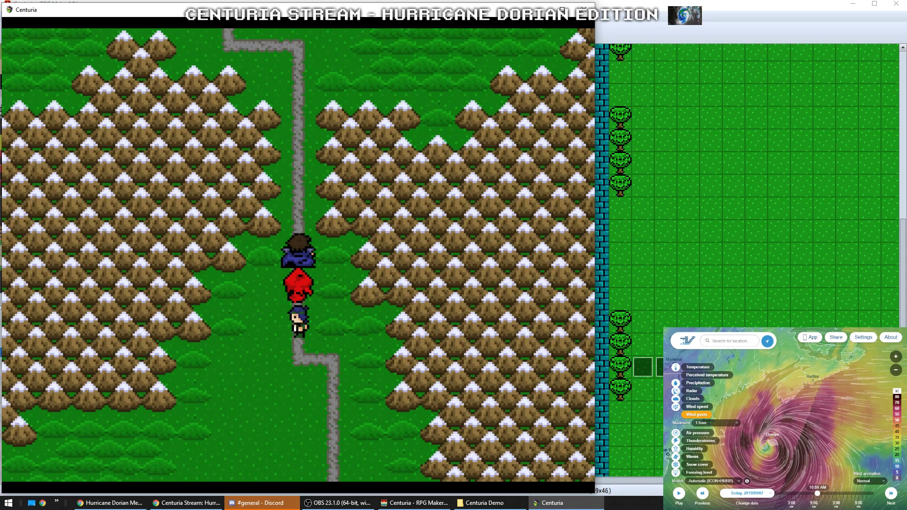
pyautogui.press('Up')
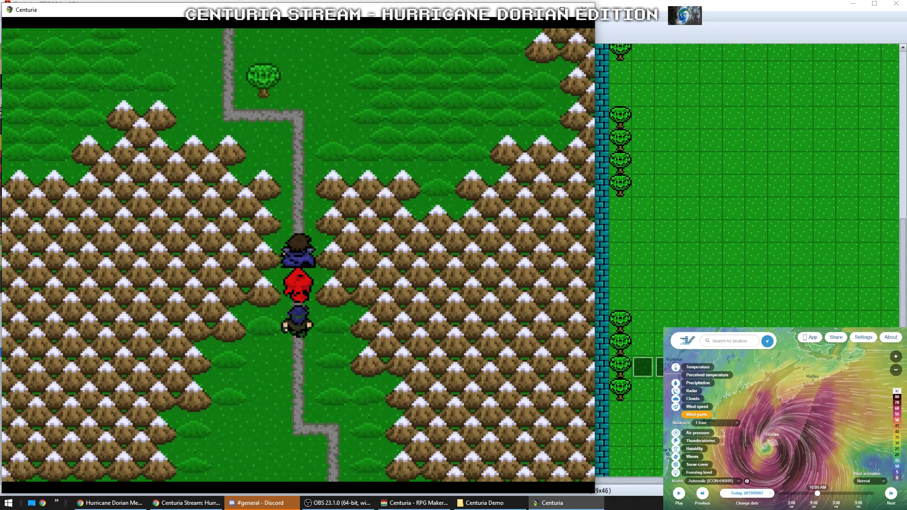
pyautogui.press('Down')
pyautogui.press('Up')
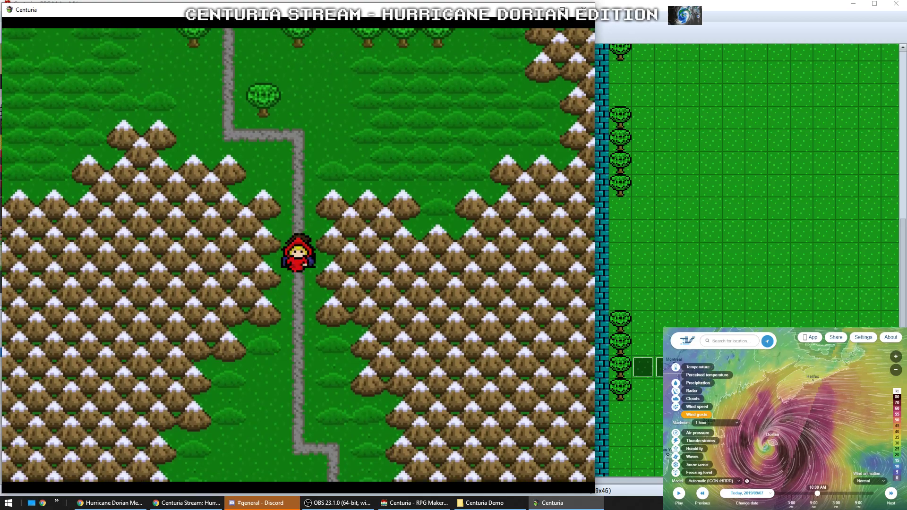
pyautogui.press('Down')
pyautogui.press('Down')
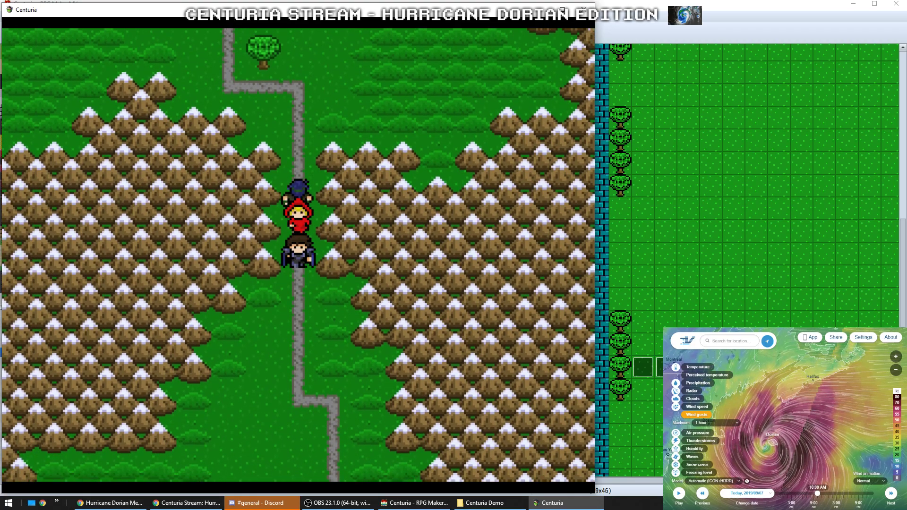
pyautogui.press('Up')
pyautogui.press('Up')
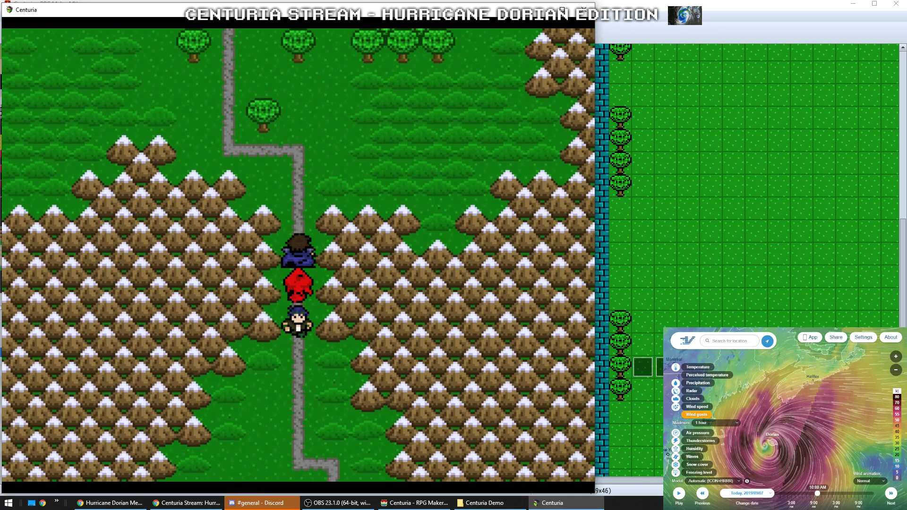
pyautogui.press('Down')
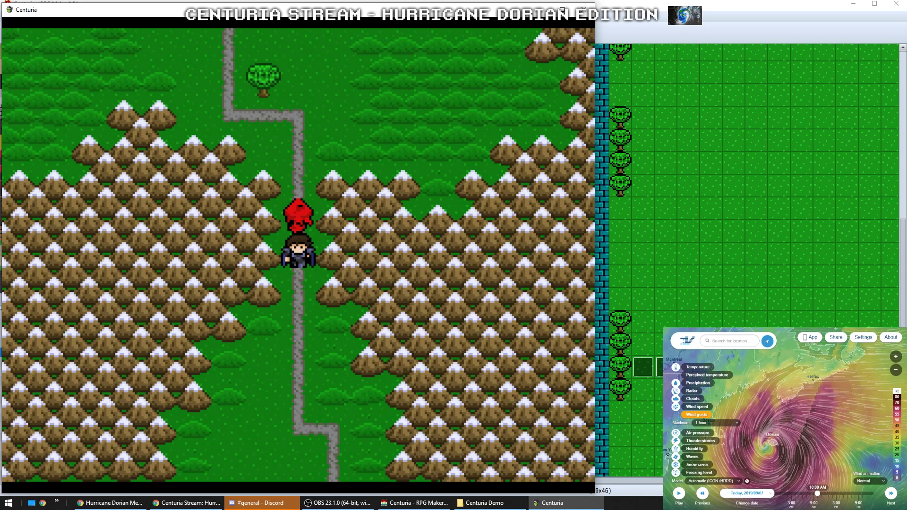
pyautogui.press('Up')
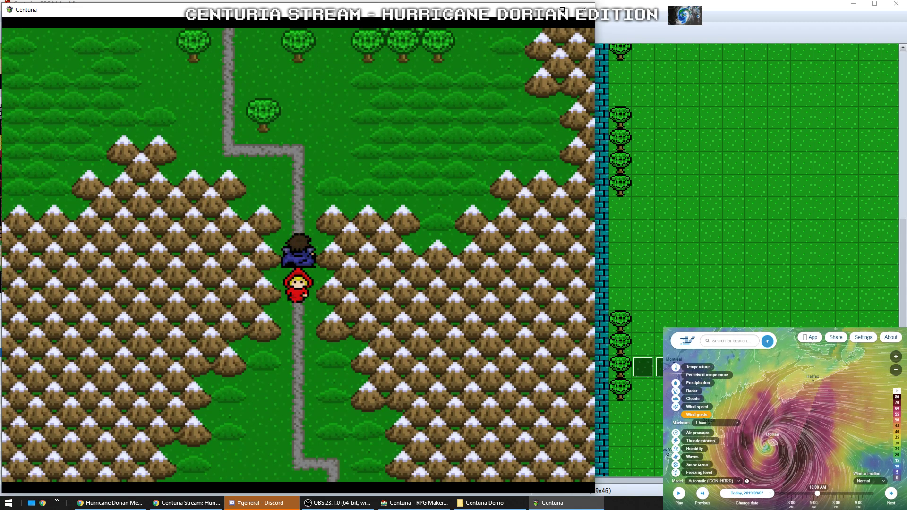
# Leave the pass northward, cross the hills east of the road, and follow the valley south back to the road near the lake
pyautogui.press('Up')
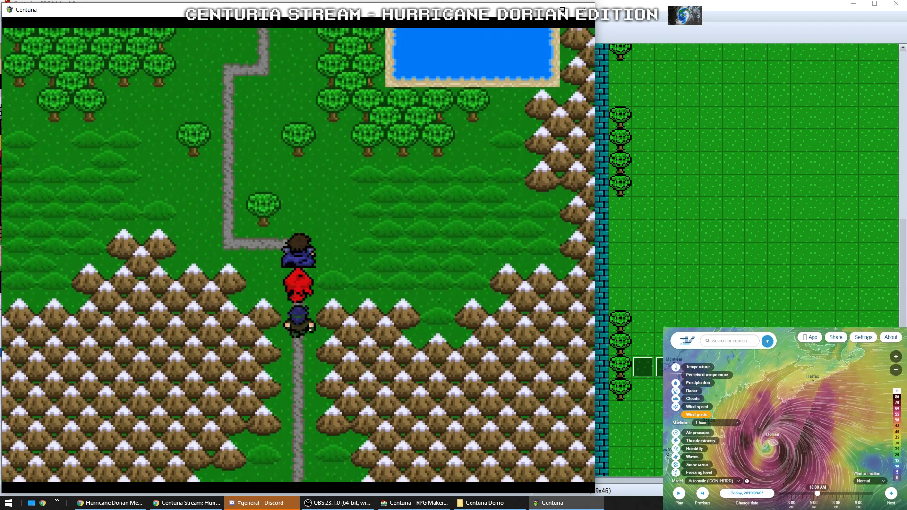
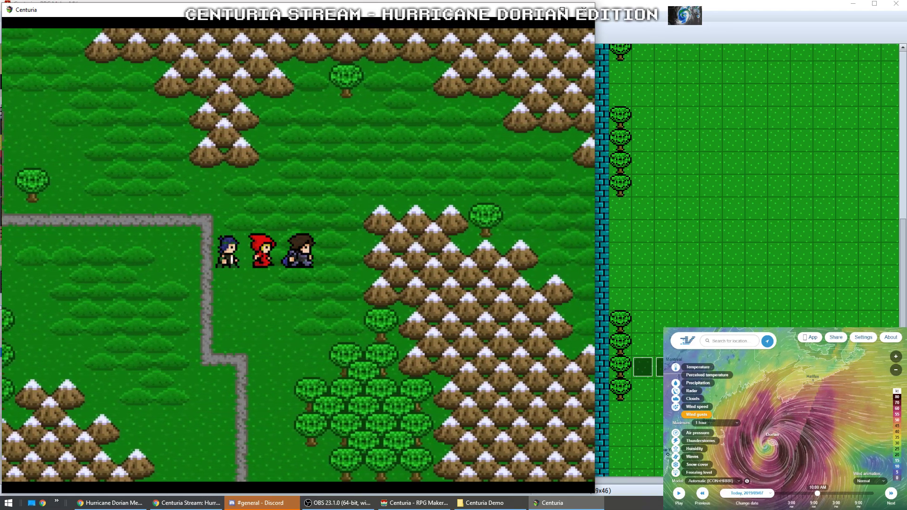
pyautogui.press('Right')
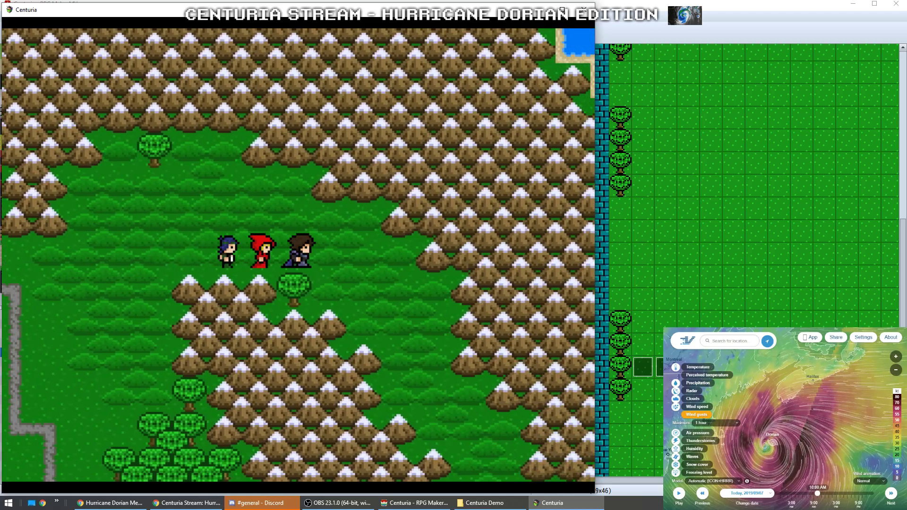
pyautogui.press('Down')
pyautogui.press('Right')
pyautogui.press('Down')
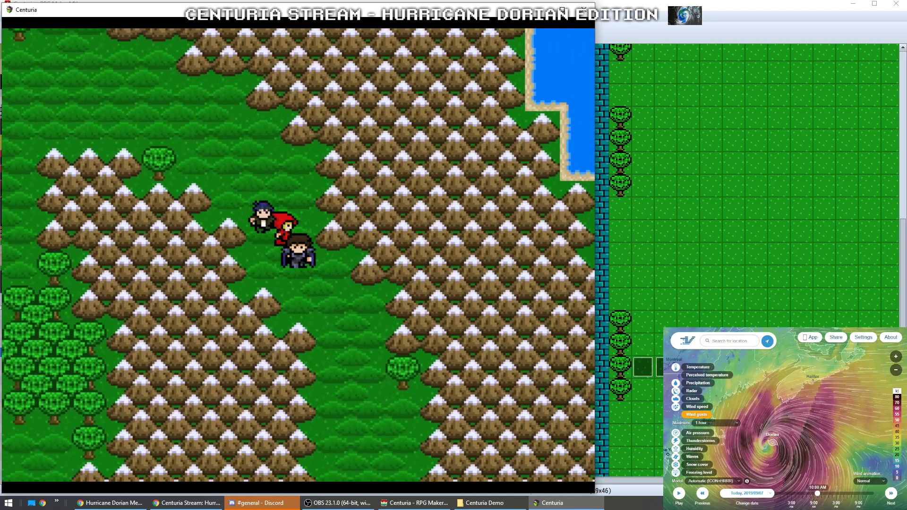
pyautogui.press('Right')
pyautogui.press('Down')
pyautogui.press('Down')
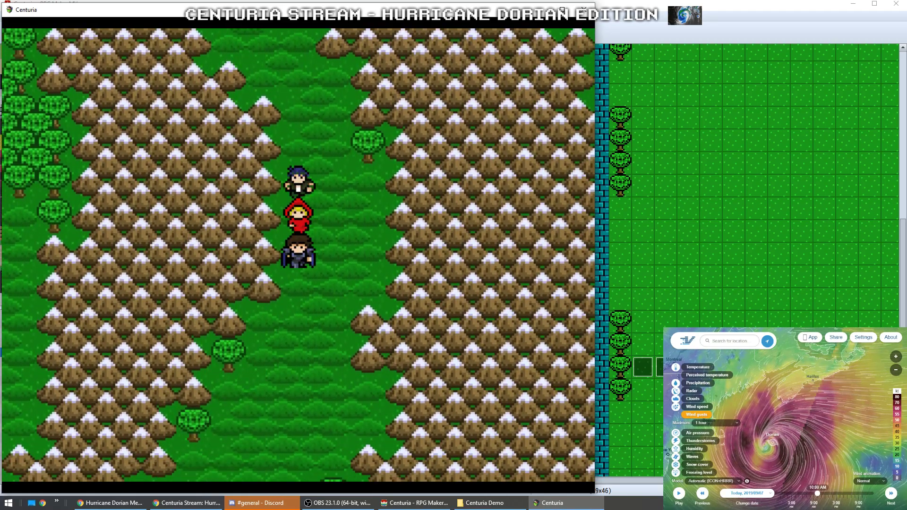
pyautogui.press('Left')
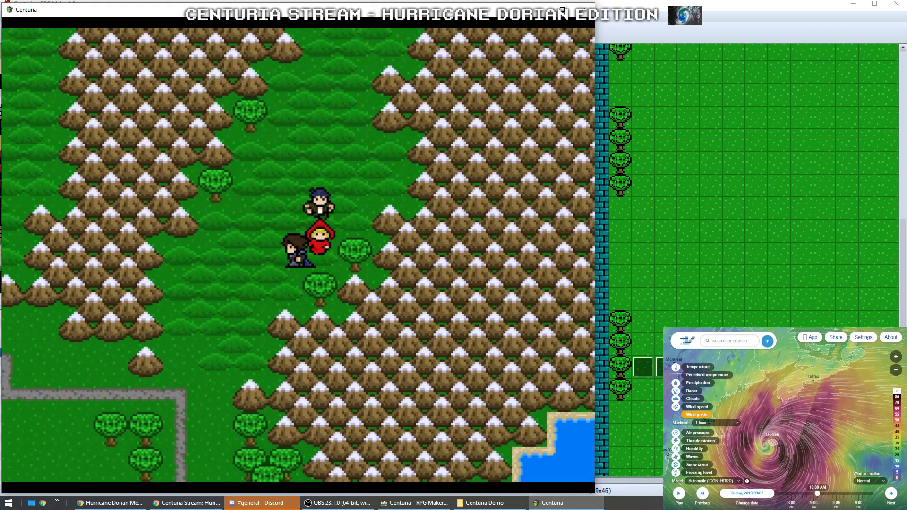
pyautogui.press('Down')
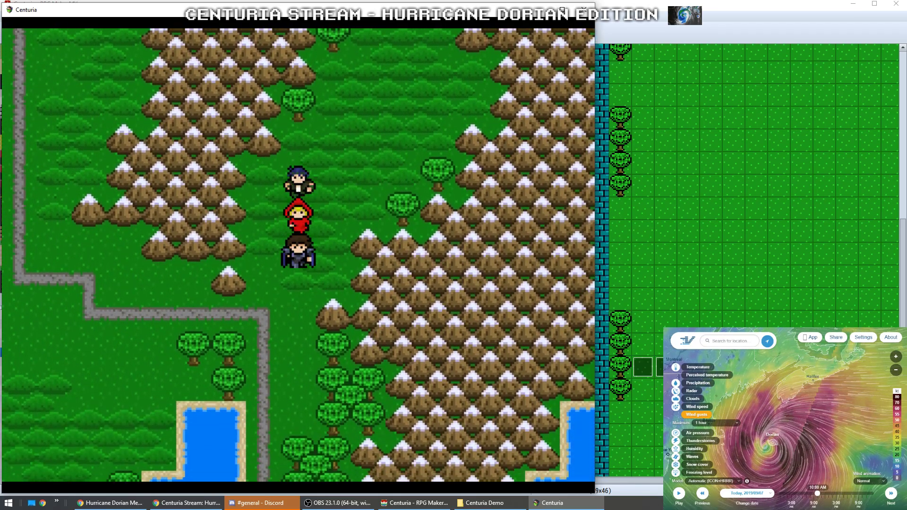
pyautogui.press('Down')
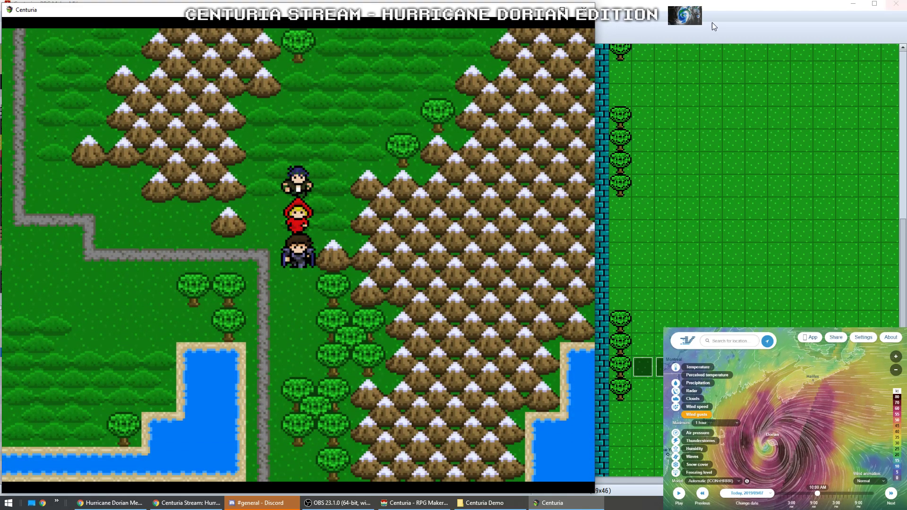
# Close the playtest and open the Overworld map in map editing mode
pyautogui.click(584, 13)
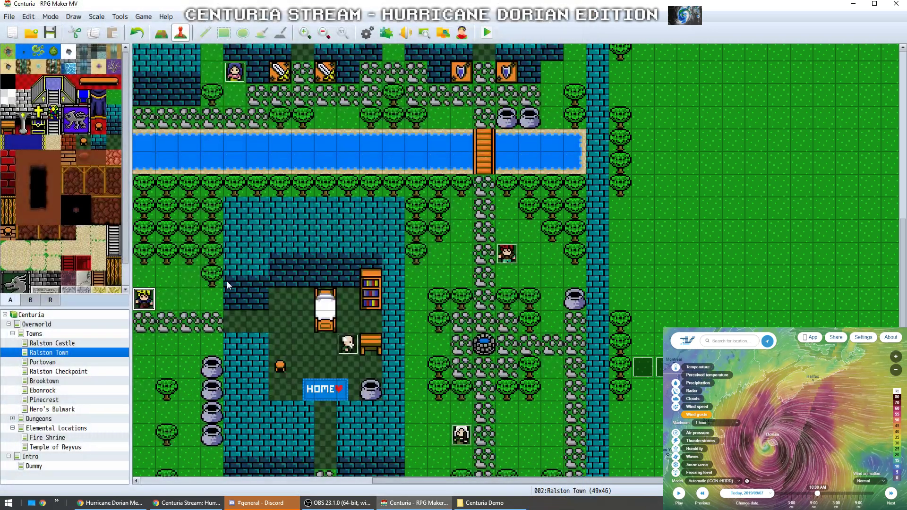
pyautogui.click(44, 324)
pyautogui.click(161, 33)
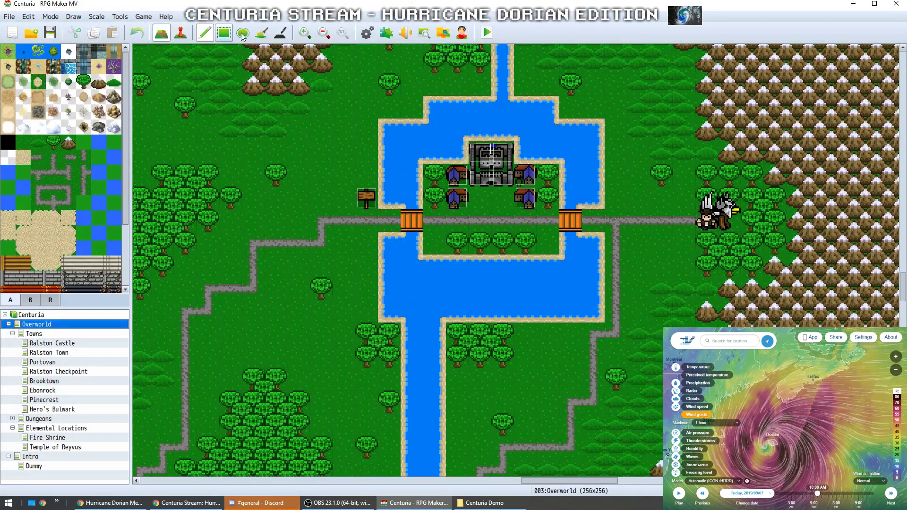
# Examine the layout of the whole Overworld map at the widest zoom
pyautogui.click(323, 33)
pyautogui.click(323, 33)
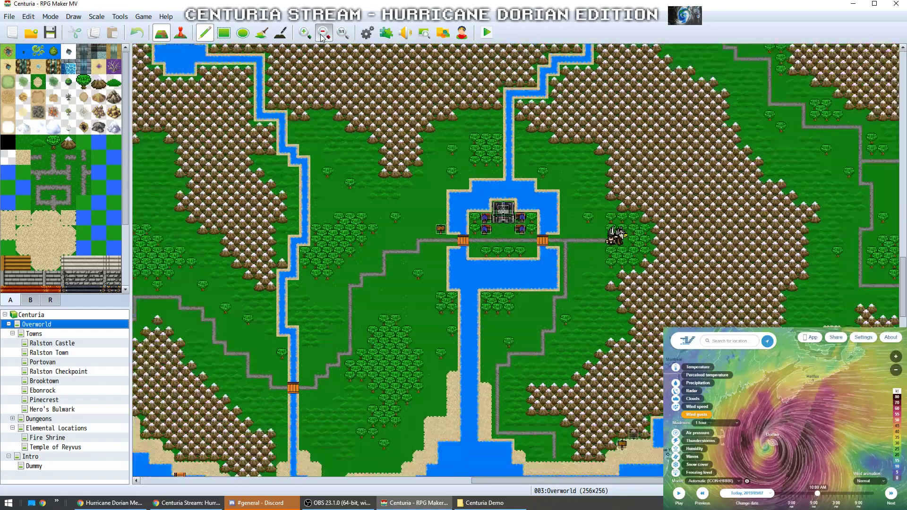
pyautogui.click(323, 33)
pyautogui.click(323, 33)
pyautogui.click(323, 33)
pyautogui.click(323, 33)
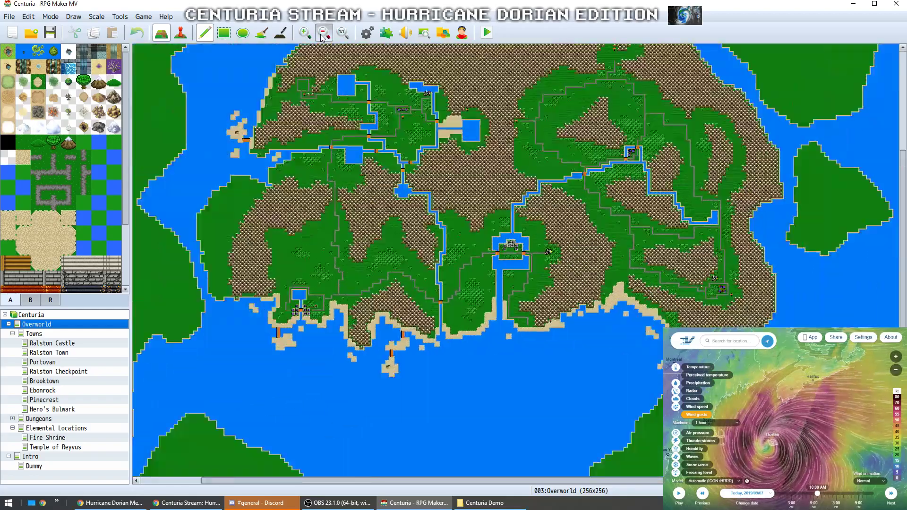
pyautogui.click(323, 33)
pyautogui.click(324, 33)
pyautogui.scroll(5, 509, 202)
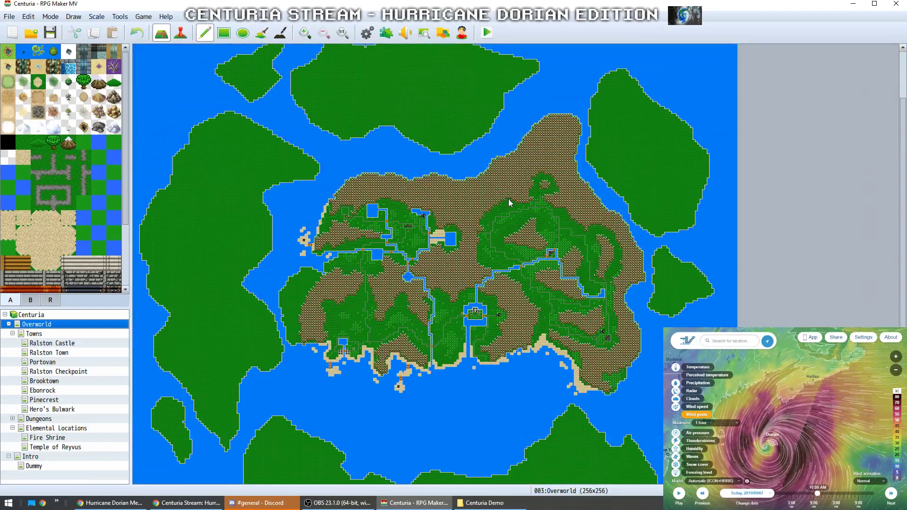
pyautogui.scroll(-5, 510, 202)
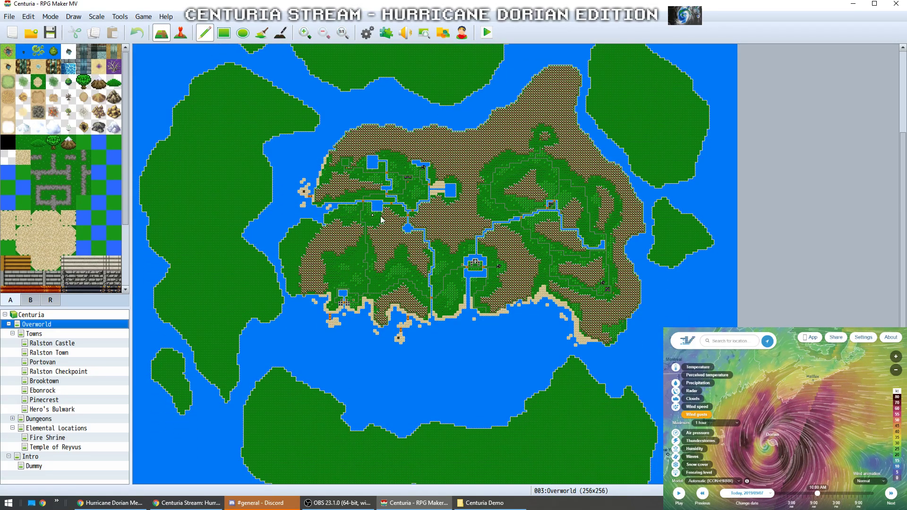
# Block out the central continent's southwestern and northwestern regions with black tile rectangles, undoing each one
pyautogui.click(8, 142)
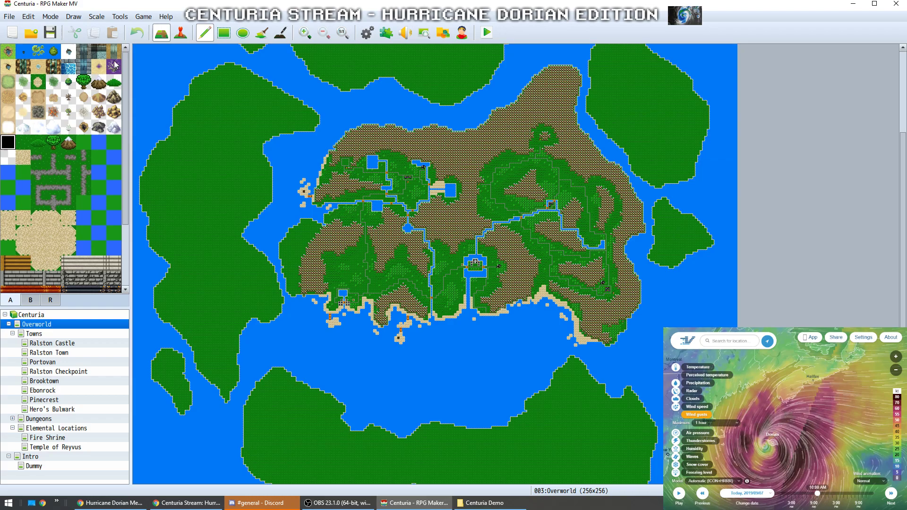
pyautogui.click(224, 32)
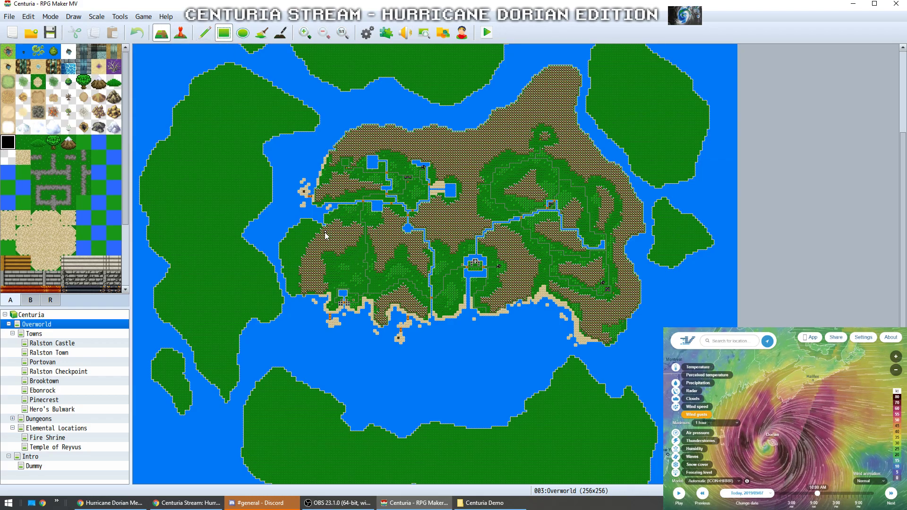
pyautogui.moveTo(319, 237)
pyautogui.mouseDown()
pyautogui.moveTo(475, 286)
pyautogui.moveTo(515, 324)
pyautogui.moveTo(316, 248)
pyautogui.moveTo(500, 314)
pyautogui.moveTo(510, 333)
pyautogui.moveTo(344, 254)
pyautogui.moveTo(506, 323)
pyautogui.mouseUp()
pyautogui.hotkey('ctrl', 'z')
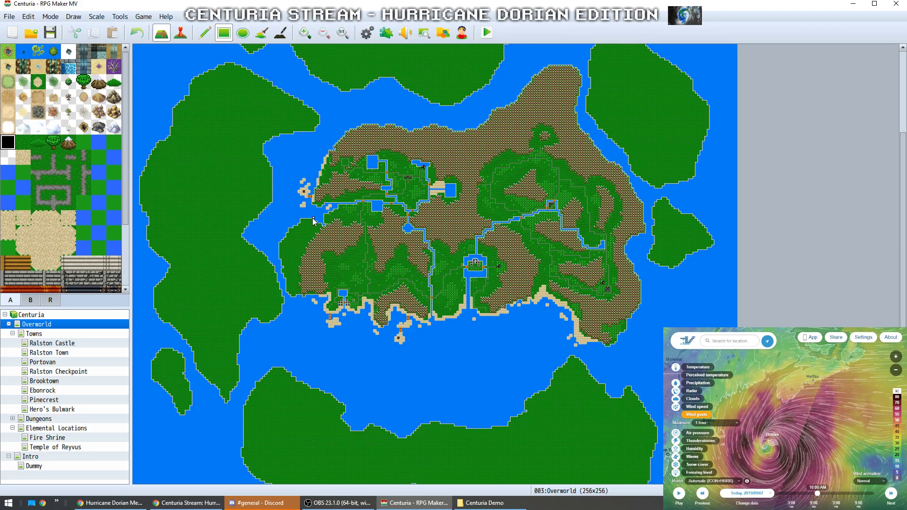
pyautogui.moveTo(313, 218); pyautogui.dragTo(469, 156)
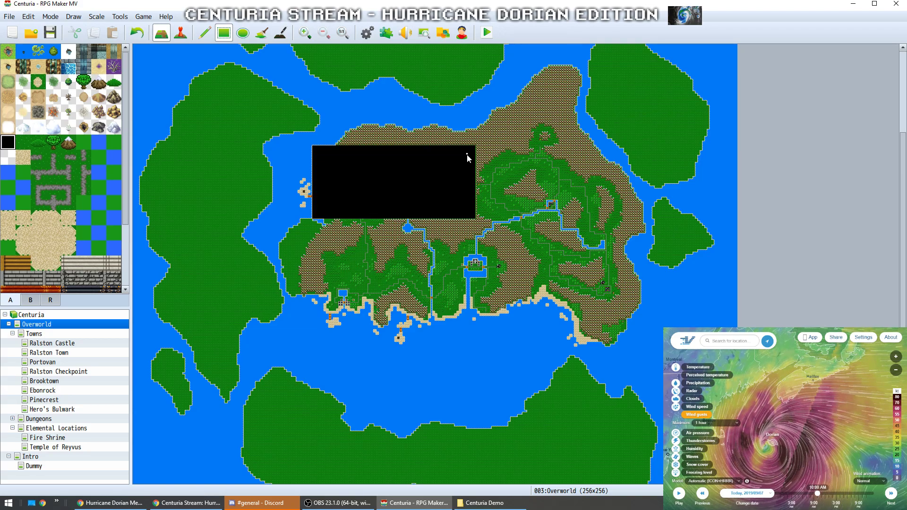
pyautogui.hotkey('ctrl', 'z')
# Block out the central continent's northeastern, eastern and southeastern regions with black rectangles and undo all three
pyautogui.moveTo(469, 221); pyautogui.dragTo(574, 129)
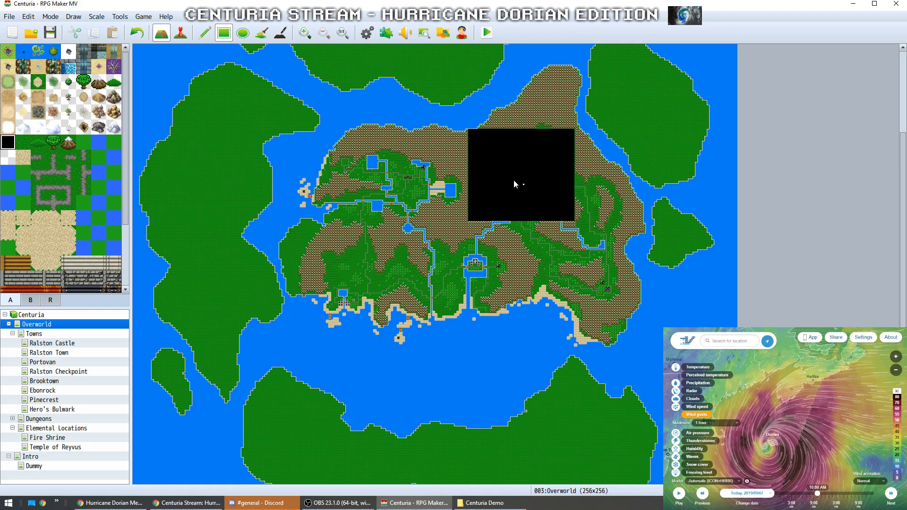
pyautogui.moveTo(509, 175)
pyautogui.mouseDown()
pyautogui.moveTo(611, 260)
pyautogui.moveTo(623, 259)
pyautogui.mouseUp()
pyautogui.moveTo(620, 326); pyautogui.dragTo(529, 245)
pyautogui.hotkey('ctrl', 'z')
pyautogui.hotkey('ctrl', 'z')
pyautogui.hotkey('ctrl', 'z')
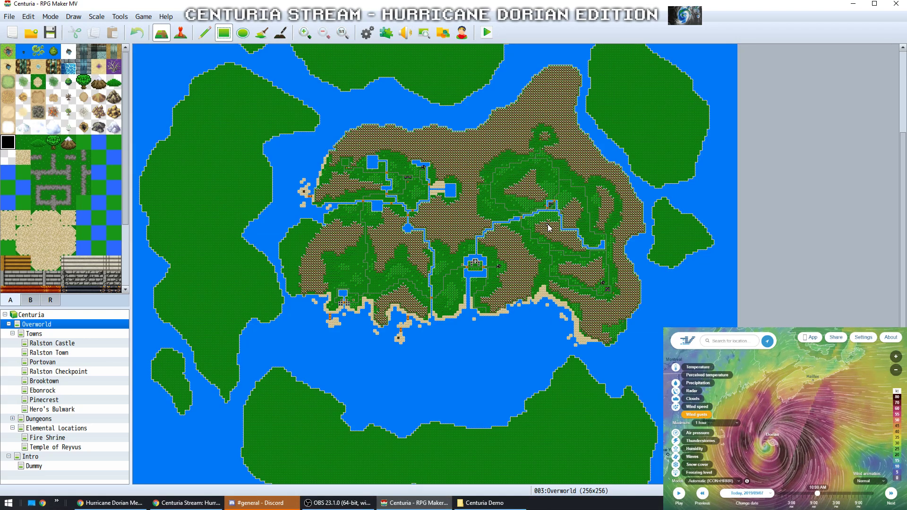
# Block out the southern, western and northern landmasses with black rectangles one at a time, undoing each
pyautogui.scroll(-3, 548, 227)
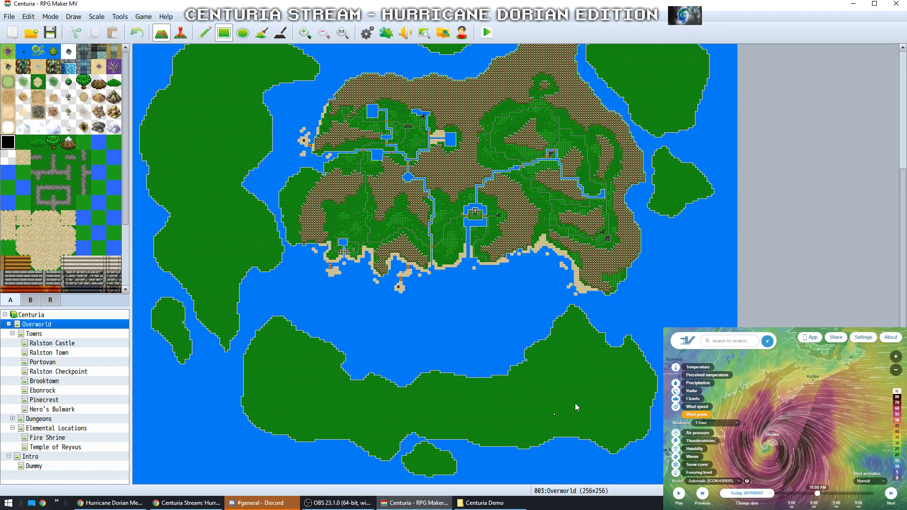
pyautogui.moveTo(631, 332); pyautogui.dragTo(268, 417)
pyautogui.hotkey('ctrl', 'z')
pyautogui.scroll(3, 257, 199)
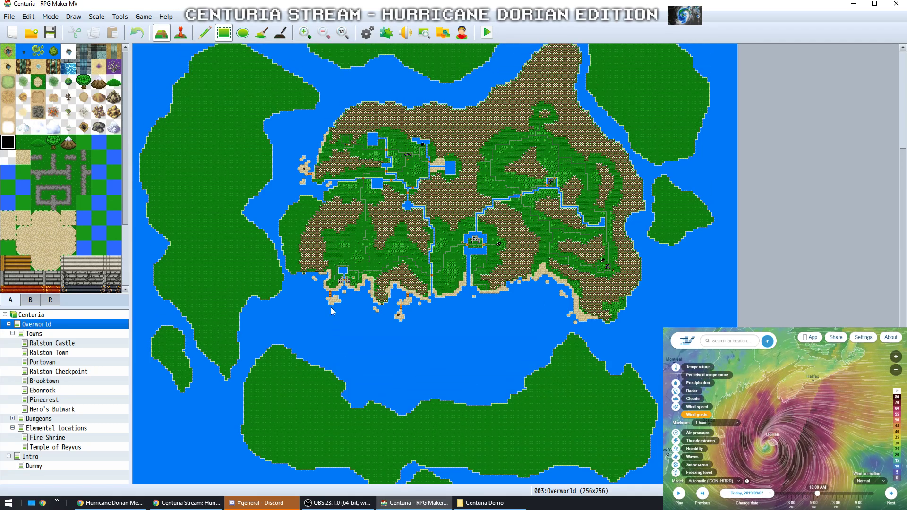
pyautogui.moveTo(268, 155)
pyautogui.mouseDown()
pyautogui.moveTo(197, 411)
pyautogui.moveTo(184, 427)
pyautogui.mouseUp()
pyautogui.hotkey('ctrl', 'z')
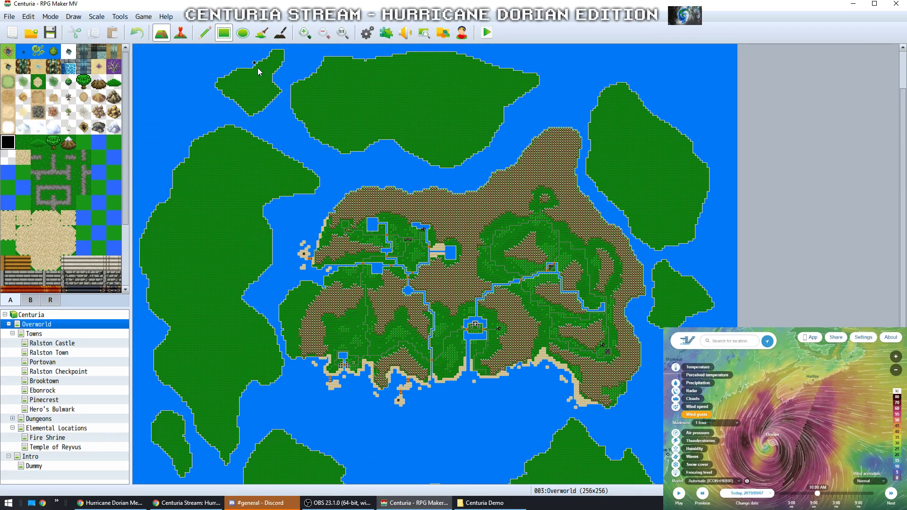
pyautogui.moveTo(255, 62); pyautogui.dragTo(540, 118)
pyautogui.hotkey('ctrl', 'z')
# Block out the eastern landmasses and the sea south of the central continent with black tile rectangles, undoing each one
pyautogui.moveTo(635, 111); pyautogui.dragTo(706, 336)
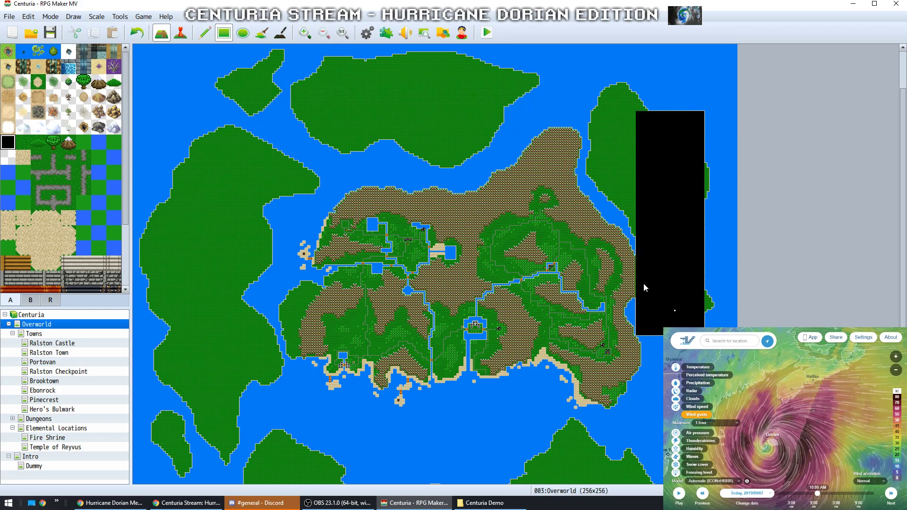
pyautogui.hotkey('ctrl', 'z')
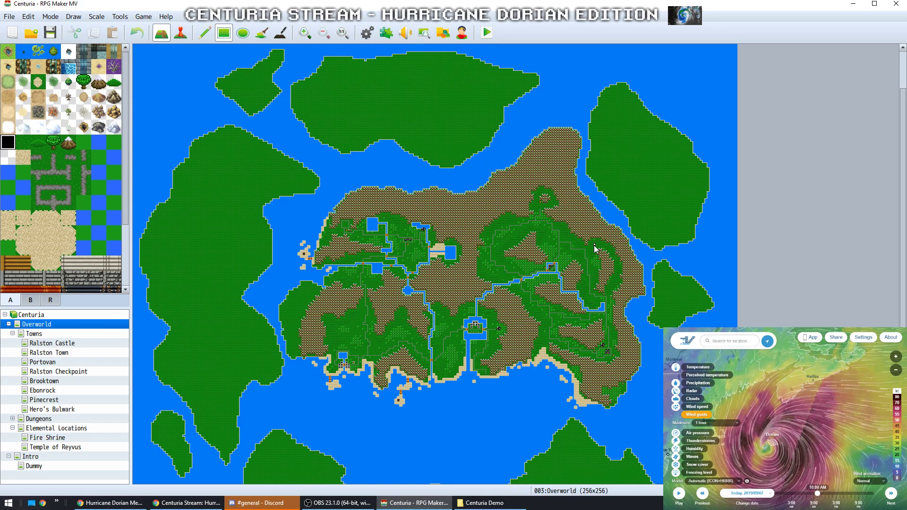
pyautogui.scroll(-4, 444, 257)
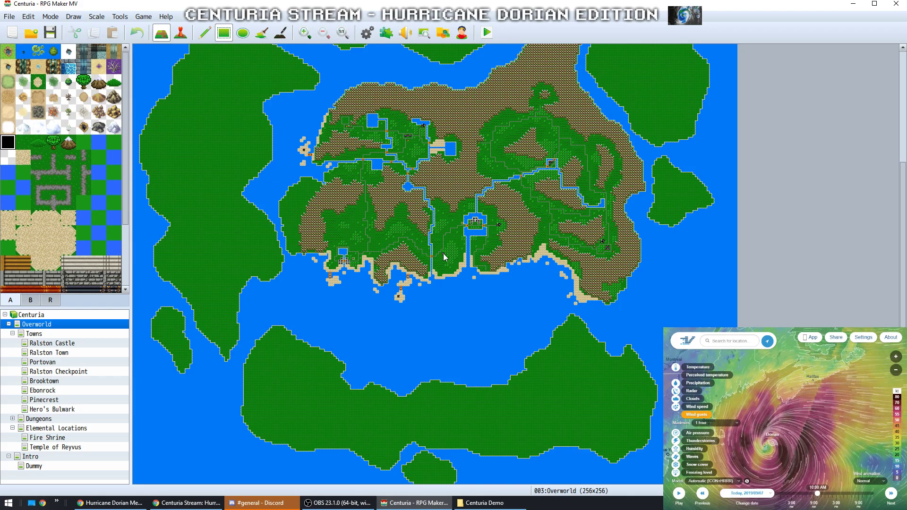
pyautogui.scroll(4, 541, 345)
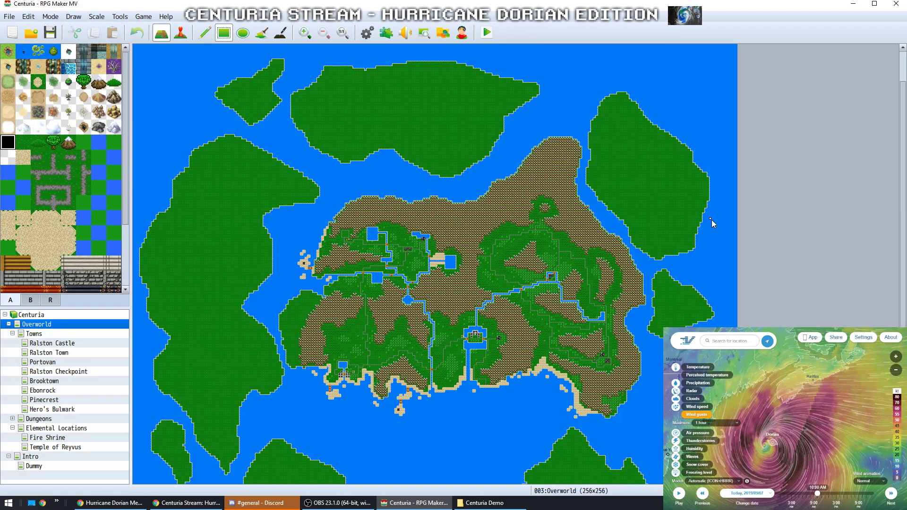
pyautogui.scroll(-1, 708, 217)
pyautogui.scroll(-2, 595, 227)
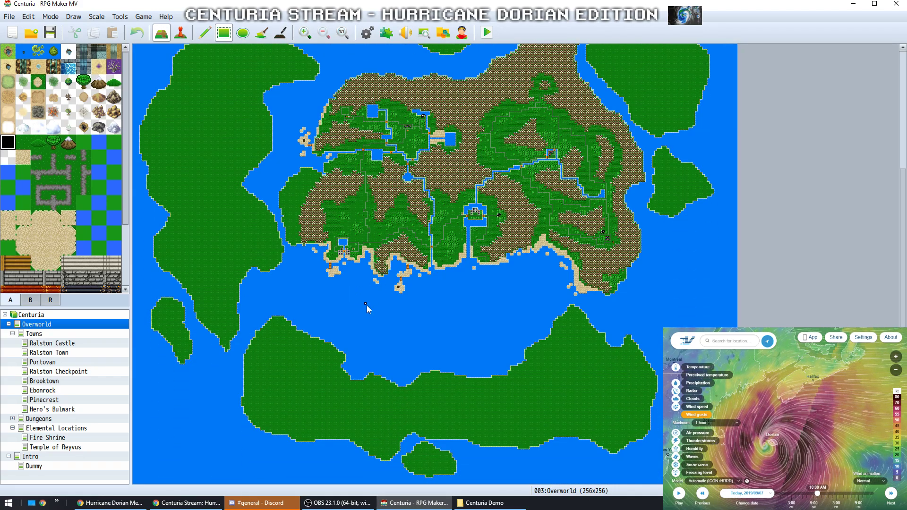
pyautogui.moveTo(361, 297); pyautogui.dragTo(517, 358)
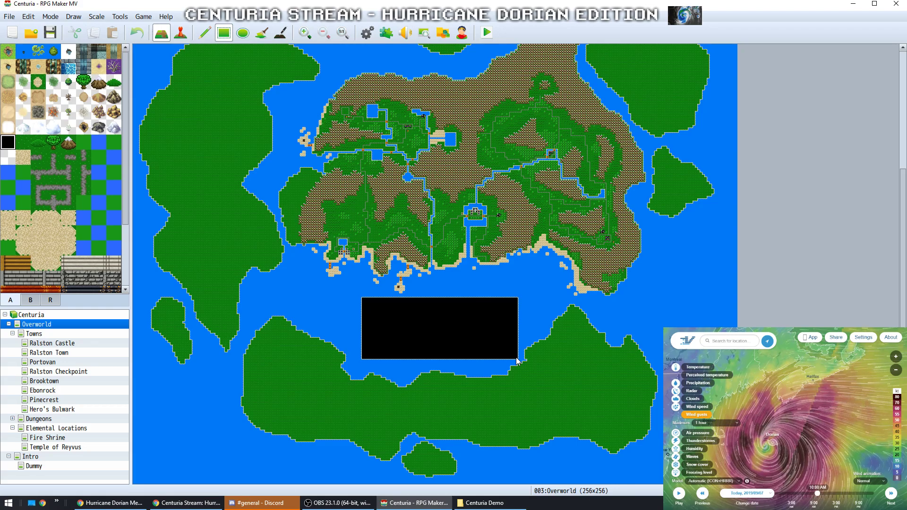
pyautogui.hotkey('ctrl', 'z')
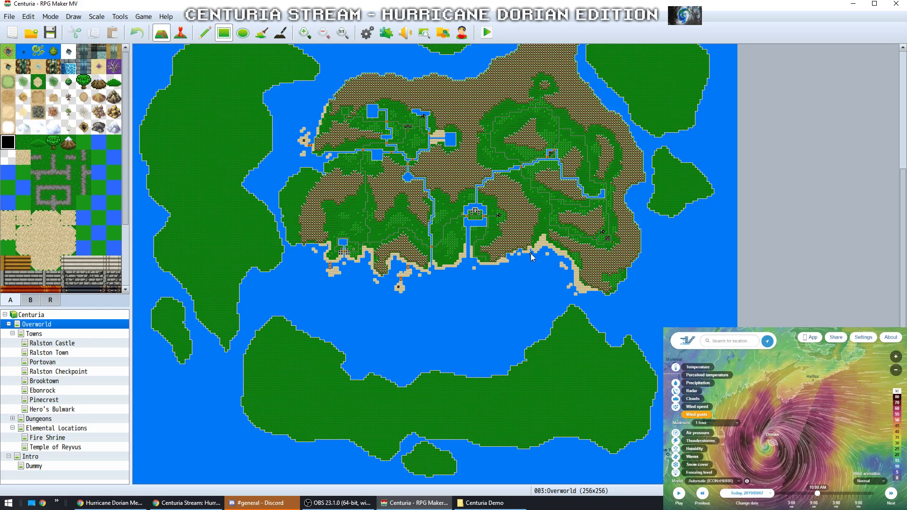
# Inspect the central continent's southern coast and mountains on the Overworld at actual size
pyautogui.scroll(3, 531, 257)
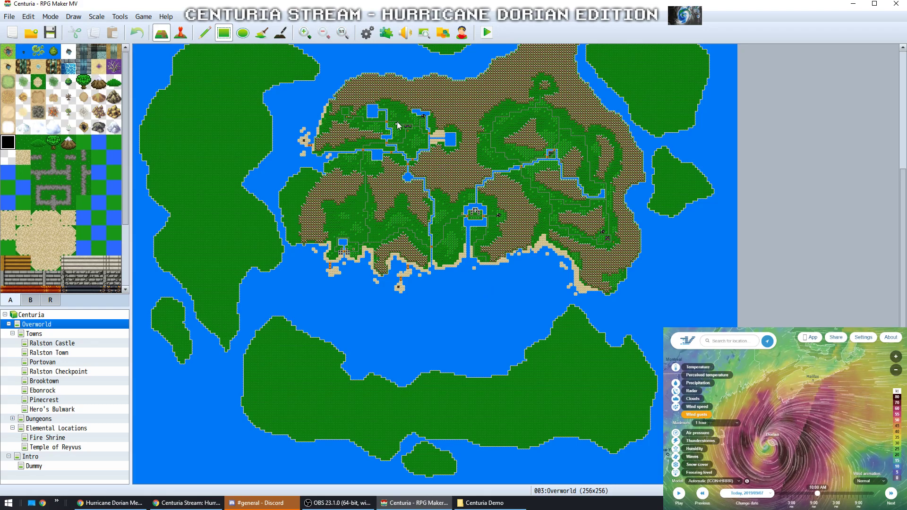
pyautogui.click(337, 37)
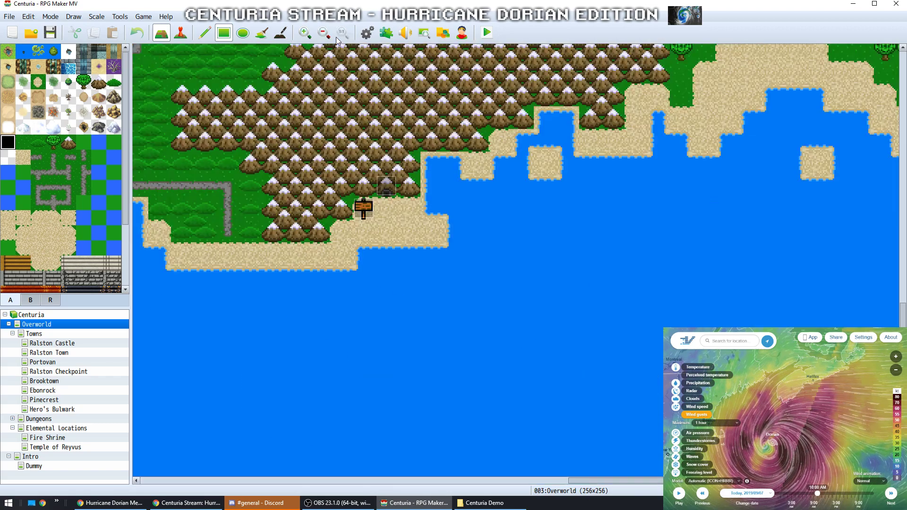
pyautogui.scroll(10, 510, 341)
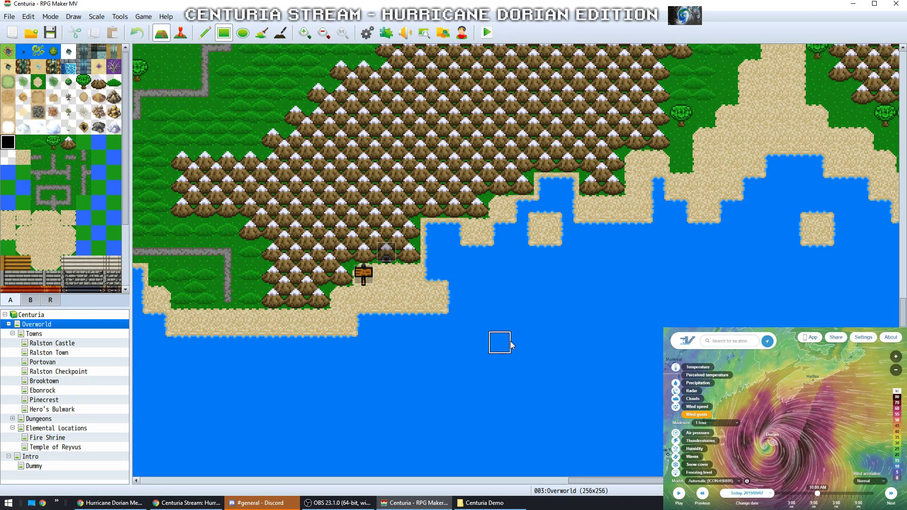
pyautogui.scroll(8, 511, 343)
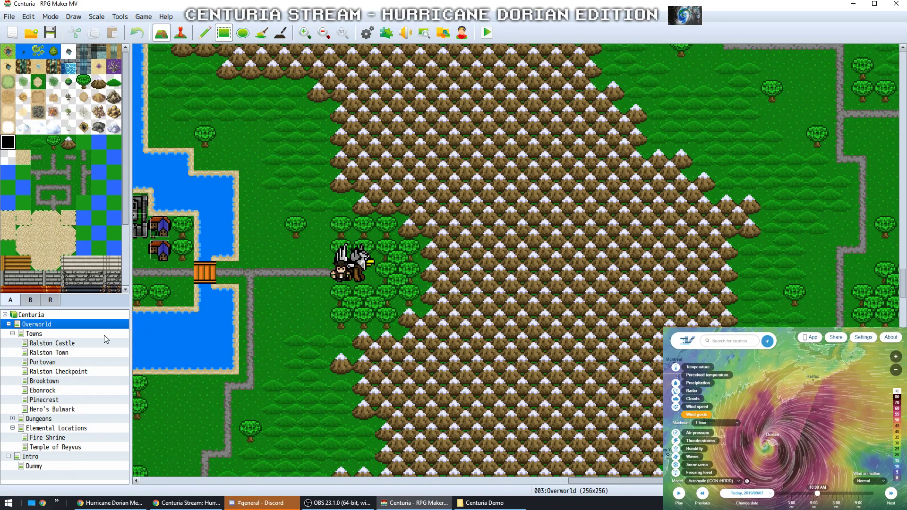
# Review the whole Portovan town map zoomed out, and view the Ralston Checkpoint map
pyautogui.click(52, 365)
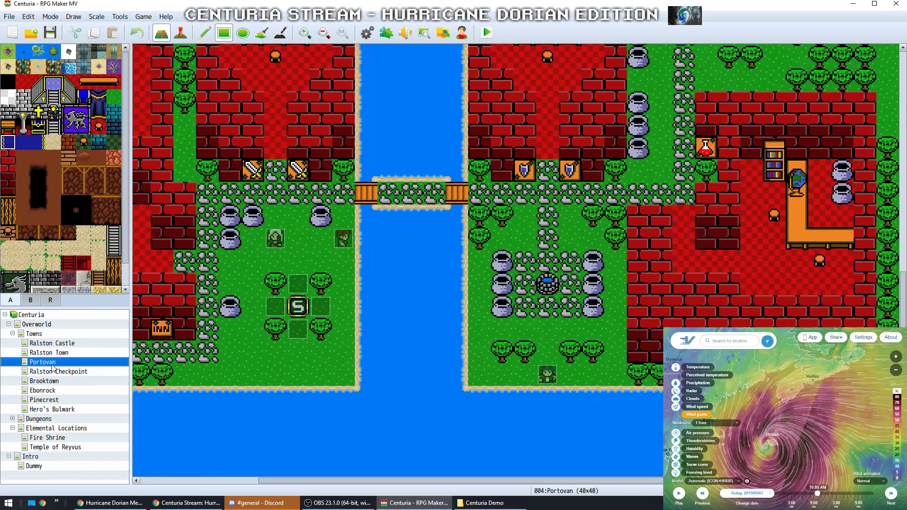
pyautogui.click(324, 34)
pyautogui.click(323, 33)
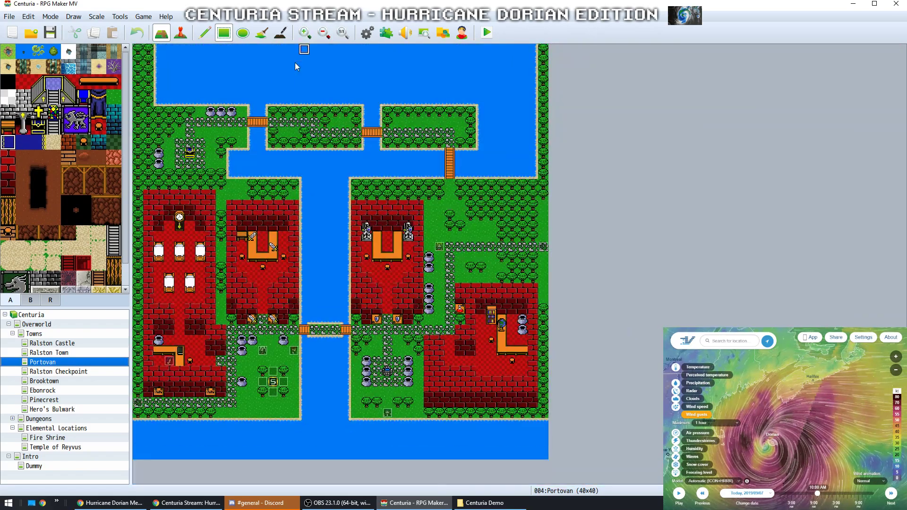
pyautogui.click(67, 371)
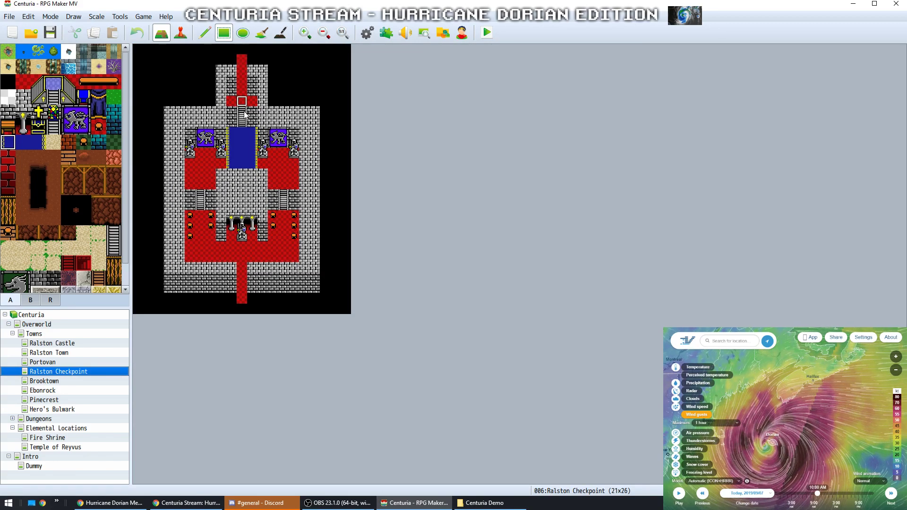
# Look over the Brooktown and Ebonrock town maps from their northern edges to their southern buildings
pyautogui.click(55, 381)
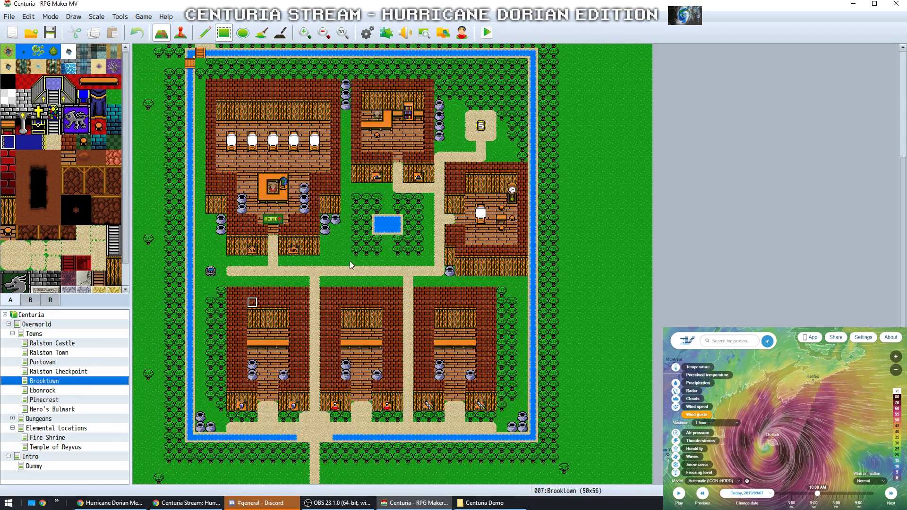
pyautogui.scroll(5, 388, 240)
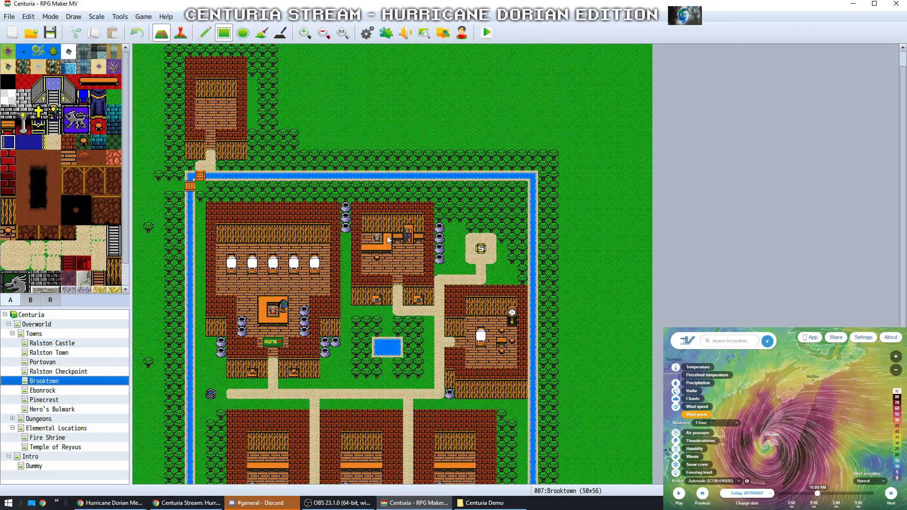
pyautogui.scroll(-5, 388, 240)
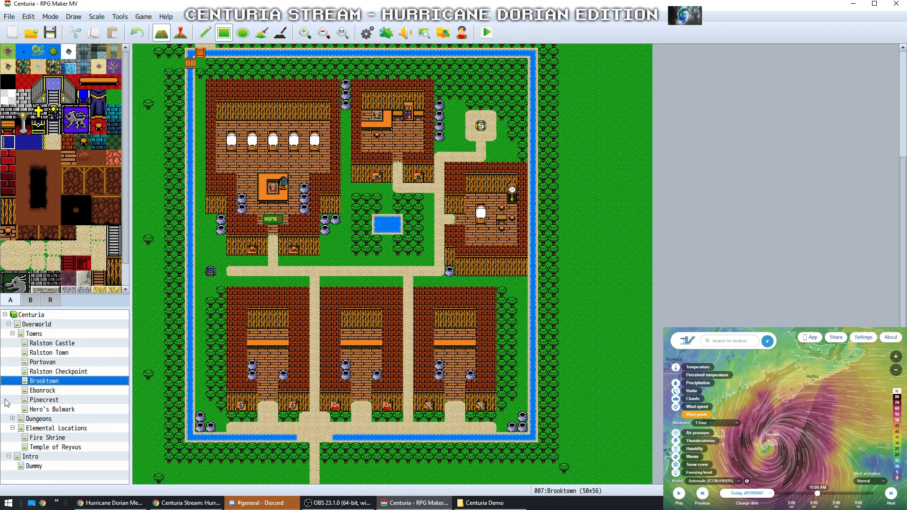
pyautogui.click(47, 392)
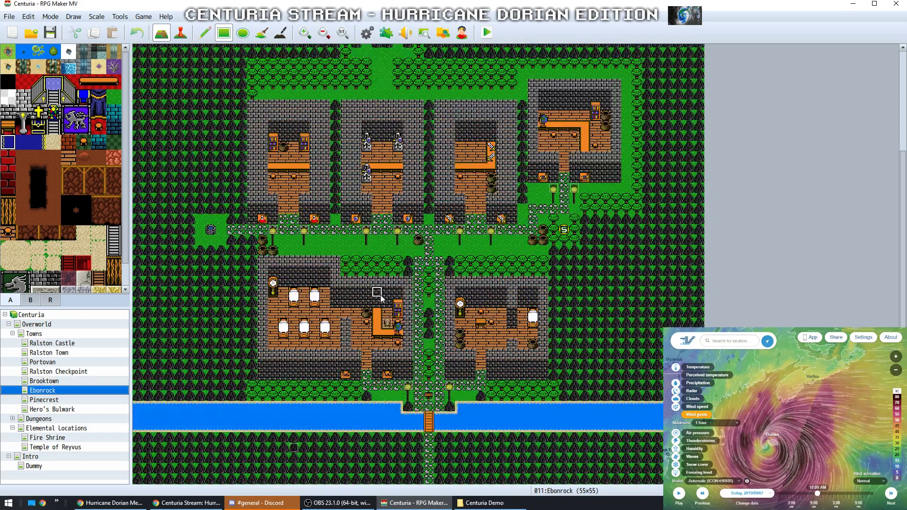
pyautogui.scroll(3, 381, 294)
pyautogui.scroll(1, 381, 295)
pyautogui.scroll(-4, 380, 295)
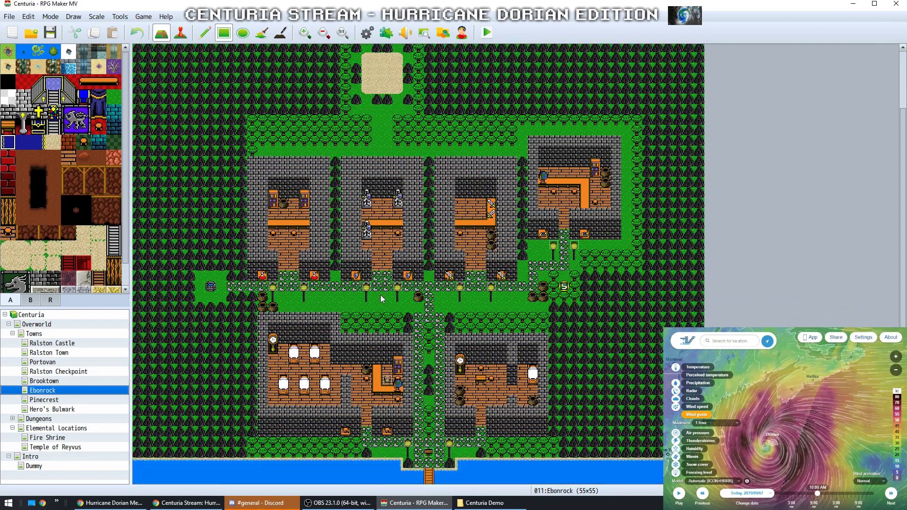
# Look over the Pinecrest town map and open the Hero's Bulwark map
pyautogui.click(64, 401)
pyautogui.scroll(4, 523, 307)
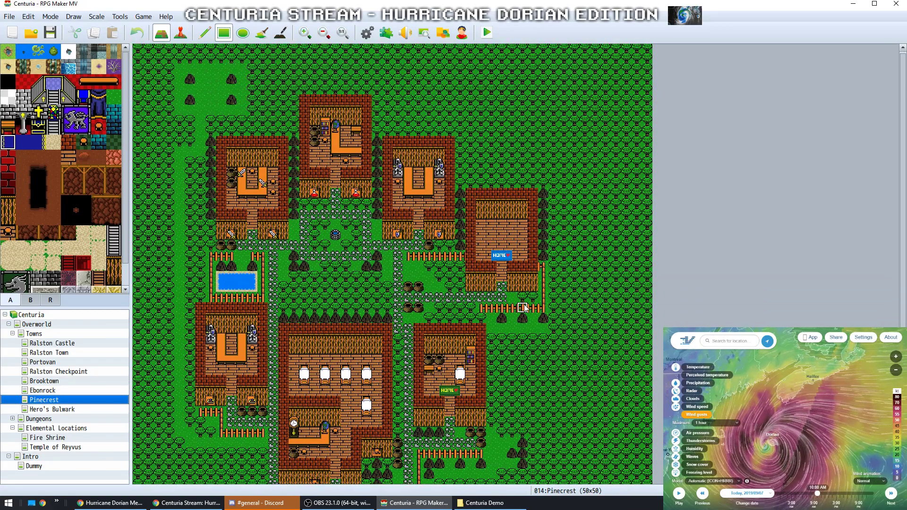
pyautogui.scroll(-4, 523, 306)
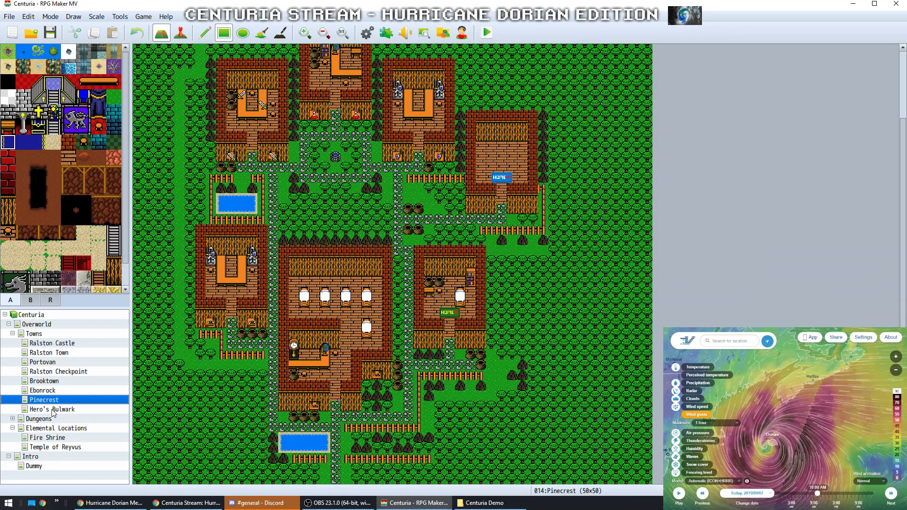
pyautogui.click(54, 411)
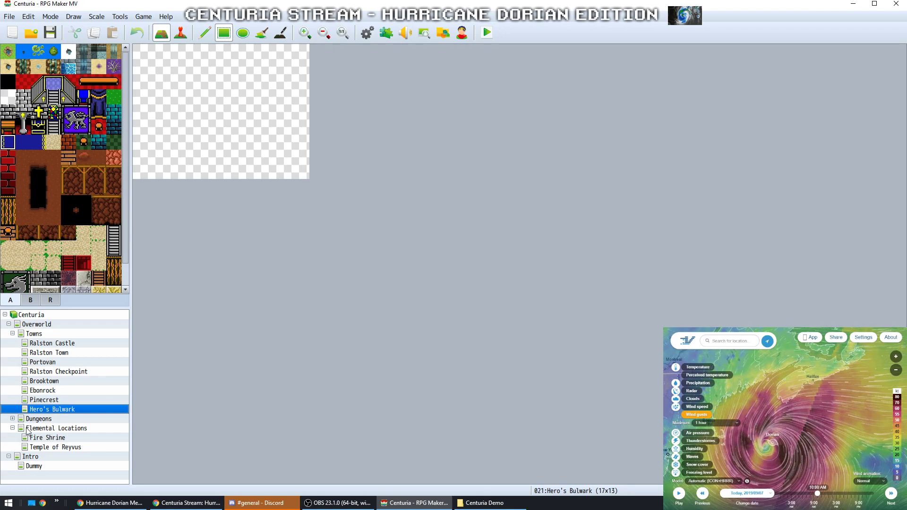
# Check the Elemental Locations, Fire Shrine and Temple of Reyvus maps
pyautogui.click(47, 429)
pyautogui.click(50, 437)
pyautogui.click(48, 447)
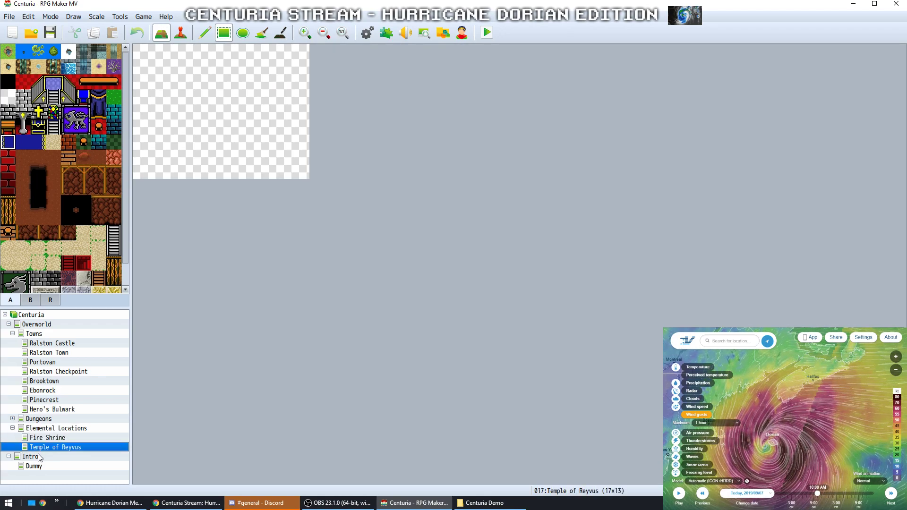
# Expand the Dungeons group in the map tree and view the Ralston Mine layout
pyautogui.click(13, 428)
pyautogui.click(12, 419)
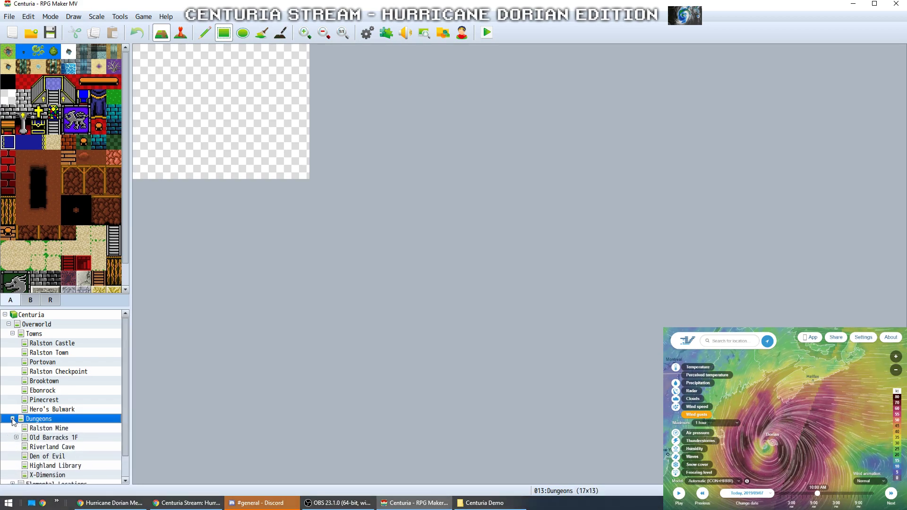
pyautogui.click(41, 428)
pyautogui.scroll(10, 386, 355)
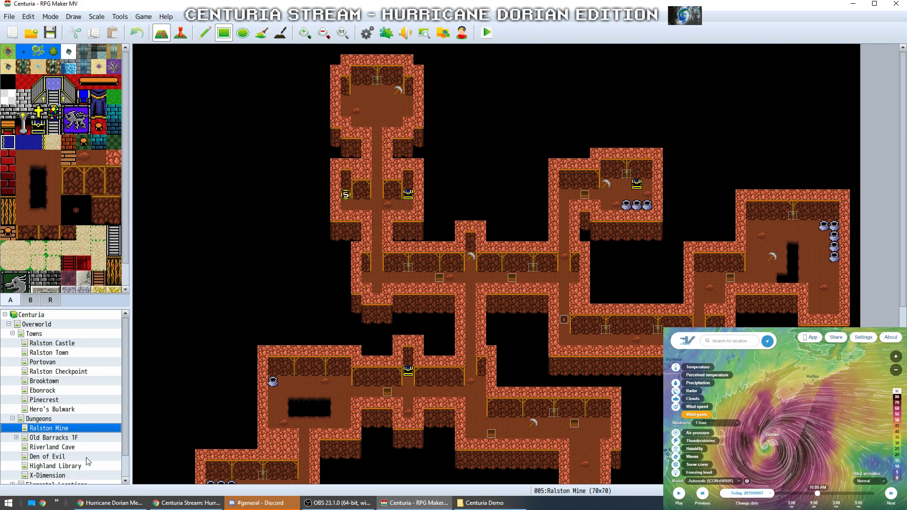
# Review both floors of the Old Barracks dungeon, 1F and B1
pyautogui.click(87, 437)
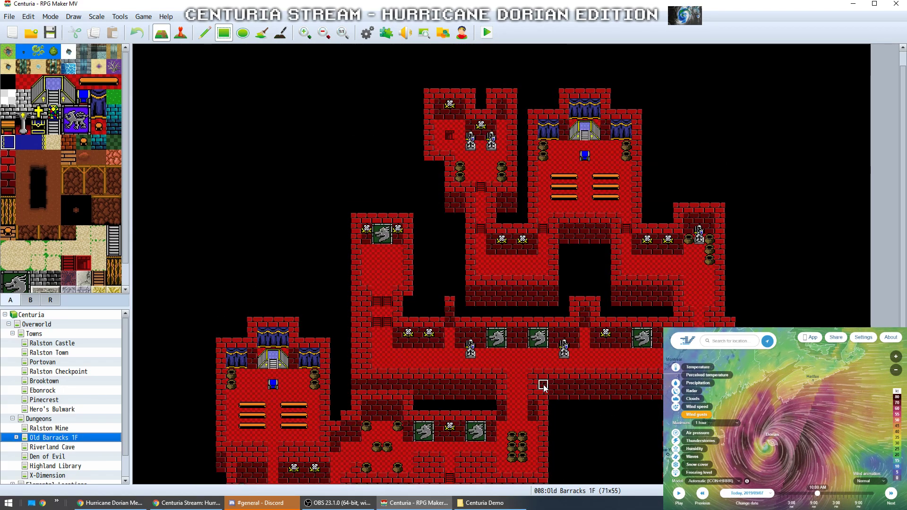
pyautogui.scroll(-2, 543, 385)
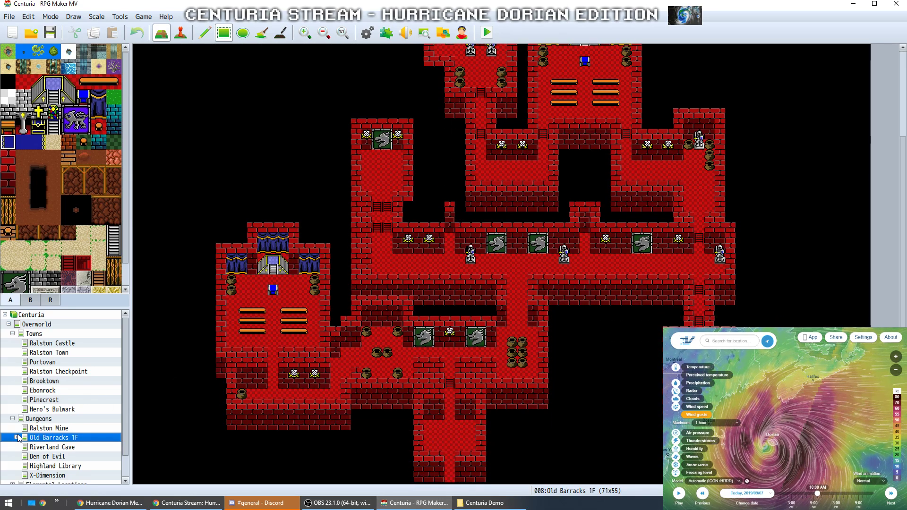
pyautogui.click(51, 444)
pyautogui.doubleClick(53, 439)
pyautogui.click(58, 446)
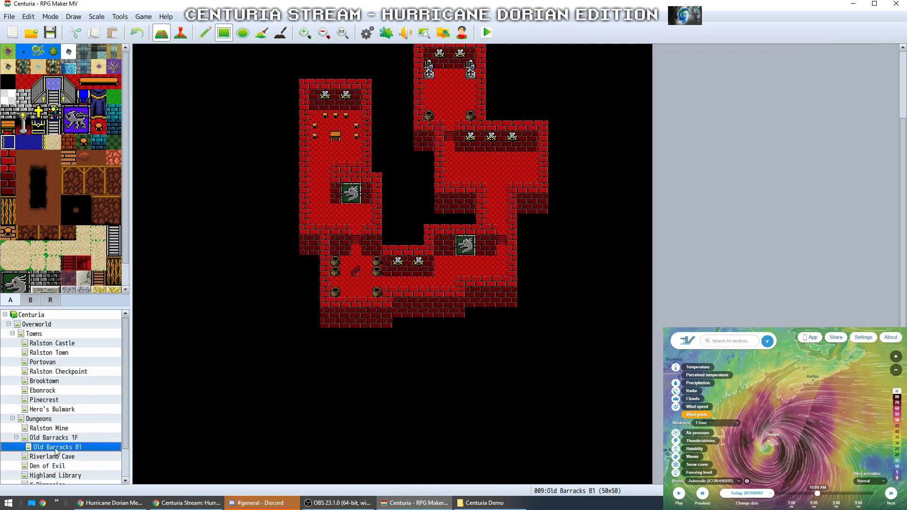
pyautogui.scroll(4, 272, 373)
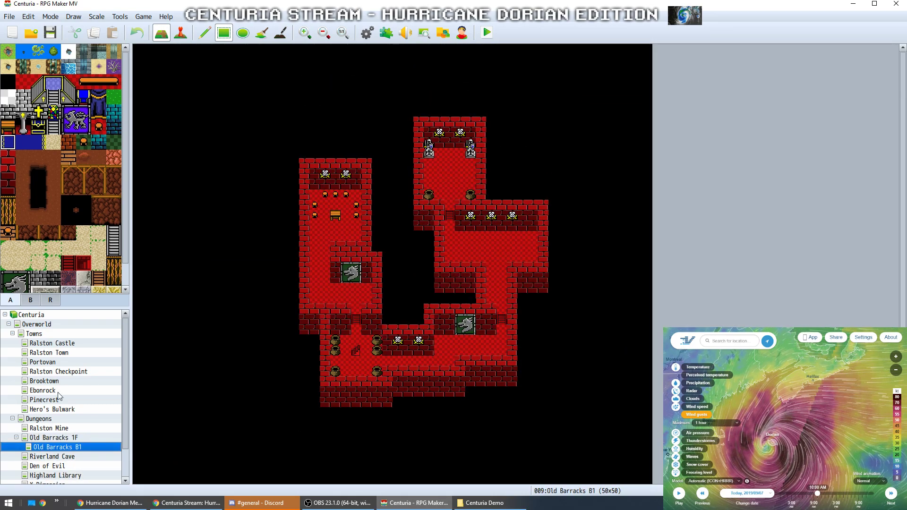
# Collapse the Old Barracks entry and look over the Riverland Cave map
pyautogui.doubleClick(43, 438)
pyautogui.click(47, 448)
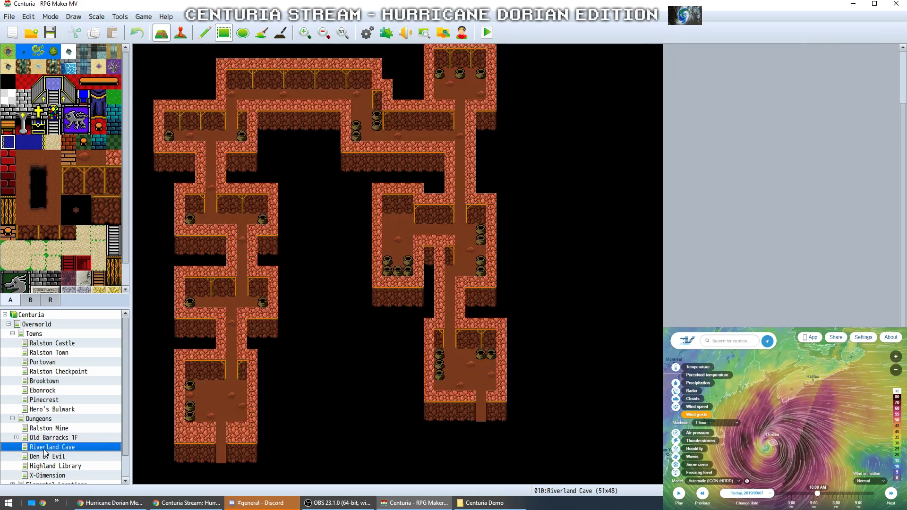
pyautogui.scroll(3, 345, 361)
pyautogui.scroll(-2, 345, 361)
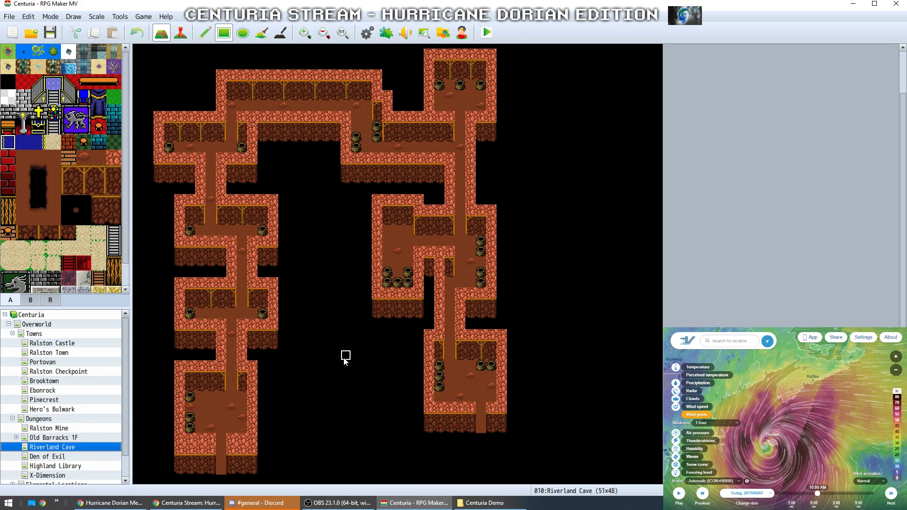
pyautogui.scroll(-1, 346, 359)
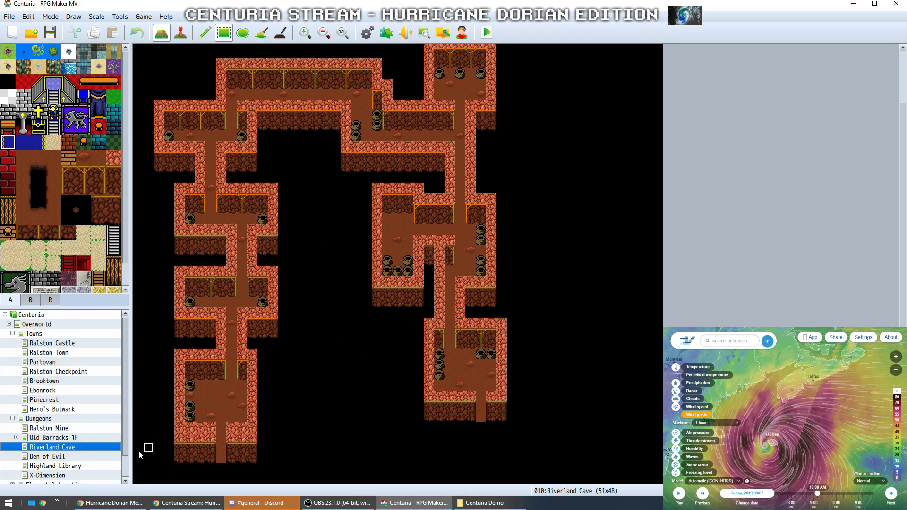
# Survey the Den of Evil dungeon map from its northern rooms to its southern entrance
pyautogui.click(66, 457)
pyautogui.scroll(10, 367, 349)
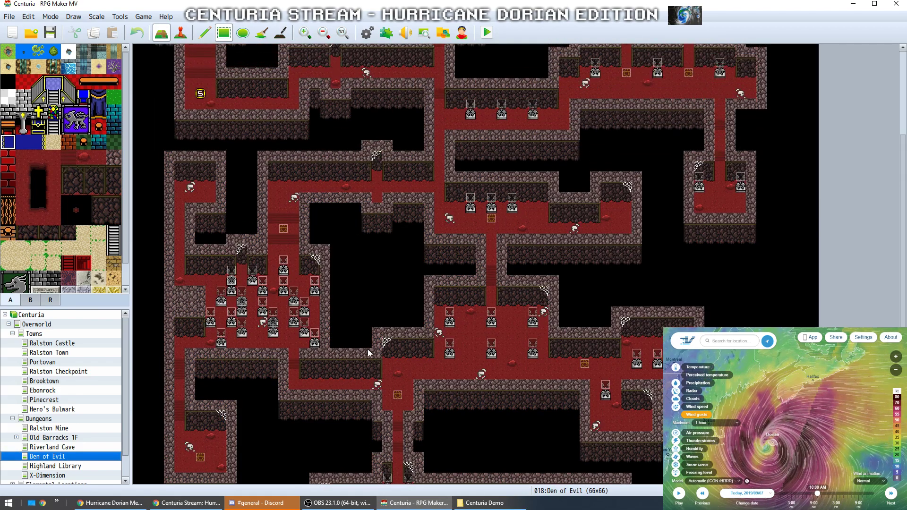
pyautogui.scroll(1, 367, 352)
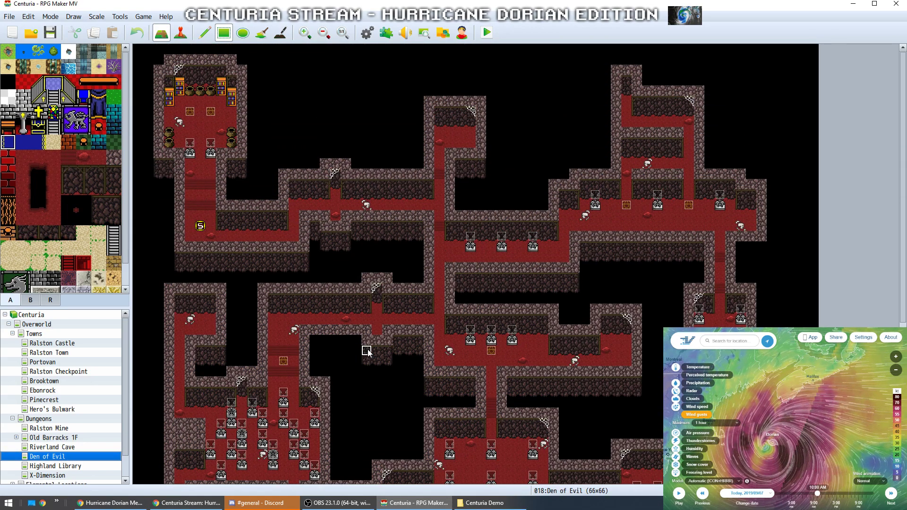
pyautogui.scroll(-10, 367, 349)
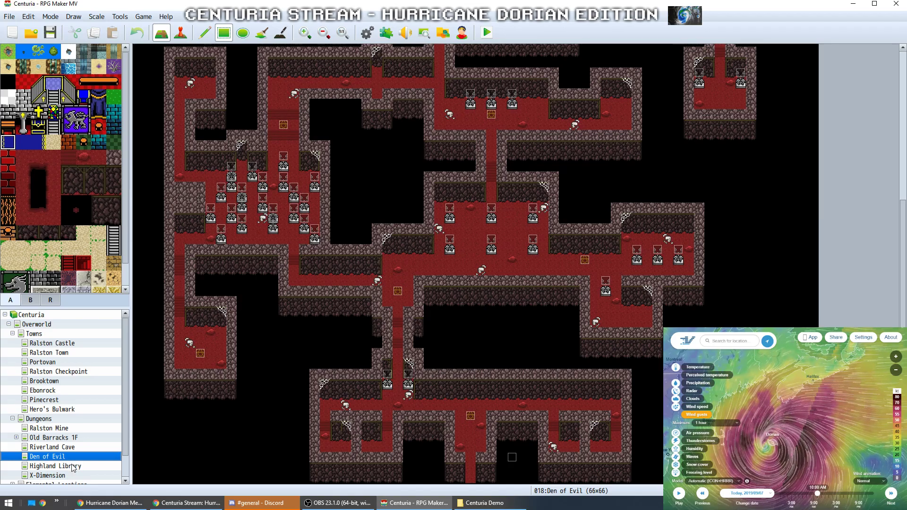
# View the Highland Library dungeon map, from its lower rooms up to its northern chambers and the central bookshelf halls
pyautogui.click(72, 466)
pyautogui.scroll(5, 400, 325)
pyautogui.scroll(-5, 401, 325)
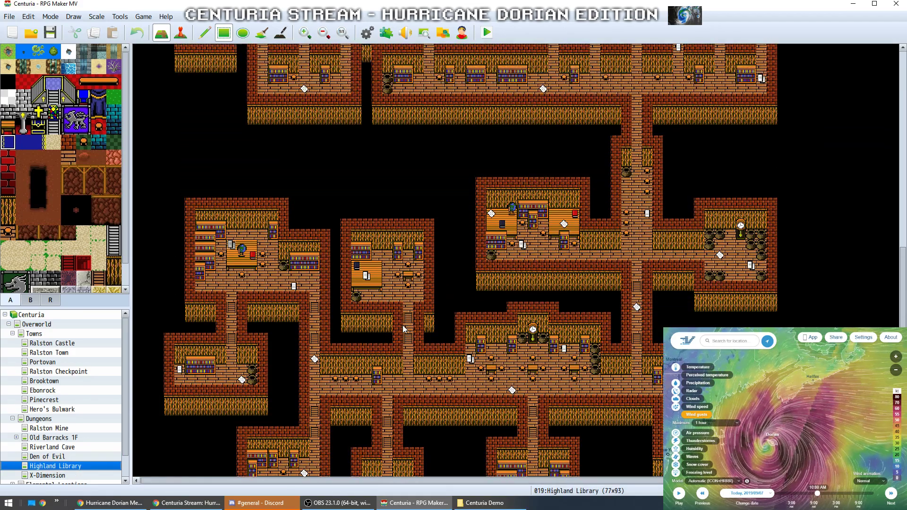
pyautogui.scroll(15, 403, 325)
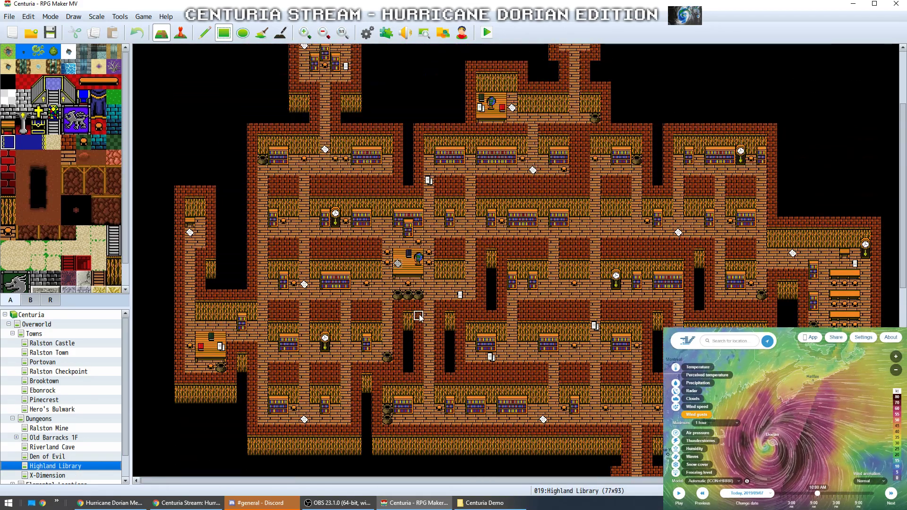
pyautogui.scroll(5, 418, 316)
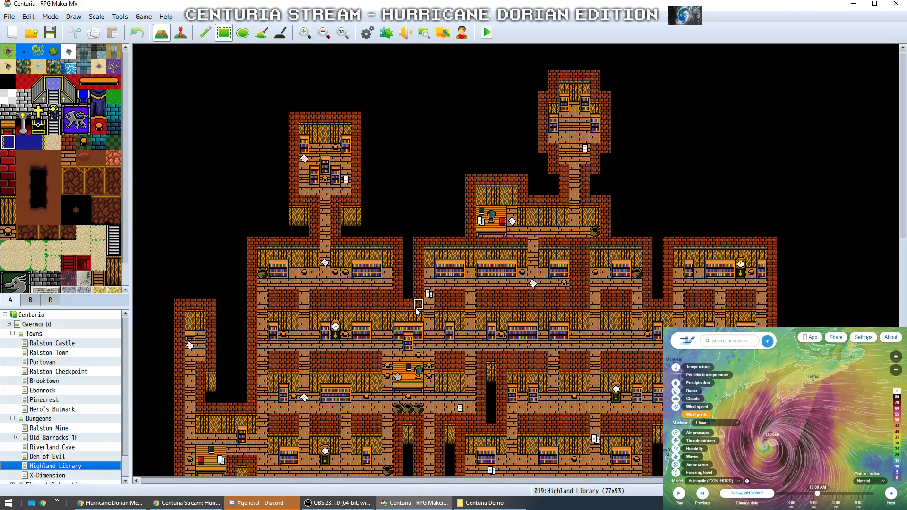
pyautogui.scroll(-8, 385, 125)
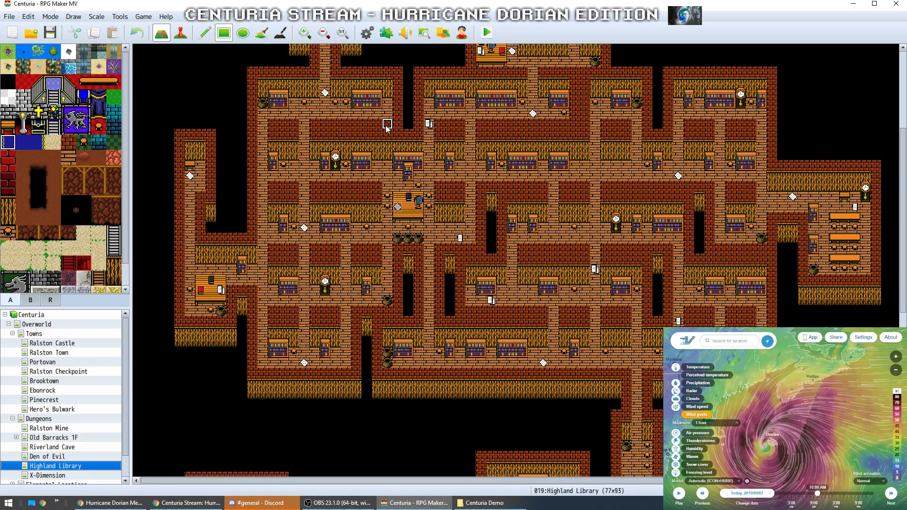
pyautogui.scroll(-3, 386, 125)
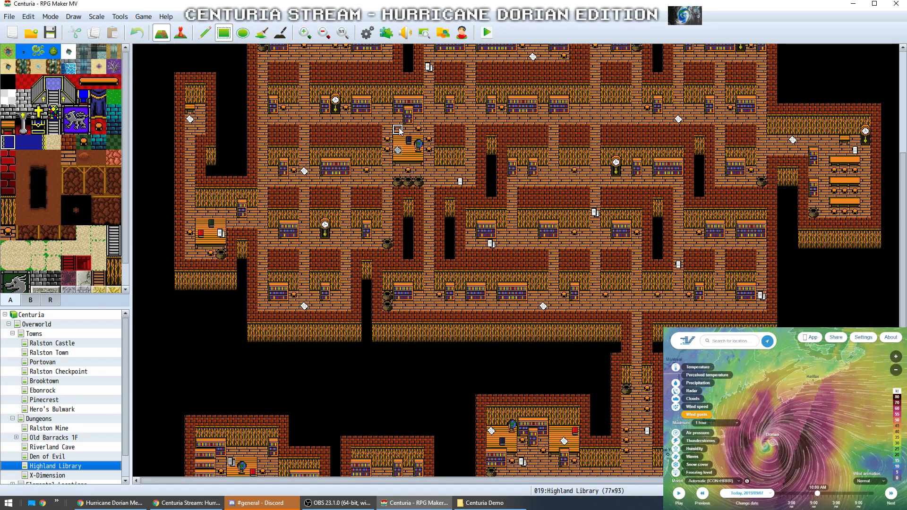
# Open the database and review each actor's class, images and starting equipment, from the unnamed hero to Townsend
pyautogui.click(365, 33)
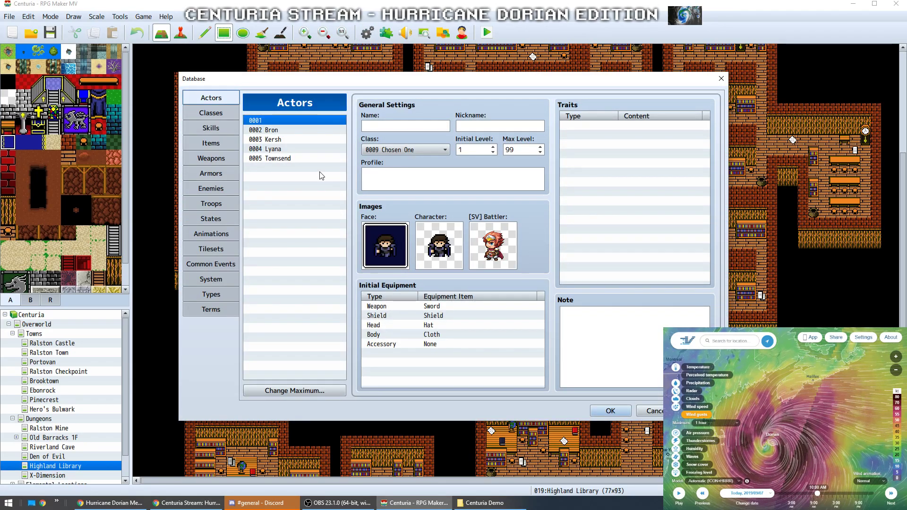
pyautogui.click(281, 132)
pyautogui.press('Down')
pyautogui.press('Down')
pyautogui.press('Down')
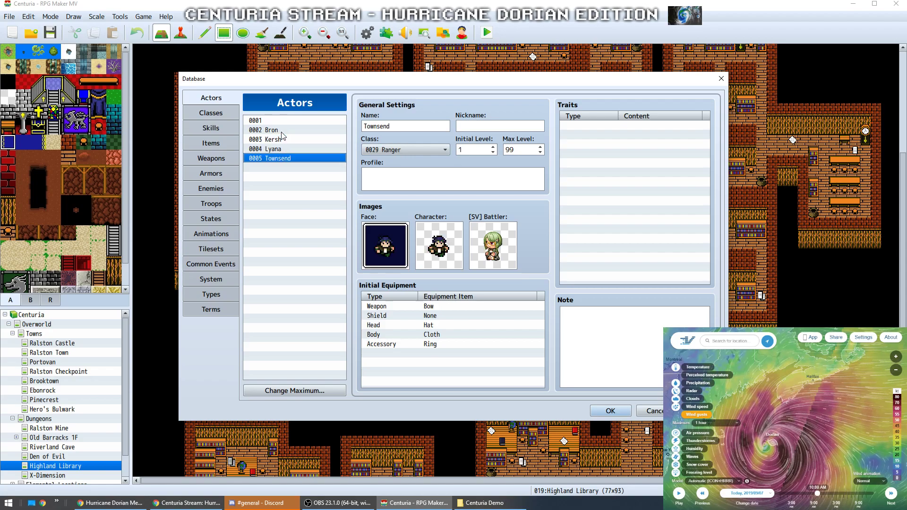
pyautogui.press('Up')
pyautogui.press('Up')
pyautogui.press('Up')
pyautogui.press('Up')
pyautogui.press('Down')
pyautogui.press('Down')
pyautogui.press('Down')
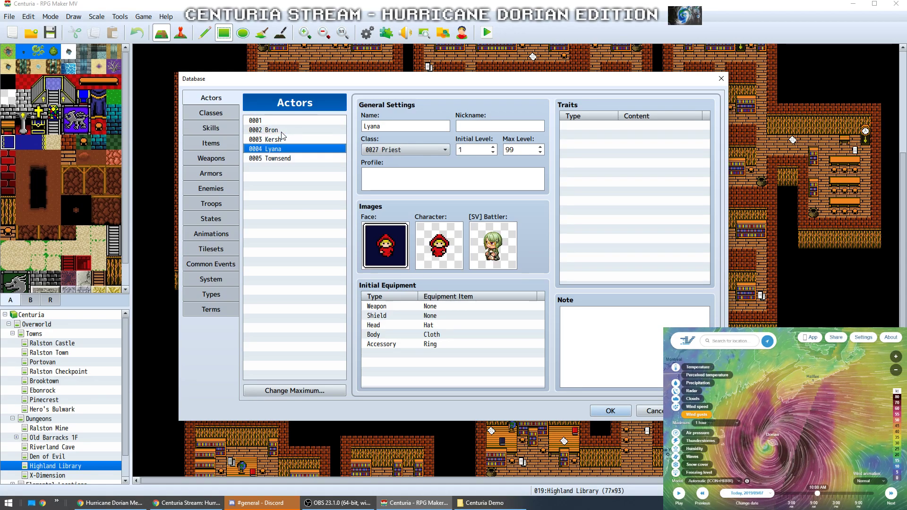
pyautogui.press('Up')
pyautogui.press('Up')
pyautogui.press('Up')
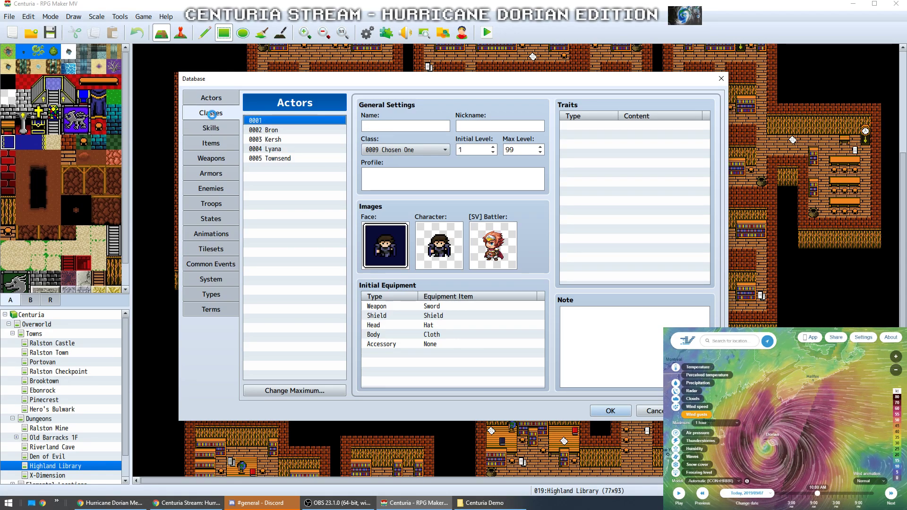
# Review the parameter curves and traits of the classes in the database, from Aeromancer to General
pyautogui.moveTo(343, 155); pyautogui.dragTo(307, 140)
pyautogui.press('Down')
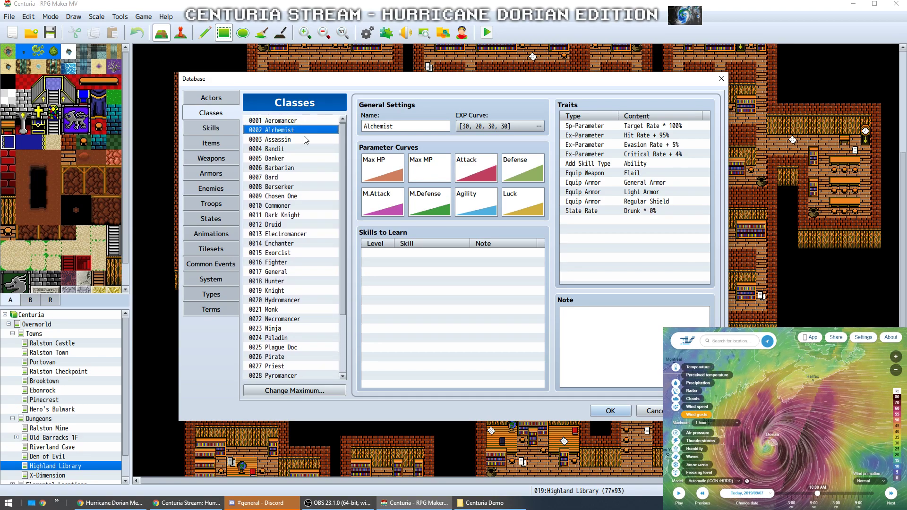
pyautogui.press('Down')
pyautogui.press('Down')
pyautogui.press('Down')
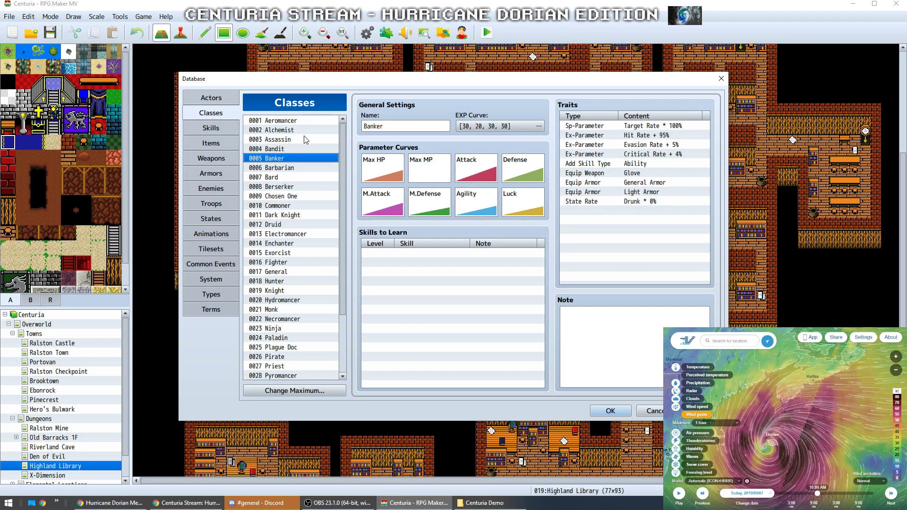
pyautogui.press('Down')
pyautogui.press('Down')
pyautogui.press('Down')
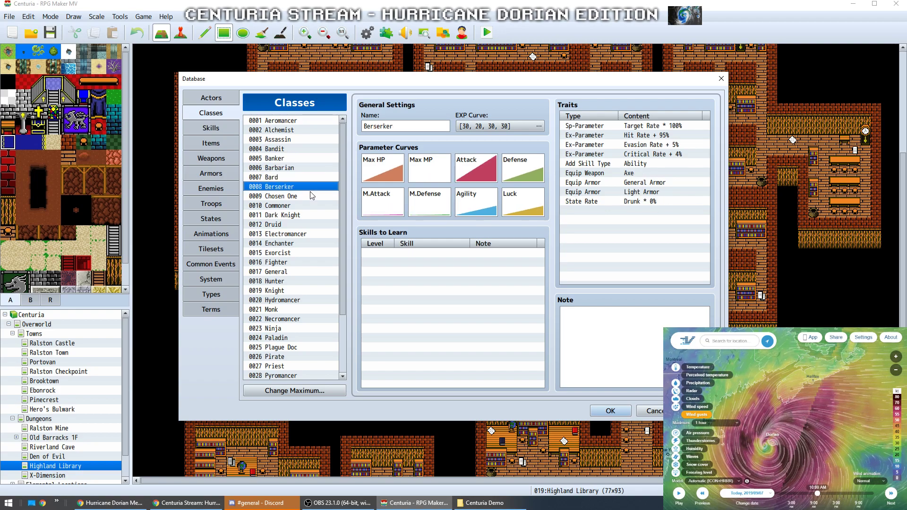
pyautogui.scroll(-1, 311, 195)
pyautogui.press('Down')
pyautogui.press('Down')
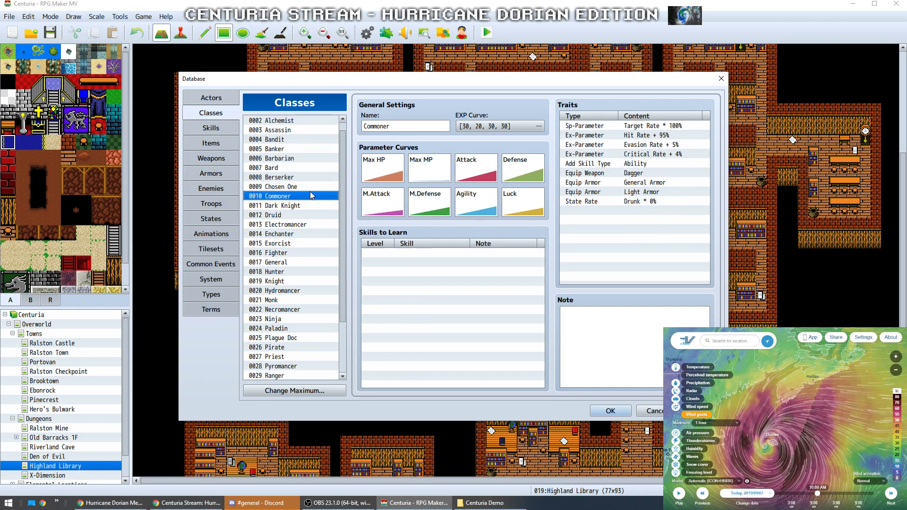
pyautogui.press('Down')
pyautogui.press('Down')
pyautogui.press('Down')
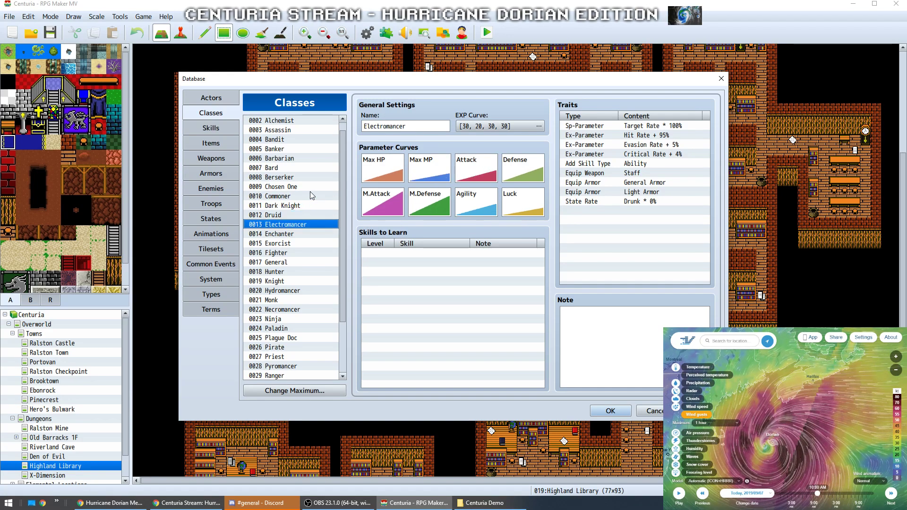
pyautogui.scroll(-2, 310, 192)
pyautogui.press('Down')
pyautogui.scroll(-1, 311, 196)
pyautogui.press('Down')
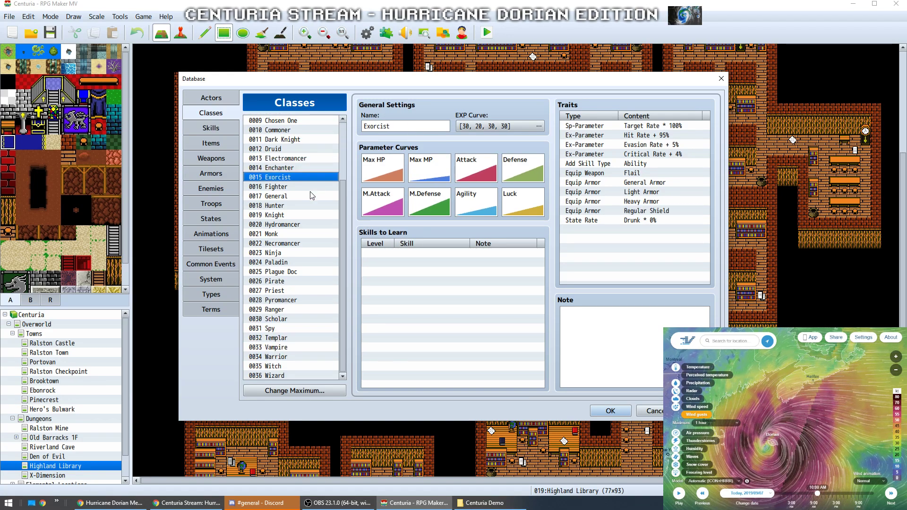
pyautogui.press('Down')
pyautogui.press('Down')
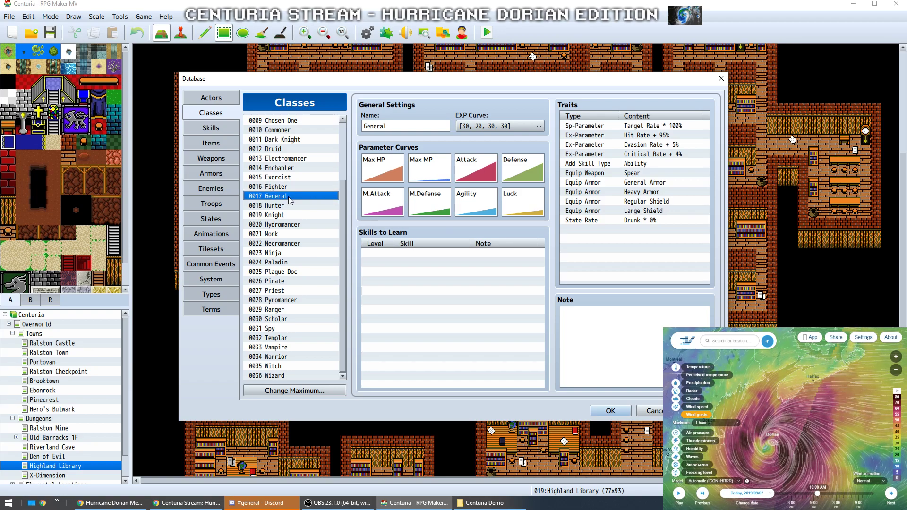
# Review the parameter curves and traits of the remaining classes from Hunter to Witch, and return to the Paladin
pyautogui.press('Down')
pyautogui.press('Down')
pyautogui.press('Down')
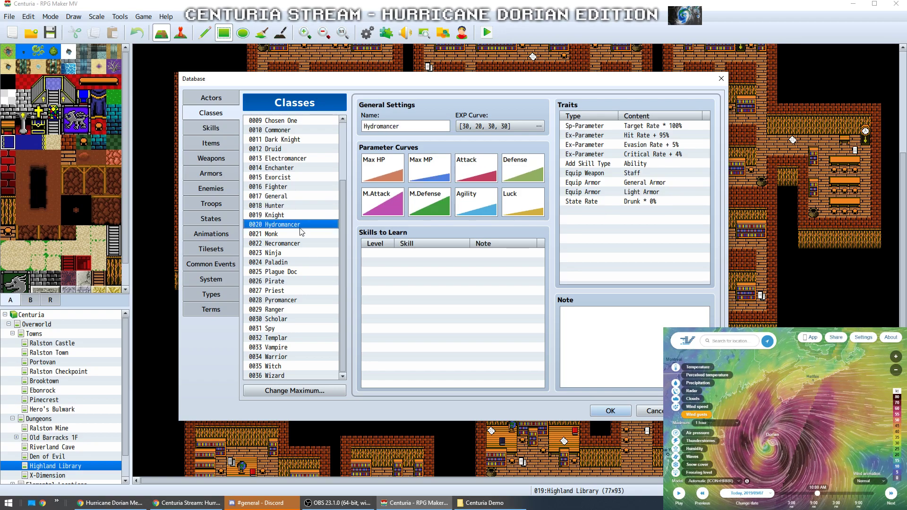
pyautogui.press('Down')
pyautogui.press('Down')
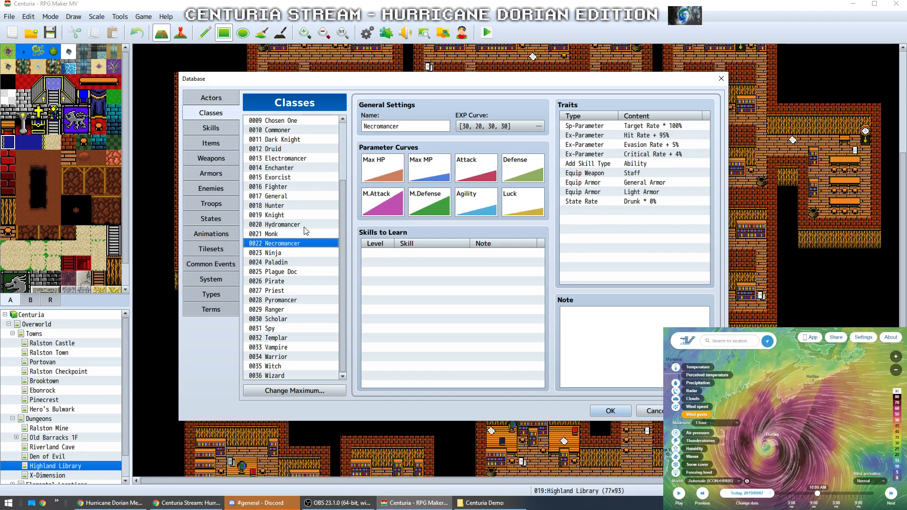
pyautogui.press('Down')
pyautogui.press('Down')
pyautogui.press('Down')
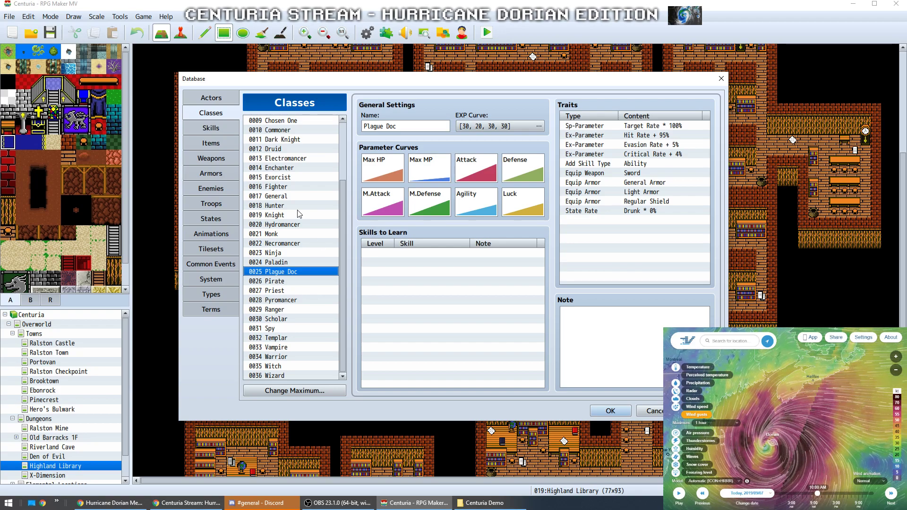
pyautogui.press('Down')
pyautogui.press('Down')
pyautogui.press('Down')
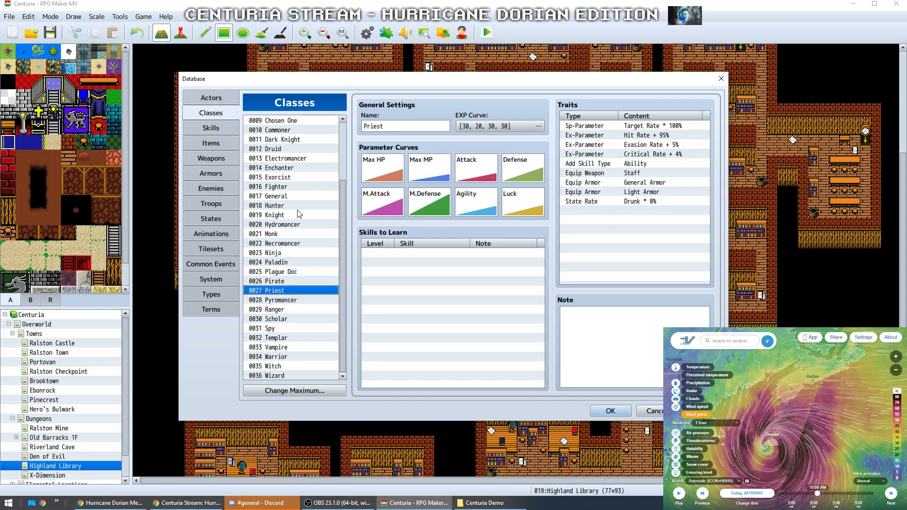
pyautogui.press('Down')
pyautogui.press('Down')
pyautogui.press('Down')
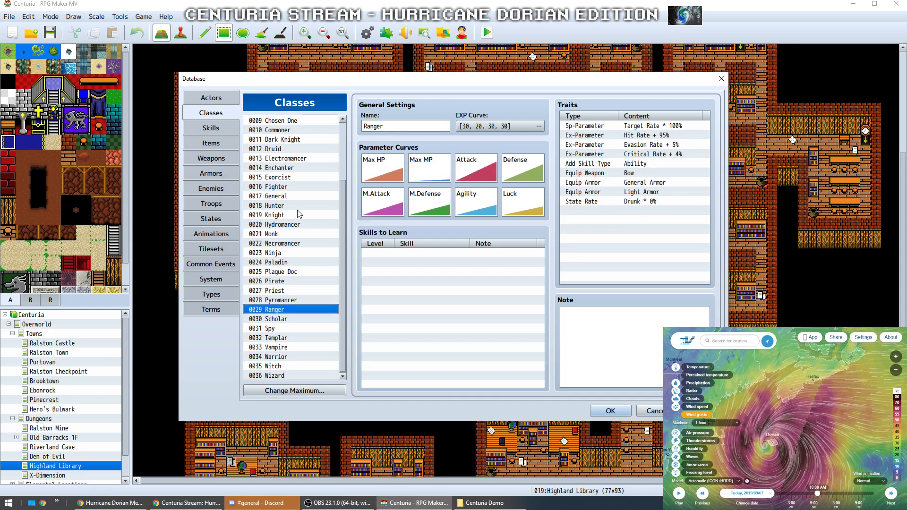
pyautogui.press('Down')
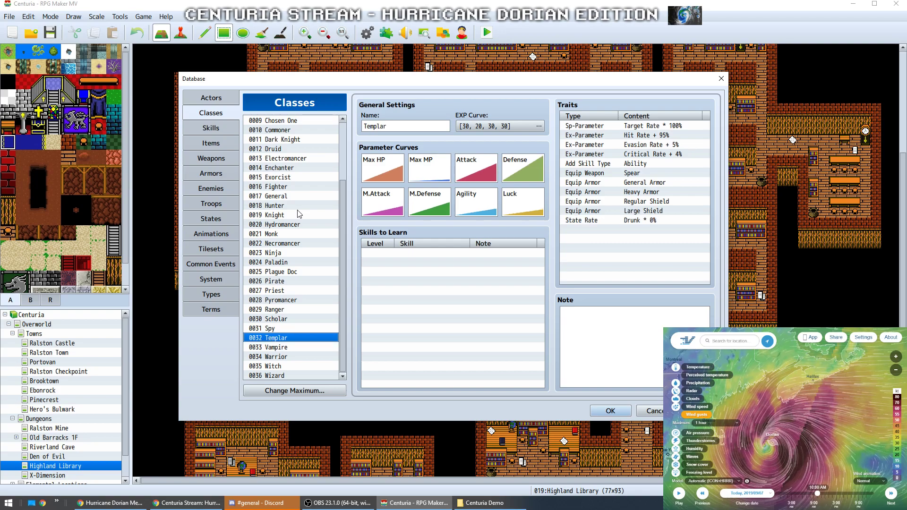
pyautogui.press('Down')
pyautogui.press('Down')
pyautogui.press('Down')
pyautogui.press('Down')
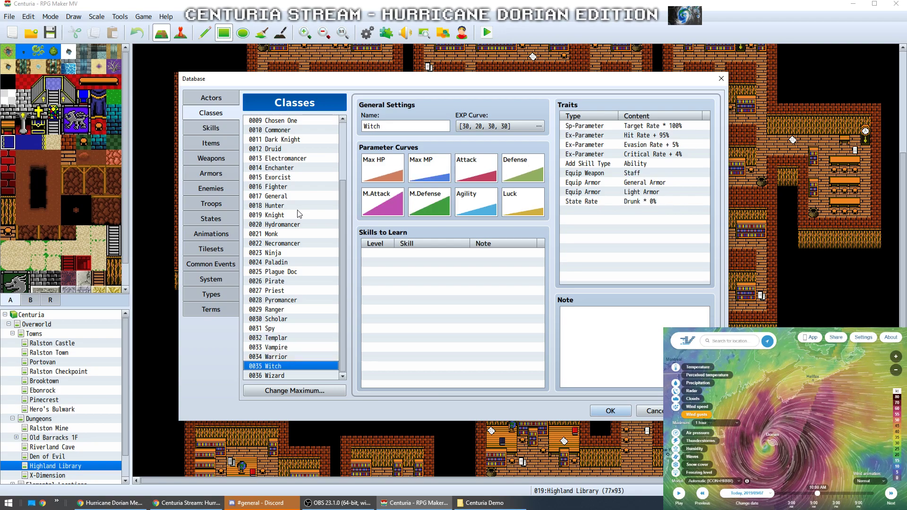
pyautogui.click(291, 263)
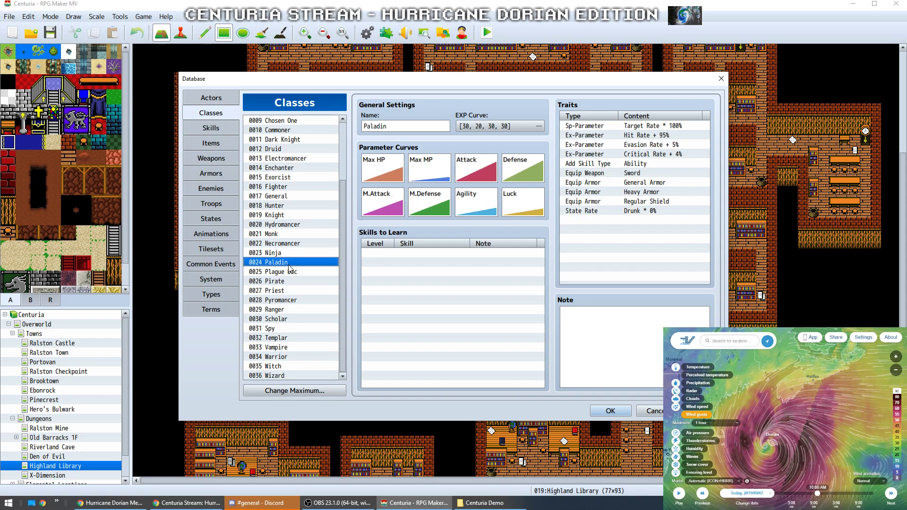
# Close the database and look over the background music tracks in the Sound Test
pyautogui.click(611, 411)
pyautogui.click(405, 32)
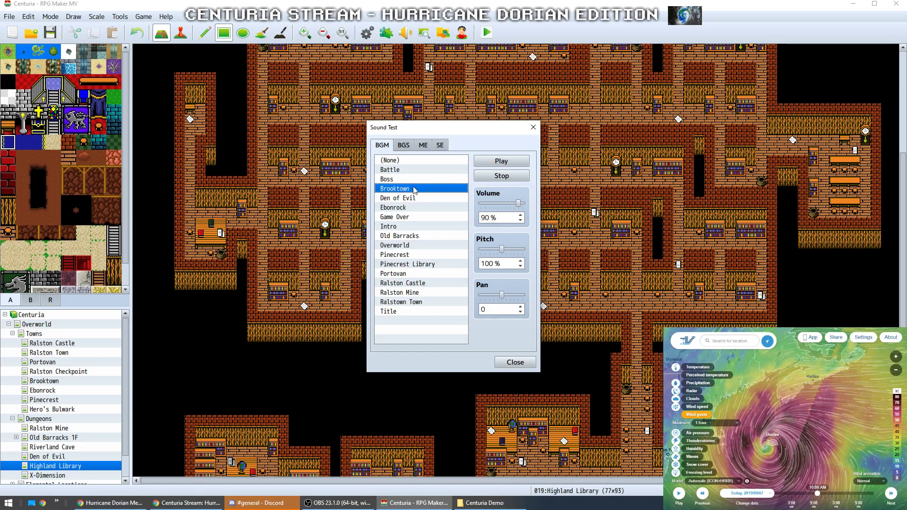
pyautogui.click(532, 128)
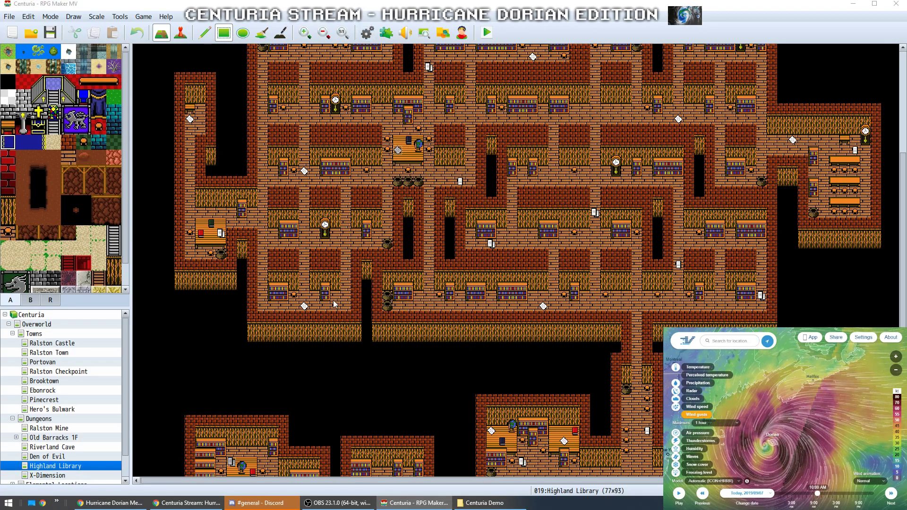
# Reopen the database's class list and compare the traits of the Plague Doc, General, Pirate and Ninja classes
pyautogui.press('F9')
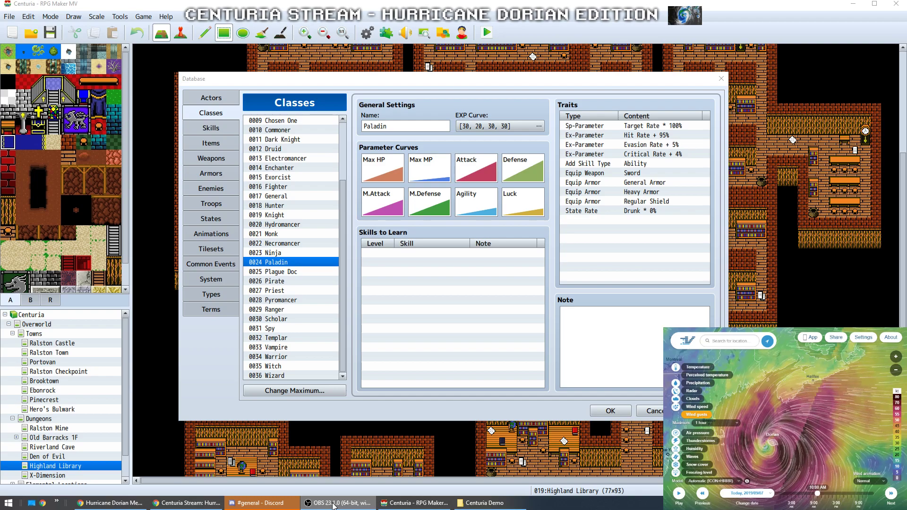
pyautogui.click(332, 504)
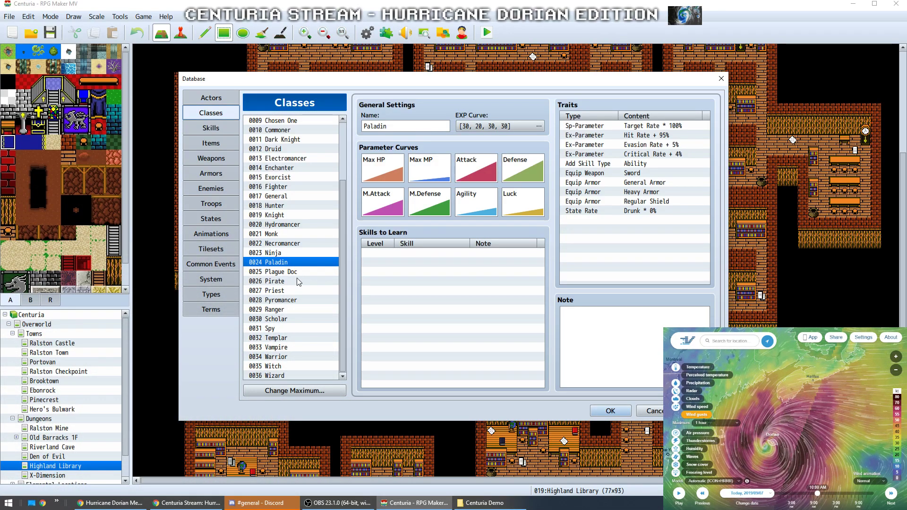
pyautogui.click(297, 273)
pyautogui.click(289, 196)
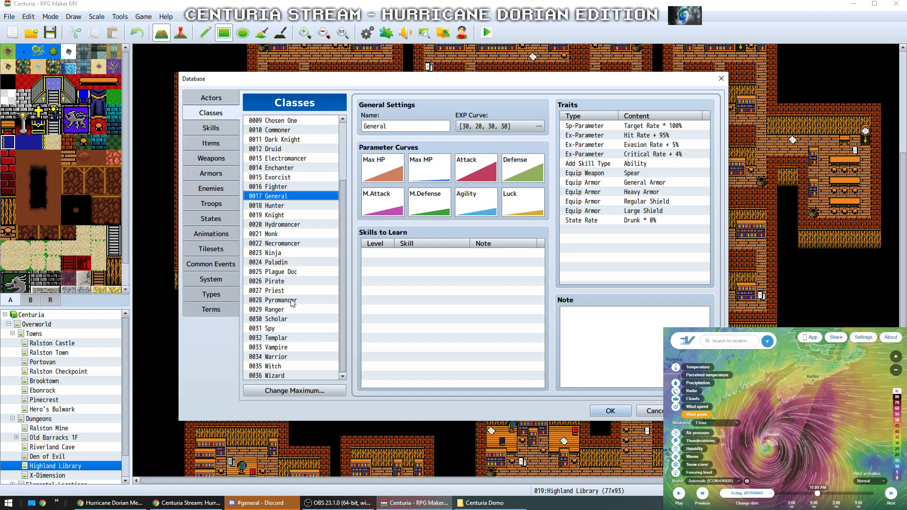
pyautogui.click(292, 282)
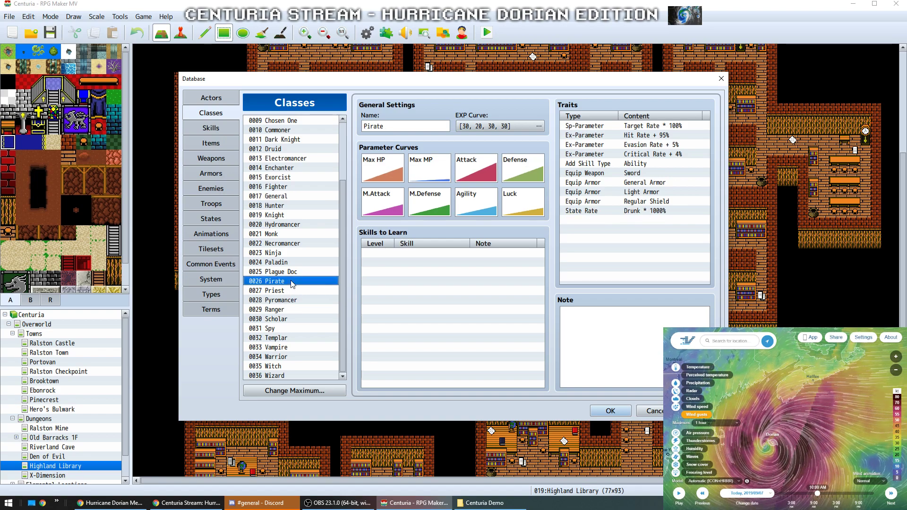
pyautogui.press('Up')
pyautogui.press('Up')
pyautogui.press('Up')
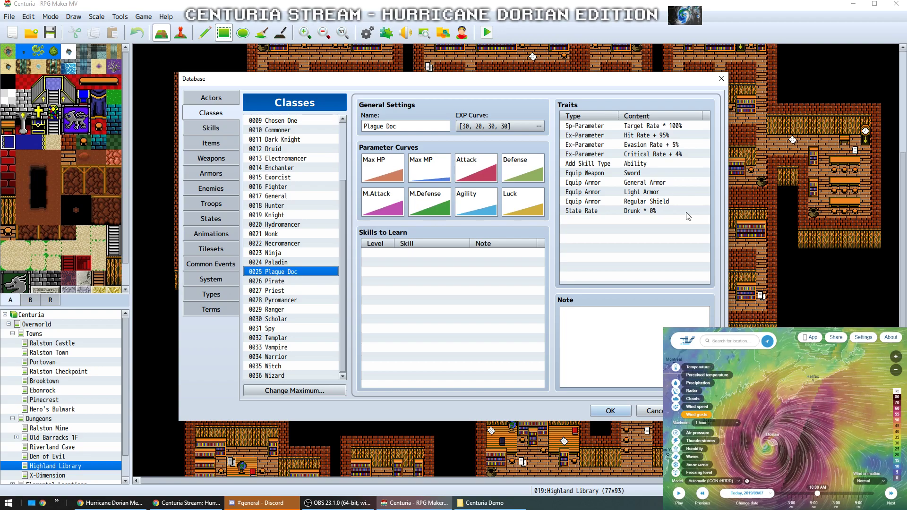
pyautogui.press('Up')
pyautogui.press('Down')
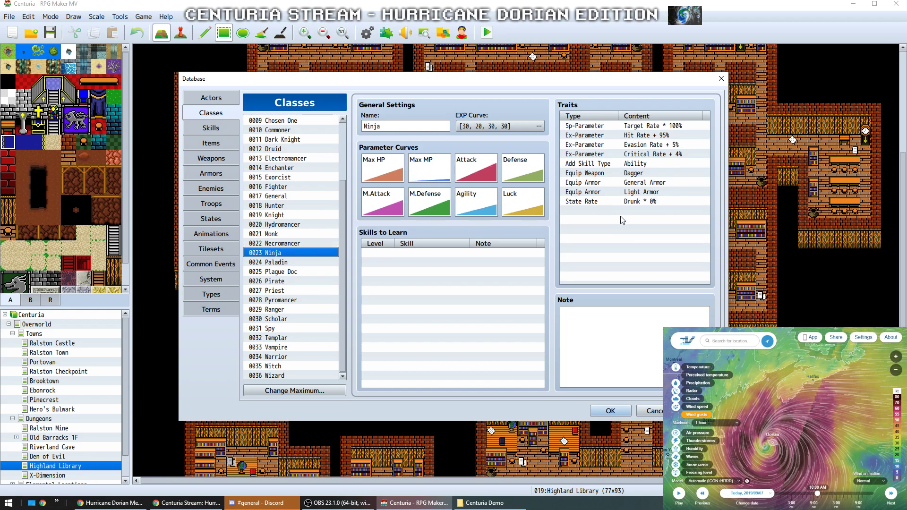
# Inspect the Drunk state rate traits of the Paladin and Pirate classes
pyautogui.press('Down')
pyautogui.doubleClick(608, 210)
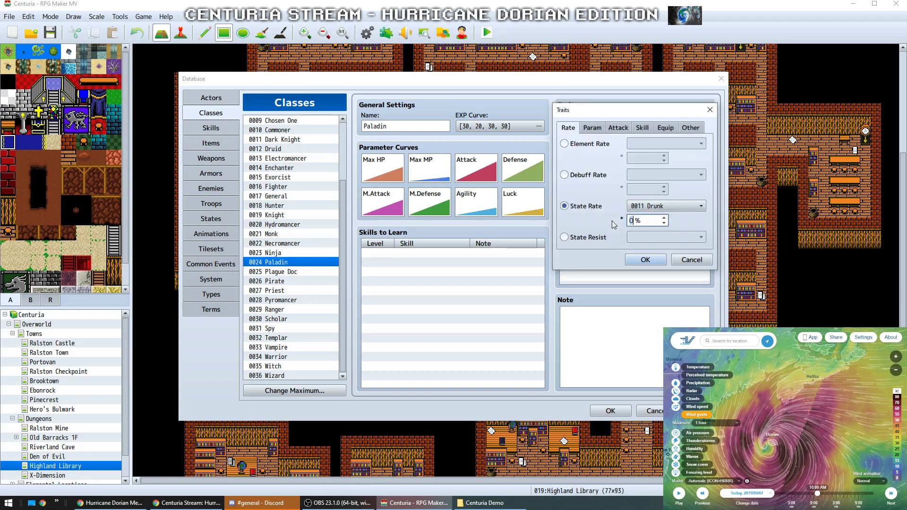
pyautogui.click(680, 263)
pyautogui.click(295, 282)
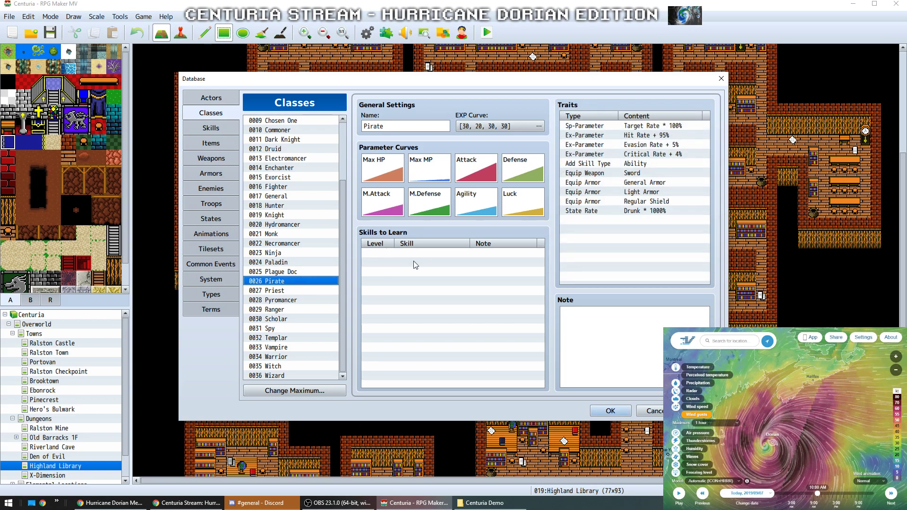
pyautogui.doubleClick(609, 211)
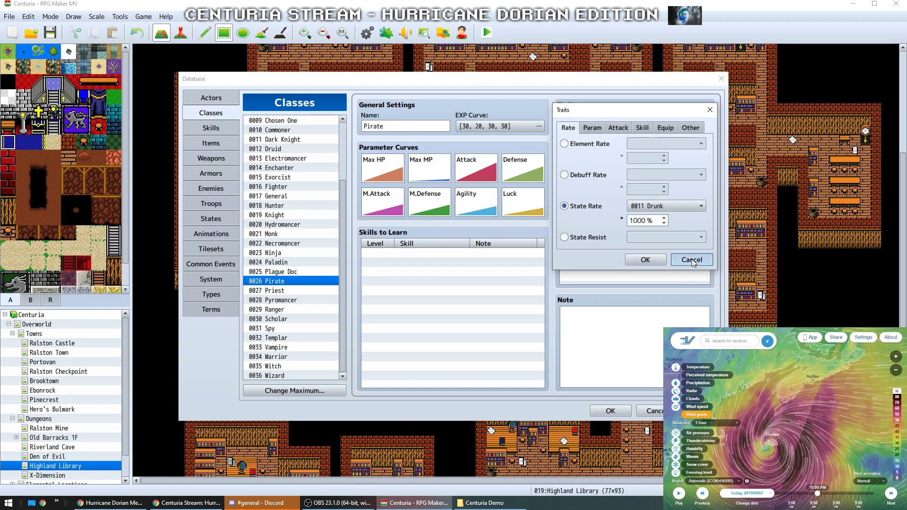
pyautogui.click(645, 260)
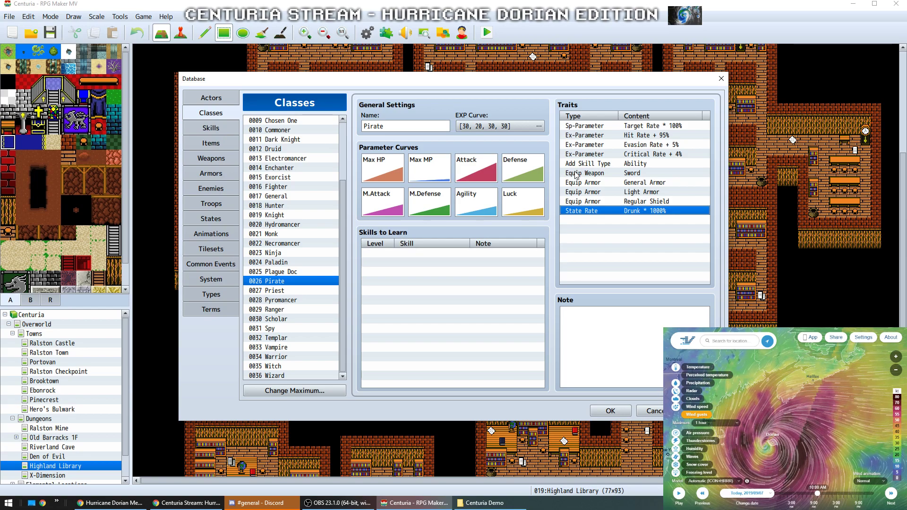
pyautogui.click(294, 283)
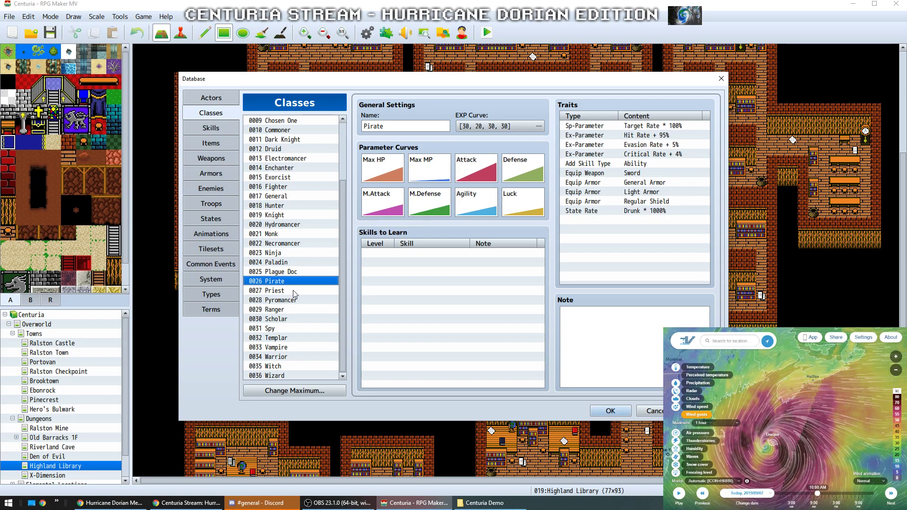
# Browse the database's skill list, checking the Amp Up and Aim skills and the entries through Windwalk
pyautogui.click(216, 128)
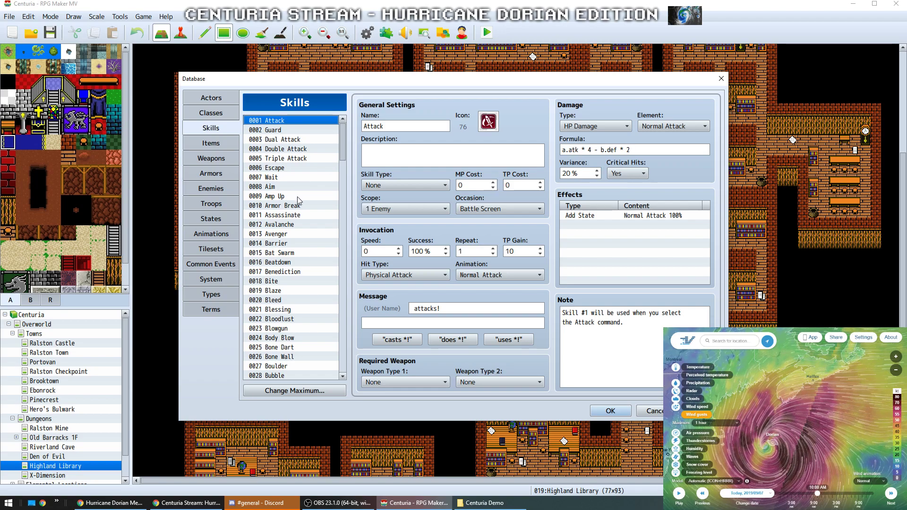
pyautogui.click(283, 196)
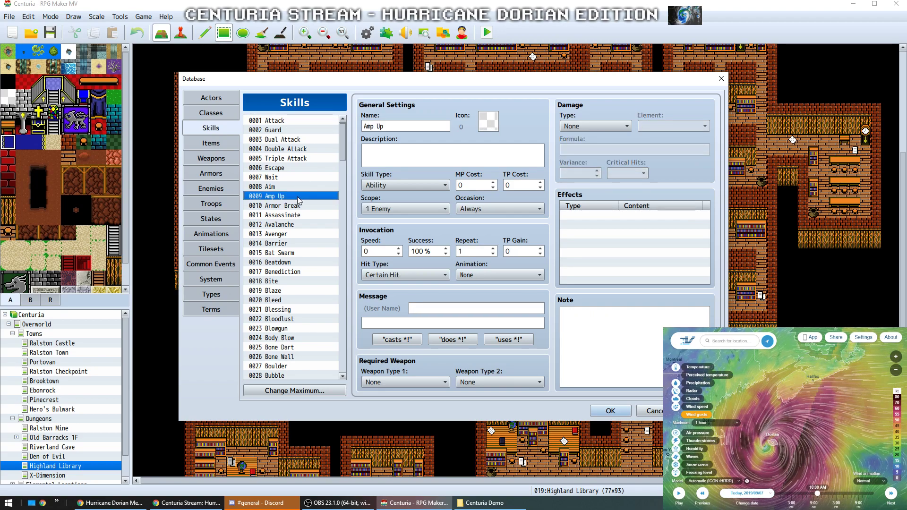
pyautogui.click(268, 188)
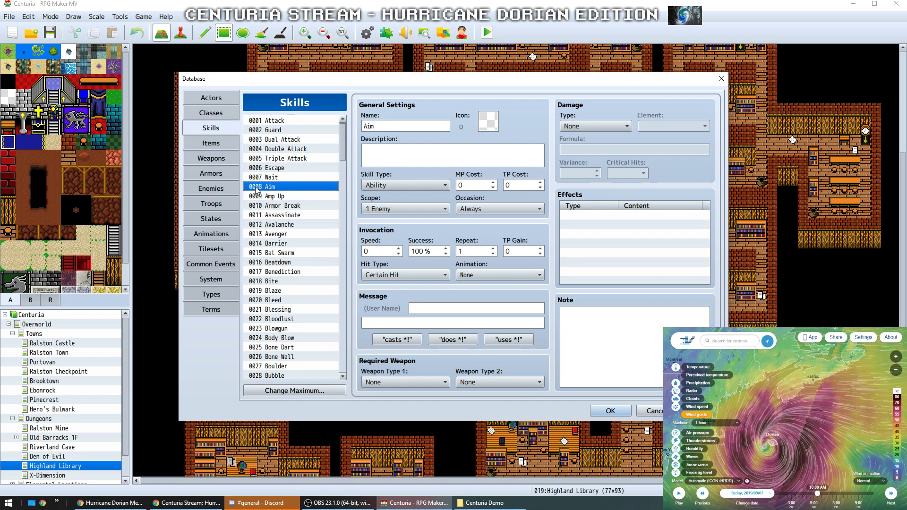
pyautogui.moveTo(344, 149); pyautogui.dragTo(342, 331)
pyautogui.click(265, 235)
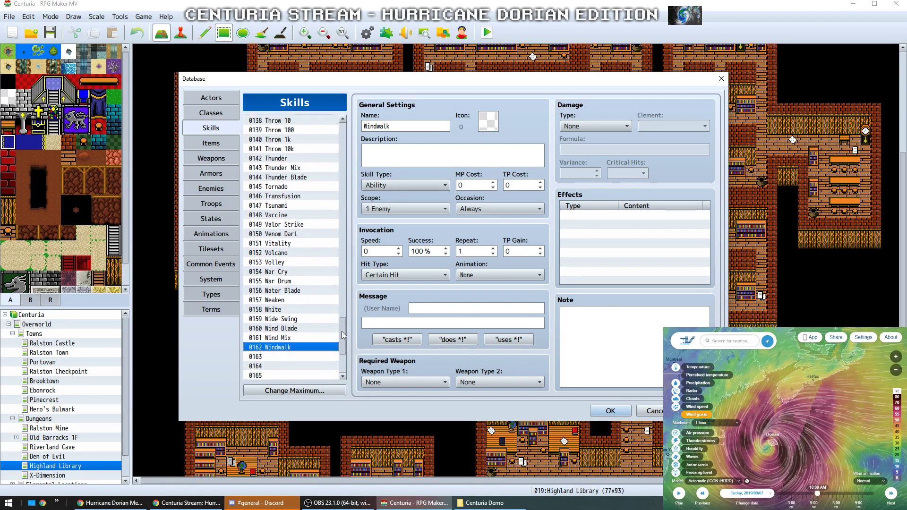
# Look through the database's items, equipment, enemies and troops, and examine the Drunk state's settings
pyautogui.click(211, 143)
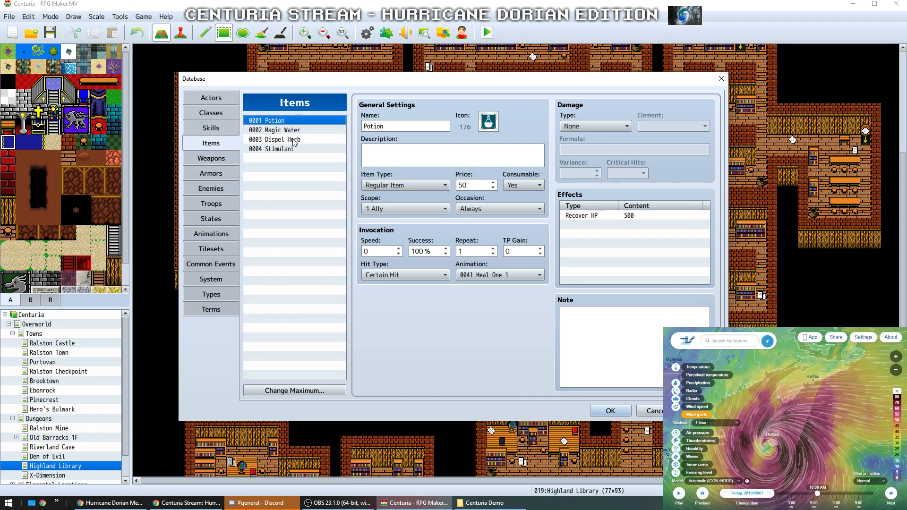
pyautogui.click(224, 159)
pyautogui.click(225, 176)
pyautogui.click(217, 189)
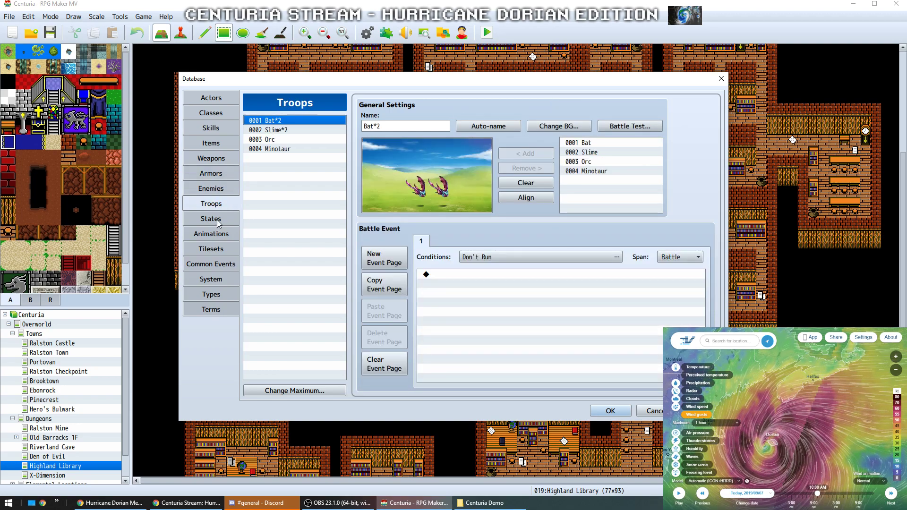
pyautogui.click(219, 220)
pyautogui.click(285, 217)
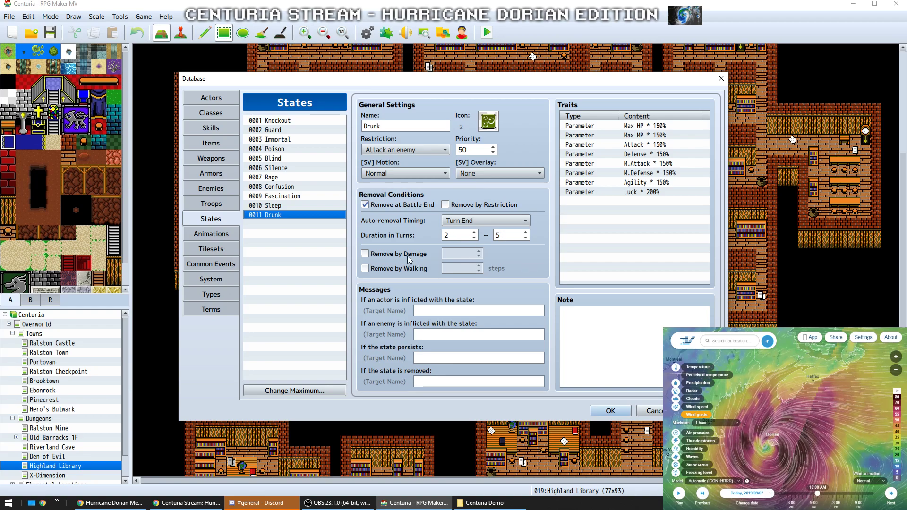
# Play the Hit Physical animation and review the tilesets, common events and system settings in the database
pyautogui.click(217, 238)
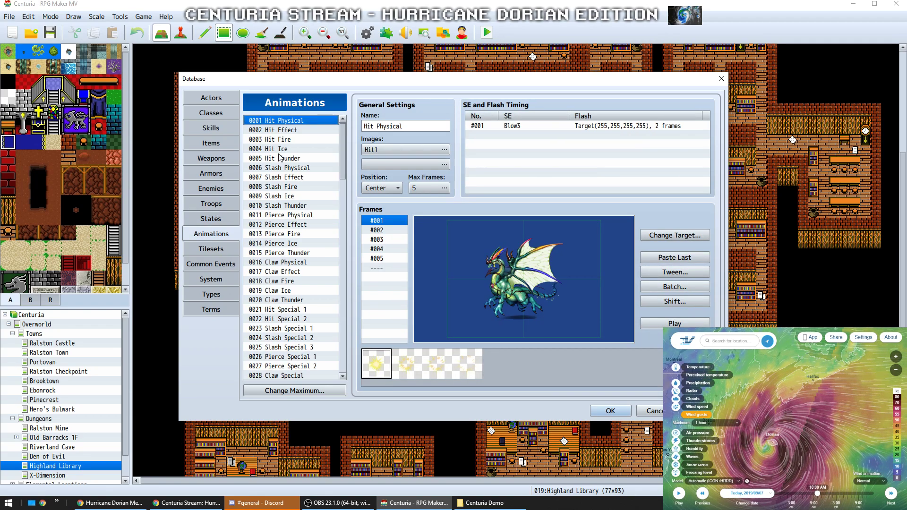
pyautogui.click(653, 324)
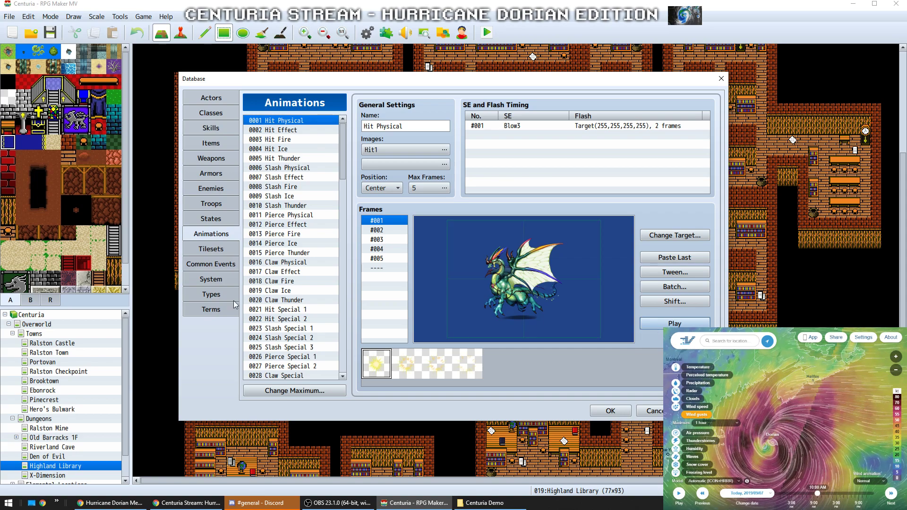
pyautogui.click(213, 254)
pyautogui.click(215, 266)
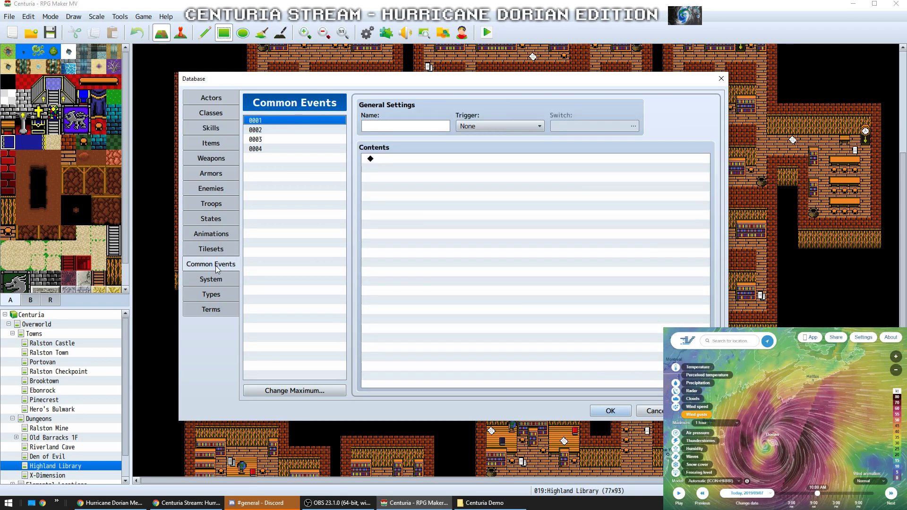
pyautogui.click(217, 280)
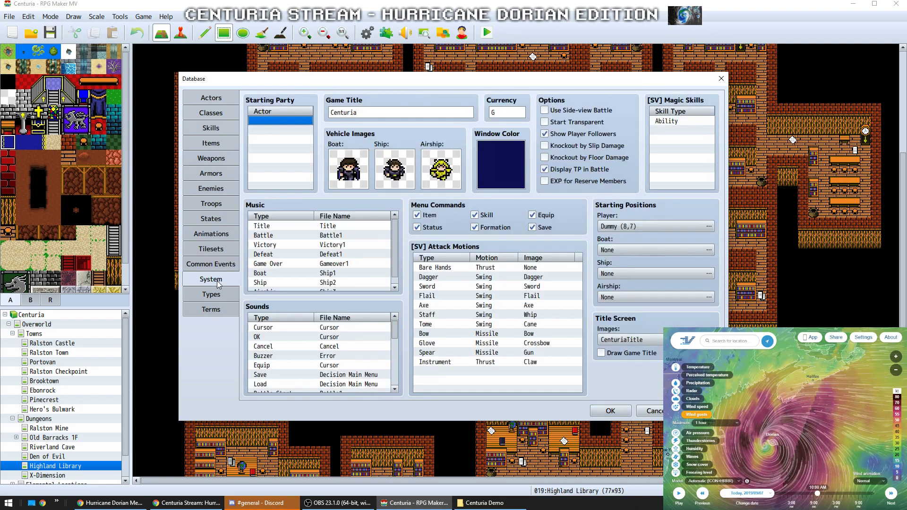
pyautogui.moveTo(393, 237)
pyautogui.mouseDown()
pyautogui.moveTo(395, 256)
pyautogui.moveTo(394, 232)
pyautogui.mouseUp()
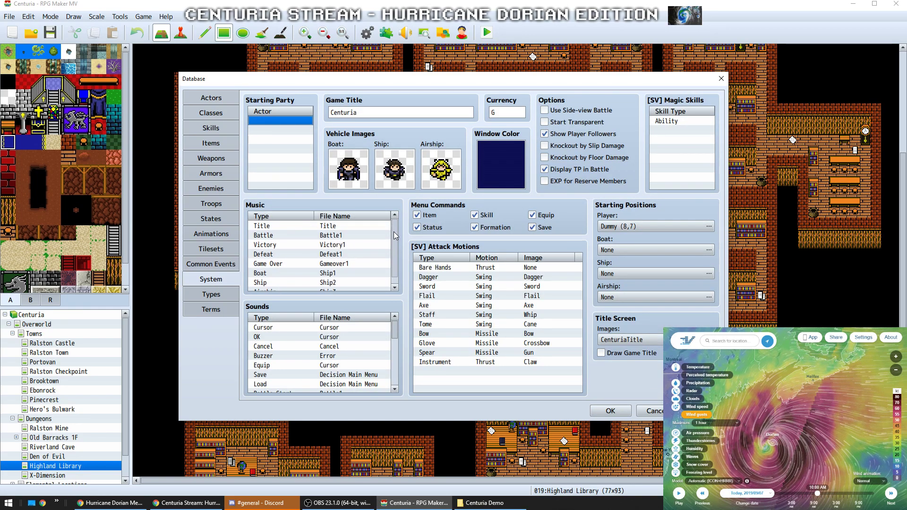
# Preview the system Cursor sound and look over the other available sound effects, leaving the assignment as it is
pyautogui.doubleClick(347, 328)
pyautogui.click(361, 218)
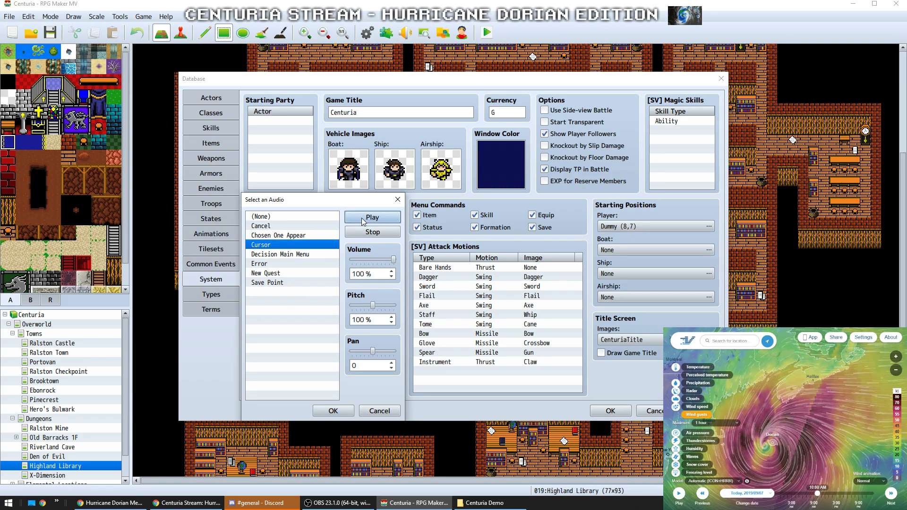
pyautogui.click(308, 238)
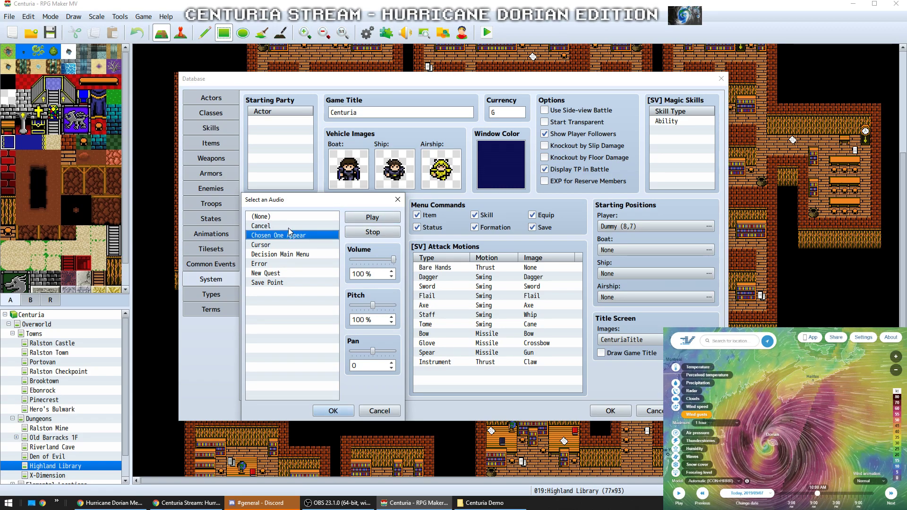
pyautogui.click(290, 227)
pyautogui.click(305, 256)
pyautogui.click(289, 274)
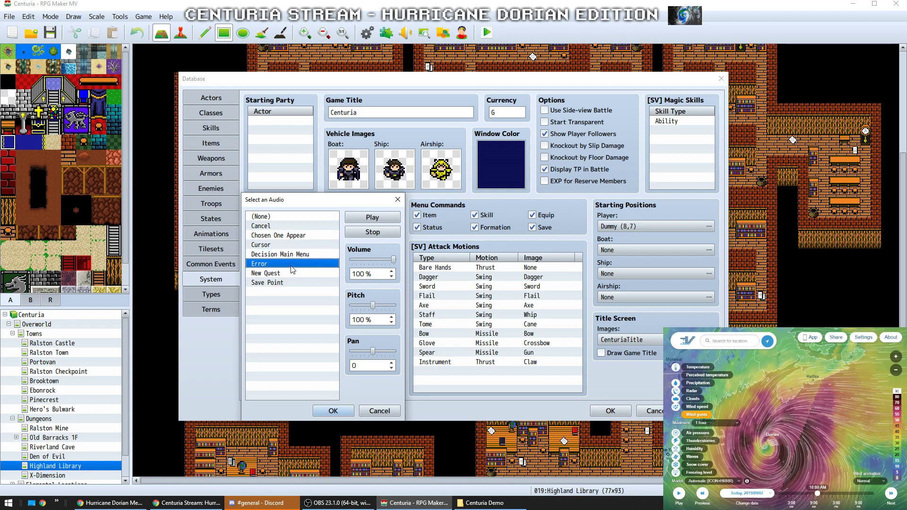
pyautogui.click(289, 283)
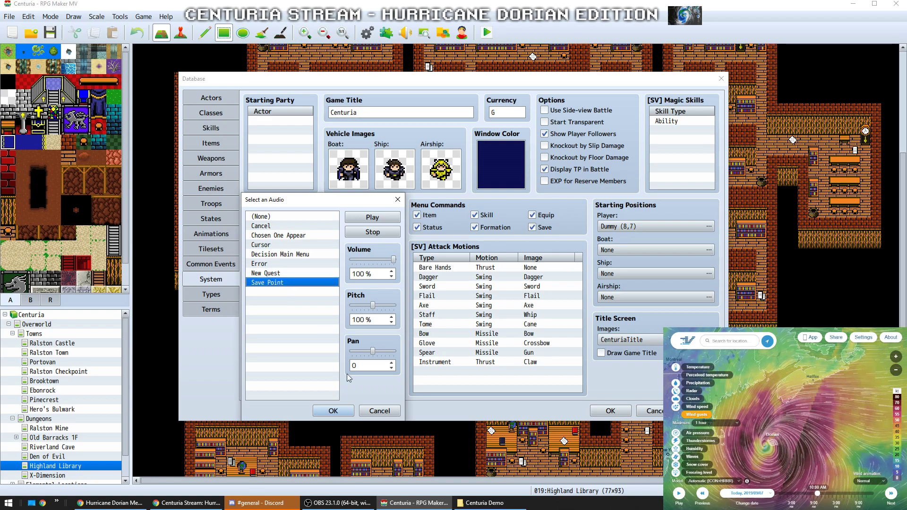
pyautogui.click(377, 411)
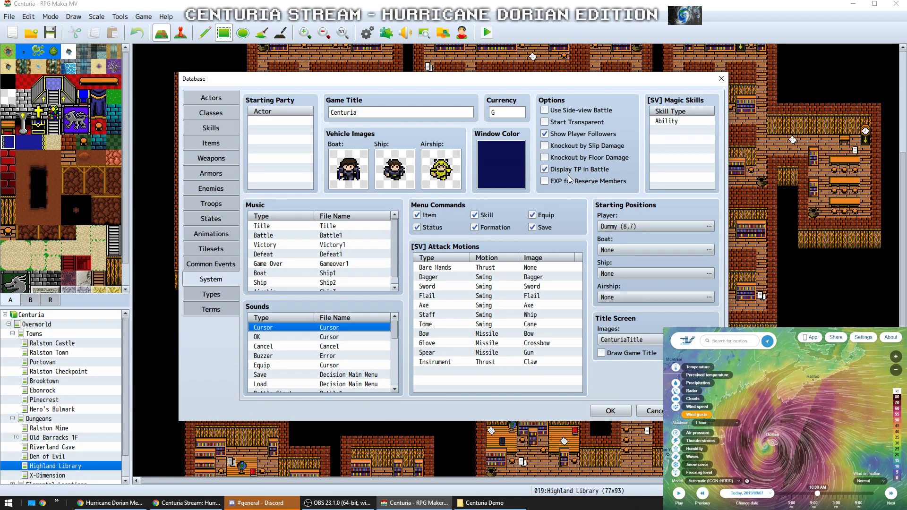
# Review the database's types and terms, and close the database
pyautogui.click(220, 294)
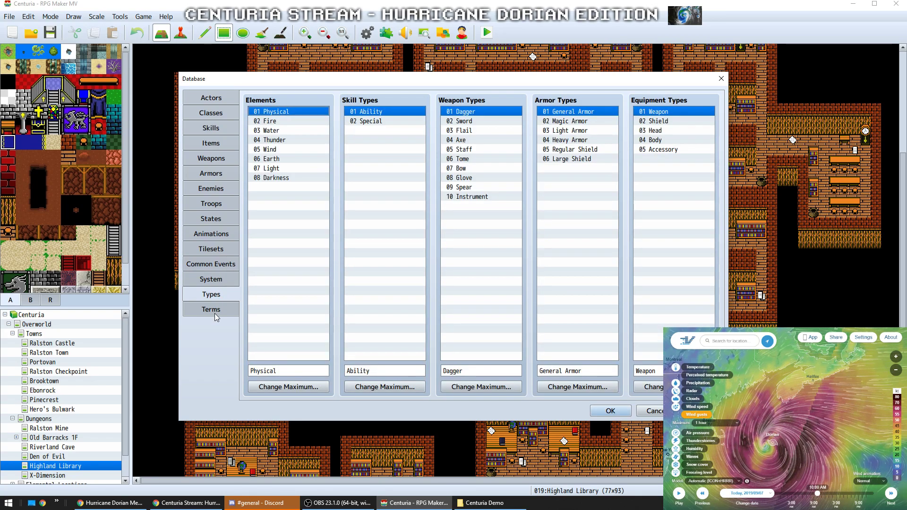
pyautogui.click(215, 313)
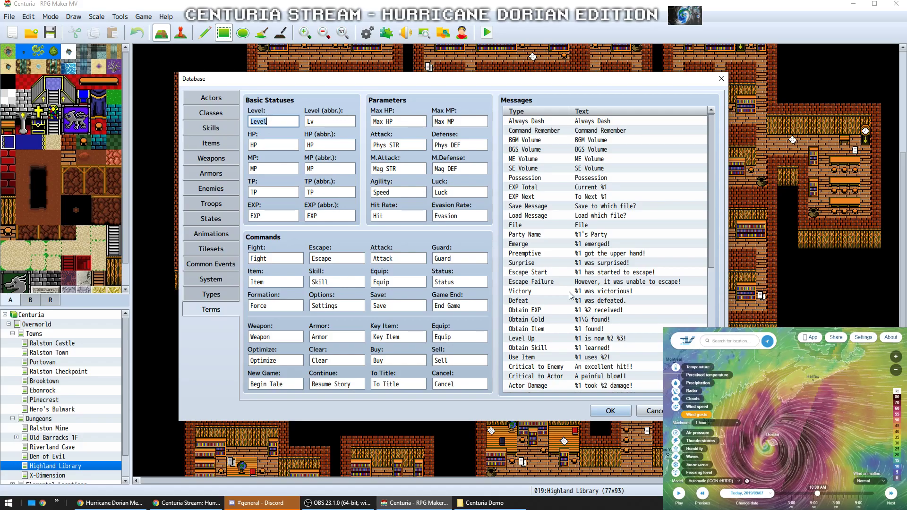
pyautogui.click(610, 410)
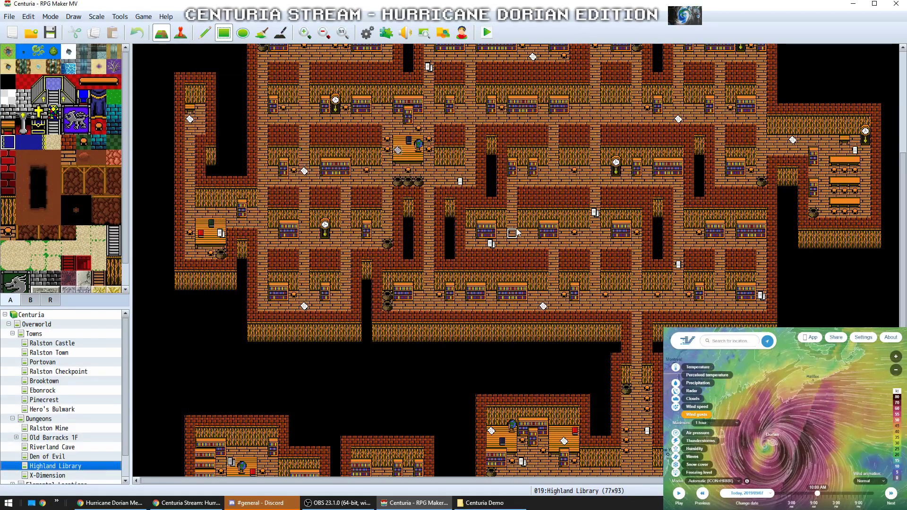
# Look over the lower rooms of the Highland Library map
pyautogui.scroll(-5, 412, 307)
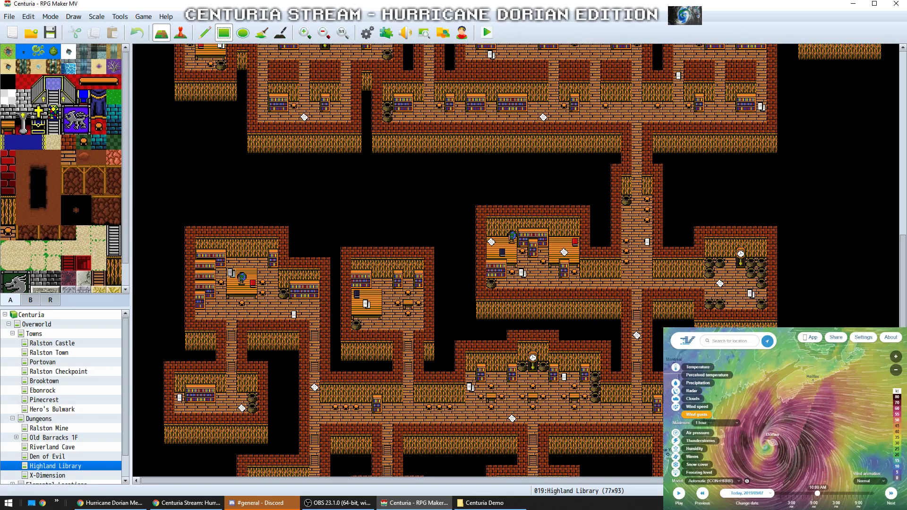
pyautogui.scroll(-3, 515, 260)
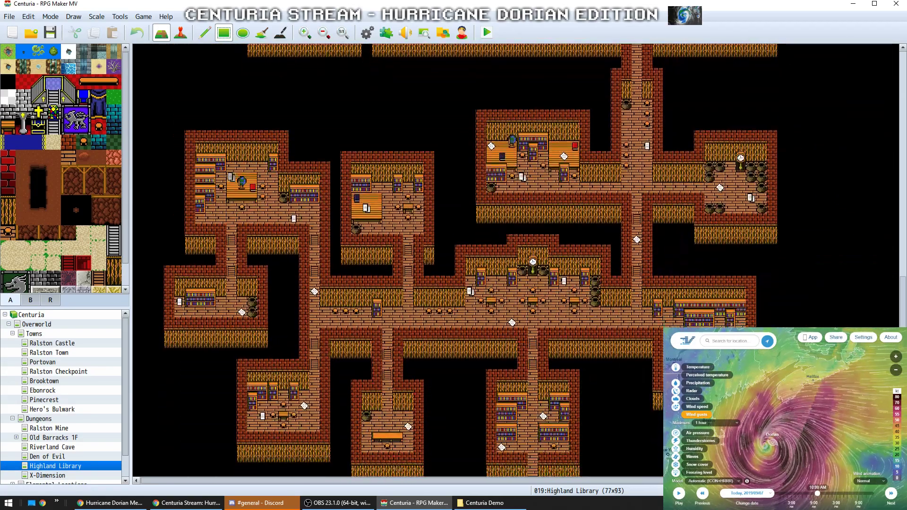
pyautogui.scroll(7, 515, 259)
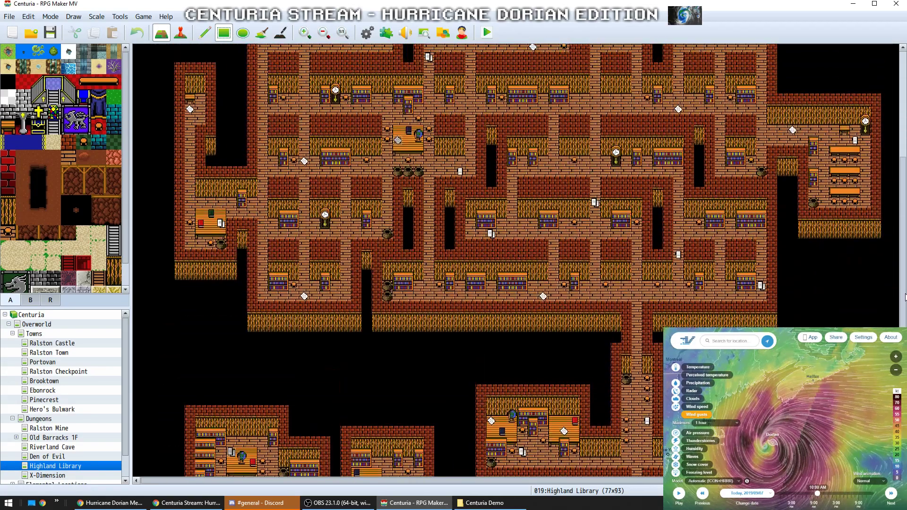
# View the town maps from Ebonrock up through Portovan and Ralston Town to Ralston Castle
pyautogui.click(66, 391)
pyautogui.click(69, 381)
pyautogui.click(77, 371)
pyautogui.click(74, 363)
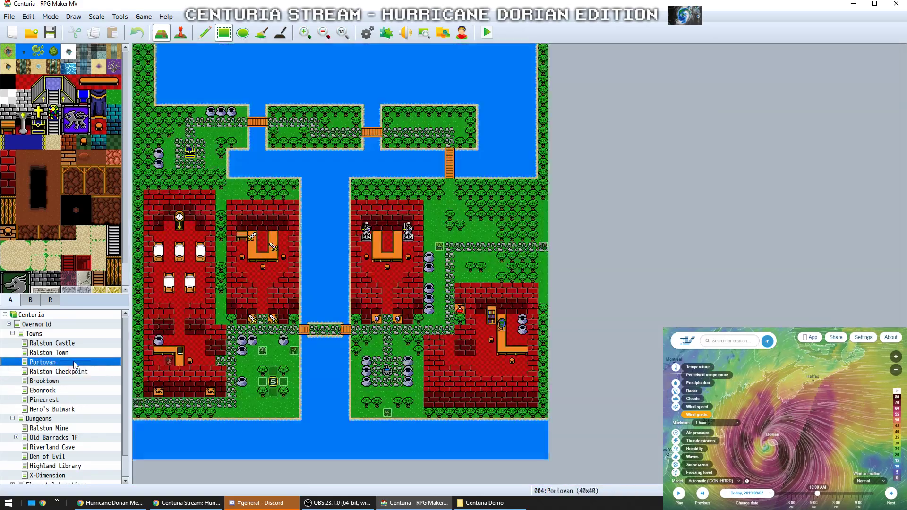
pyautogui.click(82, 354)
pyautogui.click(86, 345)
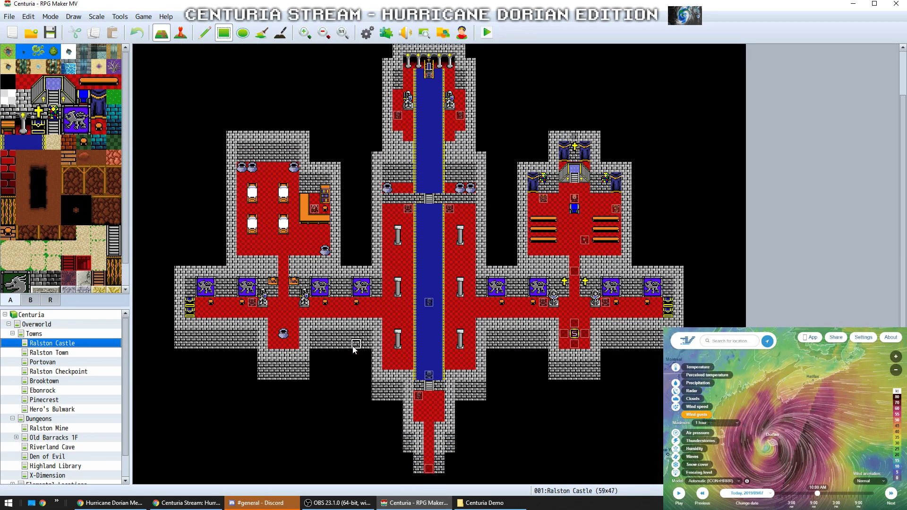
pyautogui.scroll(2, 354, 350)
pyautogui.scroll(-2, 354, 348)
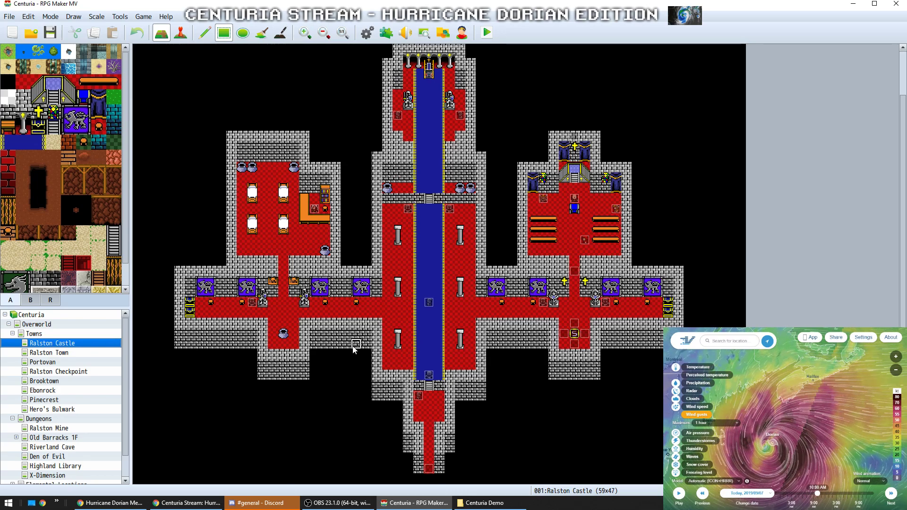
# Examine the central hall and chapel of the Ralston Castle map at actual size
pyautogui.click(345, 34)
pyautogui.scroll(8, 334, 282)
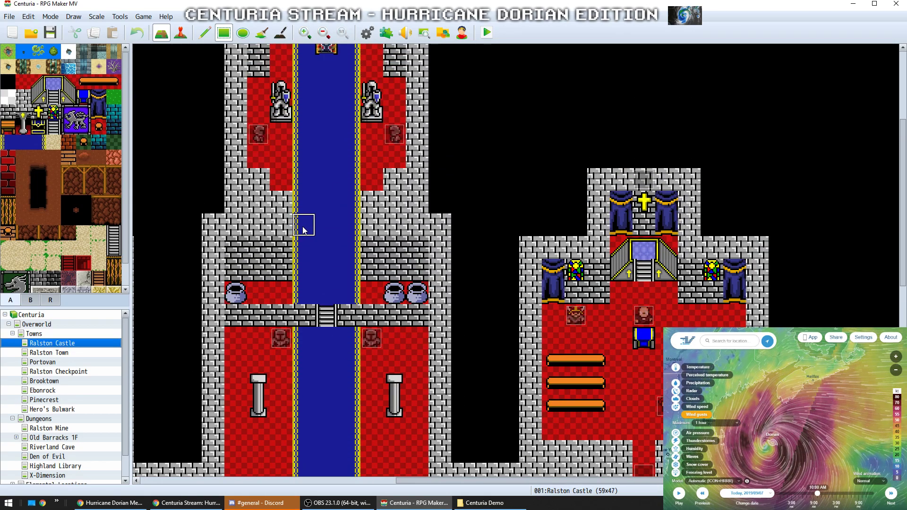
pyautogui.moveTo(304, 226); pyautogui.dragTo(365, 231, button='right')
pyautogui.scroll(-6, 360, 305)
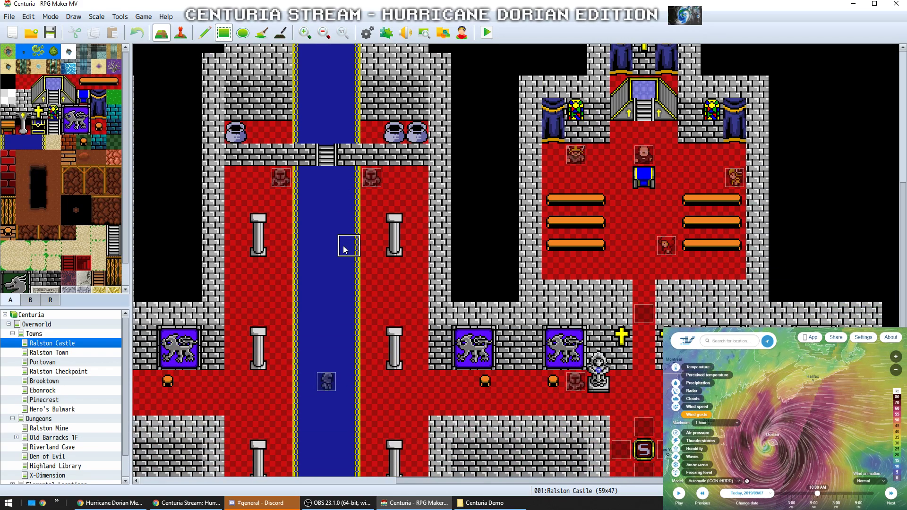
pyautogui.scroll(-3, 344, 251)
pyautogui.moveTo(346, 318); pyautogui.dragTo(300, 279, button='right')
pyautogui.rightClick(300, 232)
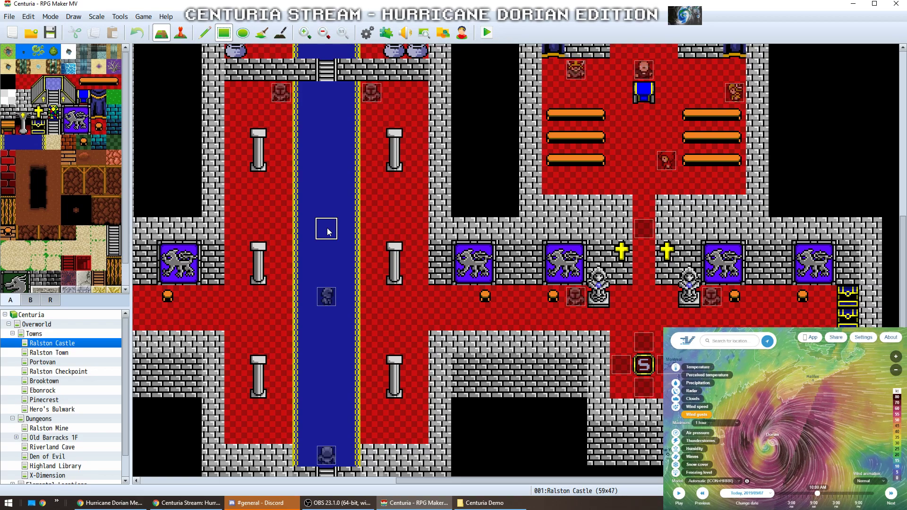
pyautogui.scroll(1, 326, 226)
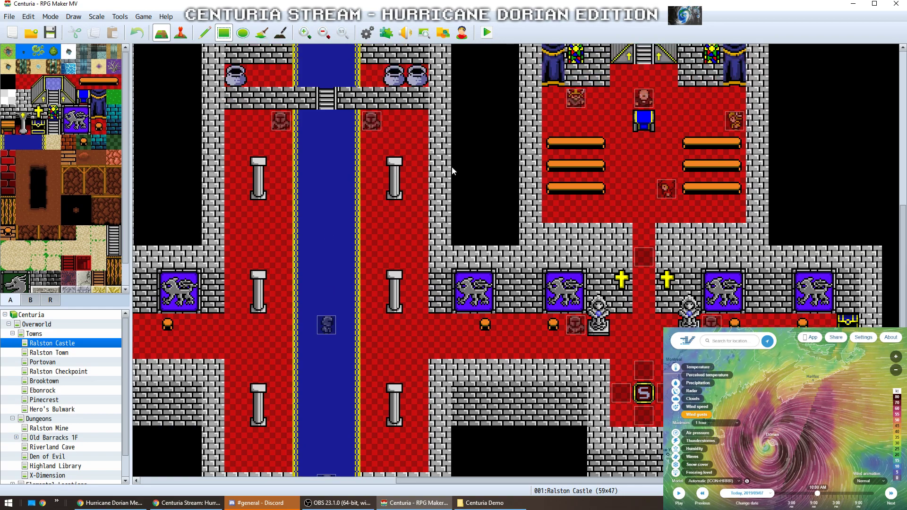
# Switch the Ralston Castle map to event editing and inspect the character events placed in the chapel
pyautogui.click(185, 36)
pyautogui.click(670, 190)
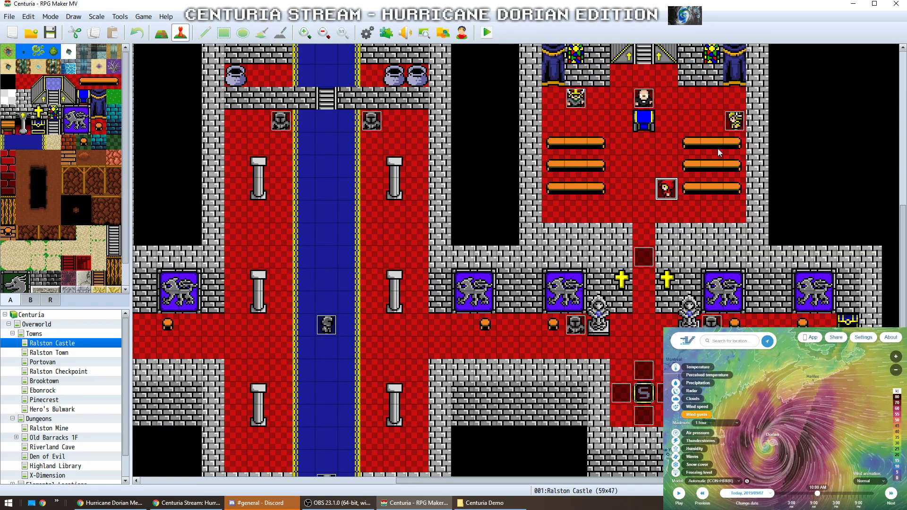
pyautogui.click(735, 121)
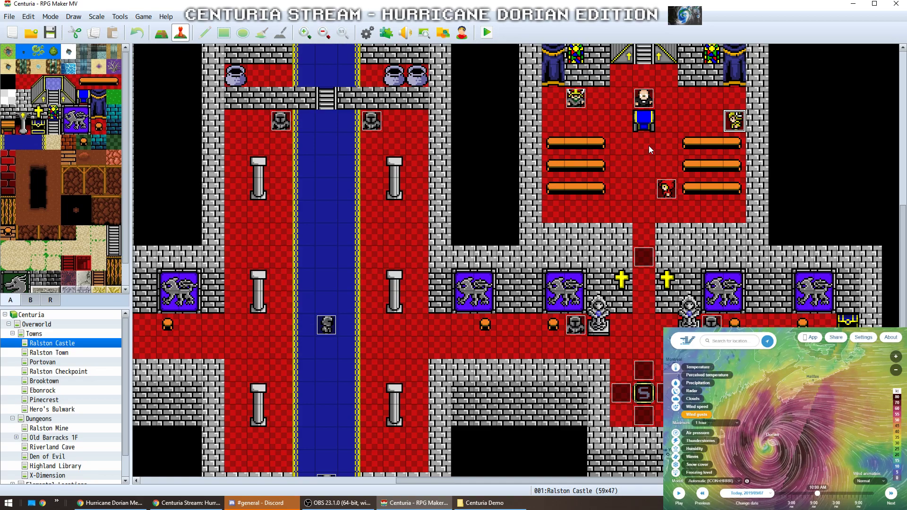
pyautogui.click(693, 141)
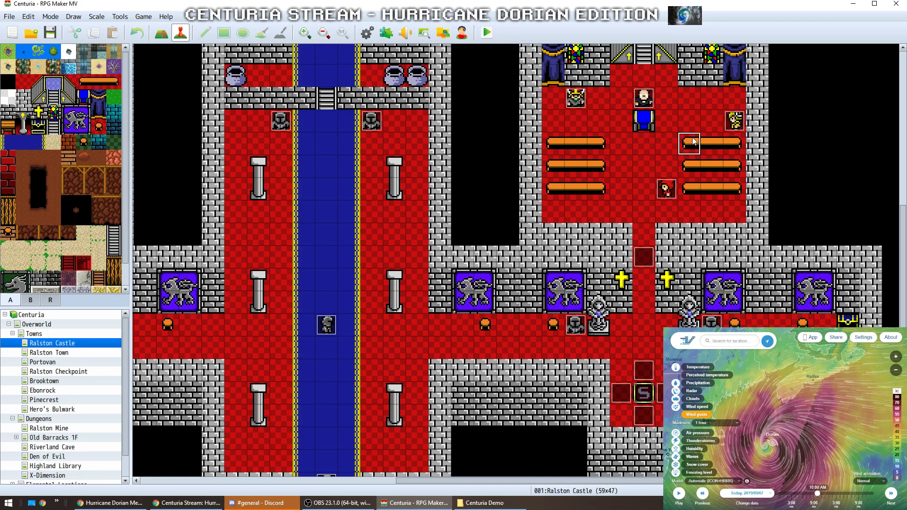
pyautogui.click(737, 123)
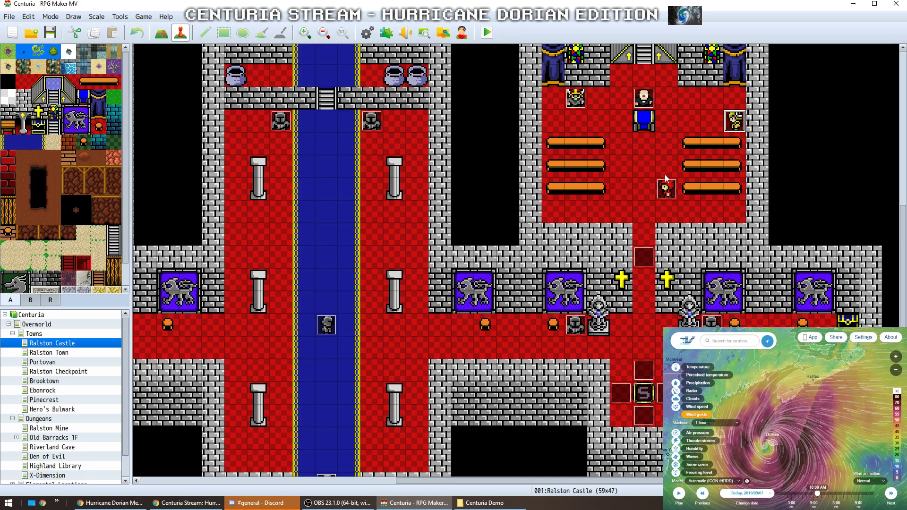
pyautogui.click(634, 138)
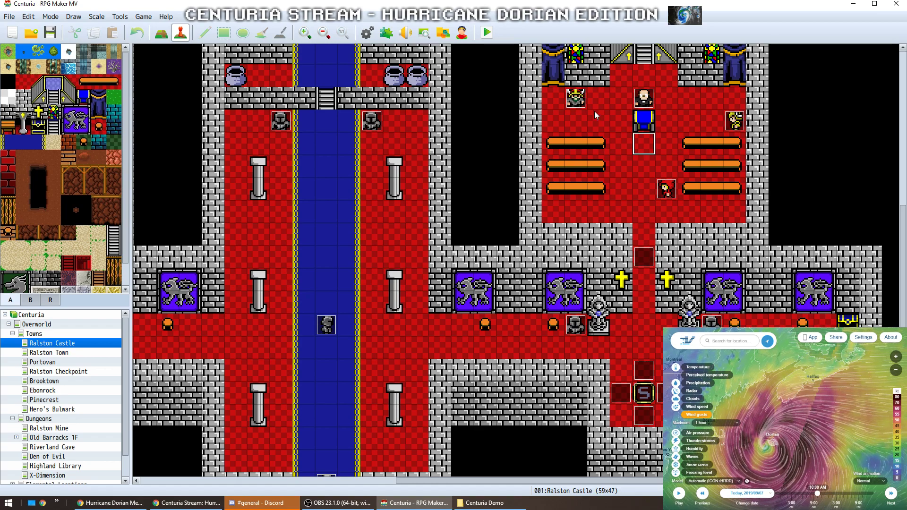
pyautogui.click(740, 119)
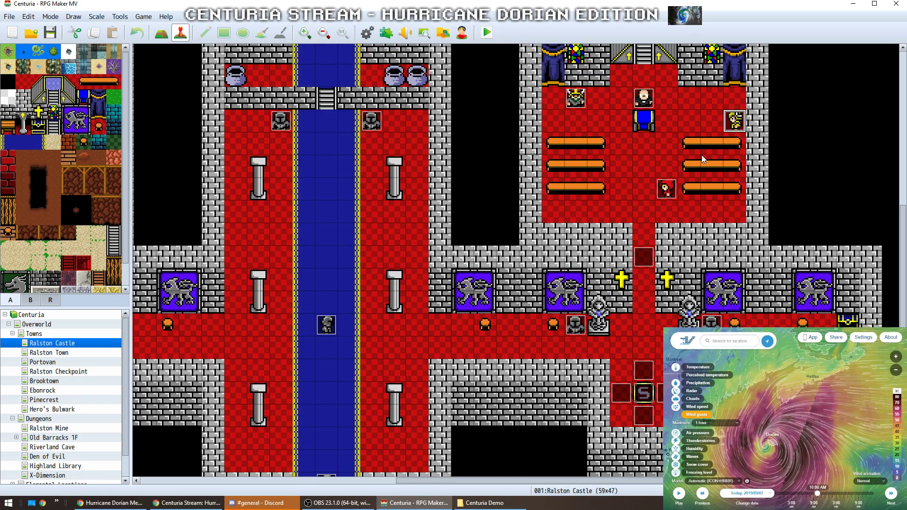
pyautogui.click(570, 102)
pyautogui.click(664, 189)
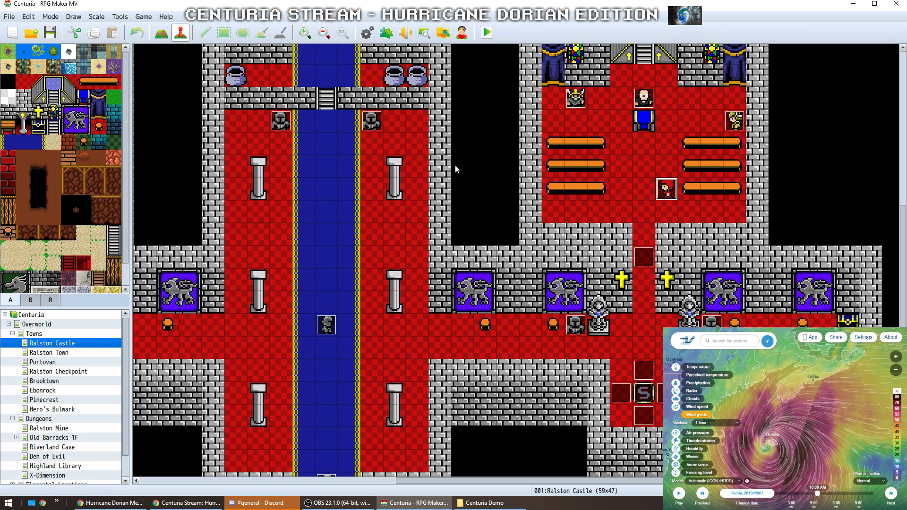
# Look at the guard event by the stairs at the southern end of the castle's central hall
pyautogui.scroll(-6, 418, 383)
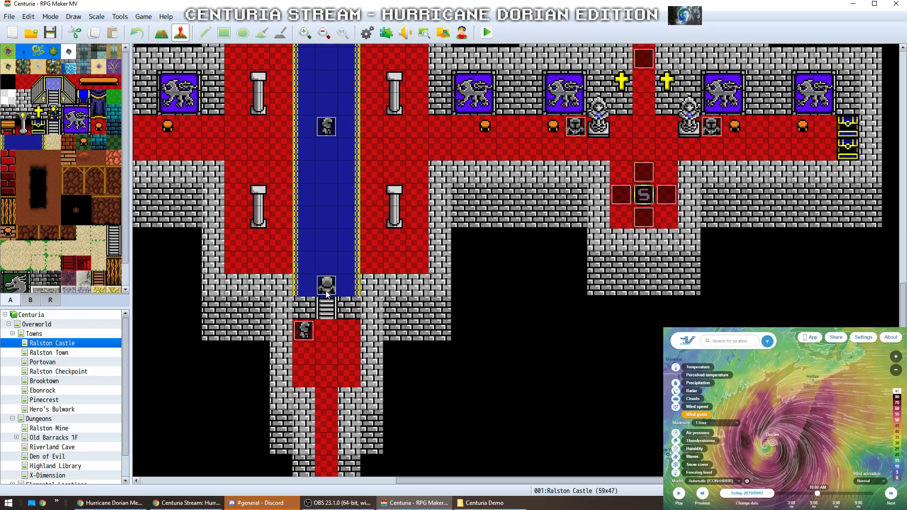
pyautogui.click(327, 293)
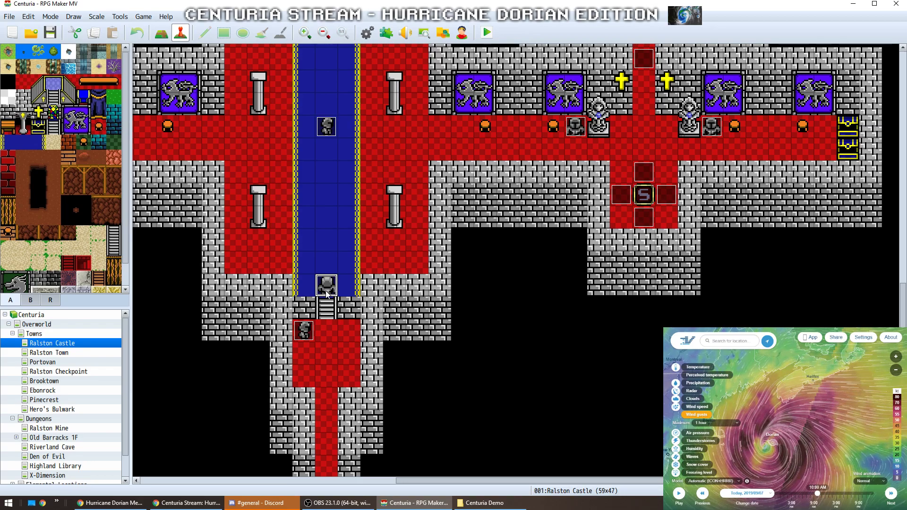
pyautogui.scroll(8, 626, 179)
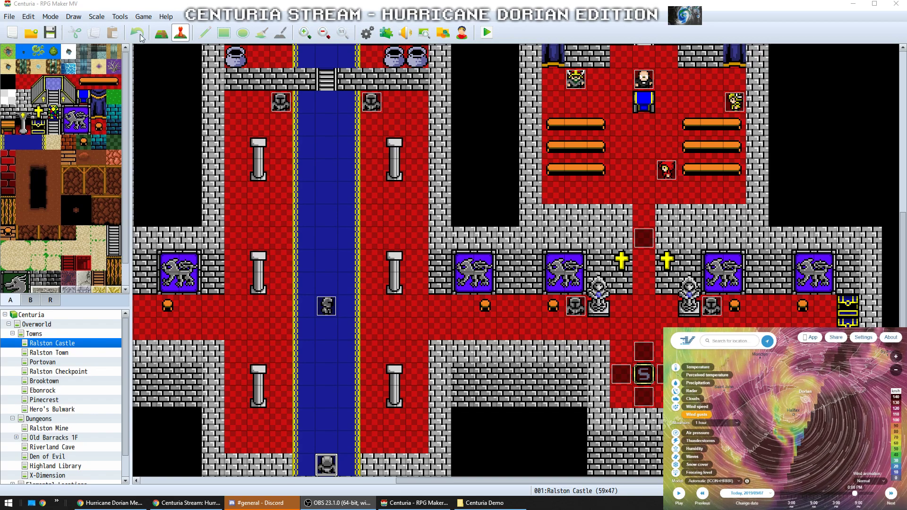
# Play the Party Member music effect in the sound test, and stop its playback
pyautogui.click(405, 32)
pyautogui.click(422, 146)
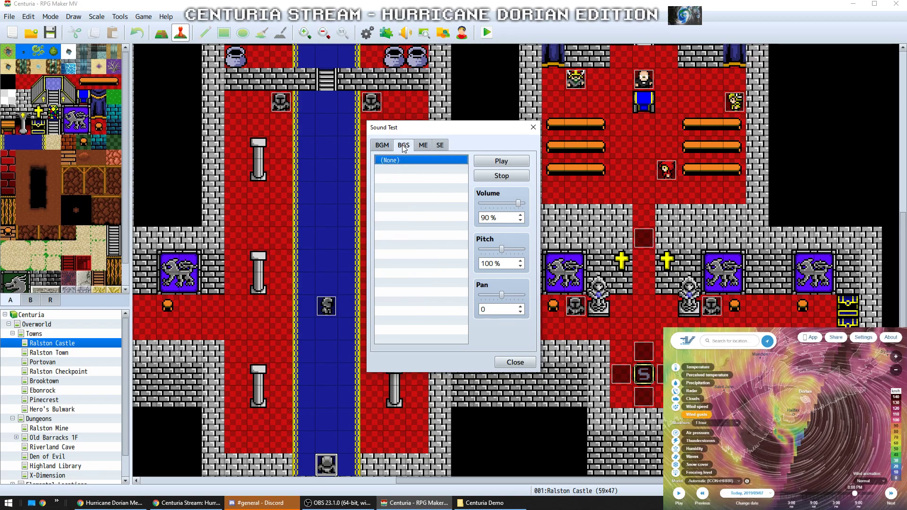
pyautogui.doubleClick(410, 179)
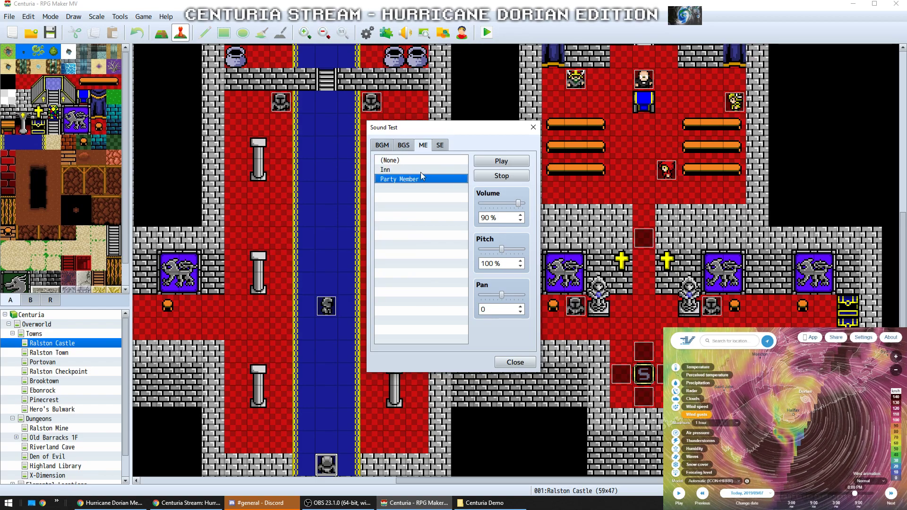
pyautogui.click(480, 177)
# Play the Inn music effect, raise its volume to 100%, and close the sound test
pyautogui.click(449, 170)
pyautogui.click(498, 161)
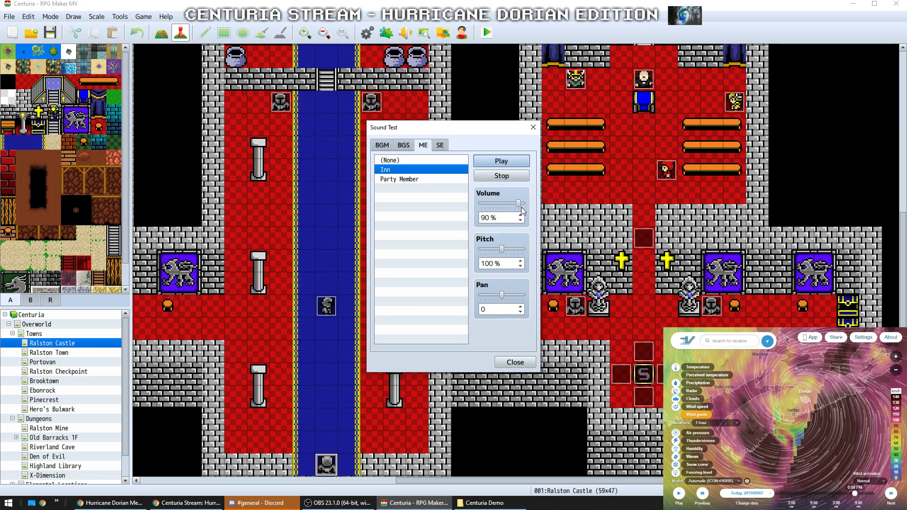
pyautogui.moveTo(518, 204); pyautogui.dragTo(542, 205)
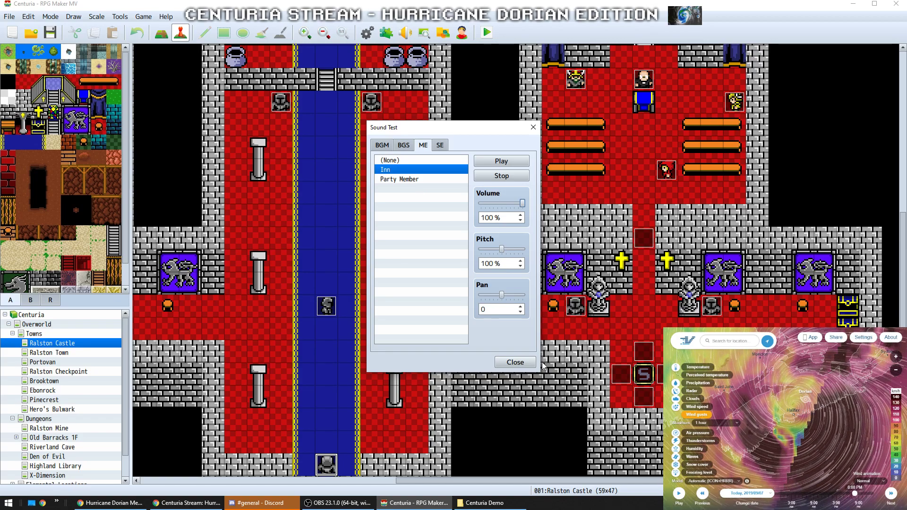
pyautogui.click(515, 362)
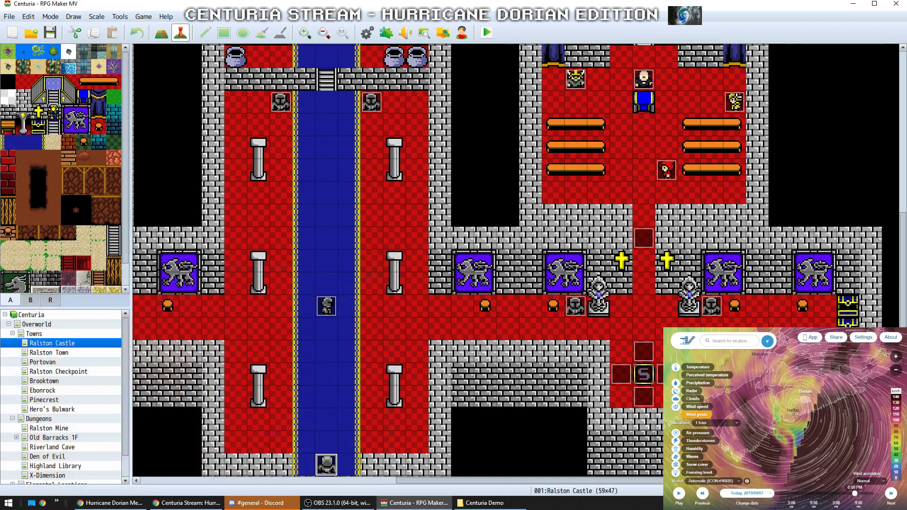